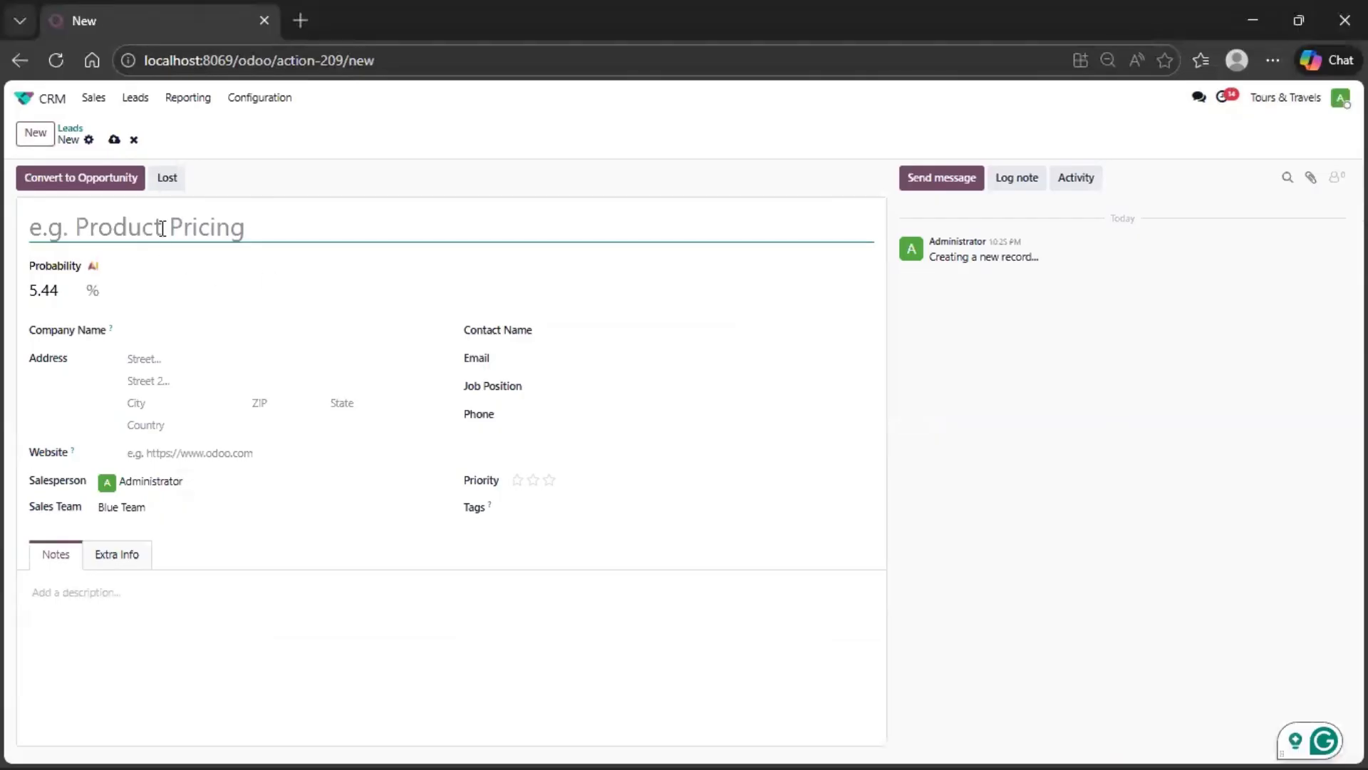
- Leave the new lead form and open the sales pipeline without the My Pipeline filter
click(76, 134)
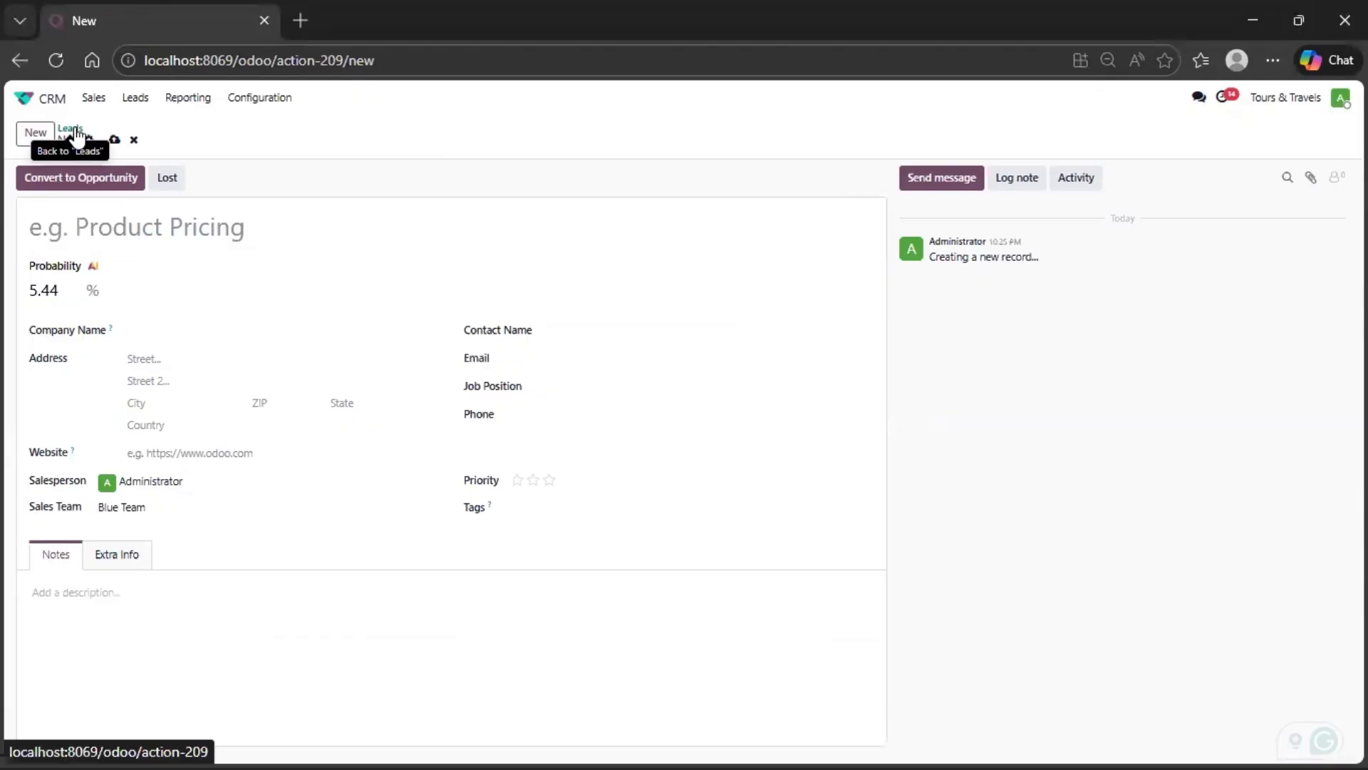
click(105, 100)
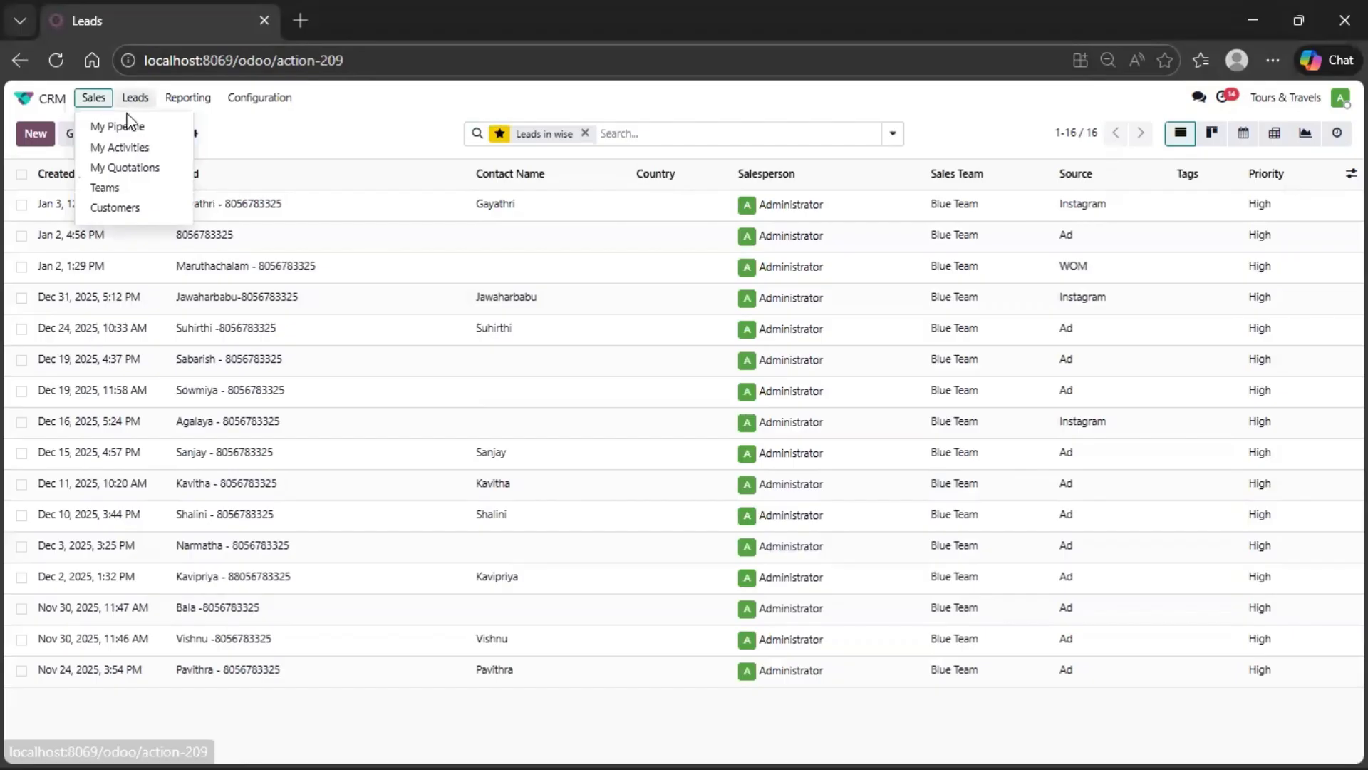
click(134, 129)
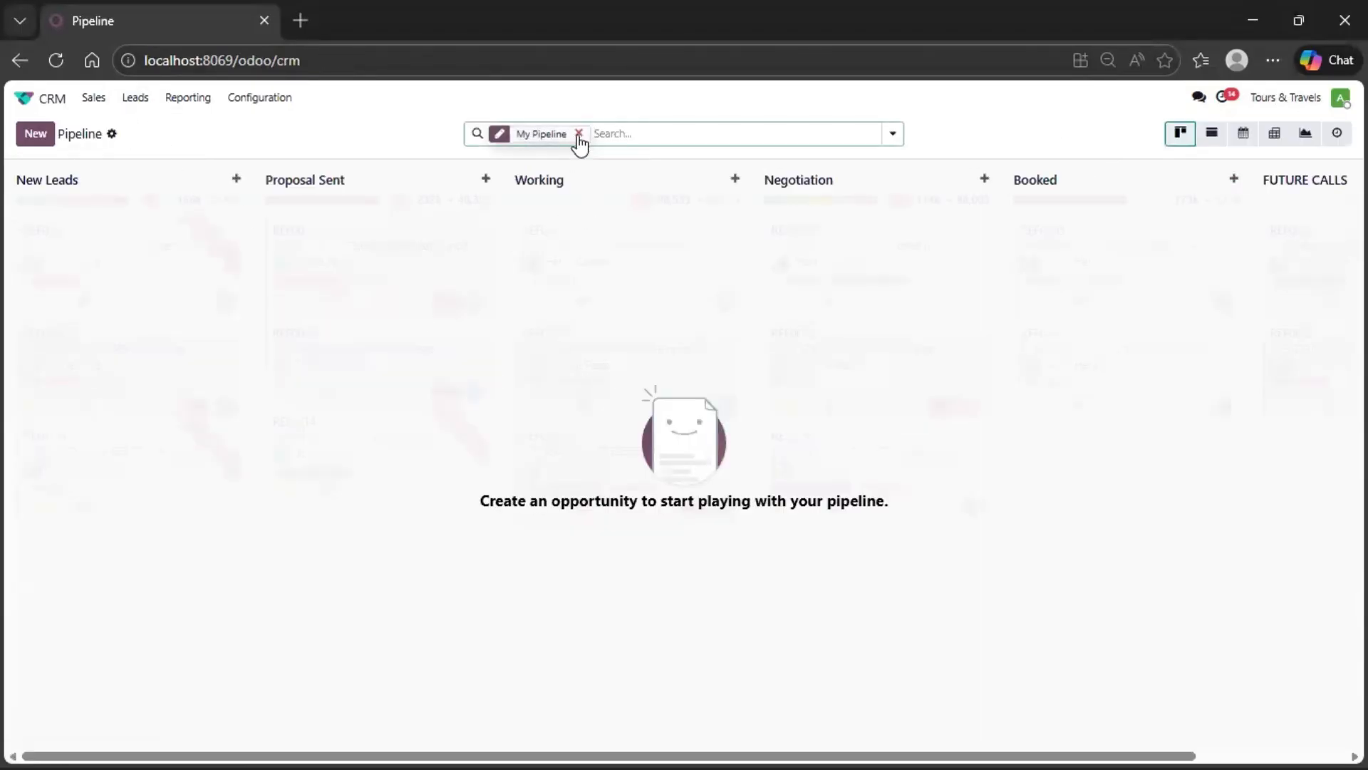
click(578, 134)
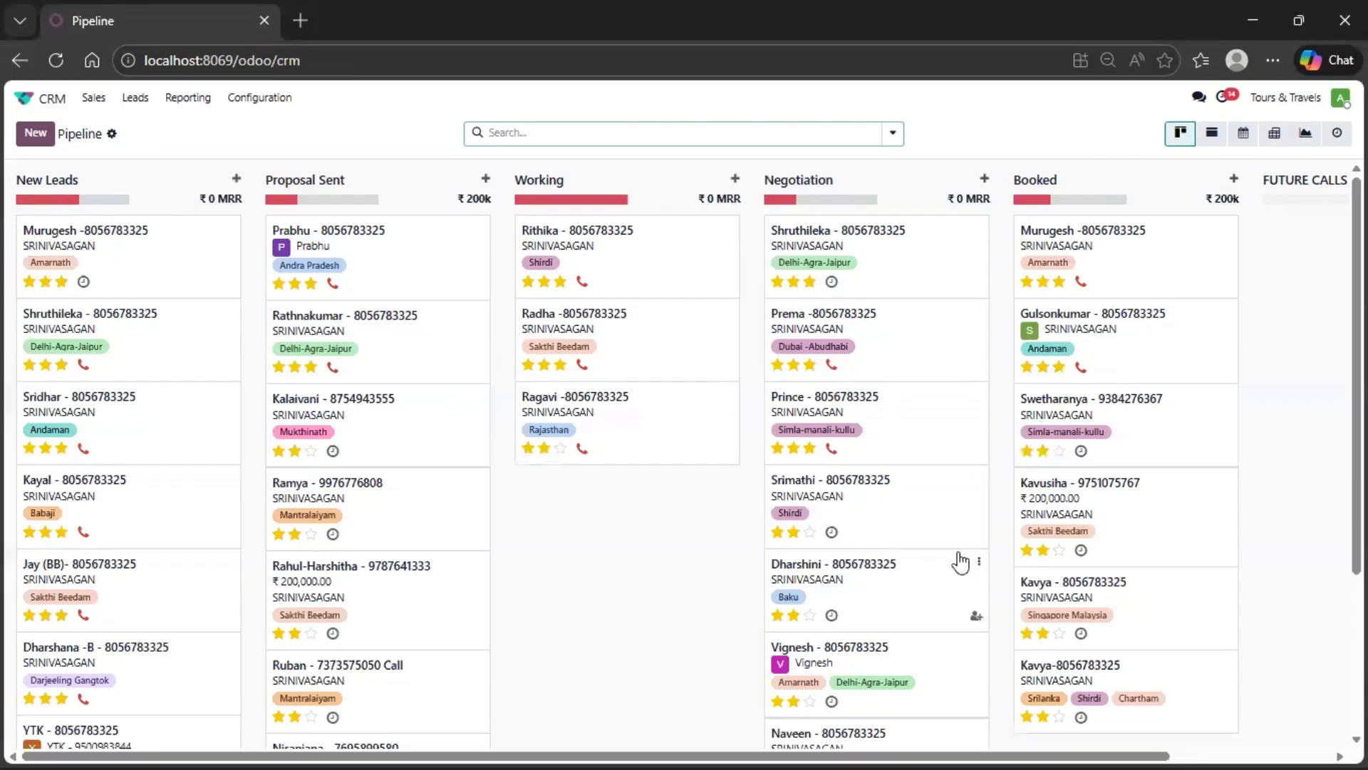
- Add a new stage named DEMO after FUTURE CALLS in the pipeline
scroll(1123, 742, right, 3)
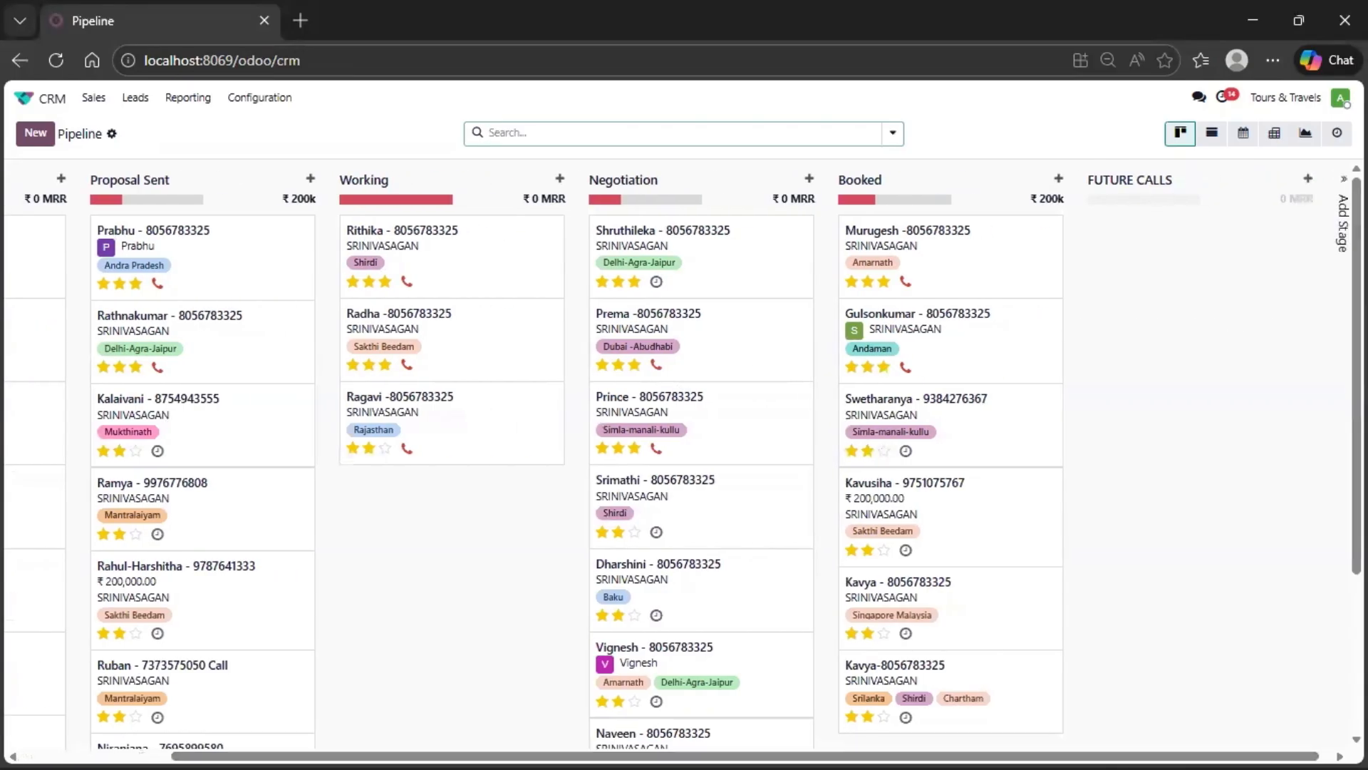
click(1342, 223)
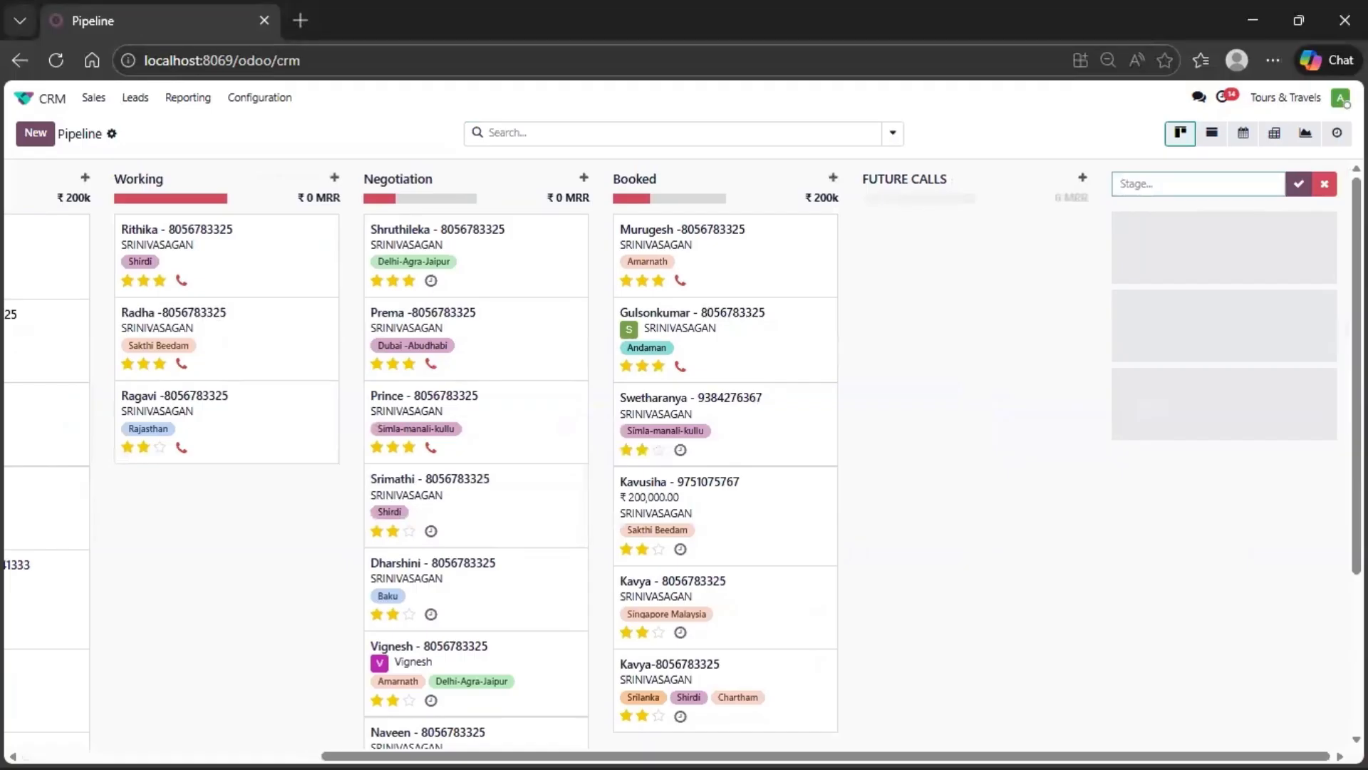
text(de)
key(BackSpace)
key(BackSpace)
text(D)
click(1299, 184)
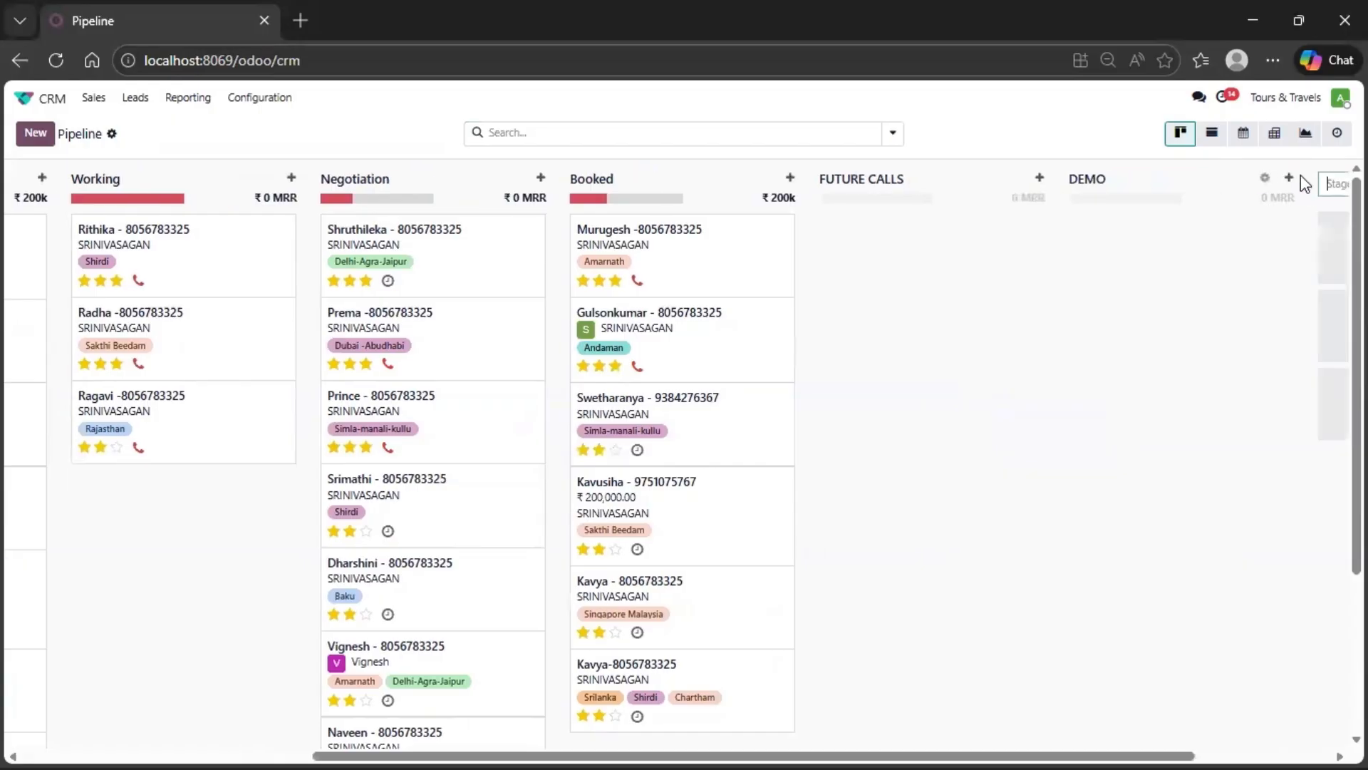
click(1009, 178)
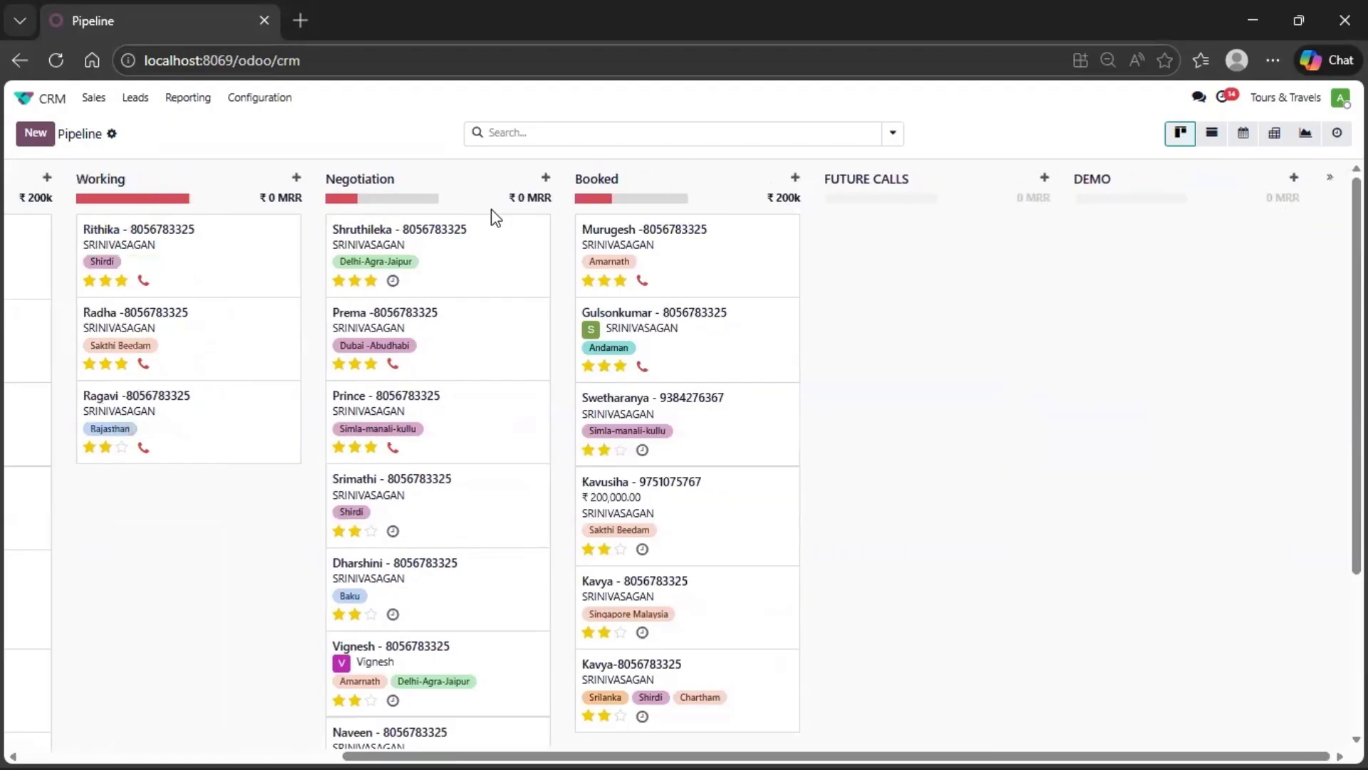
drag(1088, 178, 1066, 284)
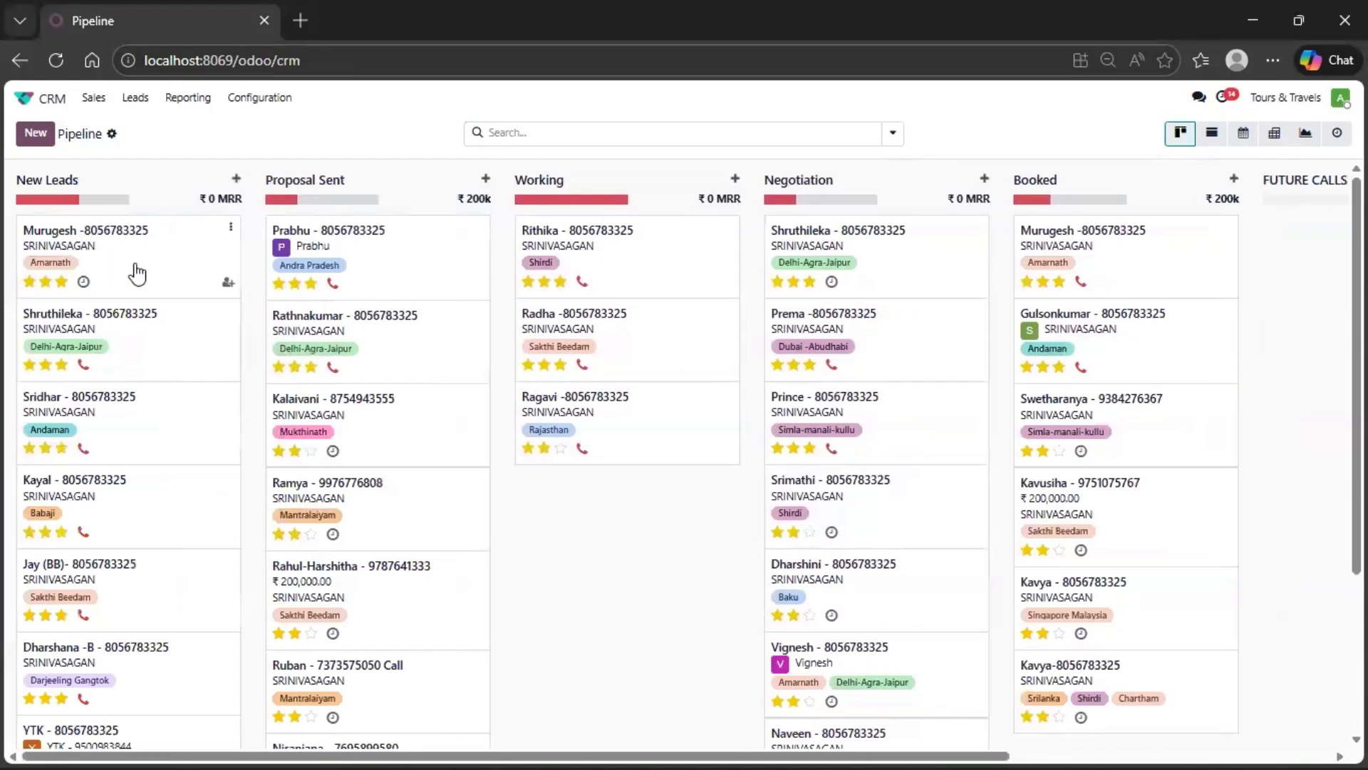
drag(138, 273, 184, 270)
- Switch to the Contacts app and start a new contact record of type Person
click(21, 99)
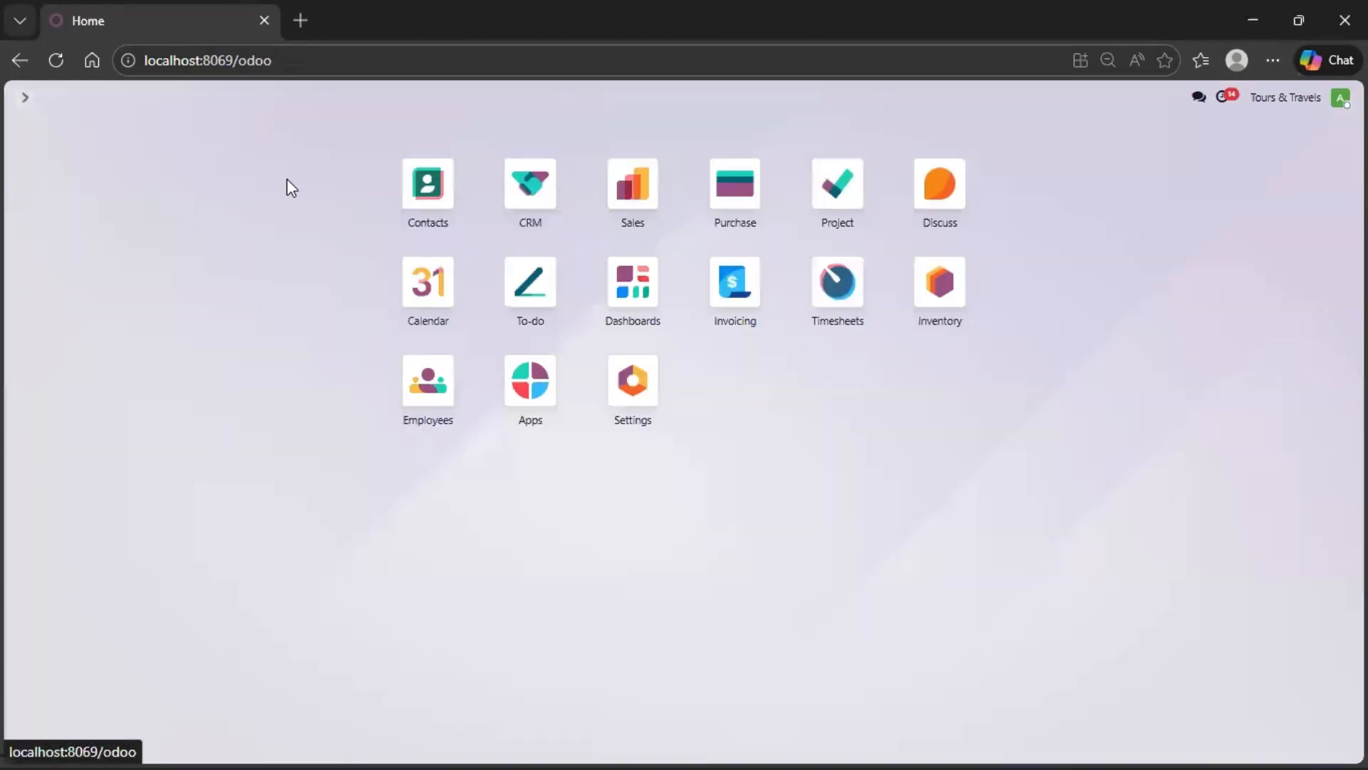
click(431, 190)
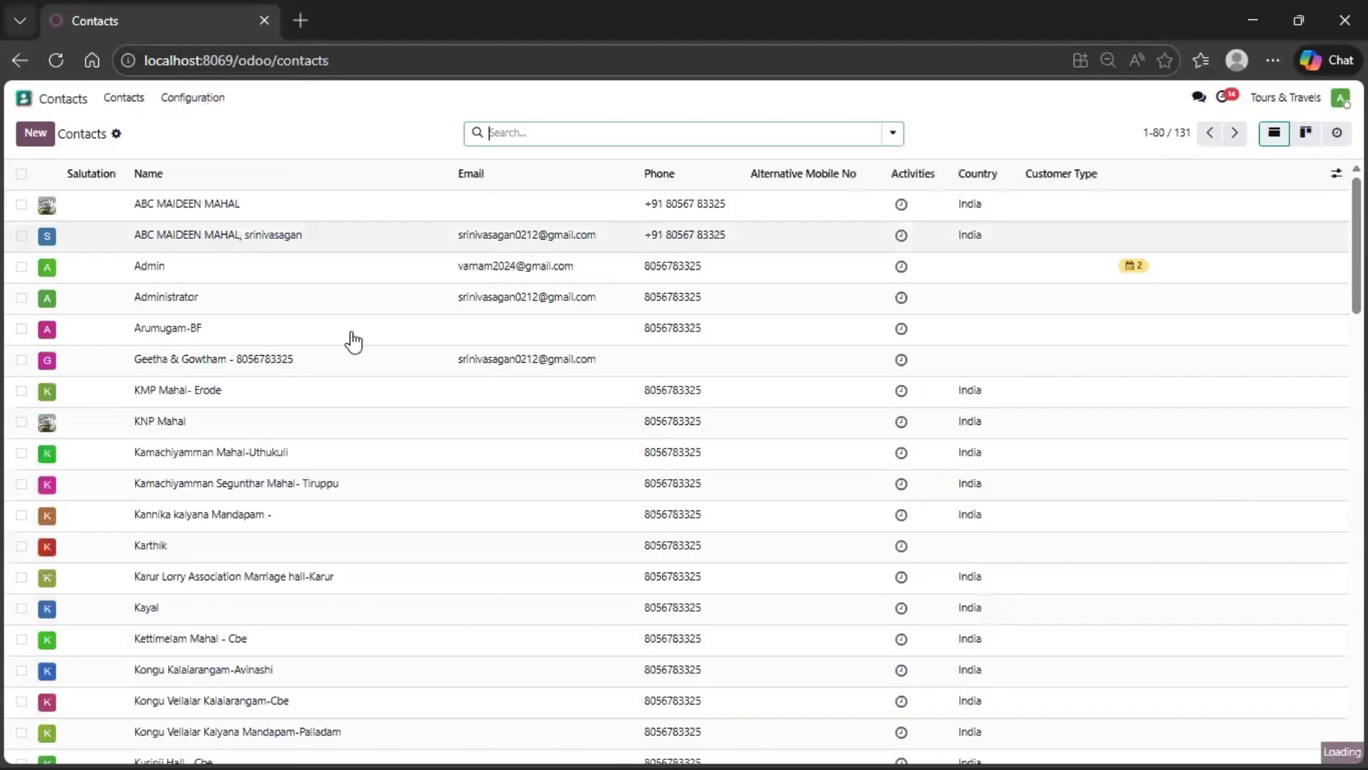
click(40, 139)
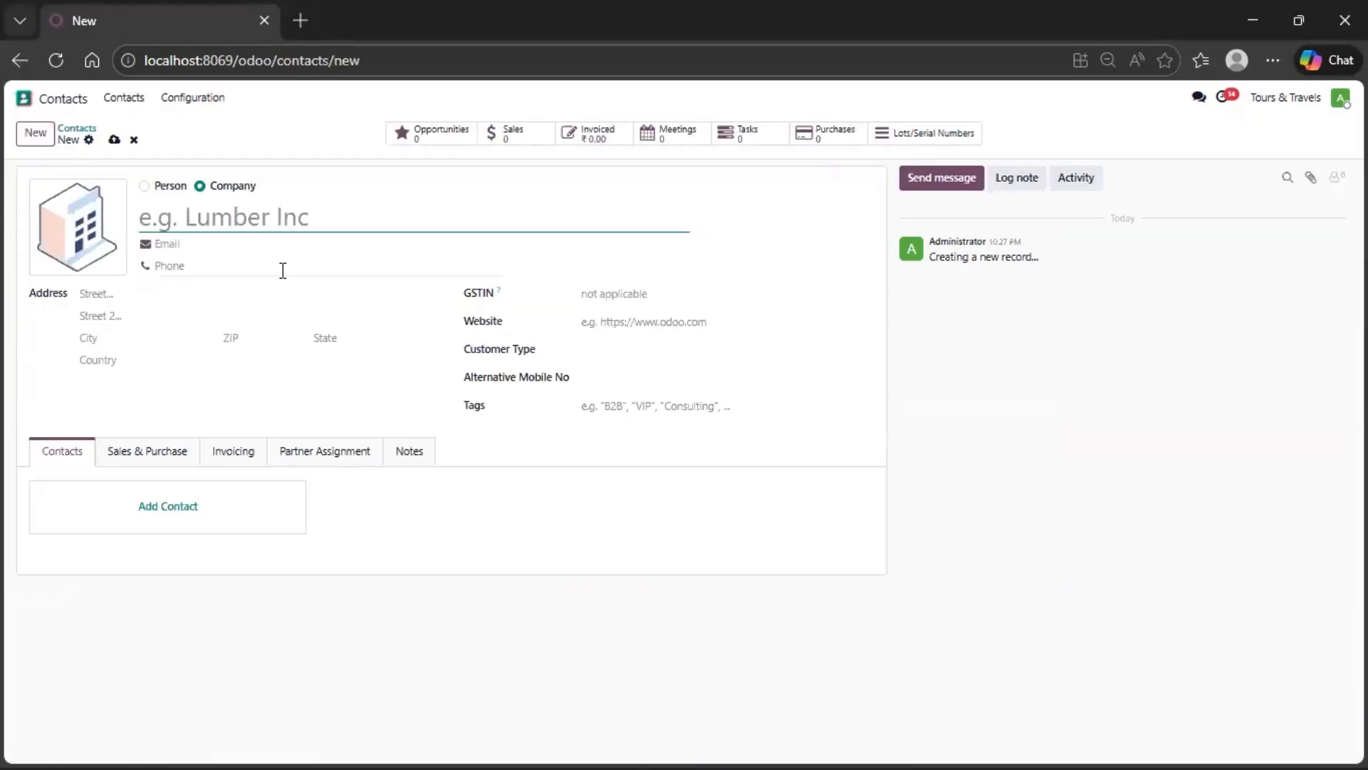
click(144, 186)
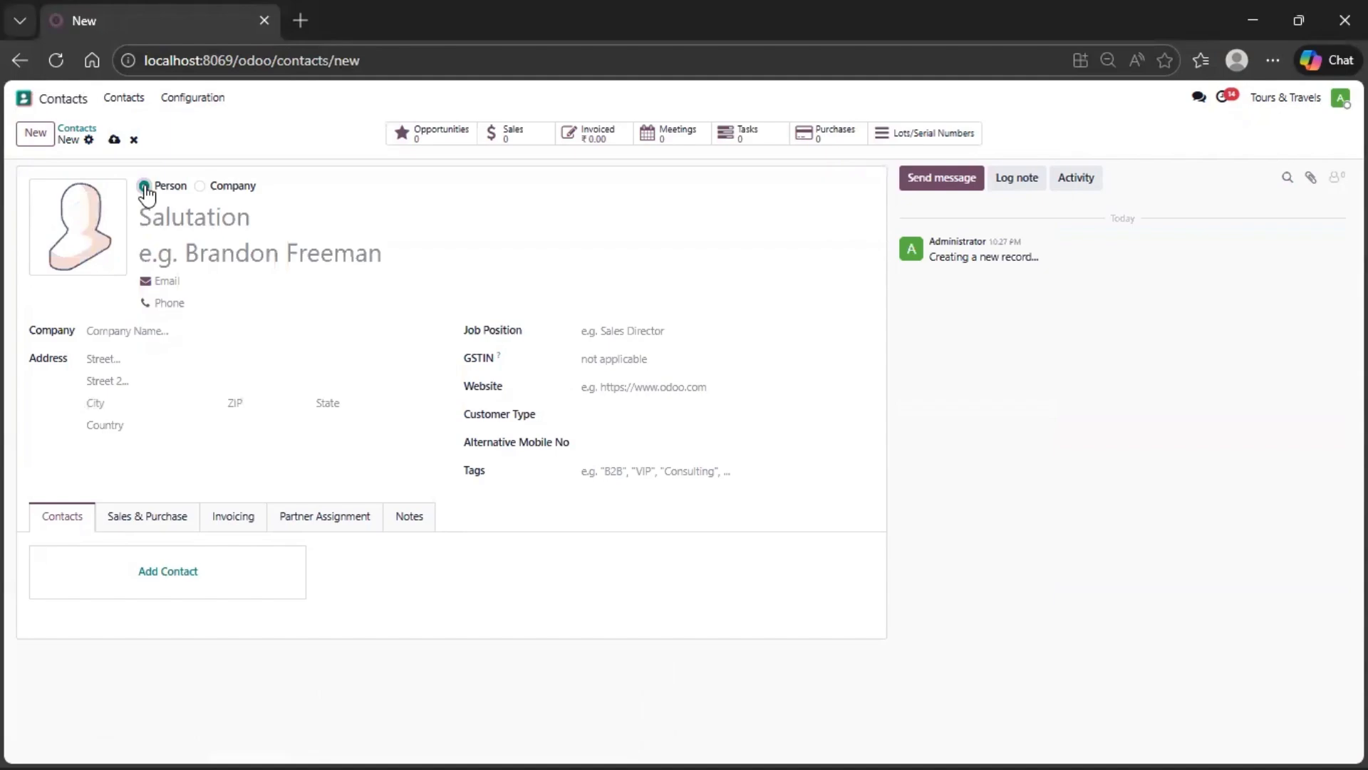
click(216, 226)
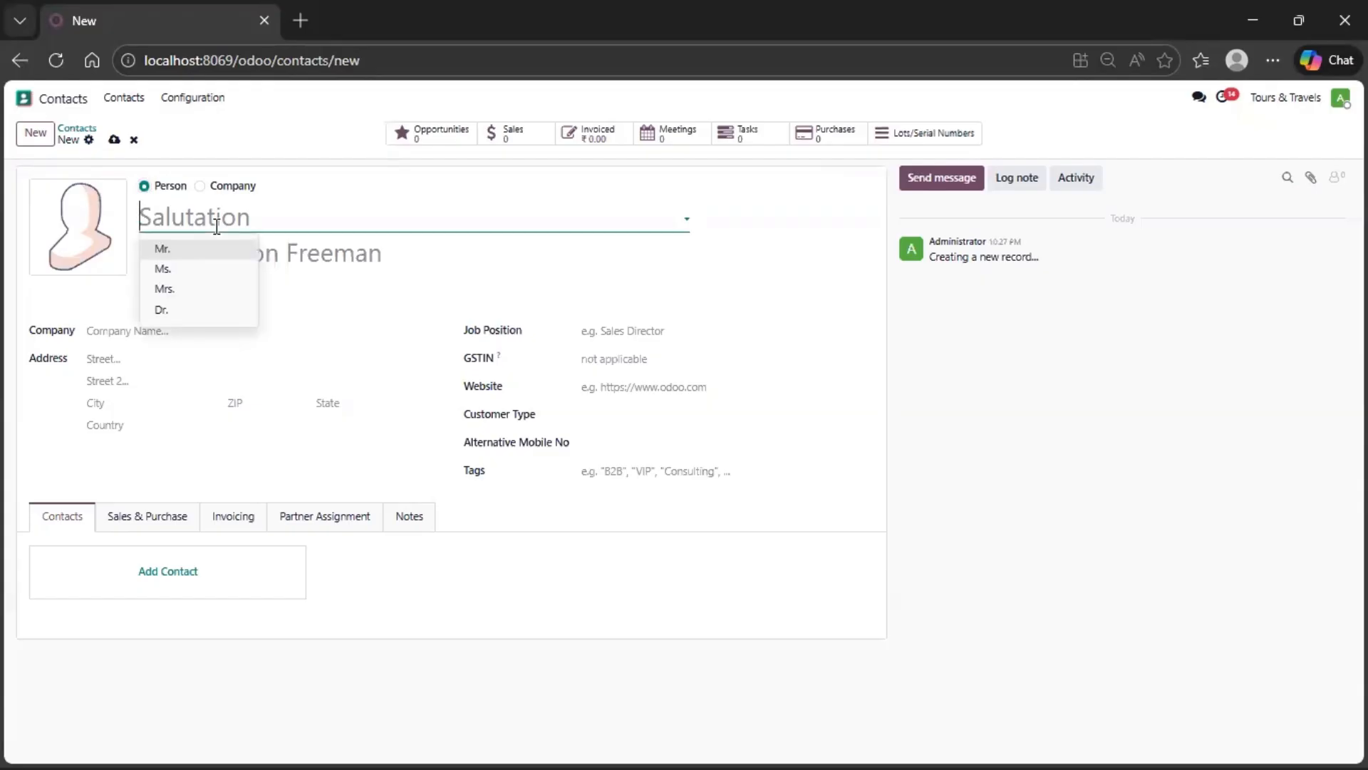
text(SRINIVAS)
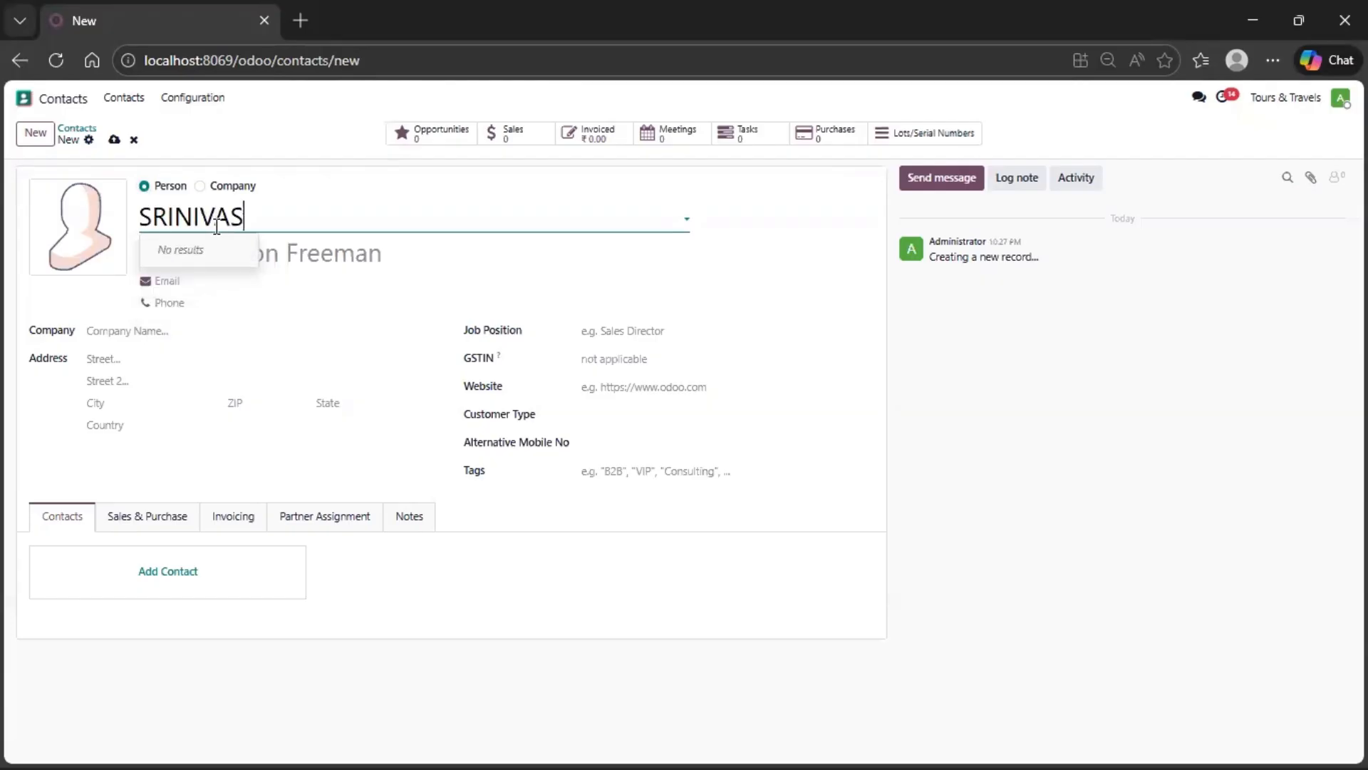
text(AGAN)
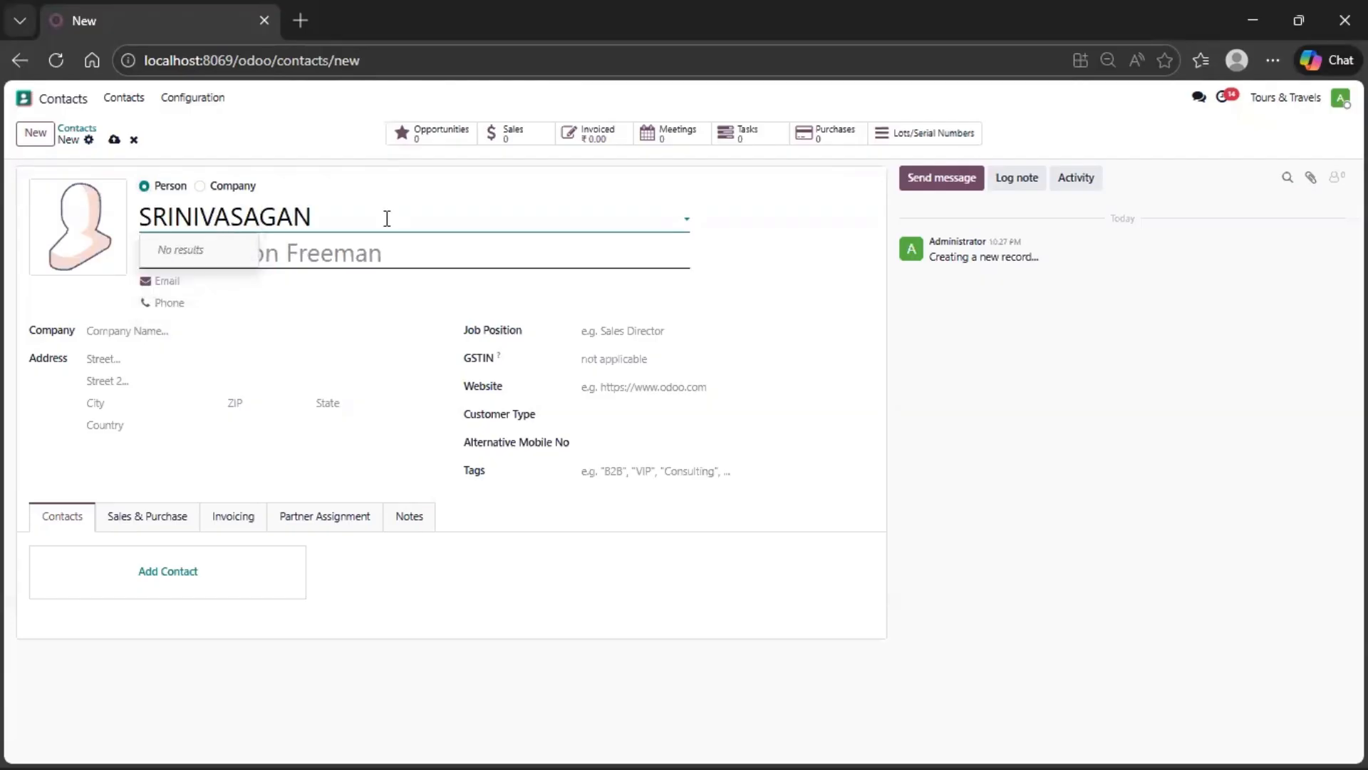
click(381, 251)
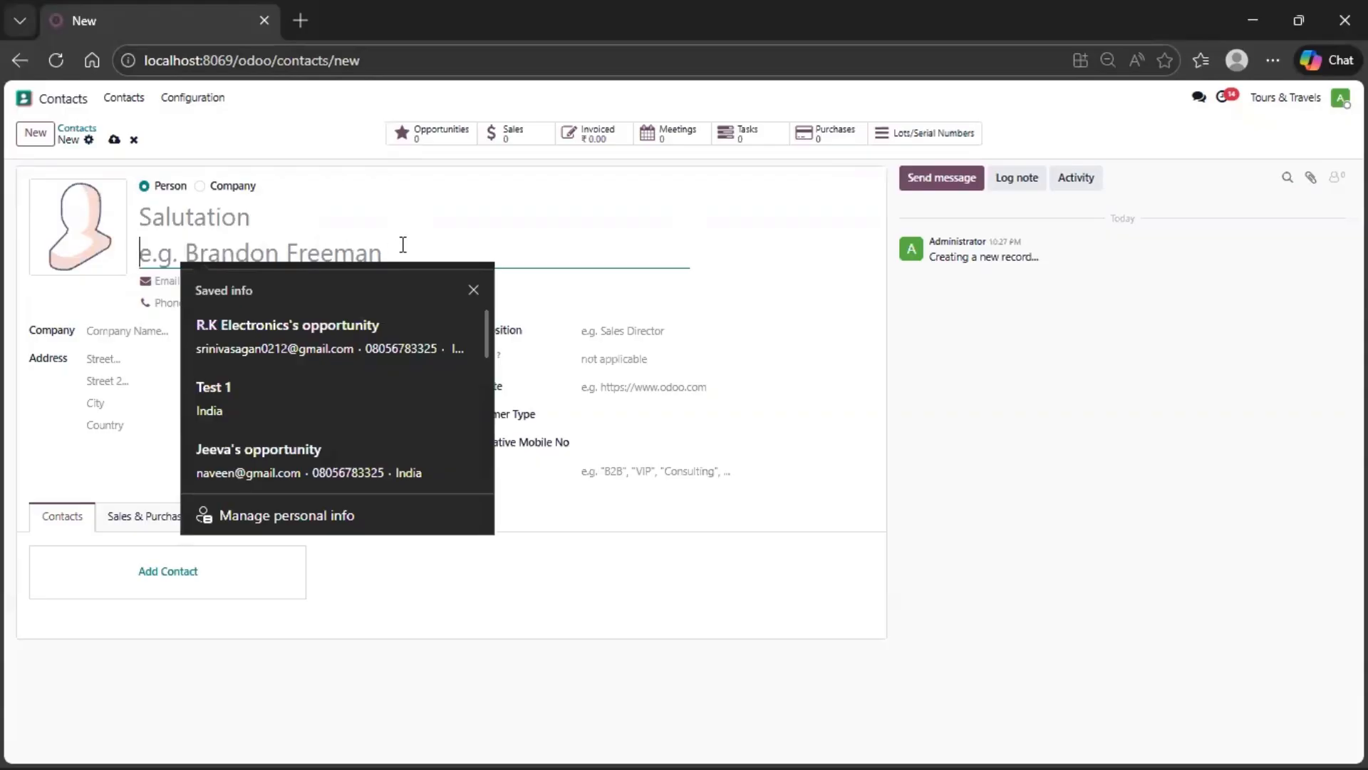
- Set the salutation to Mr. and fill in the contact's name from the matching saved suggestion
click(306, 225)
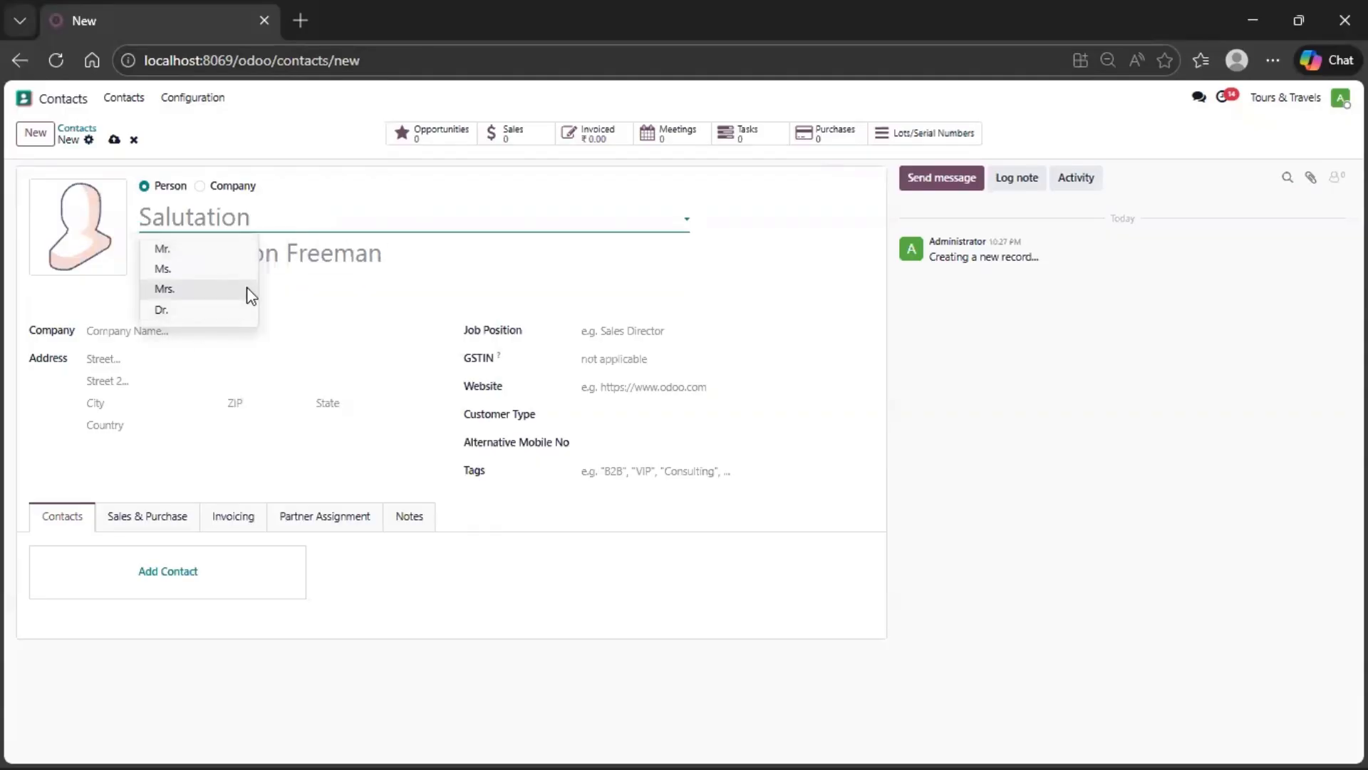
click(205, 247)
click(204, 244)
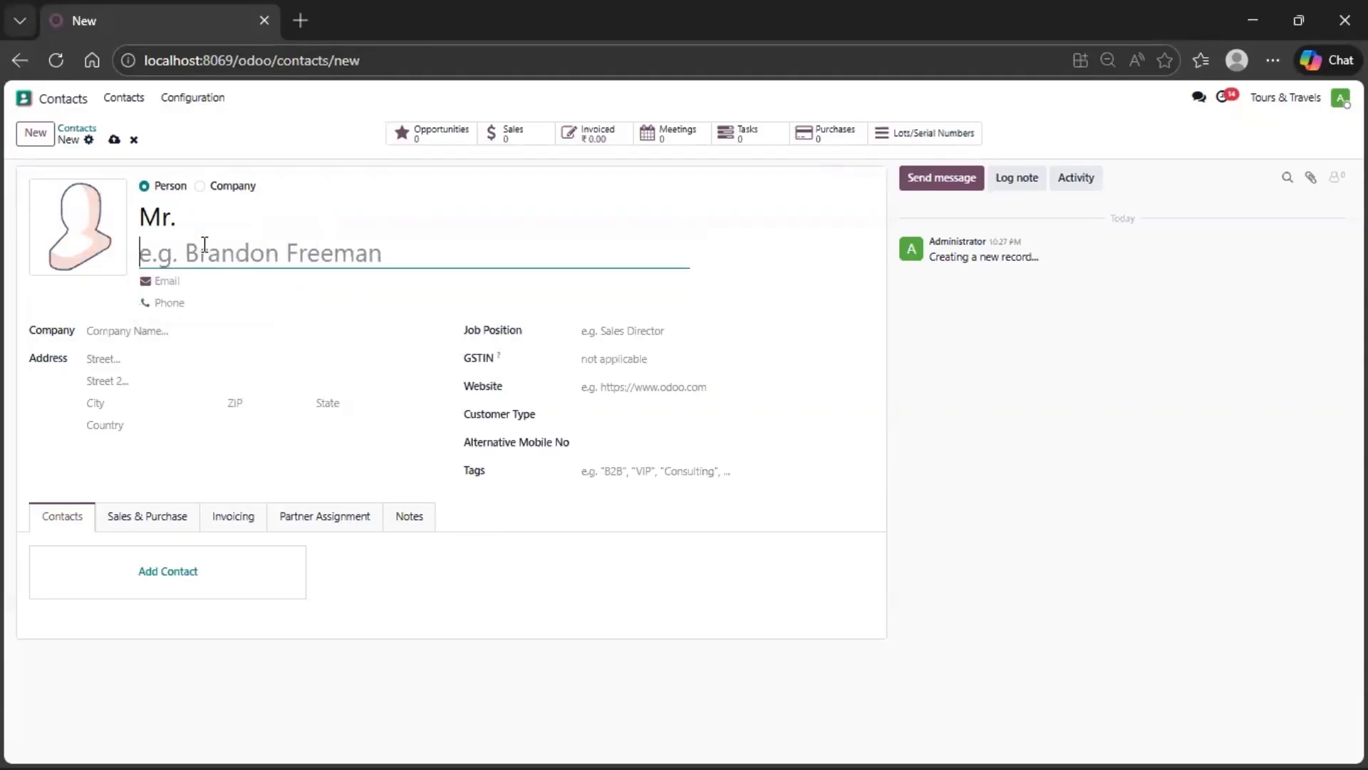
text(SRINI)
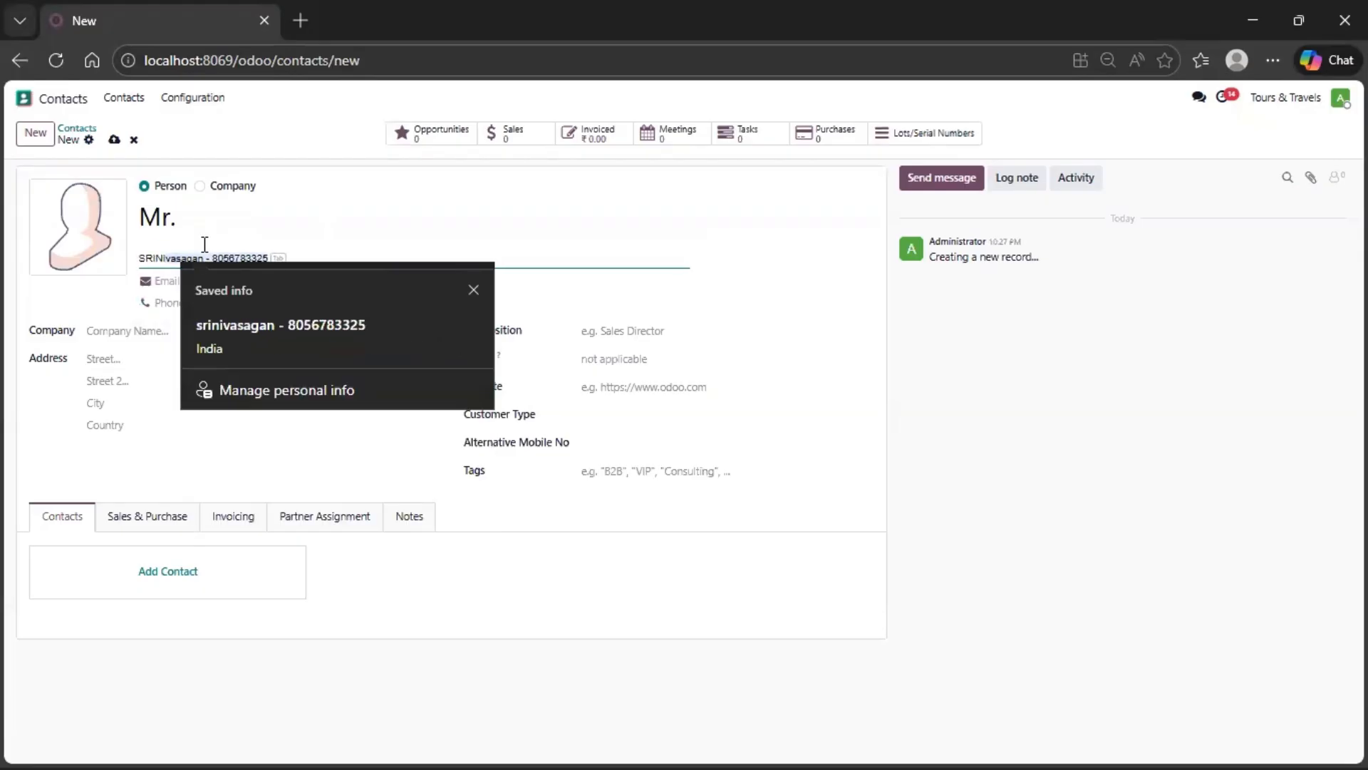
text(VASAGAN)
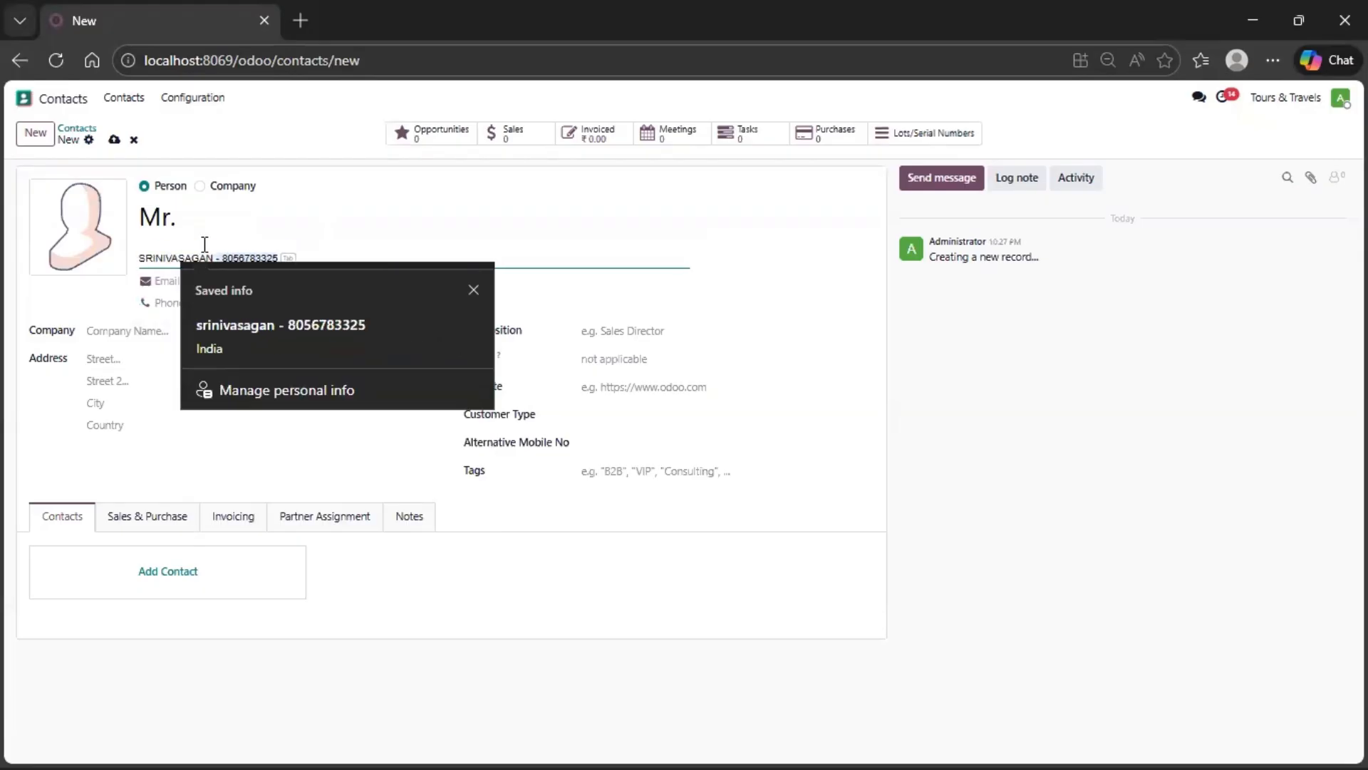
key(Tab)
- Fill in the contact's email and phone from the saved entry and set the country to India
click(185, 285)
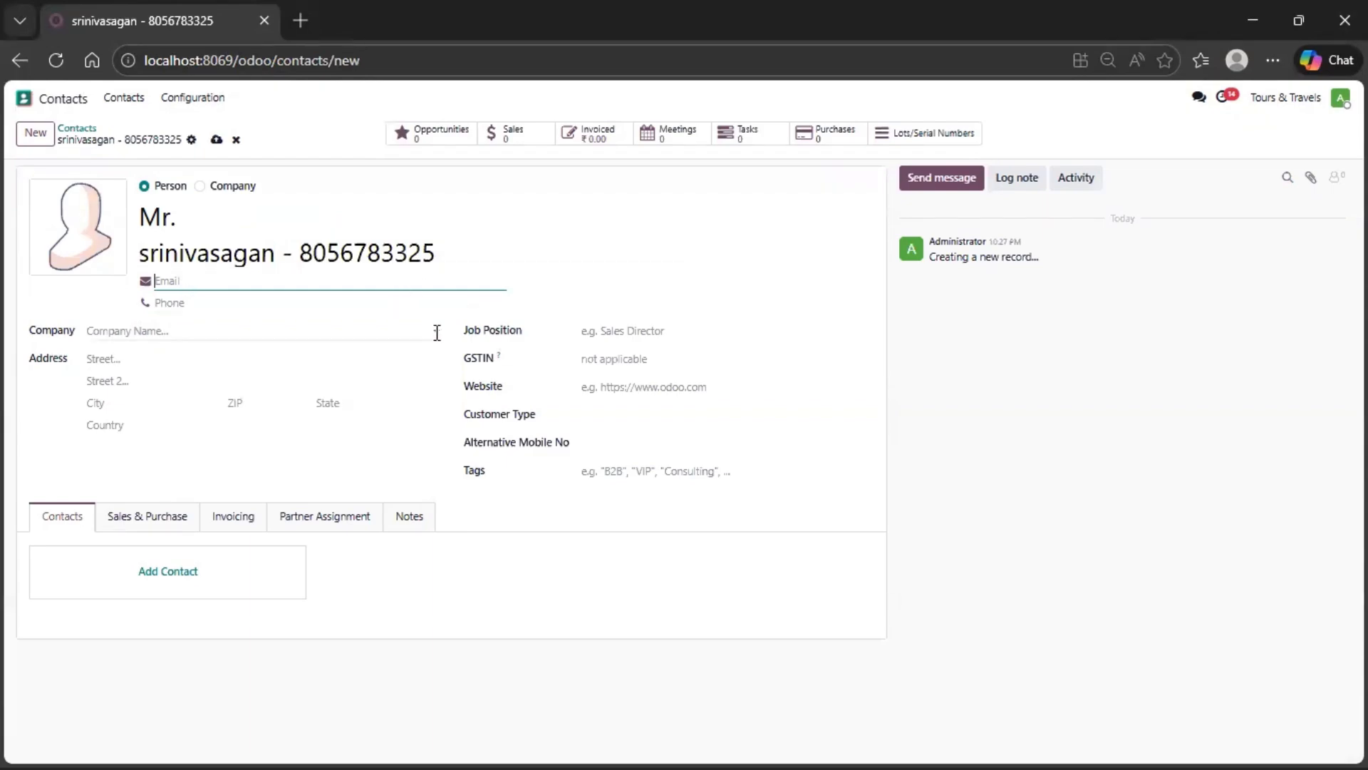
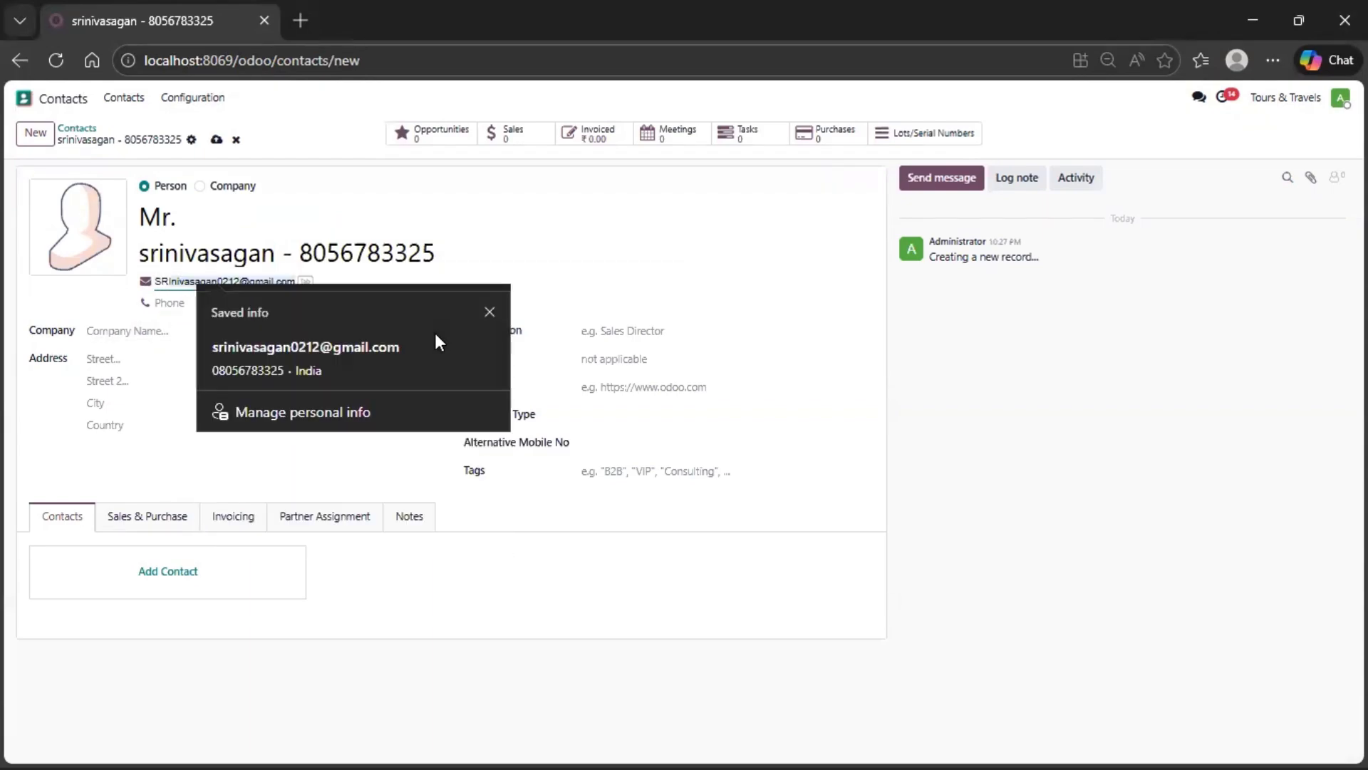
click(377, 353)
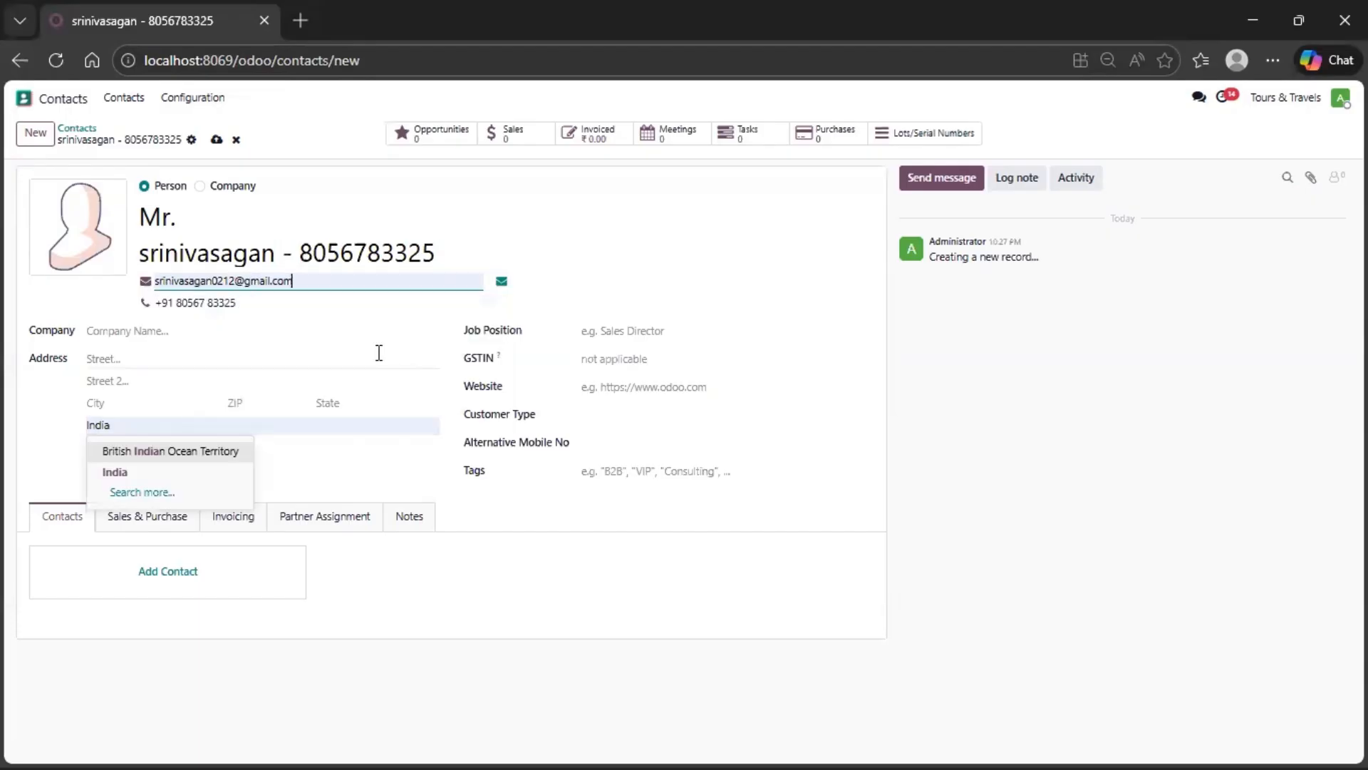
click(142, 473)
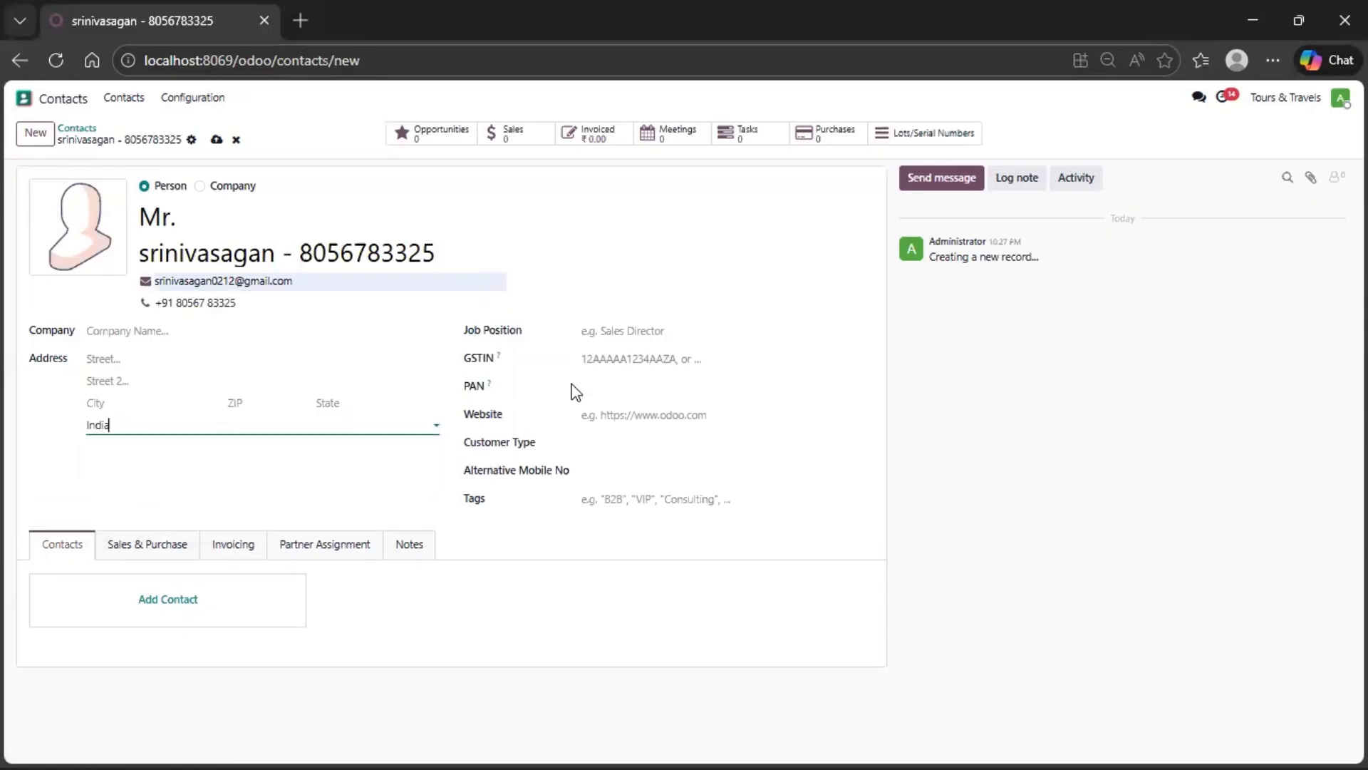
- Create and assign the tag REGULAR CUSTOMER to the contact, and save the record
click(643, 493)
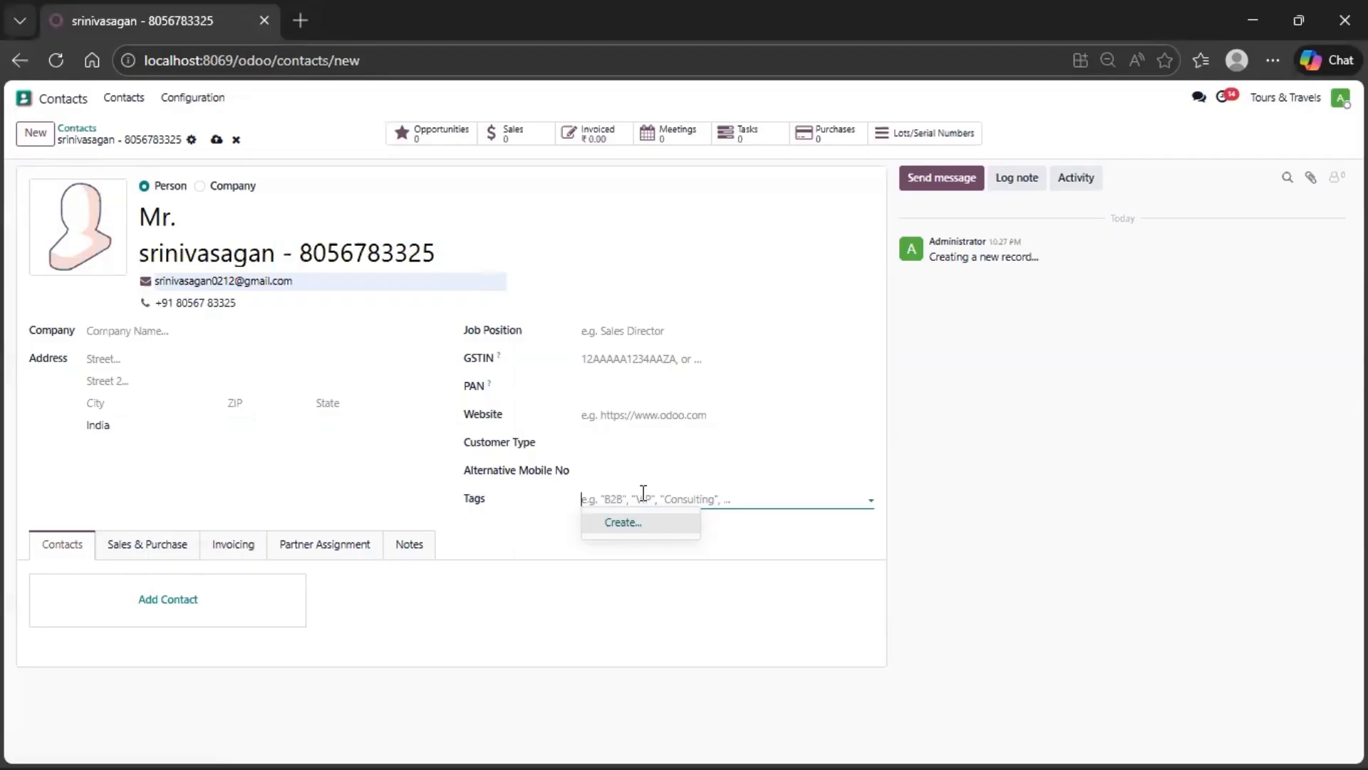
text(R)
key(BackSpace)
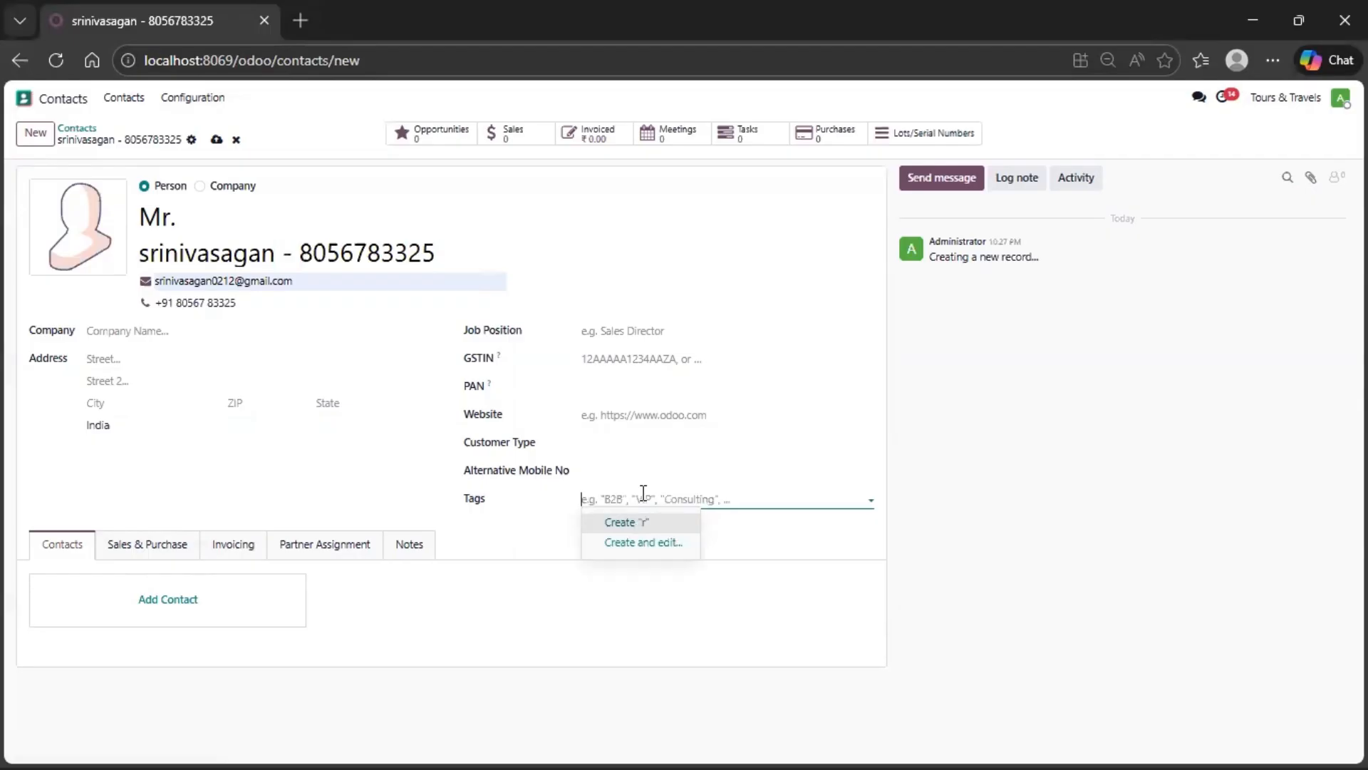
text(REGULAR CUSTOME)
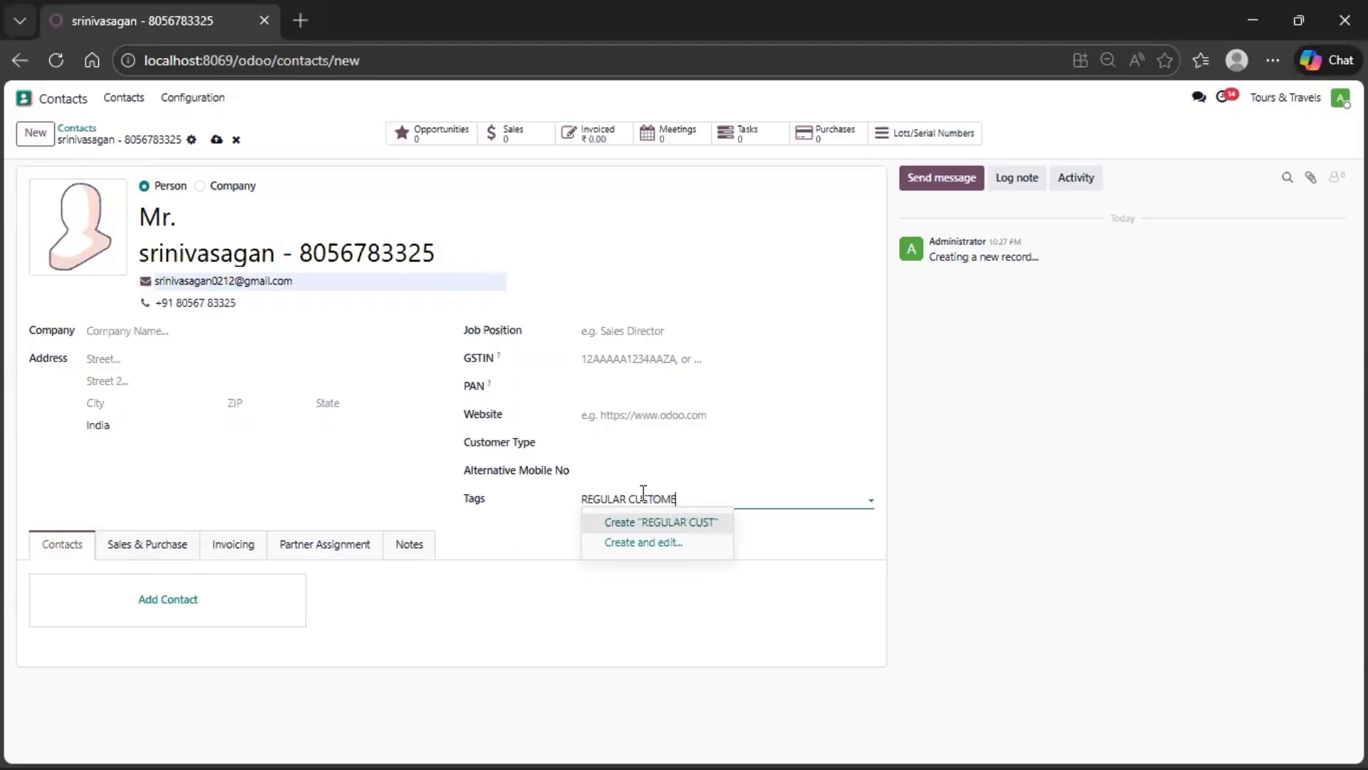
text(R)
click(643, 519)
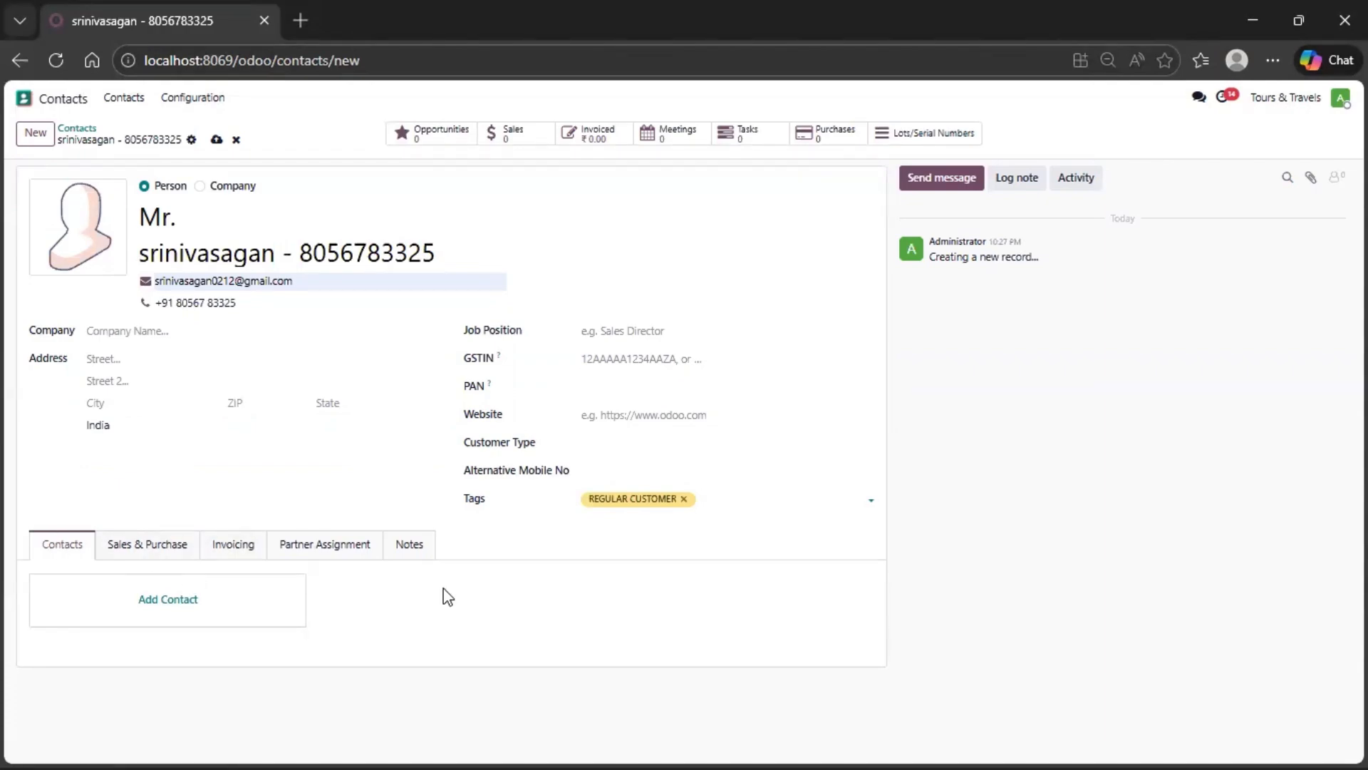
click(215, 141)
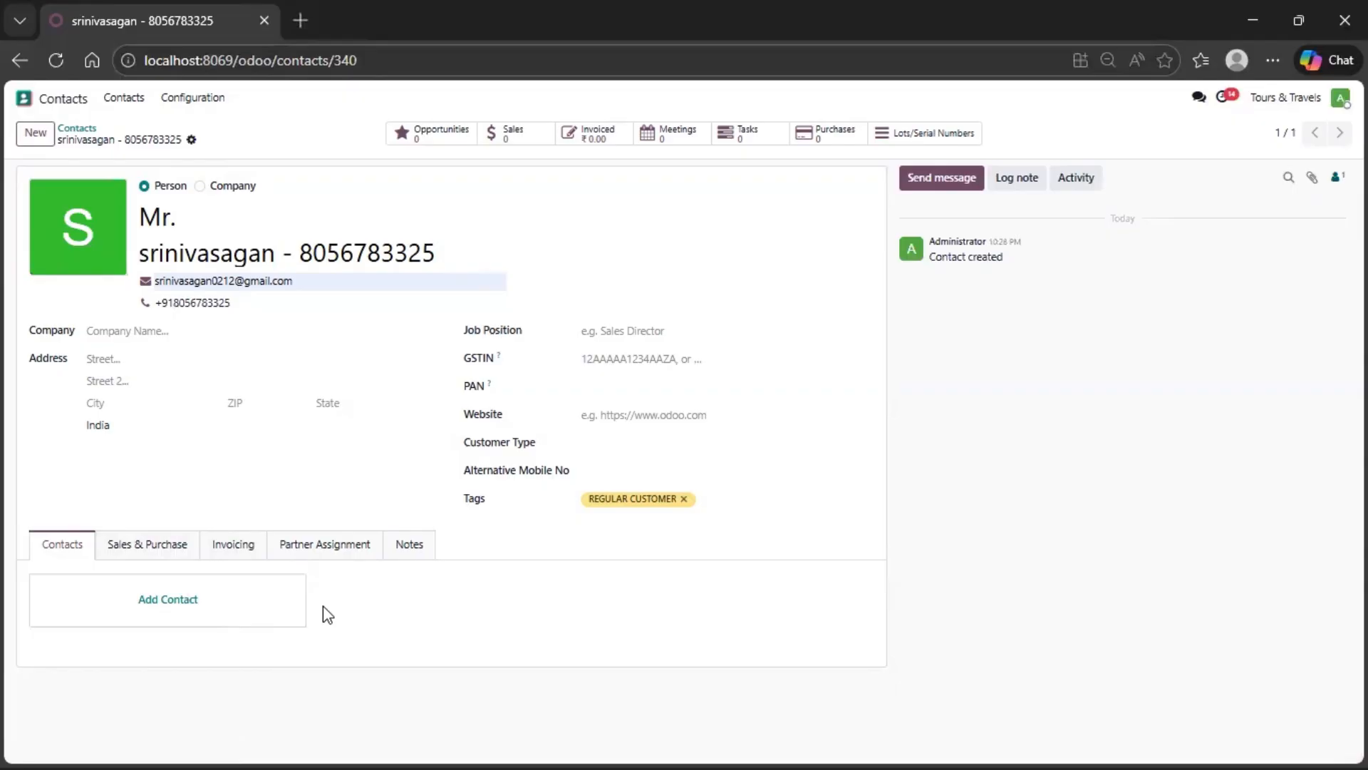
- Add a related contact of type Contact with the person's name plus email and phone from a saved entry, and save it
click(185, 605)
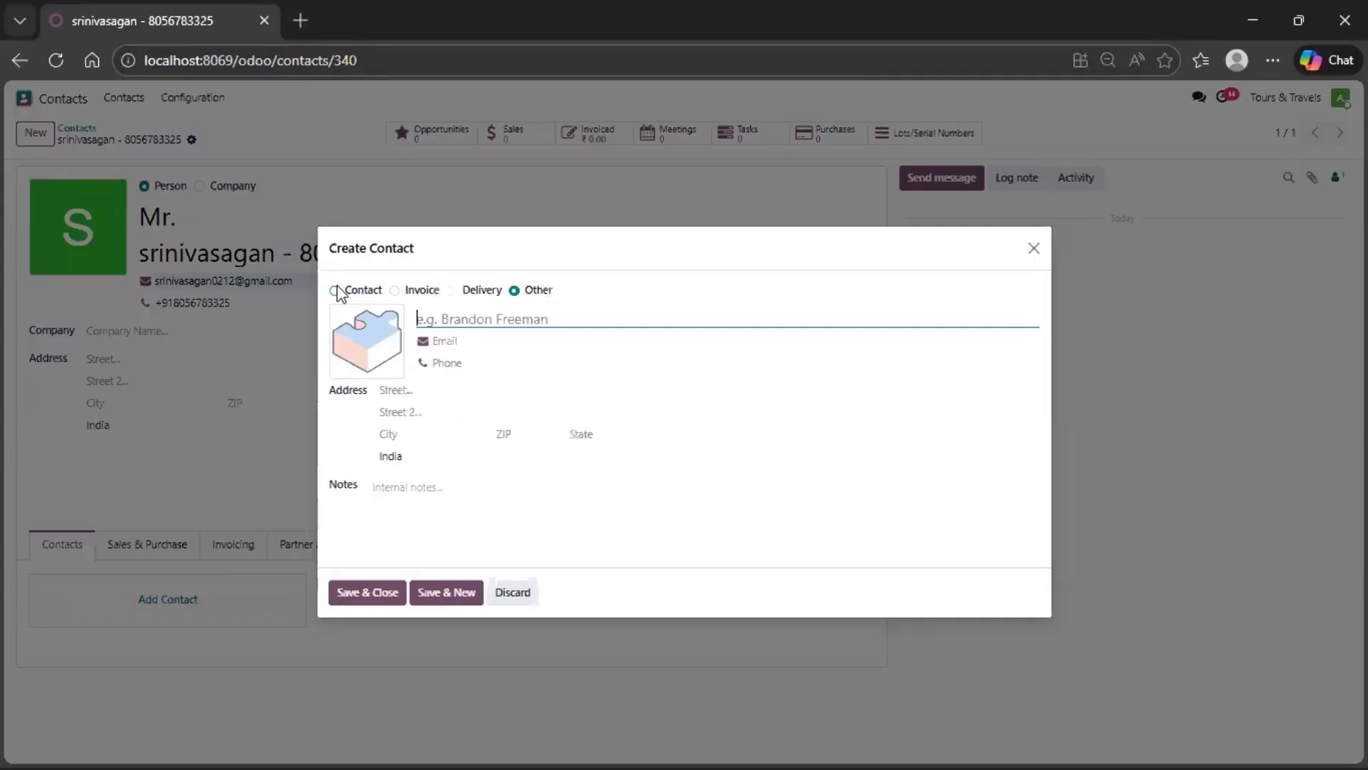
click(338, 287)
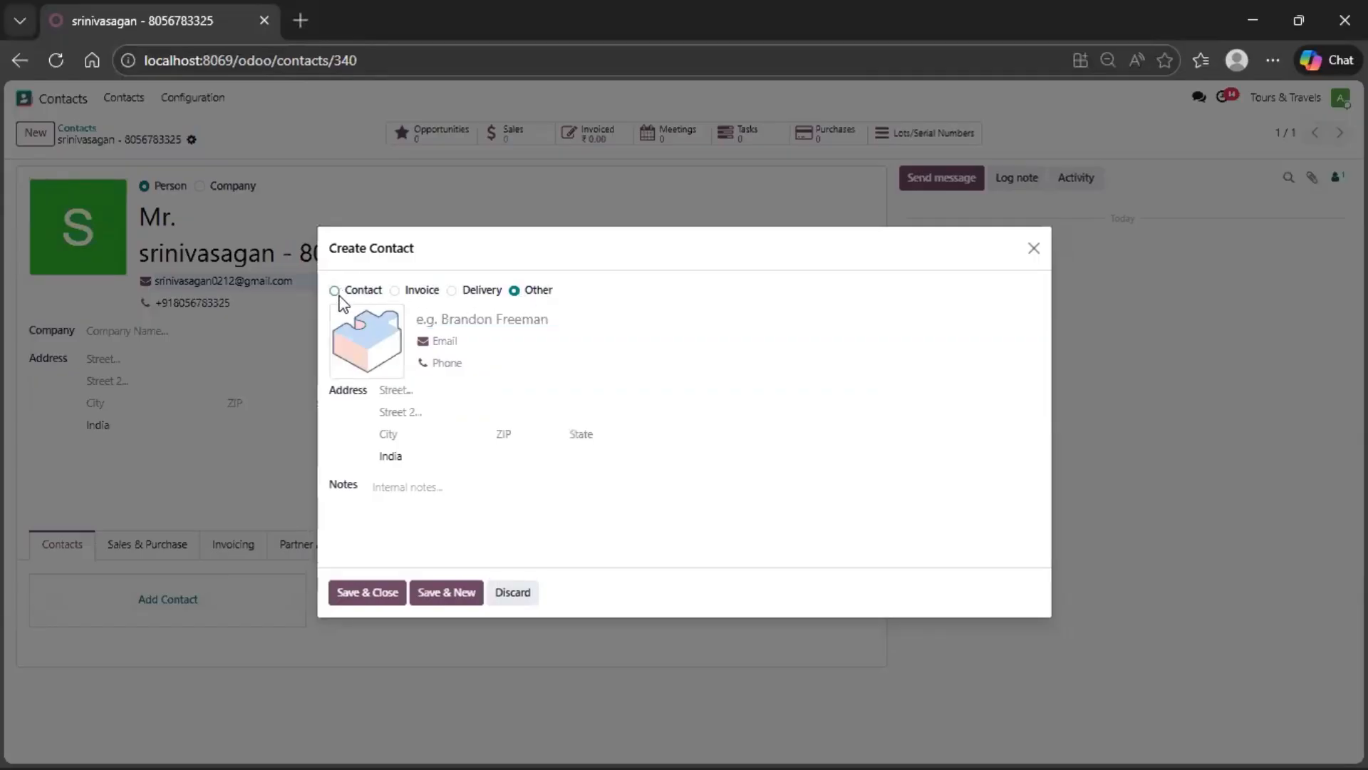
click(335, 291)
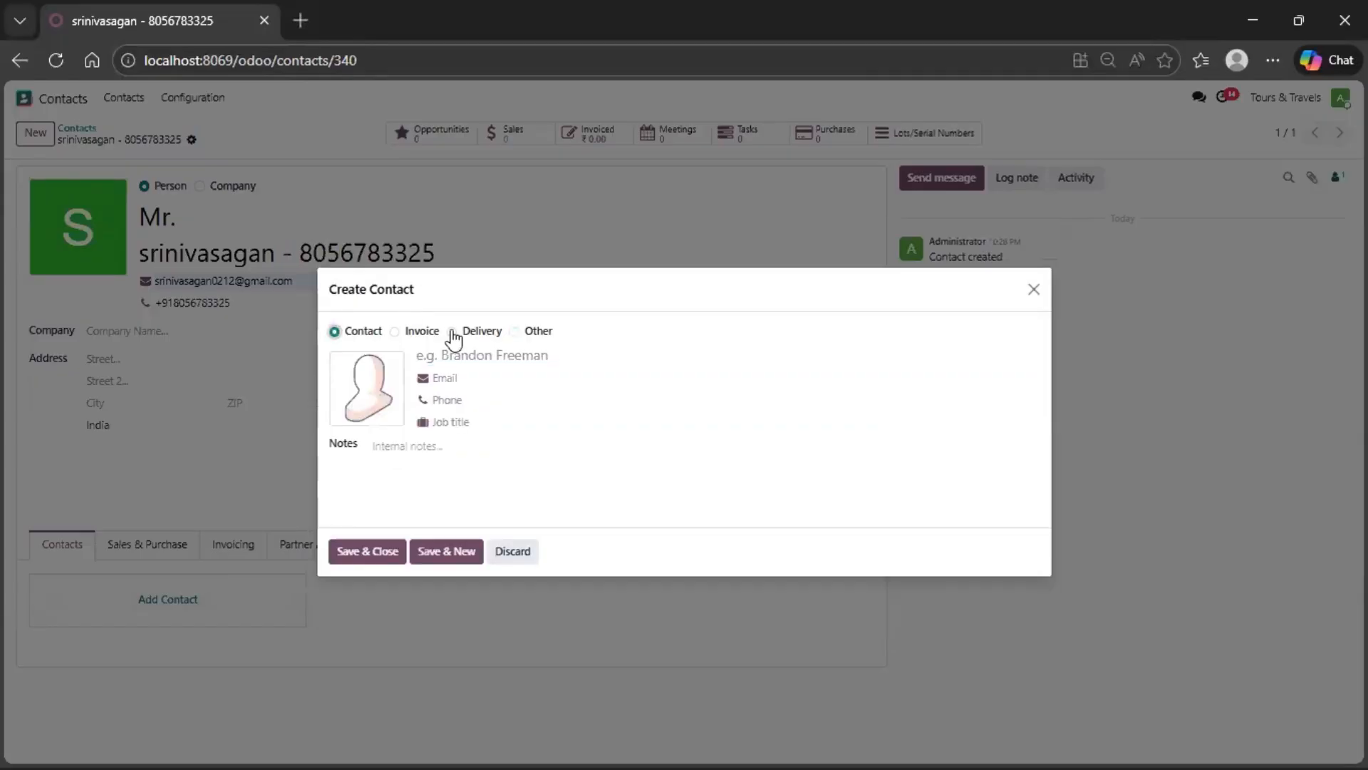
click(484, 363)
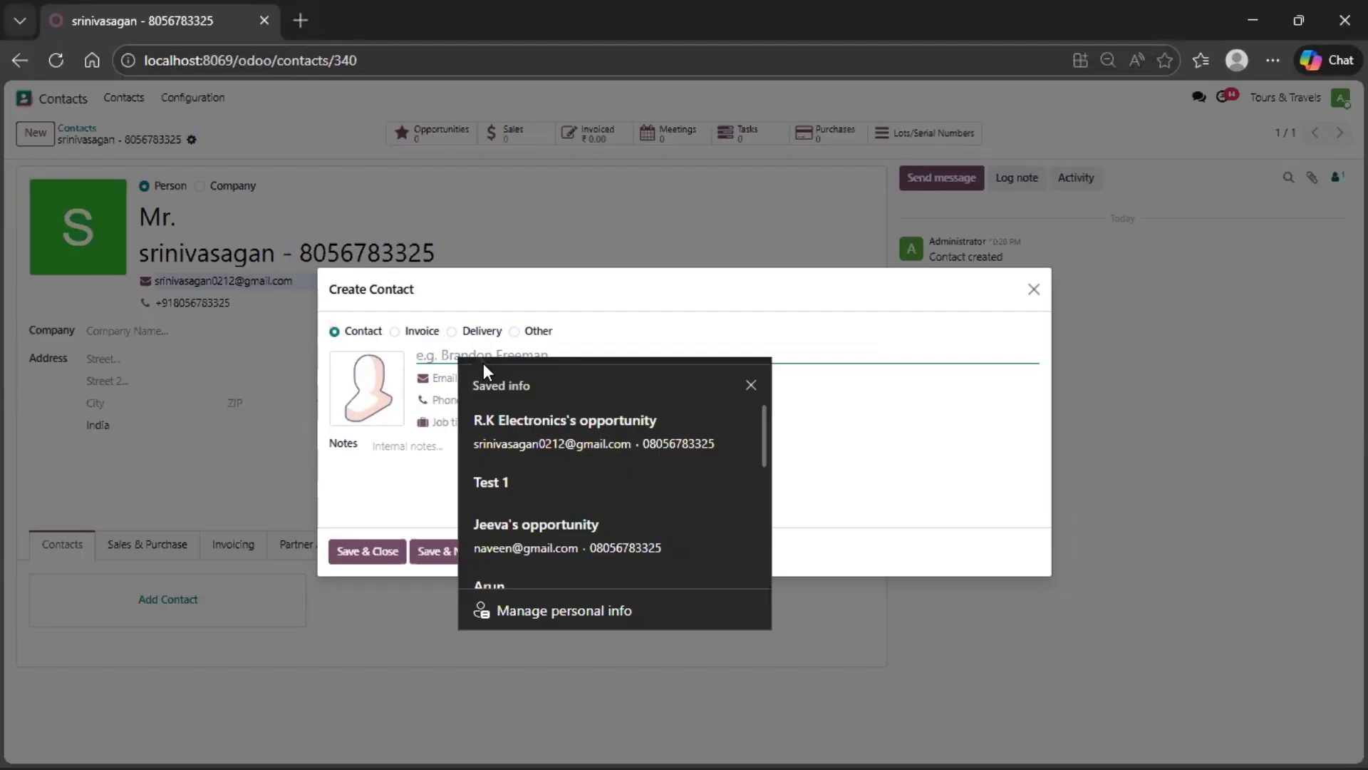
text(BALA & CO's opportunity)
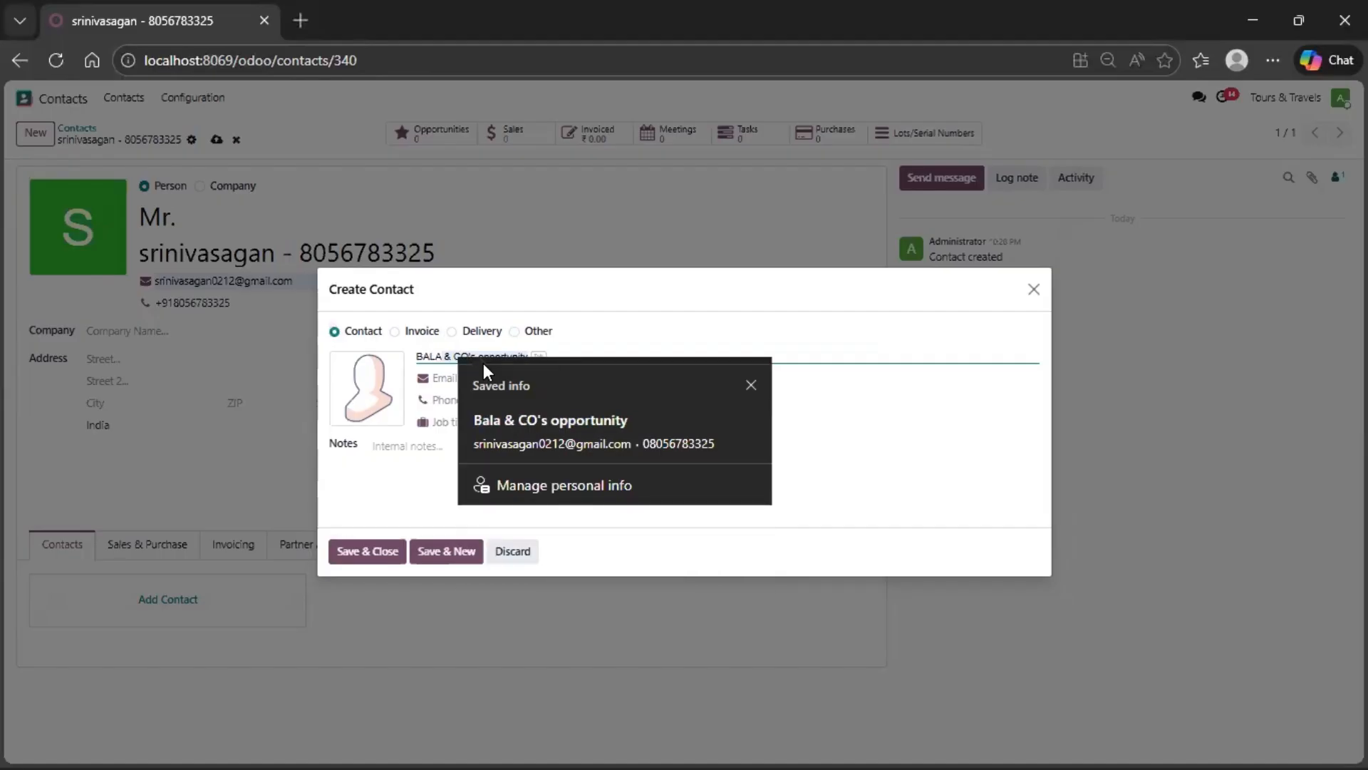
click(442, 400)
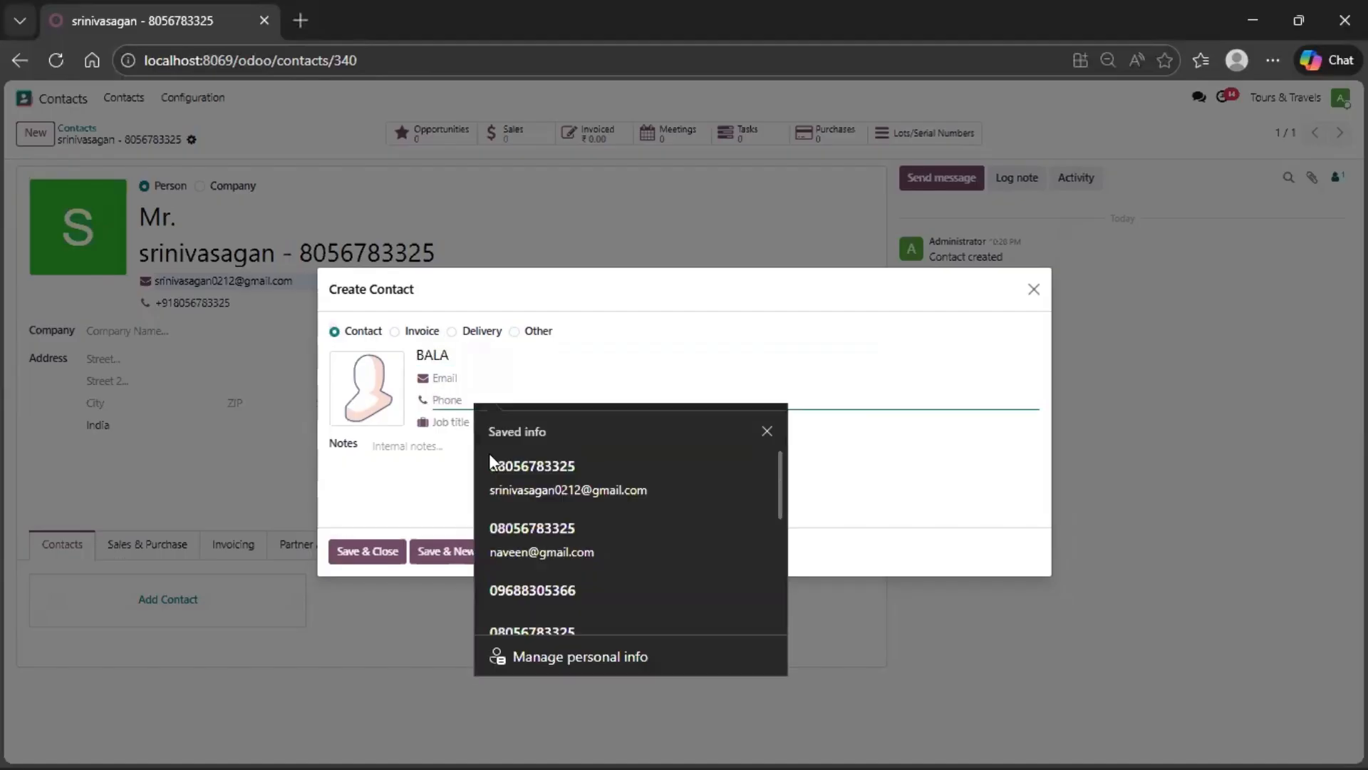
click(525, 521)
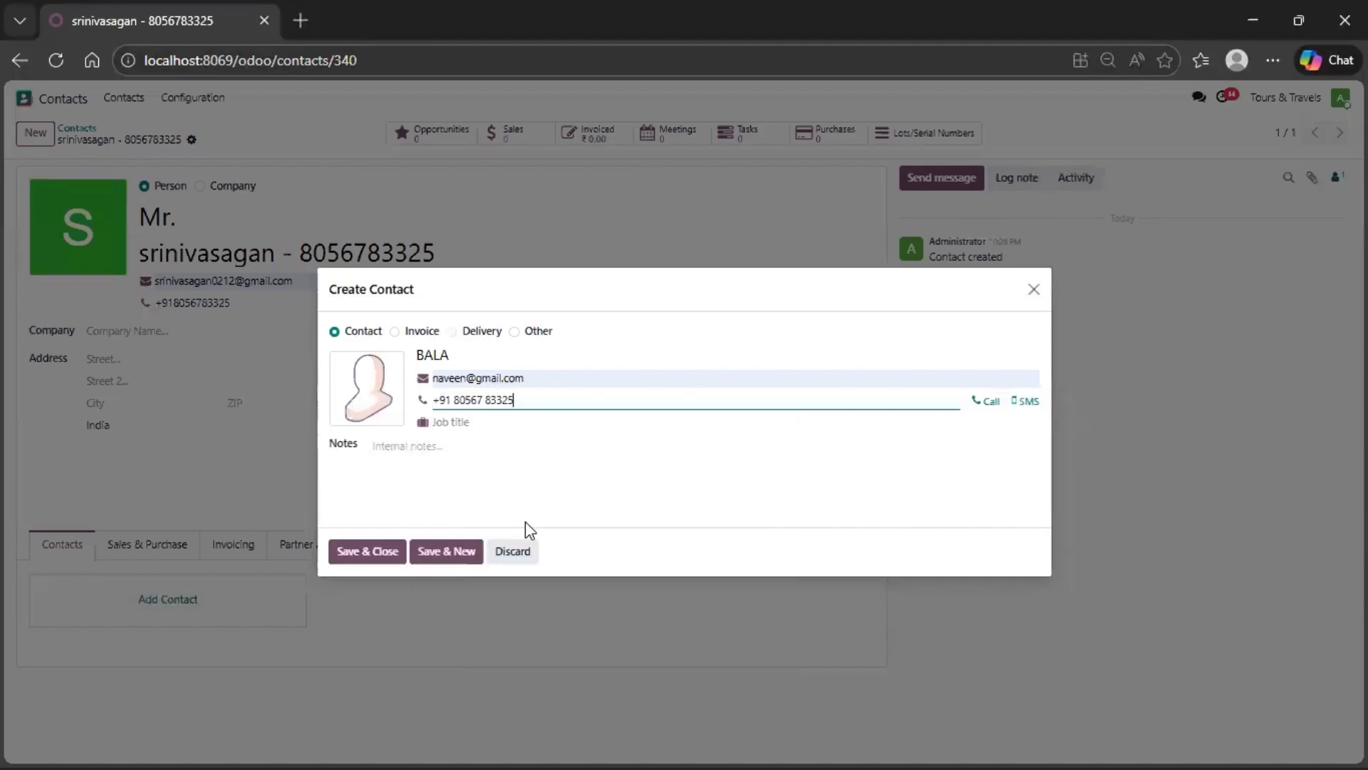
click(371, 555)
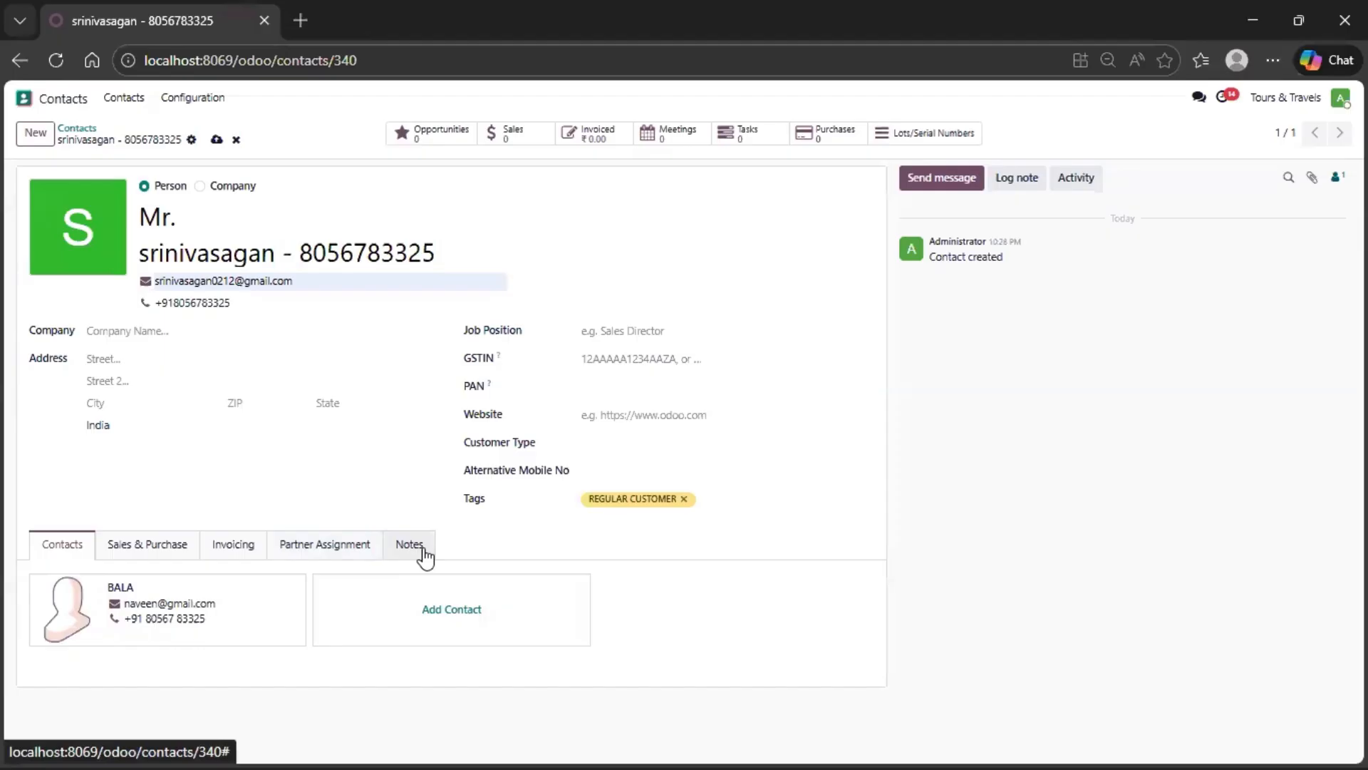
- Upload esha logo23.png from Downloads as the customer contact's photo
mouse_move(98, 234)
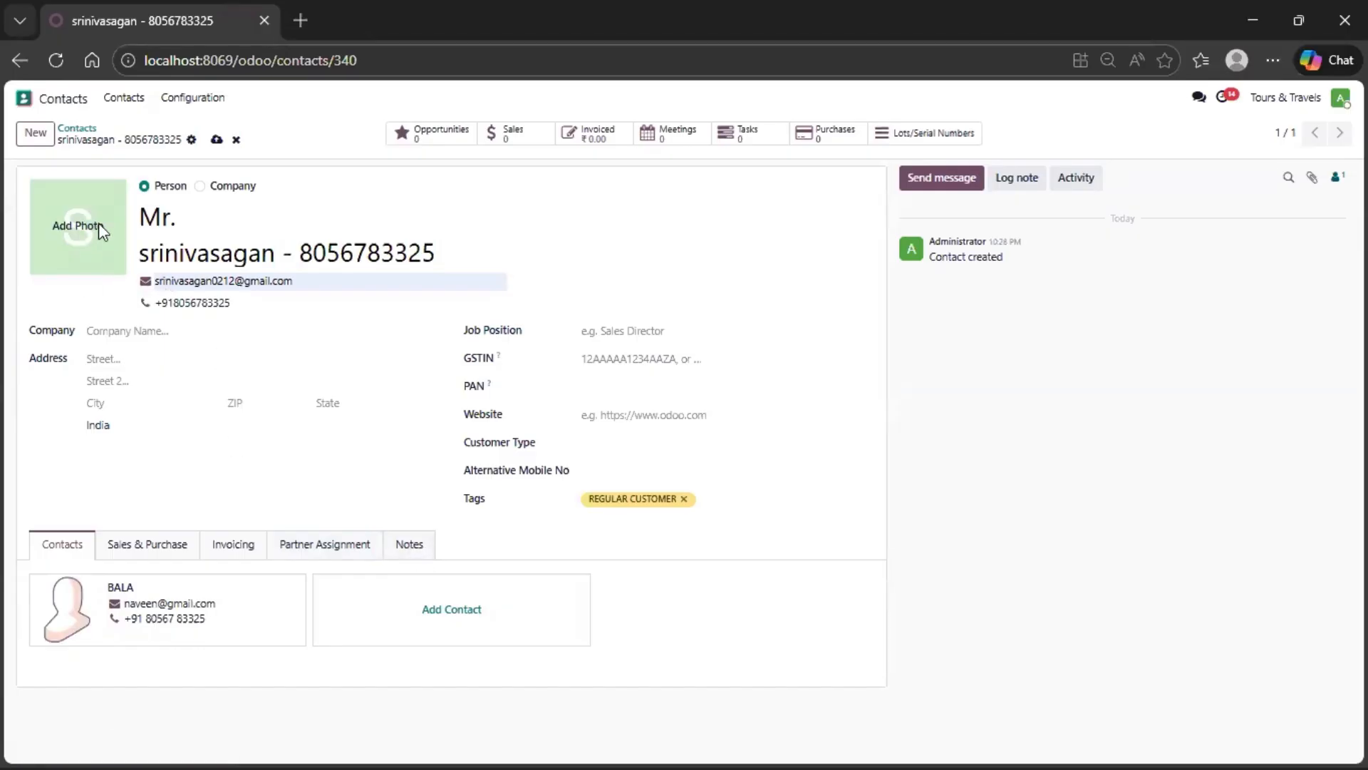
click(98, 224)
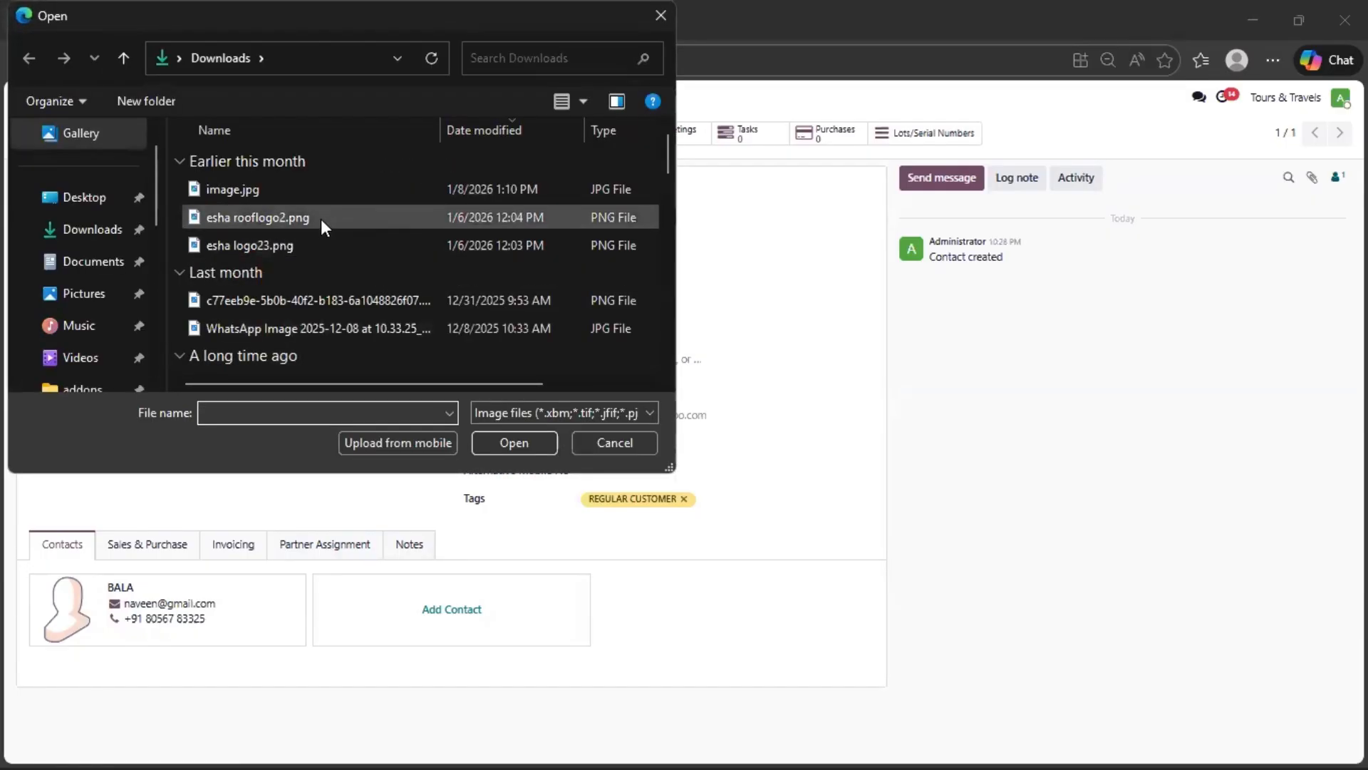
click(322, 243)
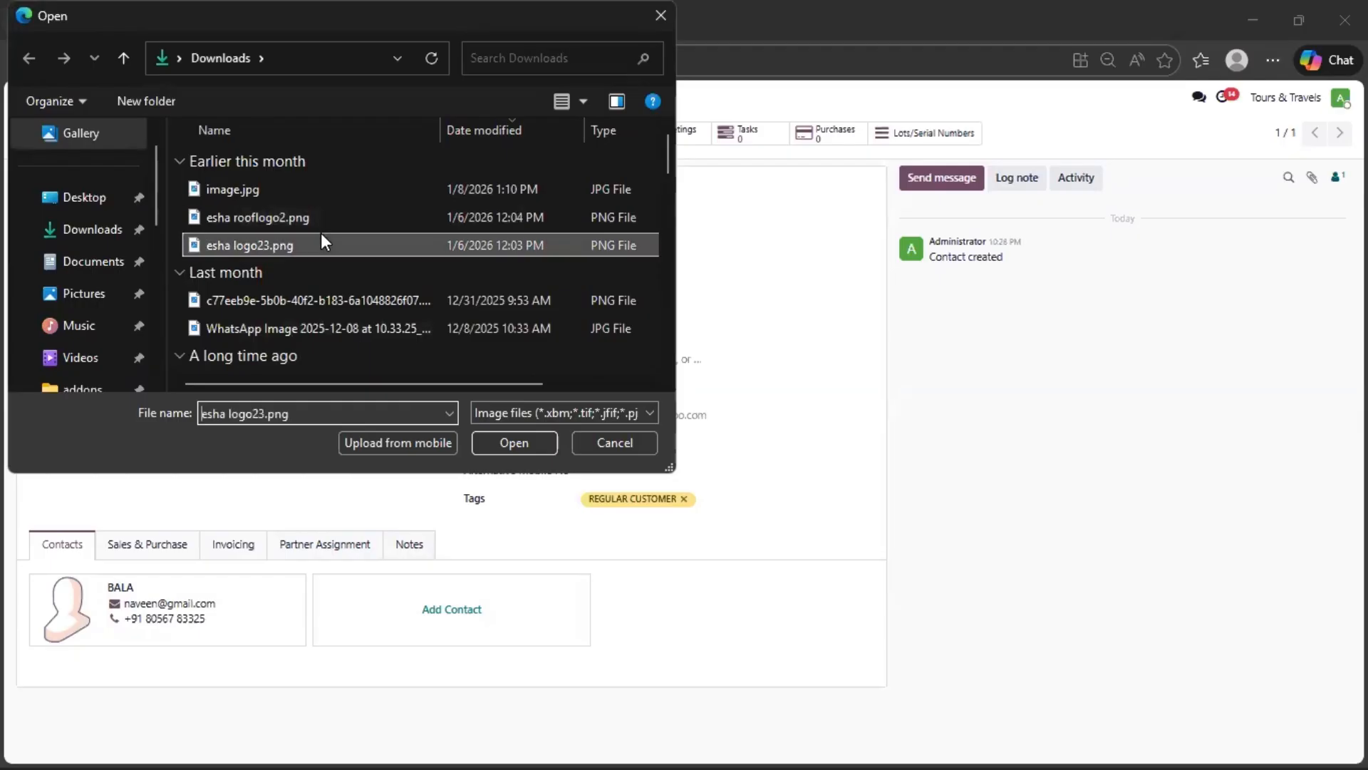
click(509, 436)
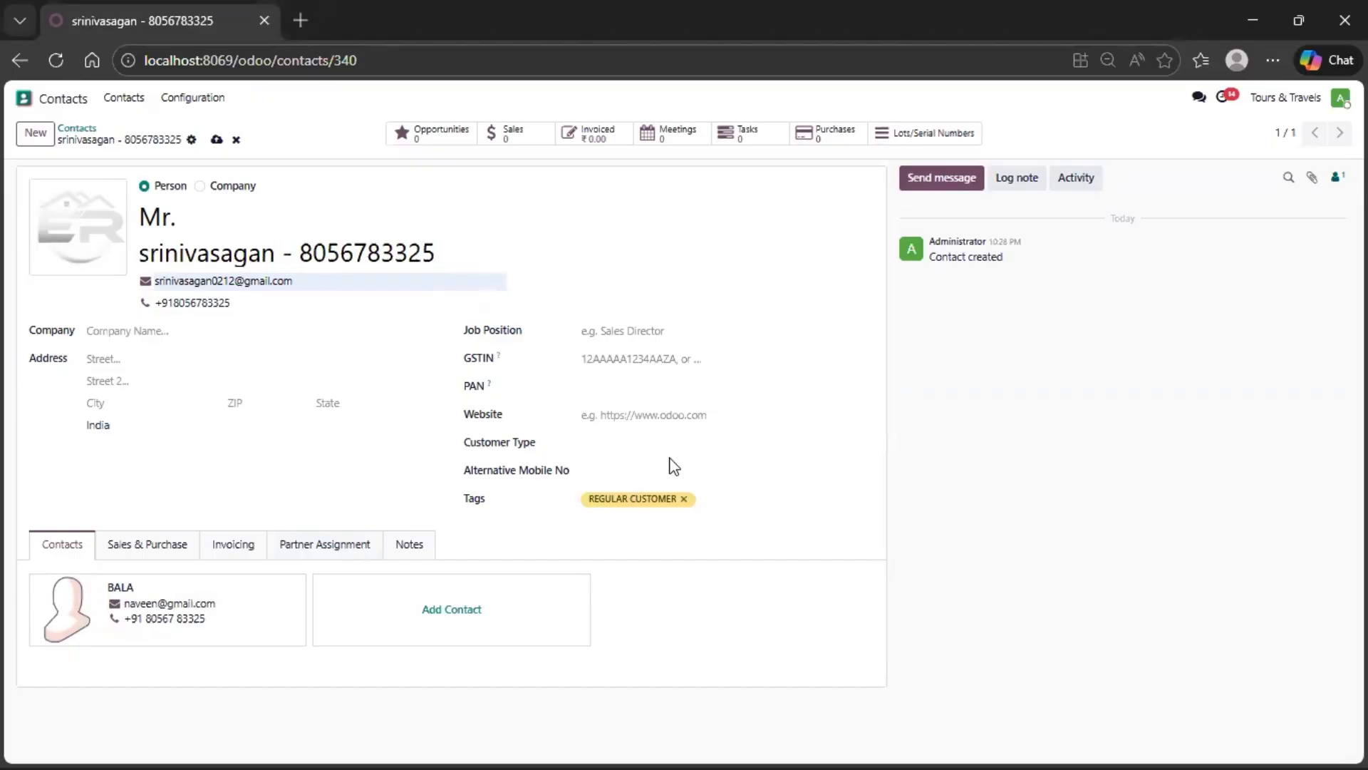
- Fill in the alternative mobile number from a saved entry, set the customer type to B2C, and save the contact
click(647, 469)
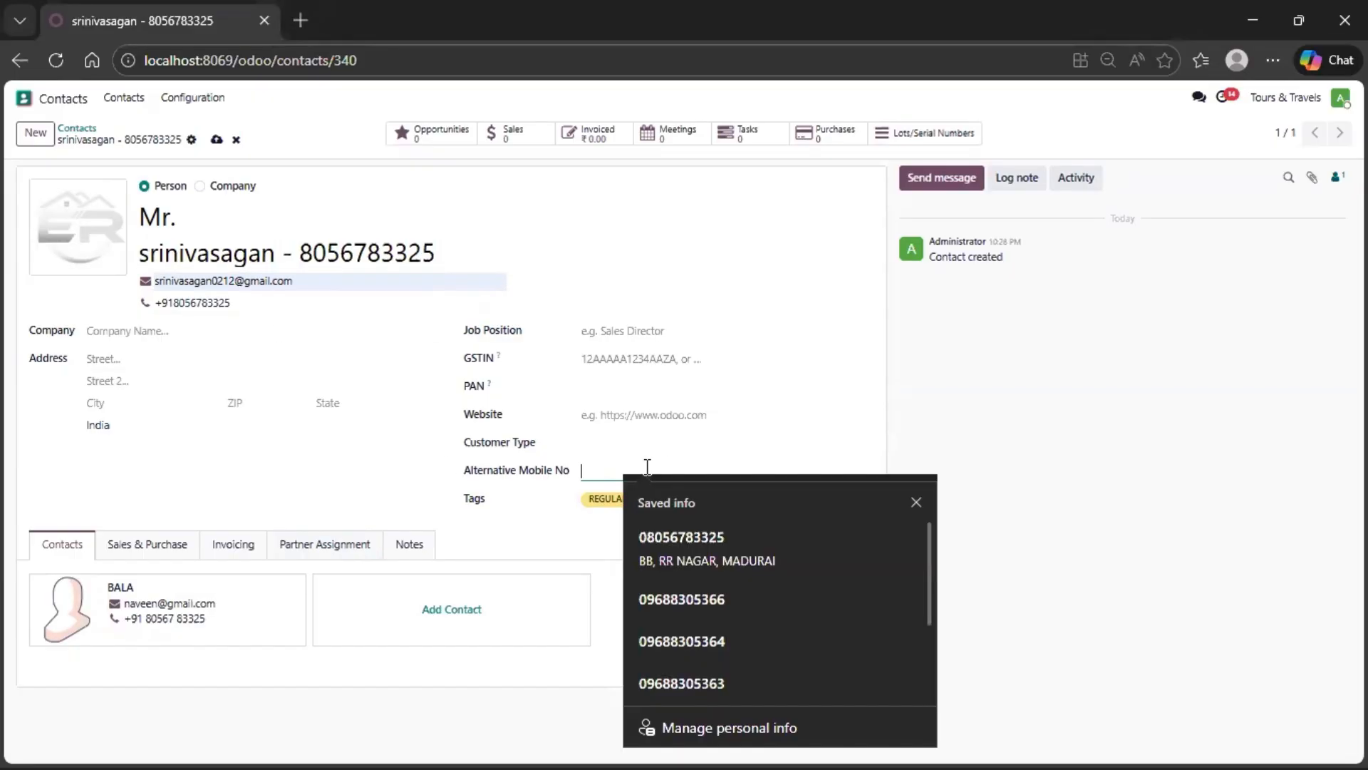
click(674, 610)
click(605, 443)
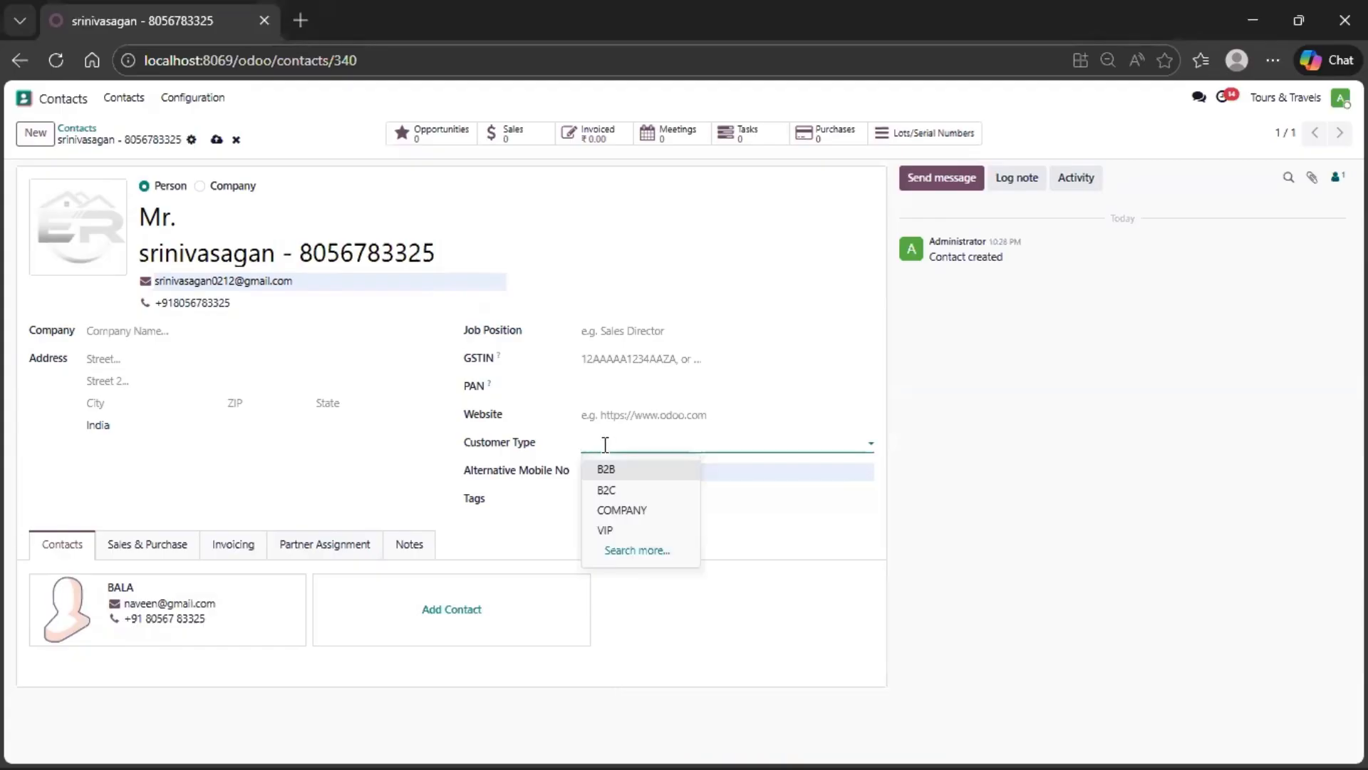
click(630, 474)
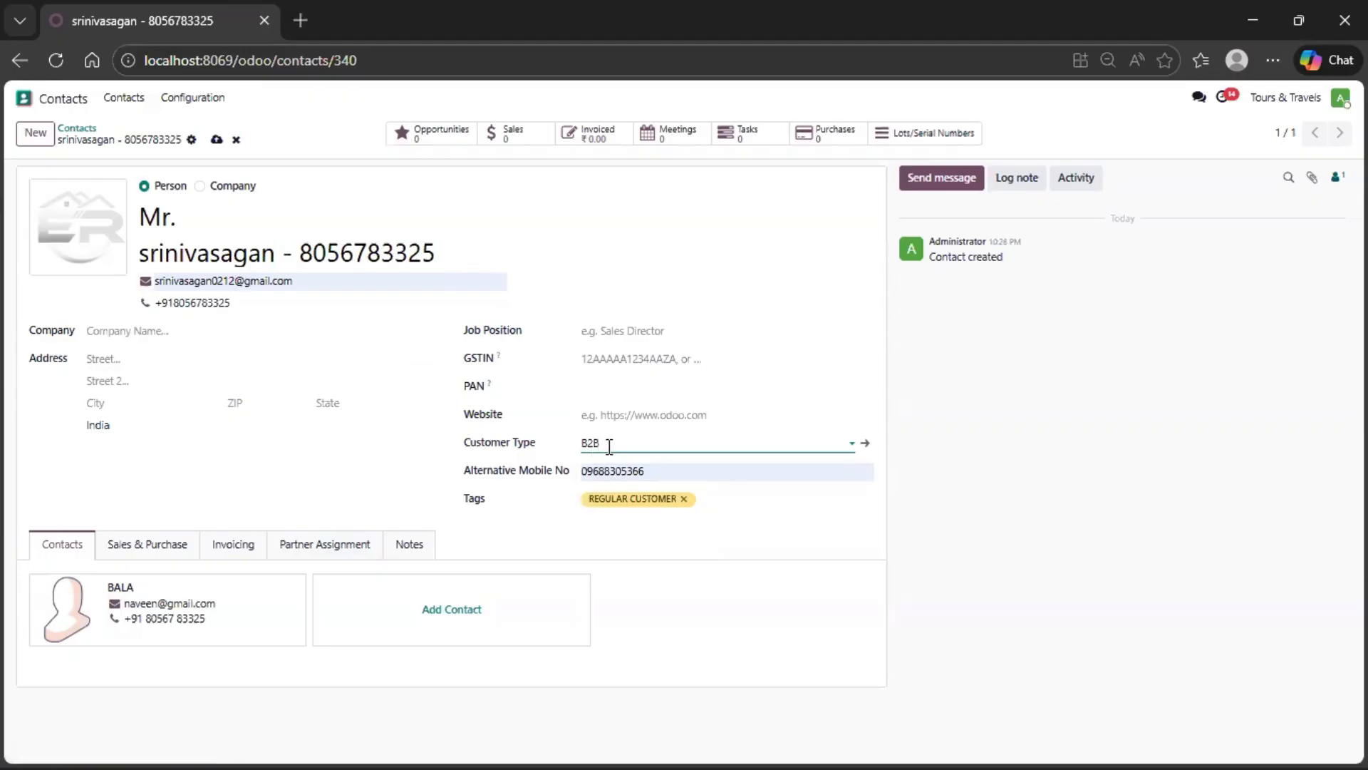
click(609, 443)
click(611, 492)
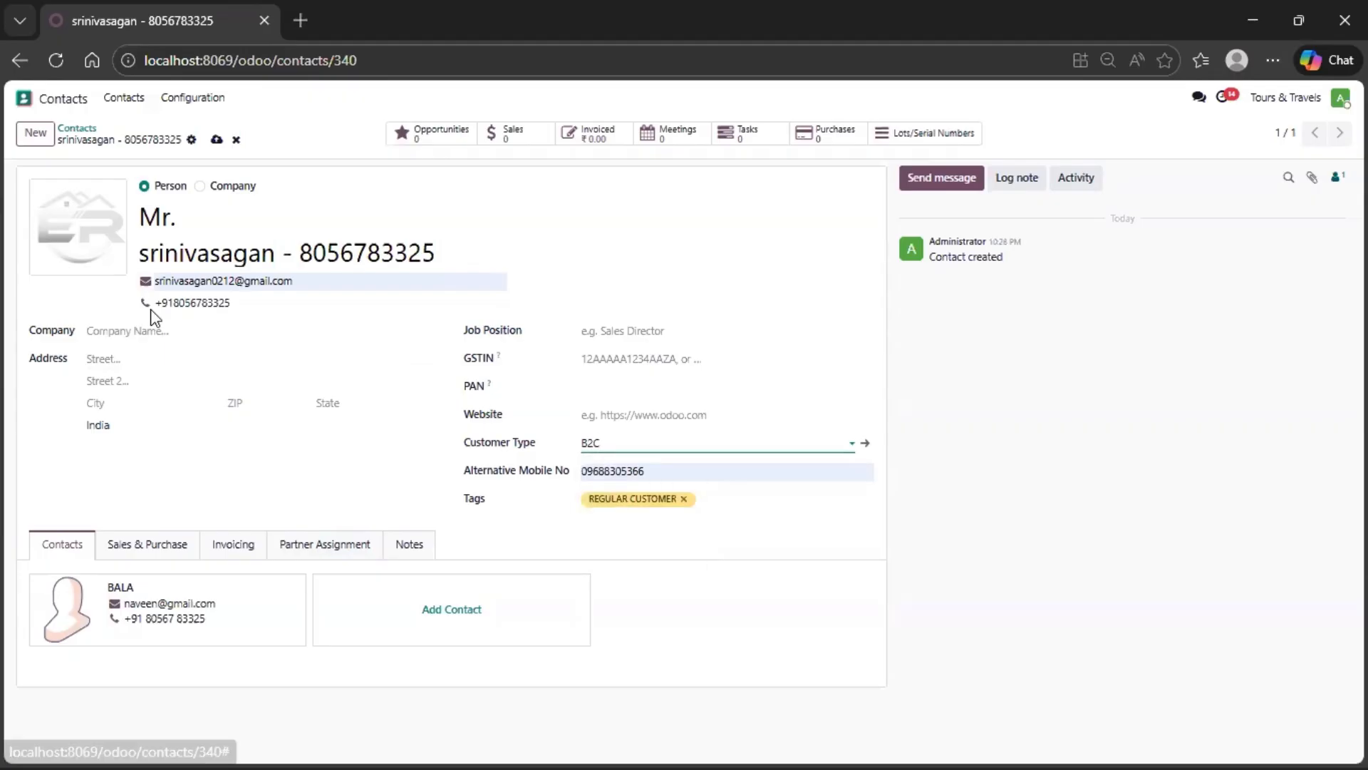
click(216, 139)
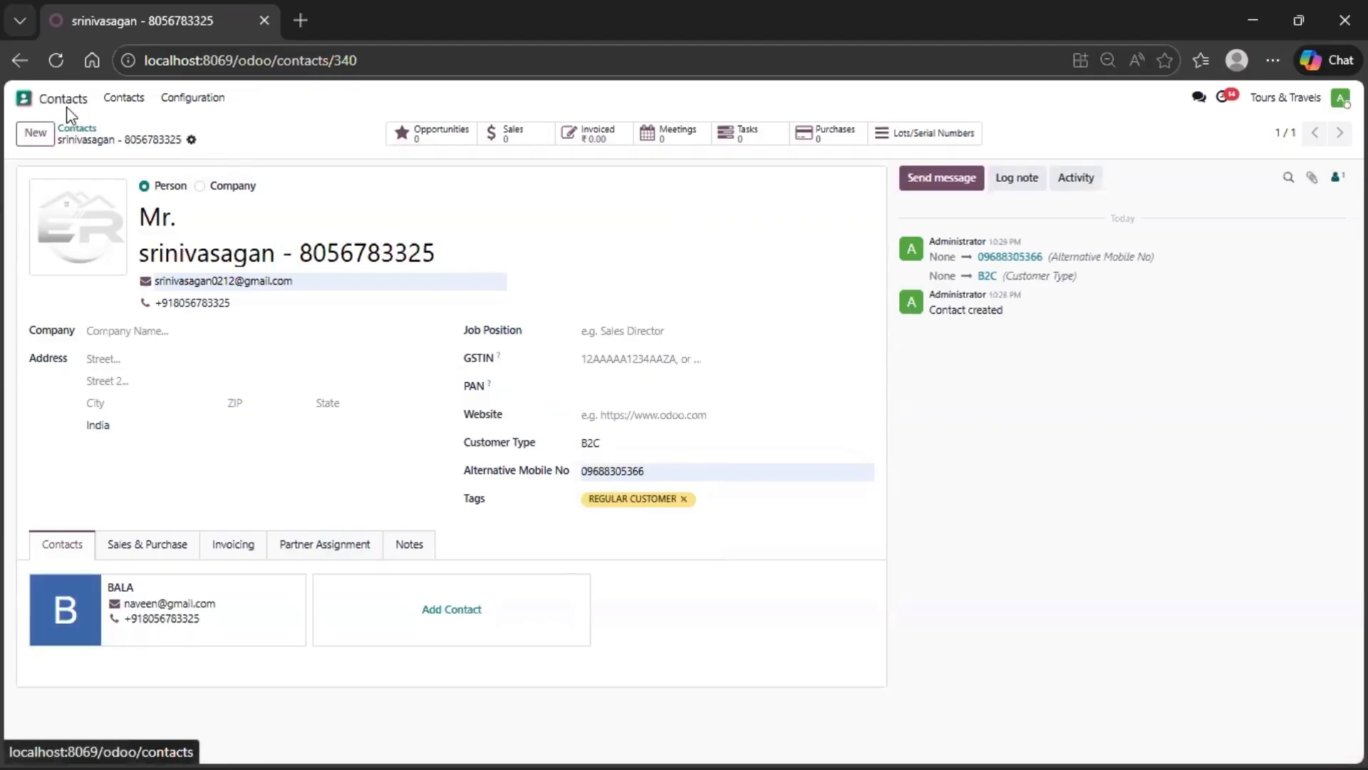
- Switch to the CRM app and remove the My Pipeline filter from the sales pipeline
click(24, 98)
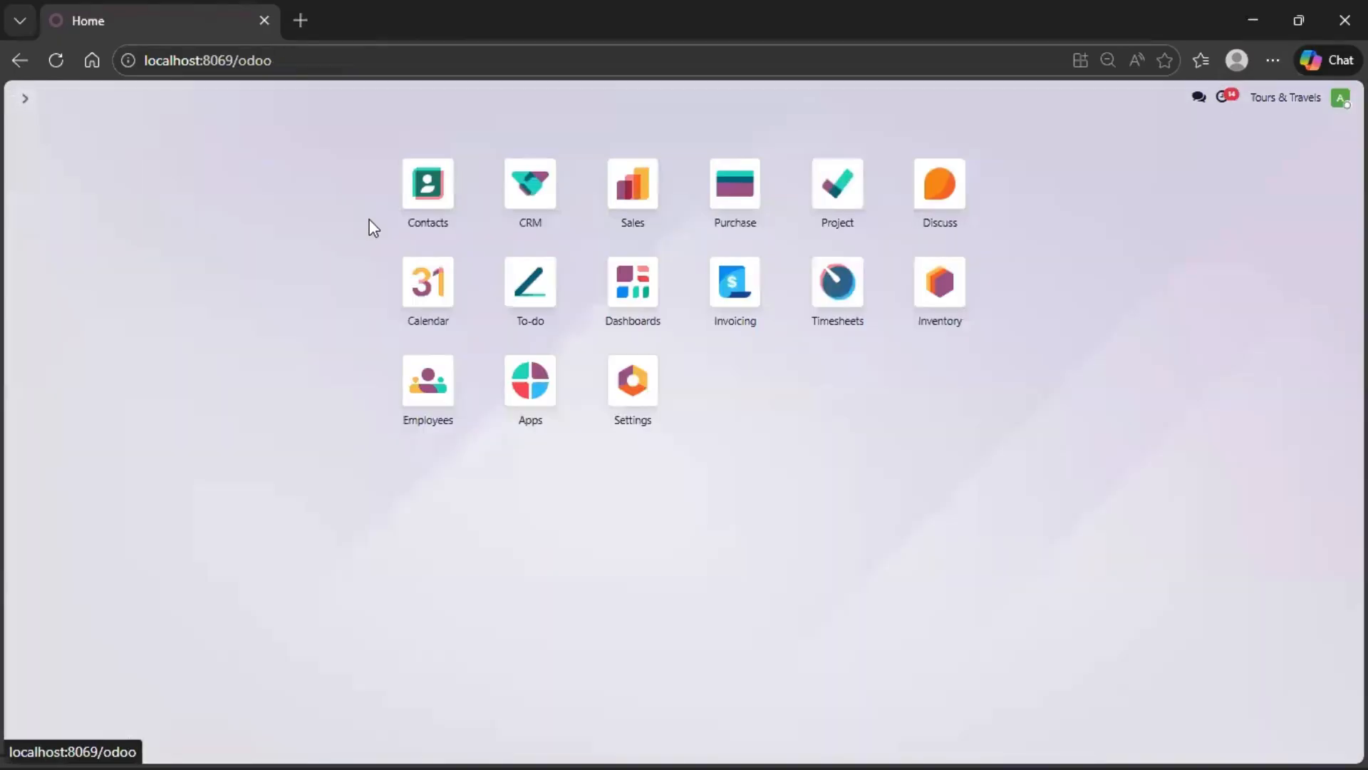
click(521, 190)
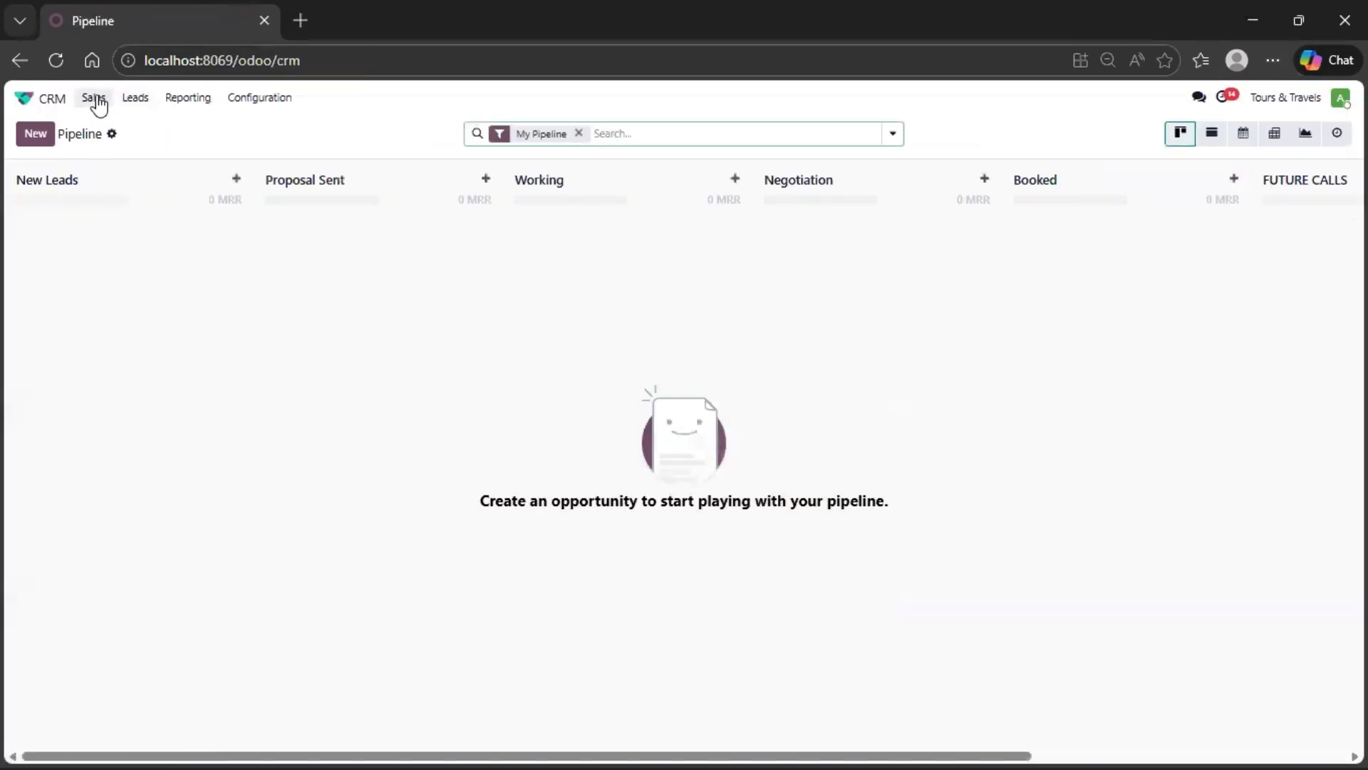
click(97, 101)
click(114, 126)
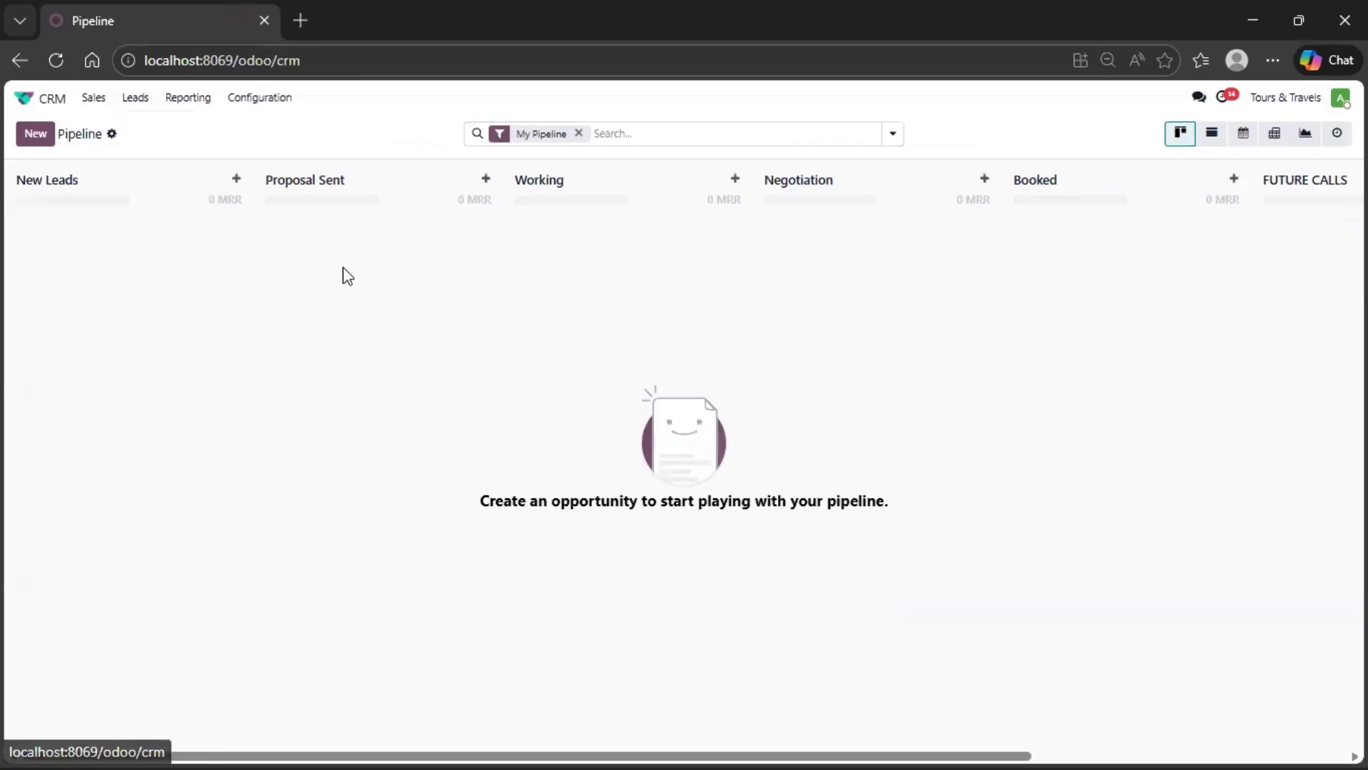
click(578, 133)
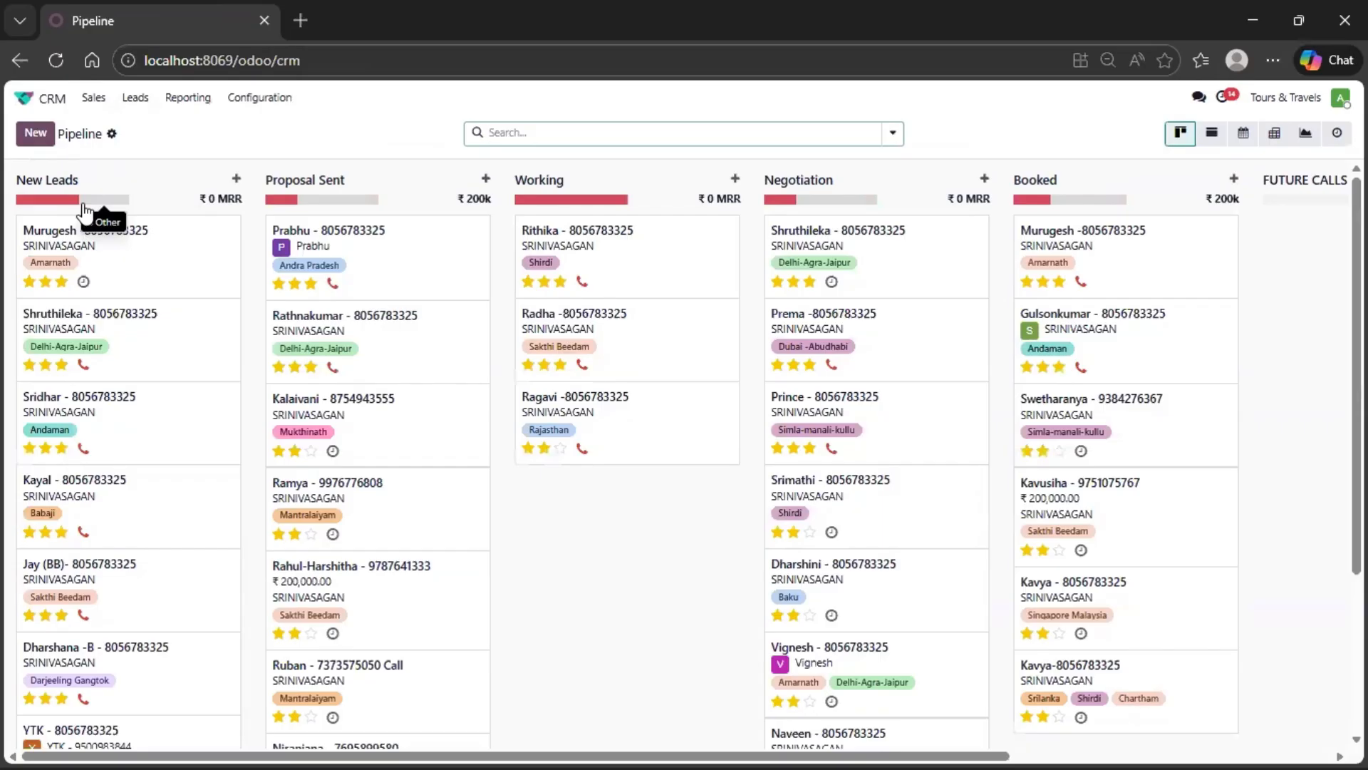
- Create a new opportunity titled with the customer's name and set its expected revenue to 100000
click(39, 143)
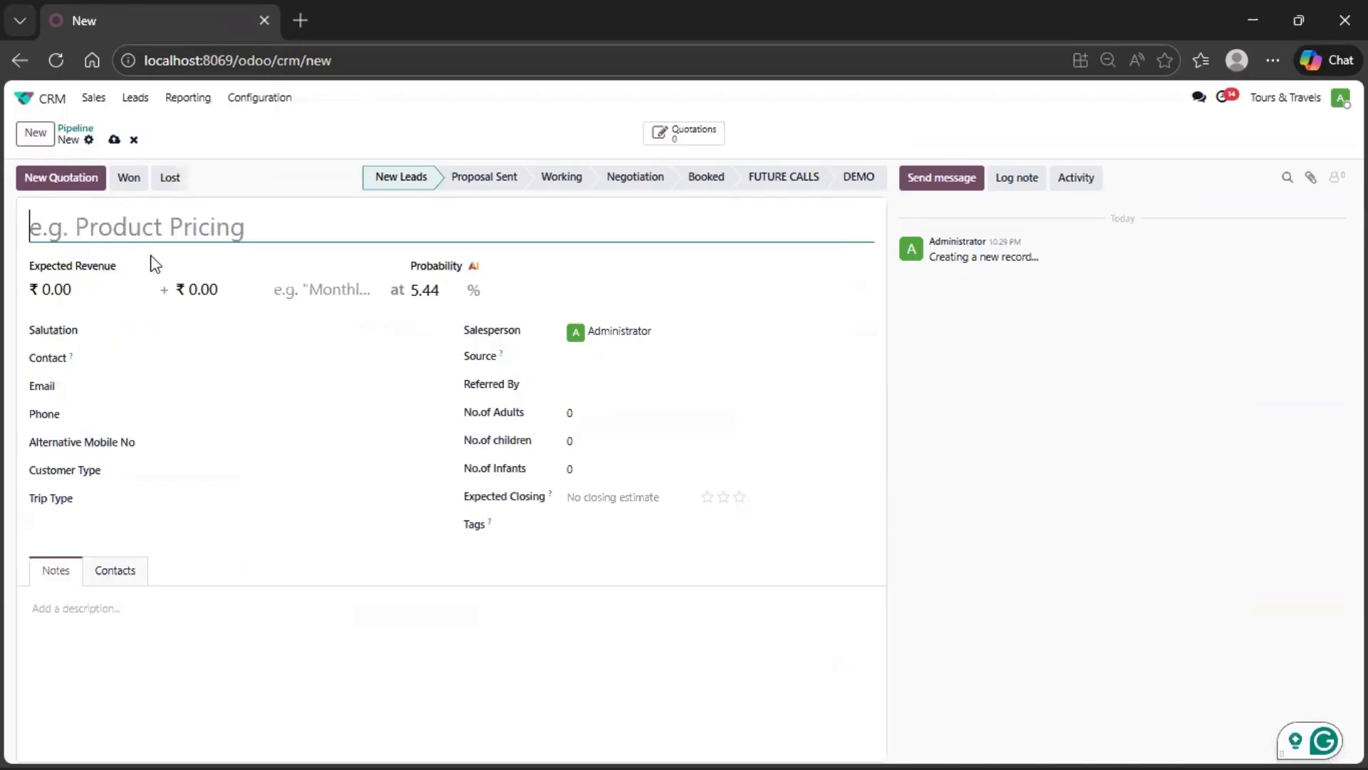
text(SANK)
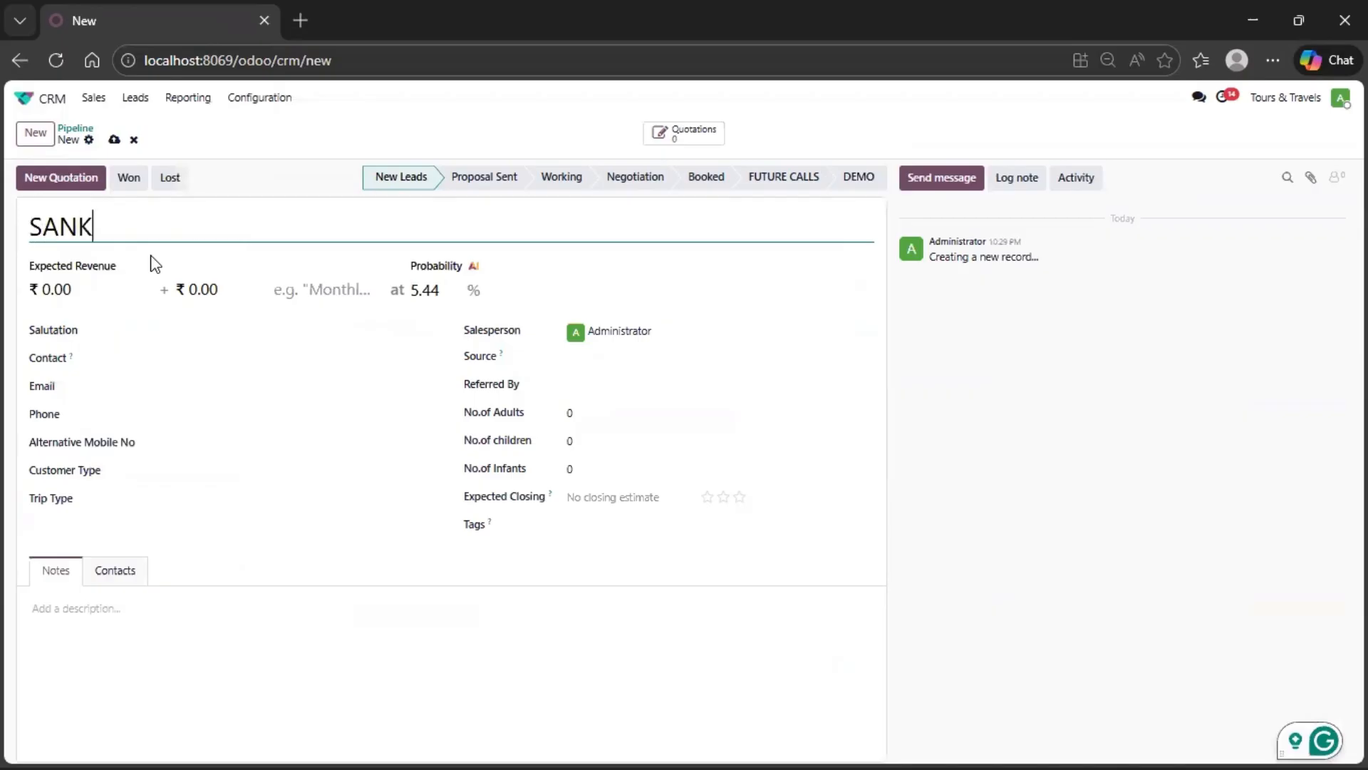
text(AR)
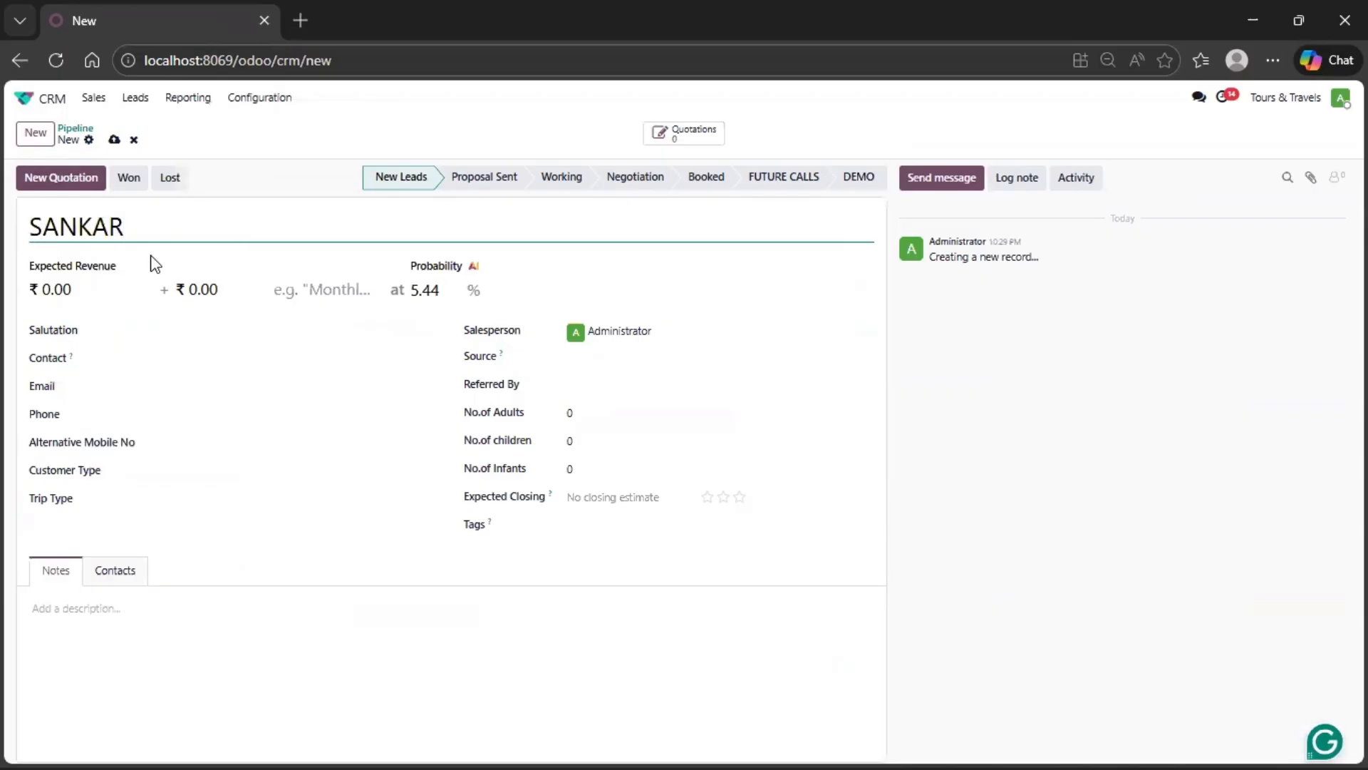
click(78, 290)
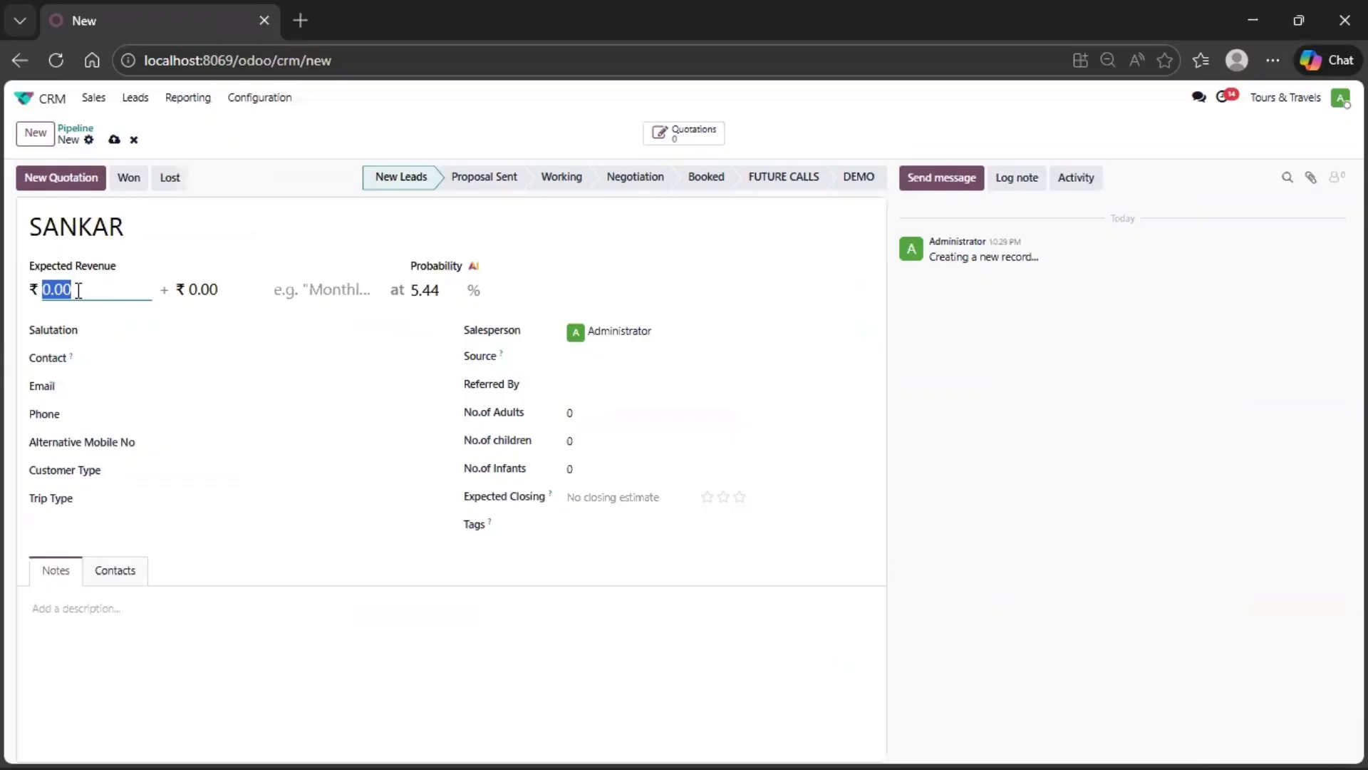
text(100000)
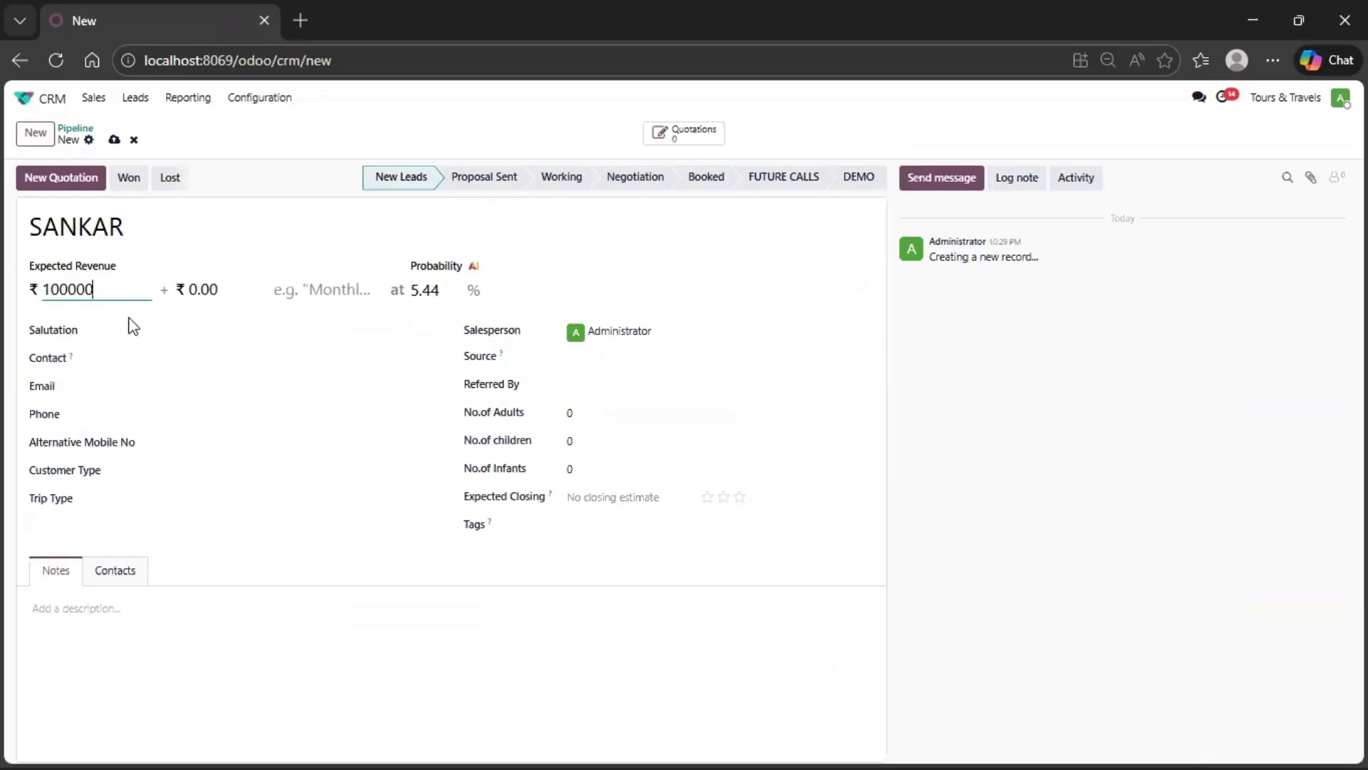
- Set the opportunity's salutation to Mr. and create a new contact for it with the customer's name
click(182, 332)
click(182, 334)
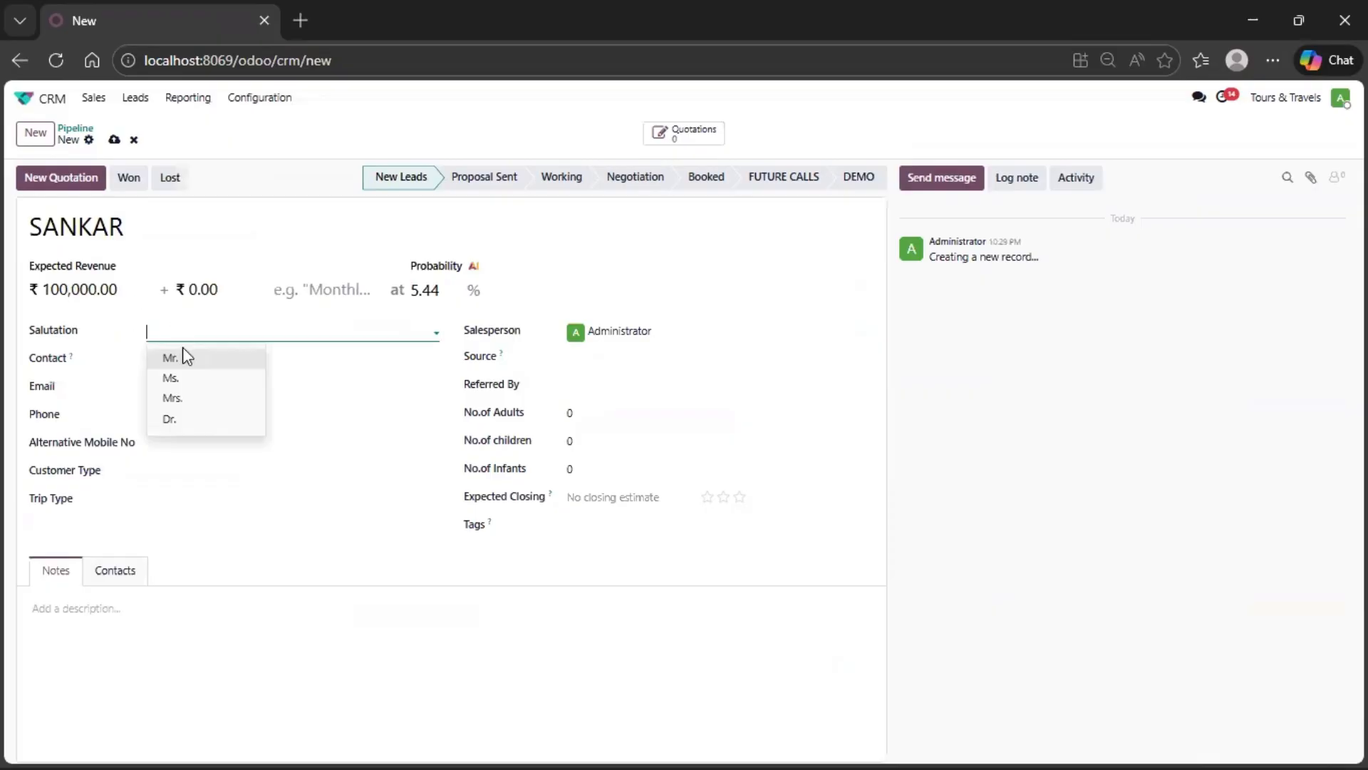
click(186, 362)
click(179, 357)
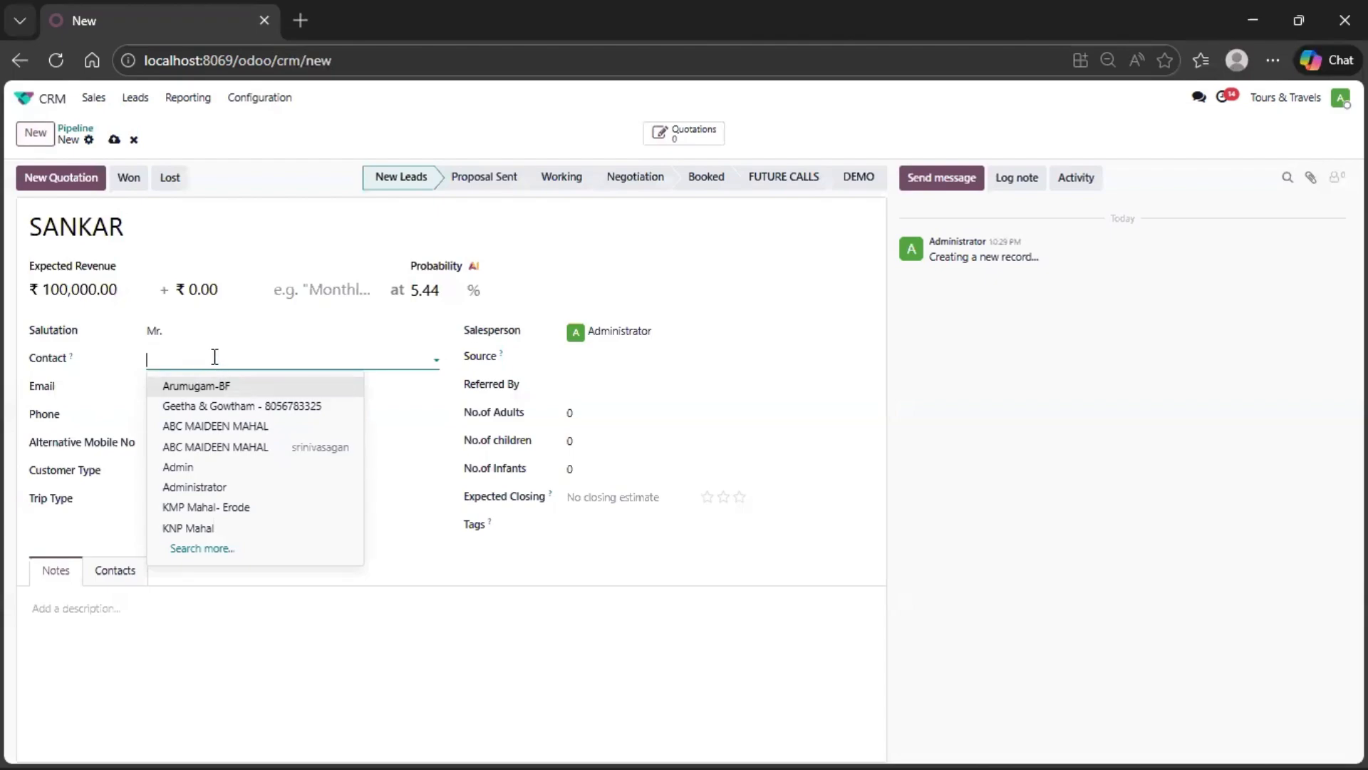
text(SANKAR)
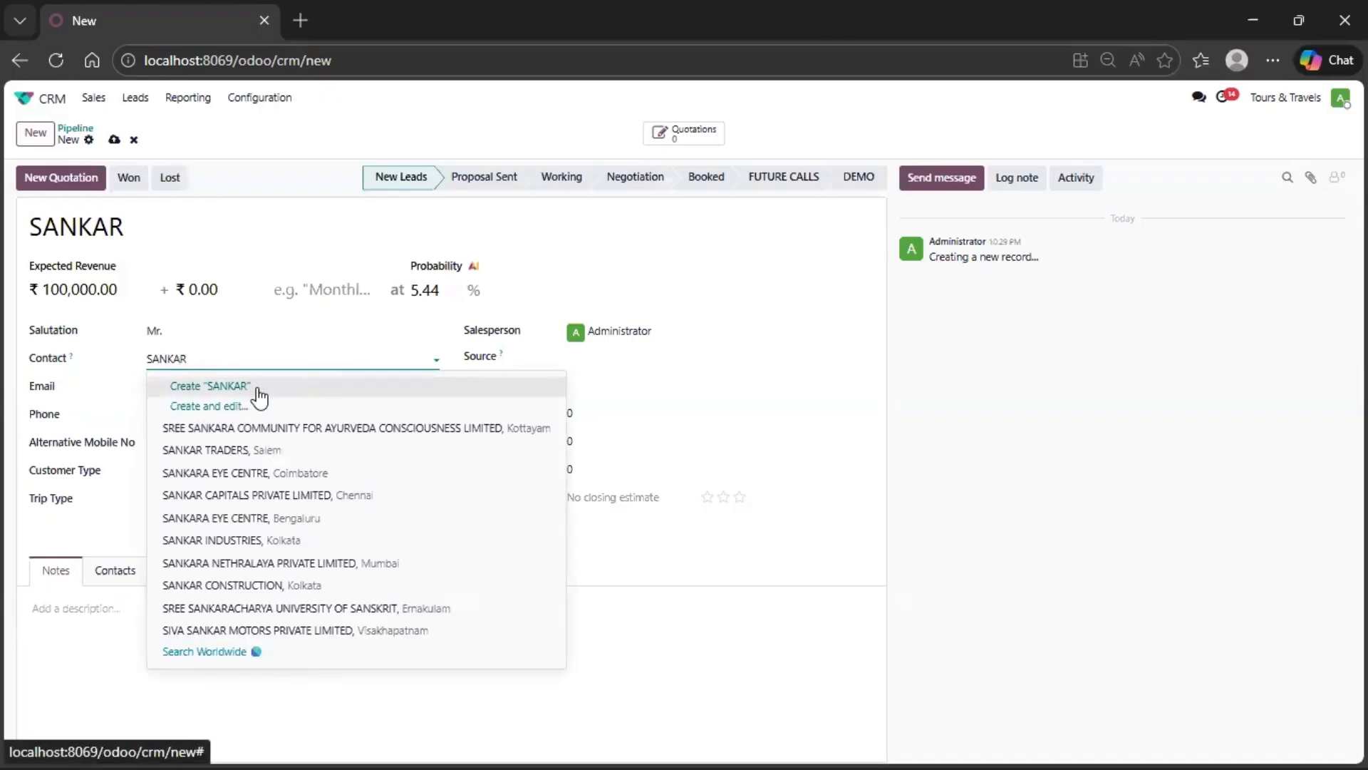
click(258, 390)
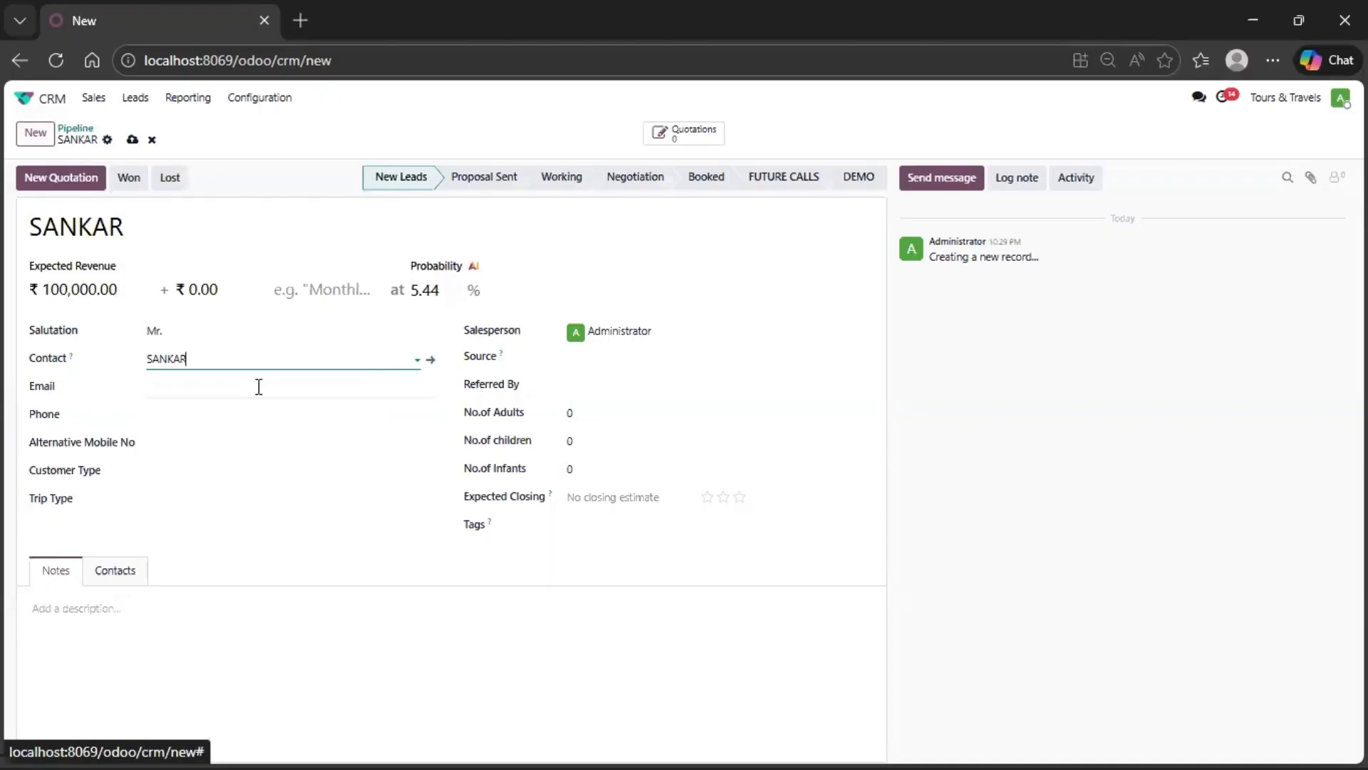
- Assign the Andaman tag to the opportunity from the full list of tags
click(430, 360)
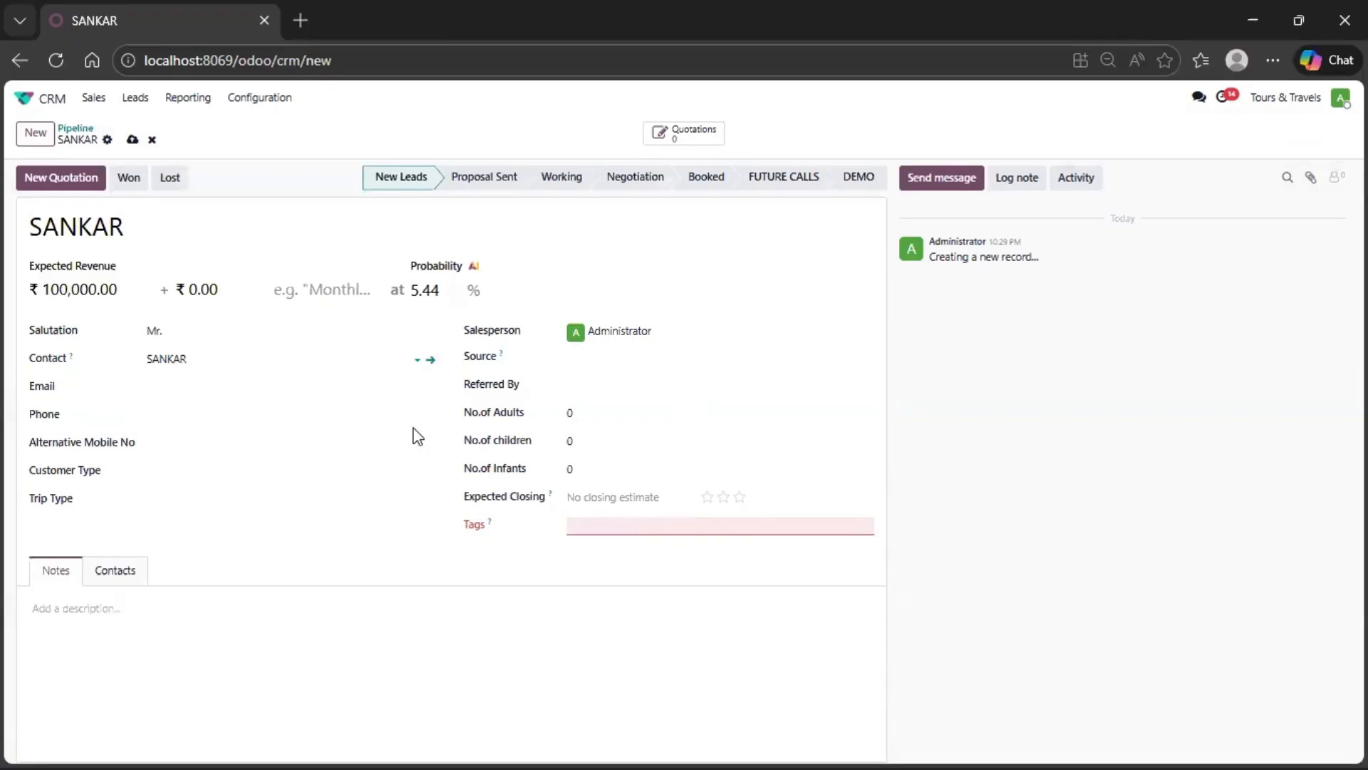
click(609, 523)
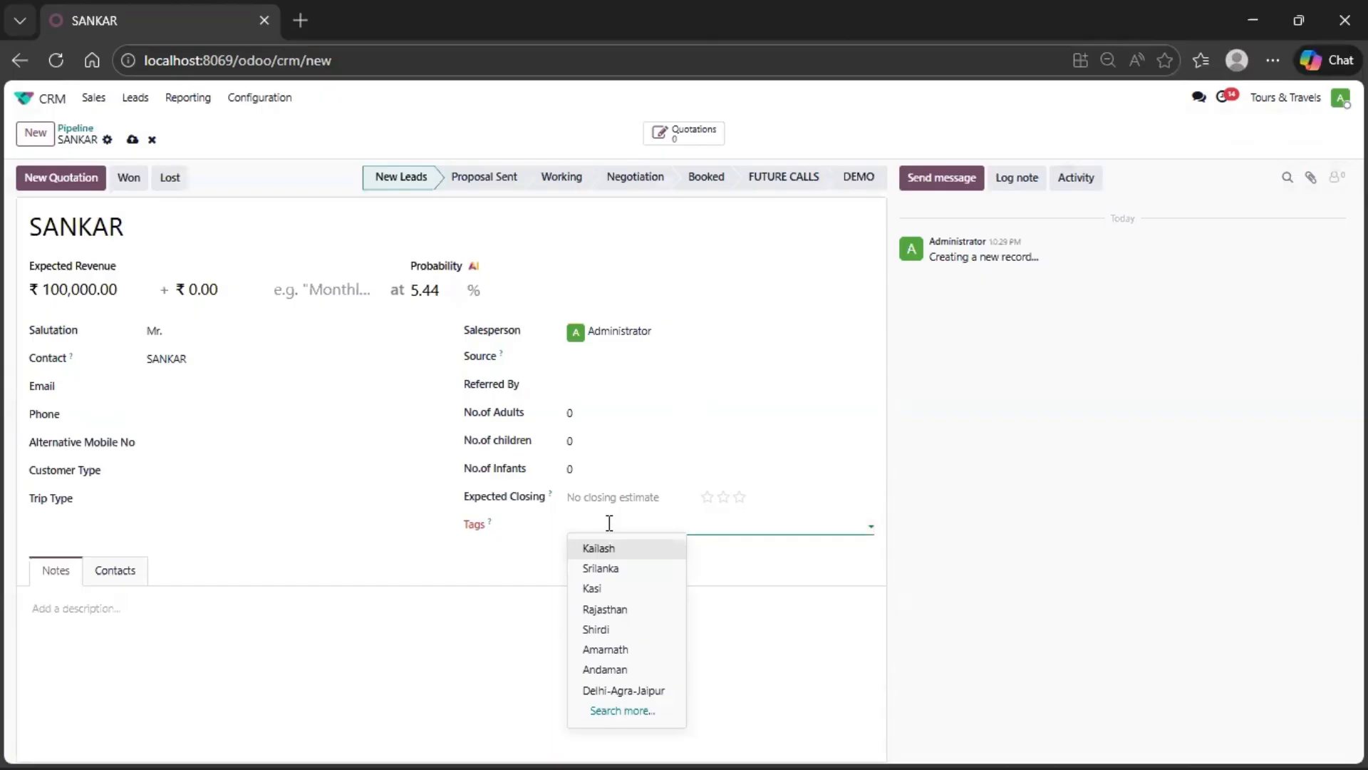
click(635, 712)
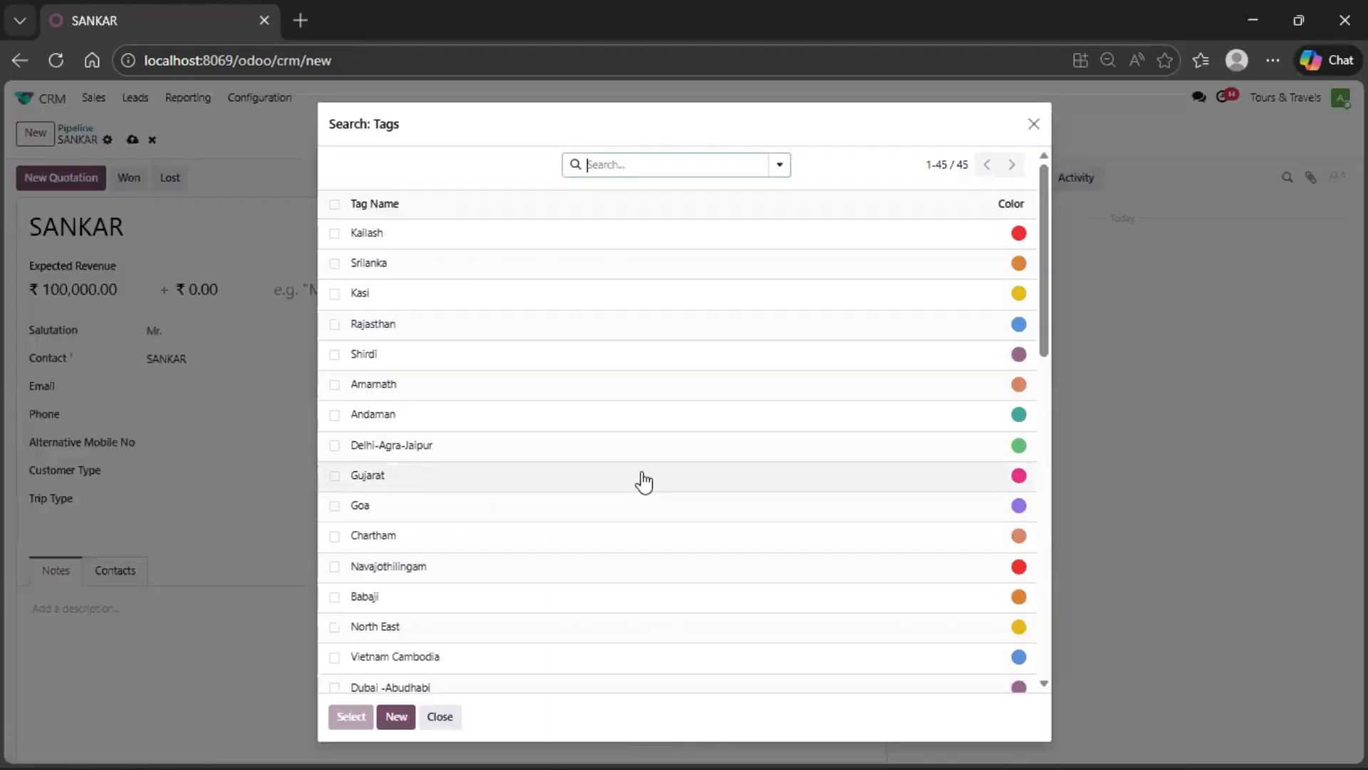
scroll(642, 479, down, 4)
scroll(644, 482, down, 3)
scroll(644, 481, up, 8)
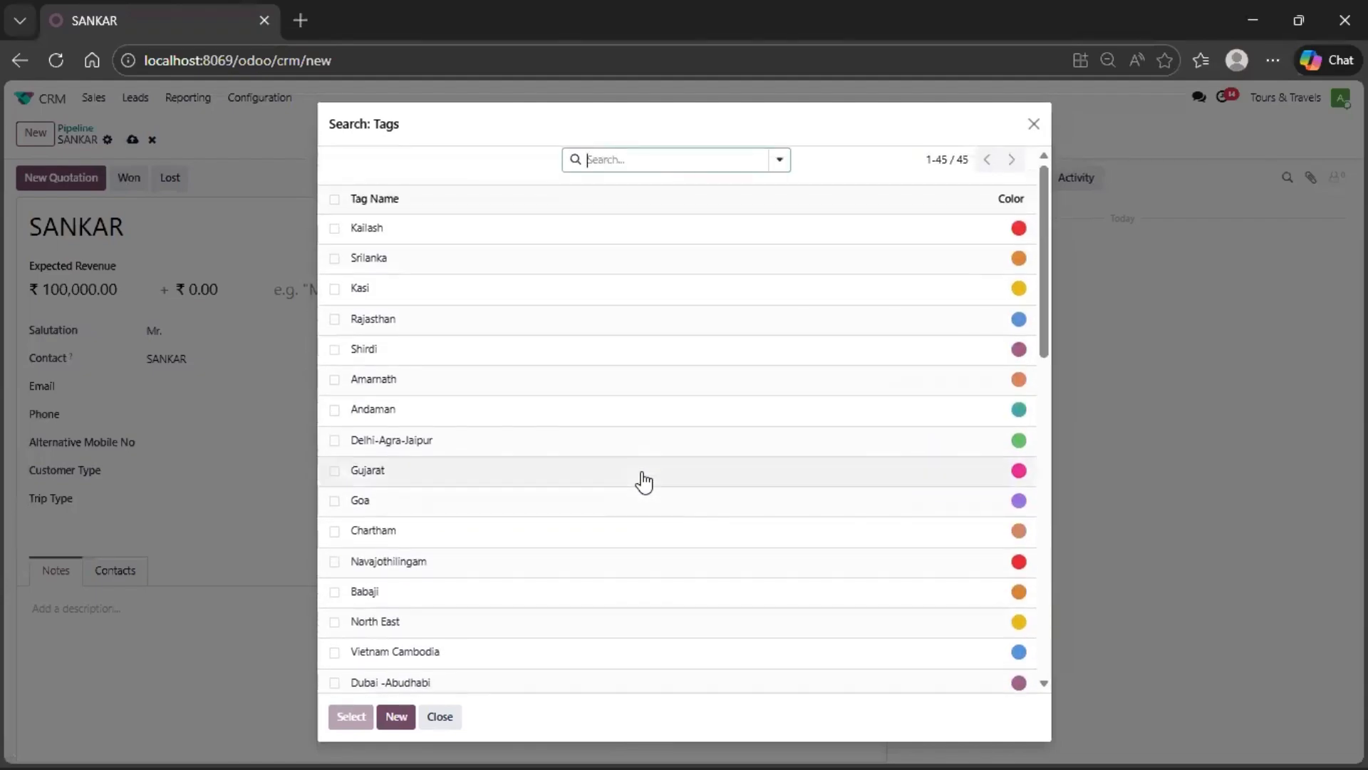
click(453, 412)
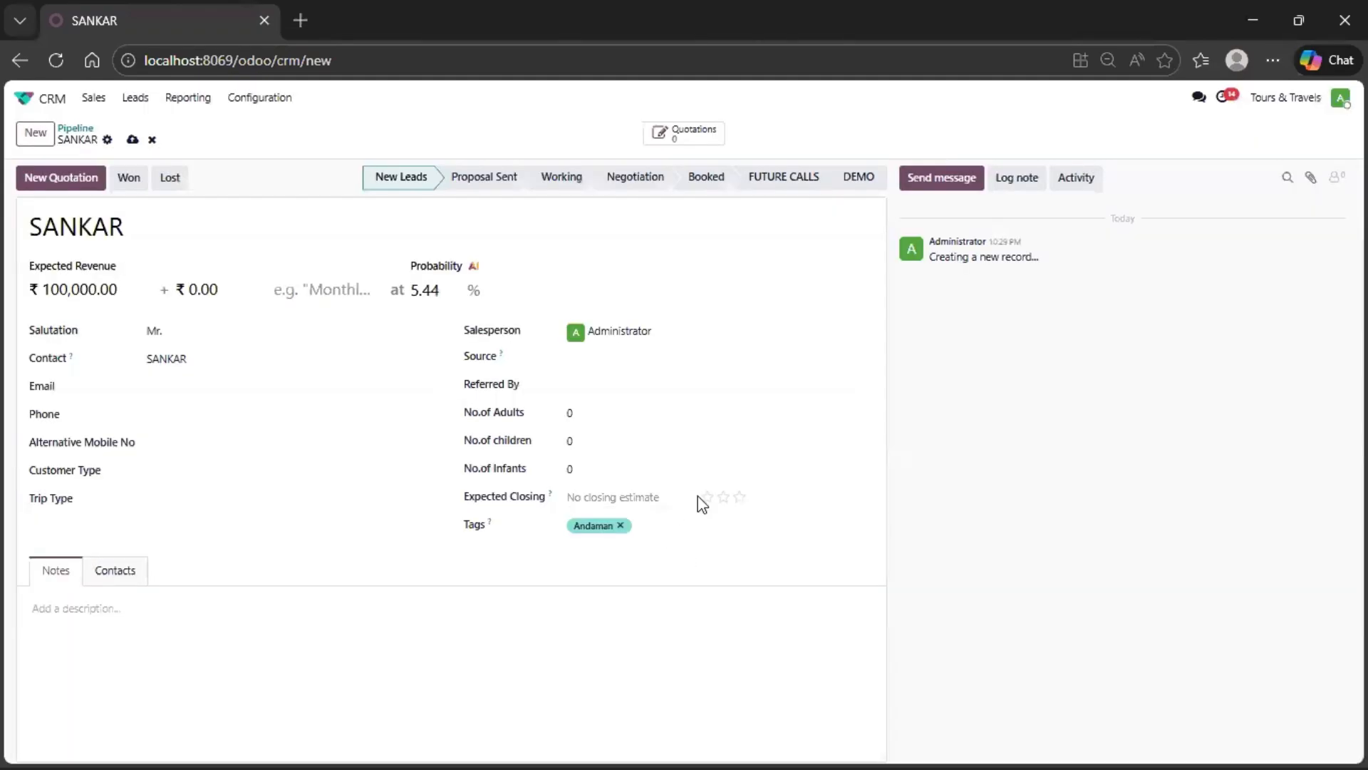
- Open the record of the contact linked to the opportunity to view it, and return to the opportunity
click(228, 357)
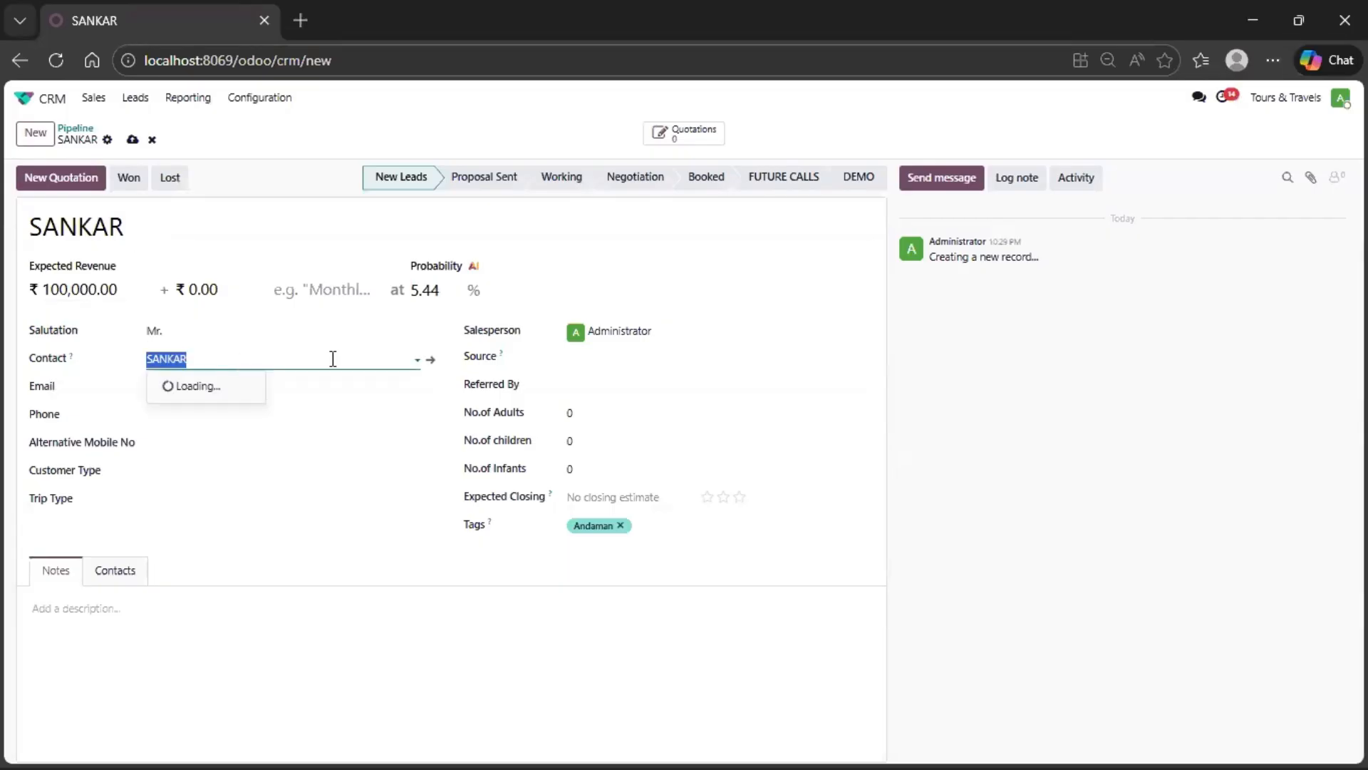
click(431, 365)
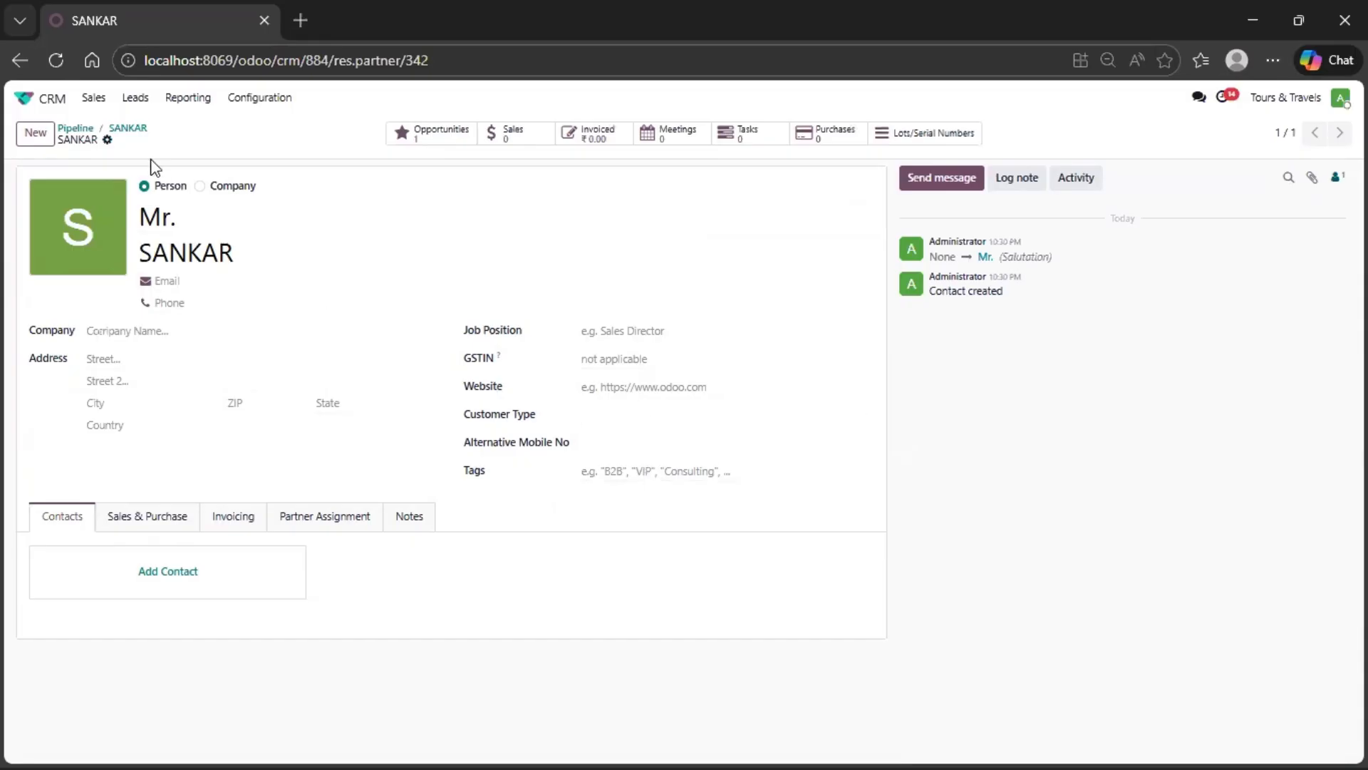
click(129, 128)
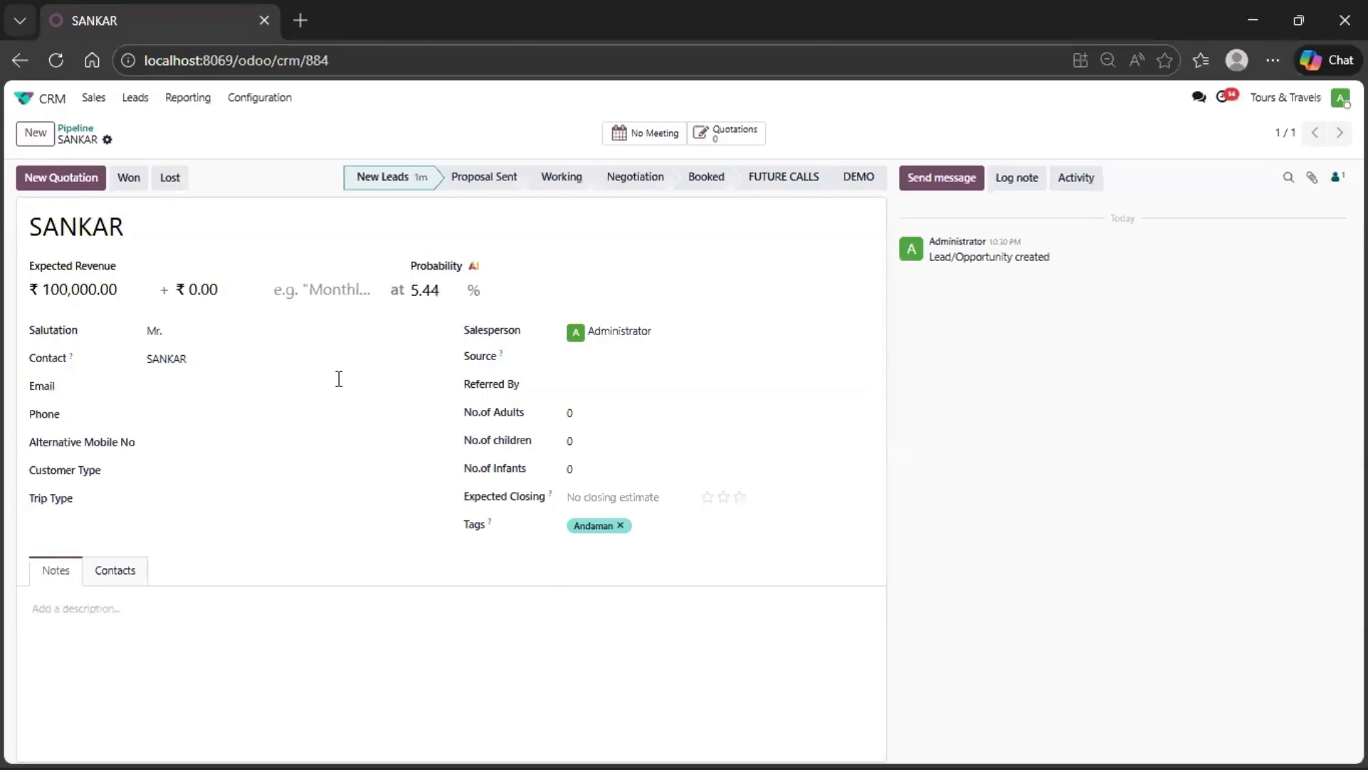
- Fill in the customer's email address and phone number on the opportunity
click(183, 392)
click(251, 450)
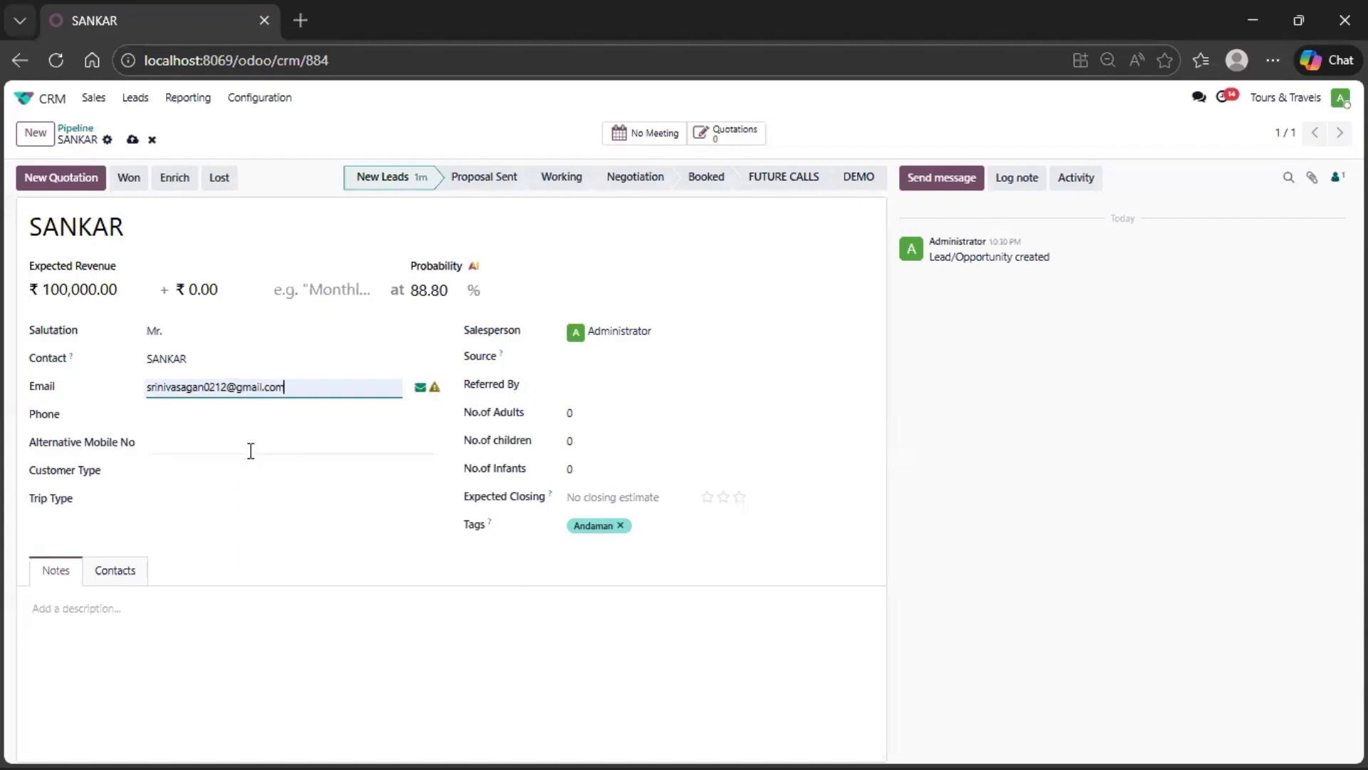
click(201, 418)
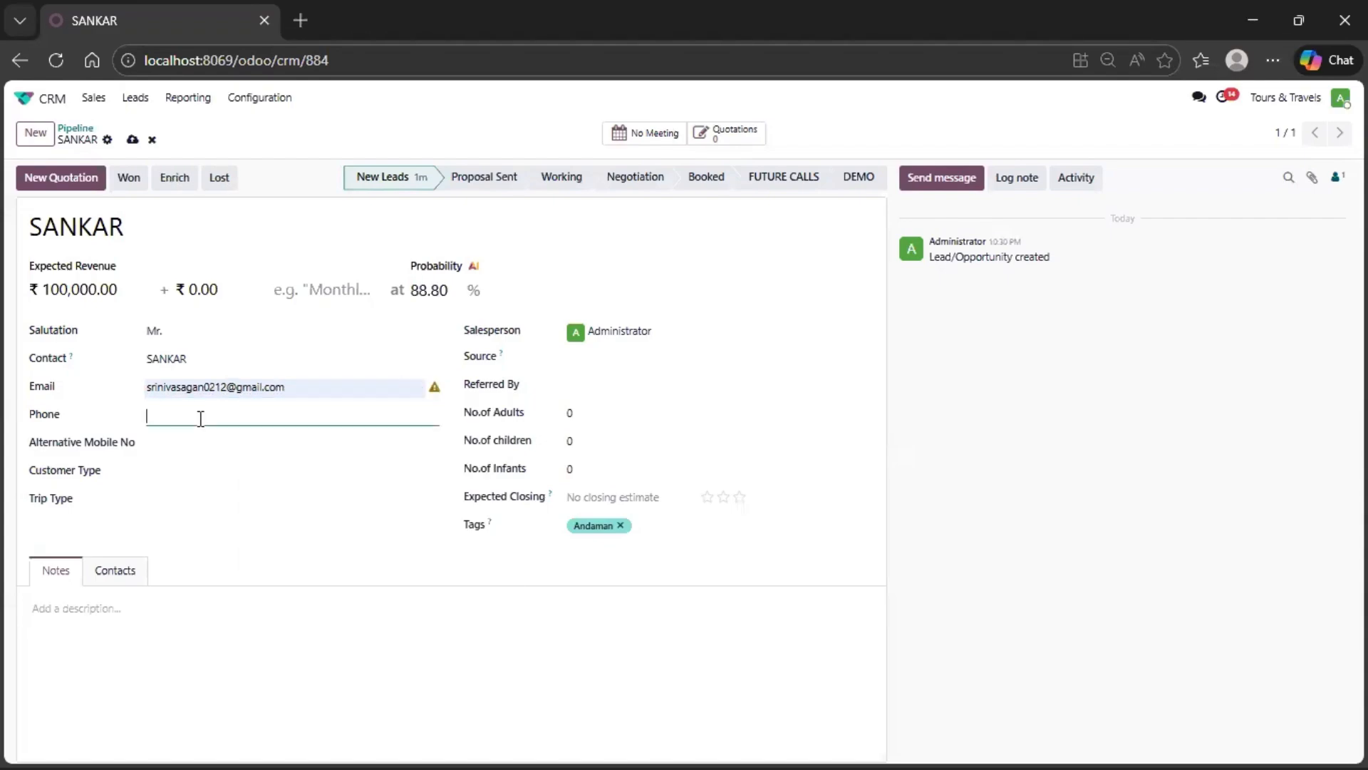
- Enter the customer's phone number as the opportunity's alternative mobile number as well
click(199, 444)
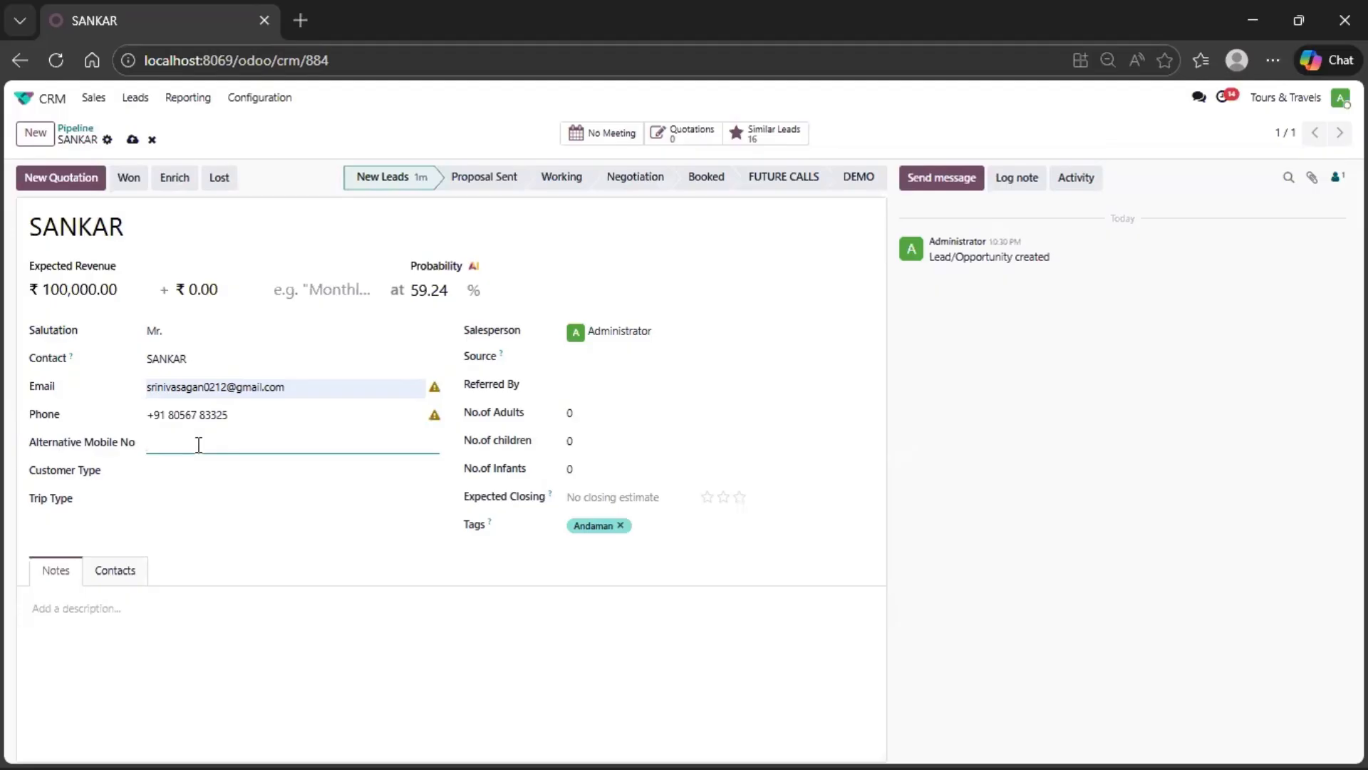
- Set the opportunity's customer type to B2C and its trip type to Adventure
click(196, 469)
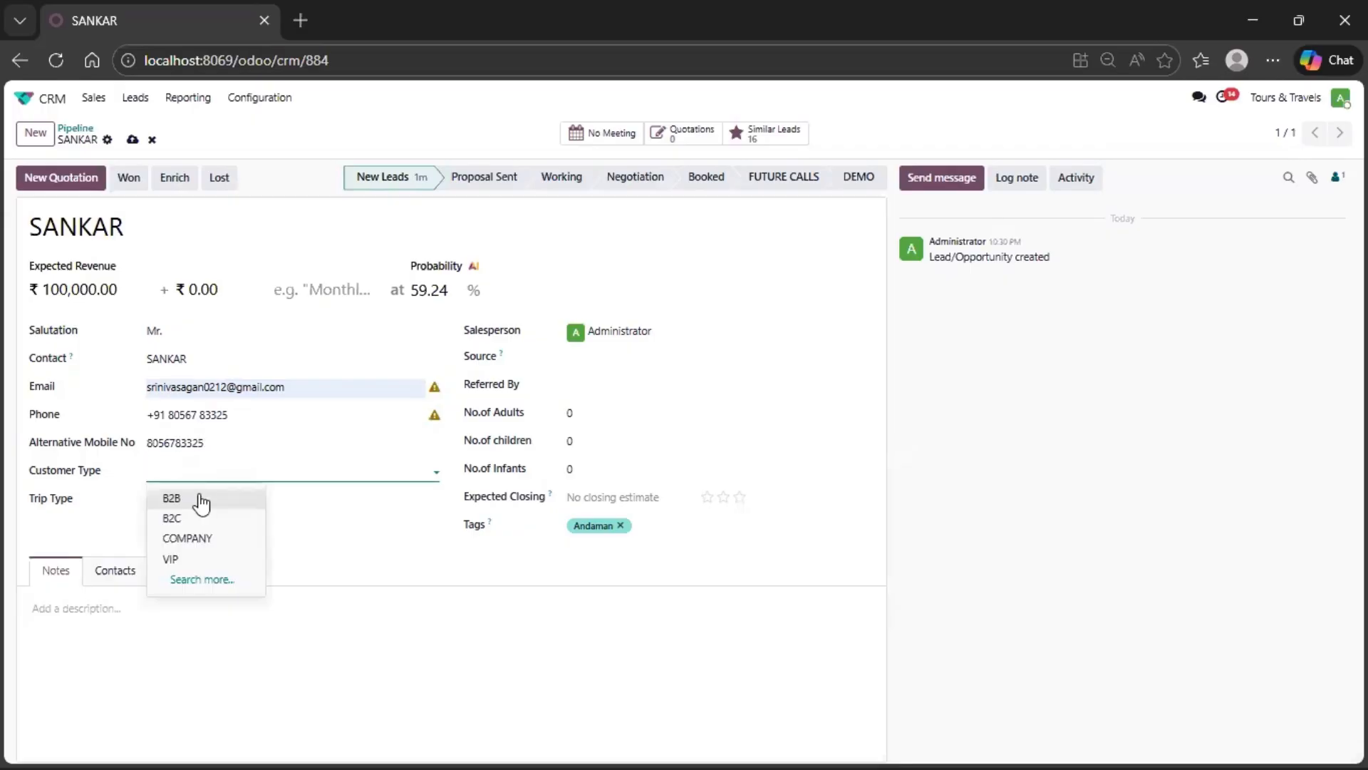
click(200, 528)
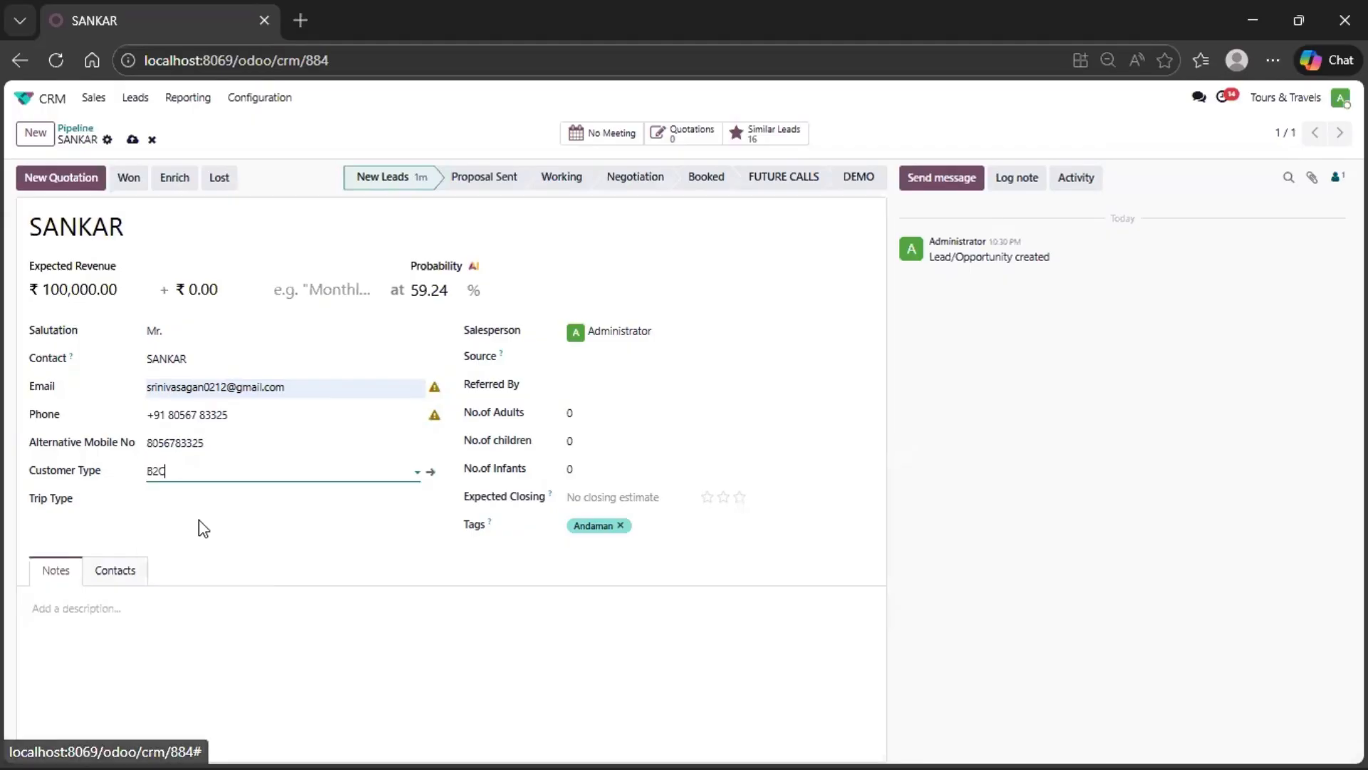
click(187, 499)
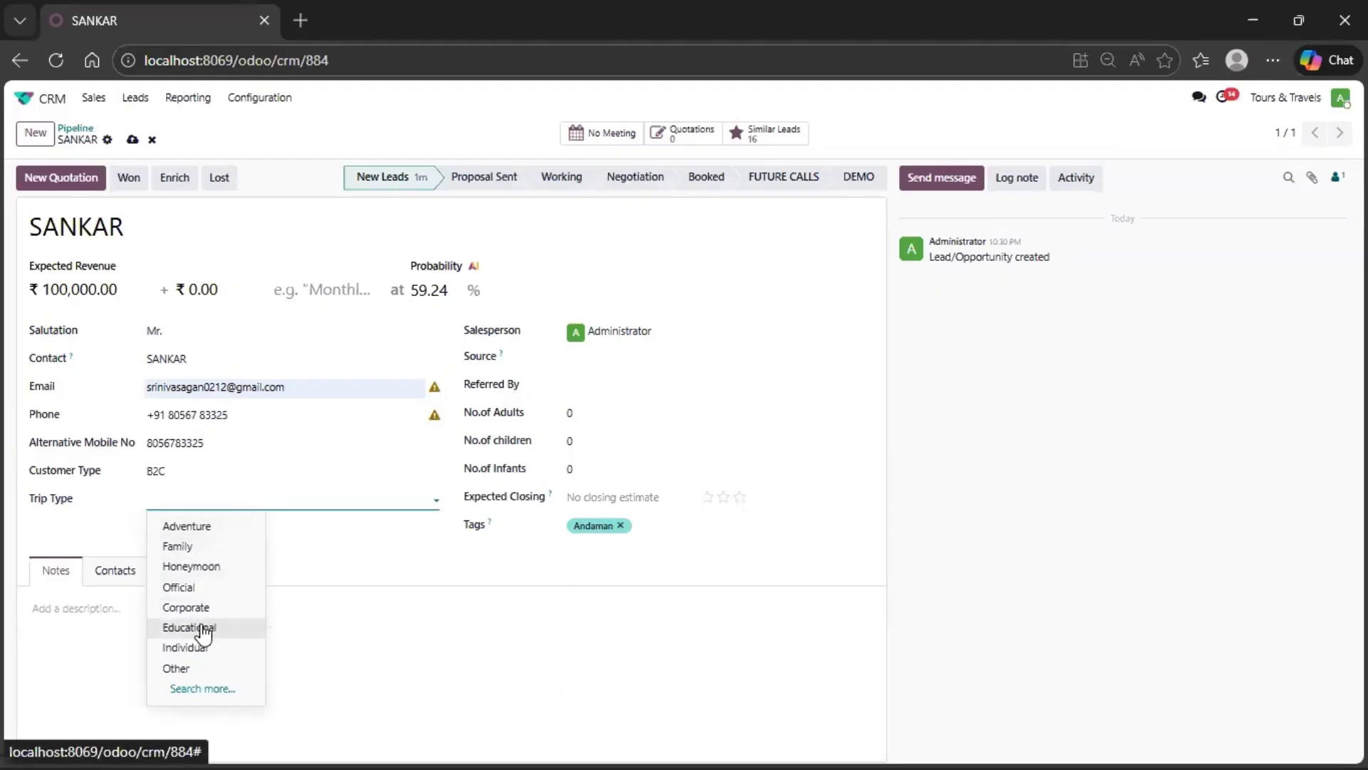
click(209, 527)
- Look through the full list of available trip types and close it without choosing another one
click(229, 503)
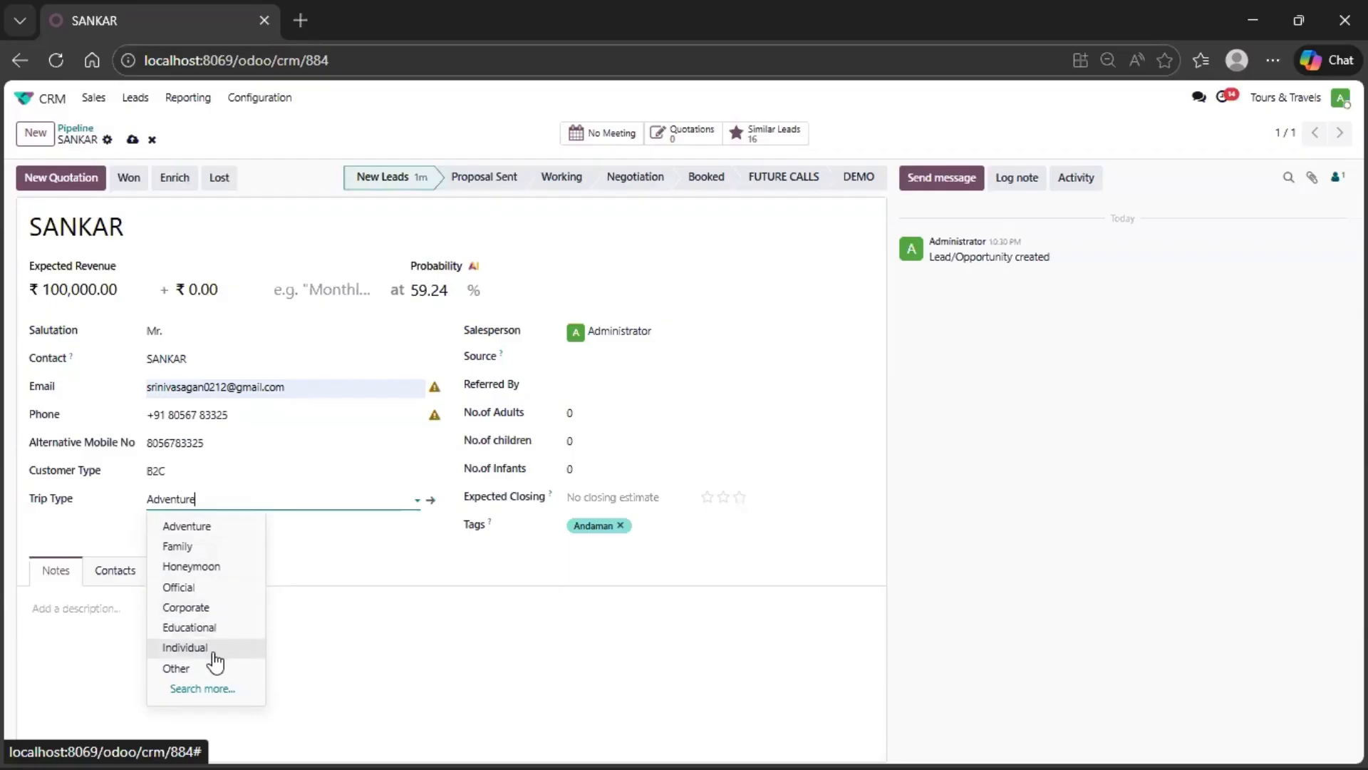
click(202, 688)
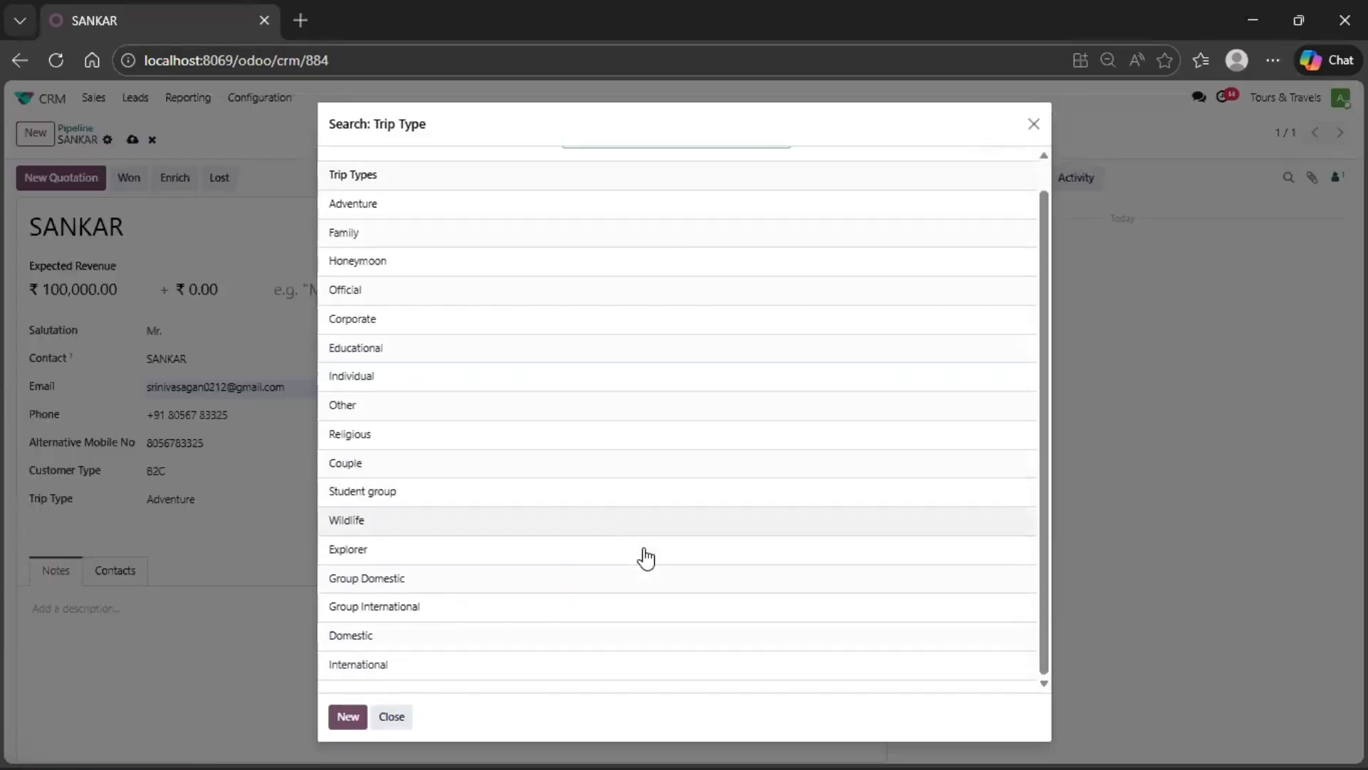
scroll(646, 557, up, 1)
scroll(646, 558, down, 1)
click(392, 717)
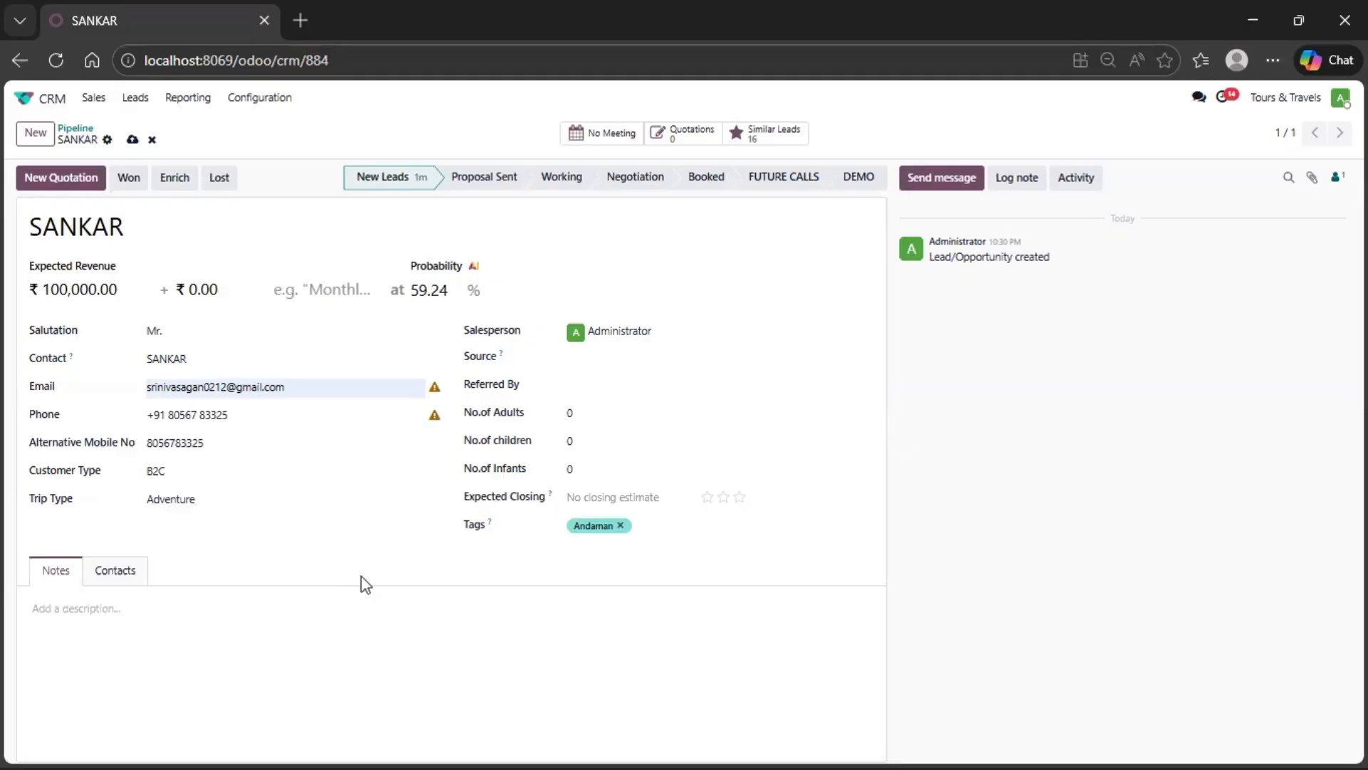
- Set the opportunity's source to Instagram and enter the name of the person who referred the customer
click(619, 360)
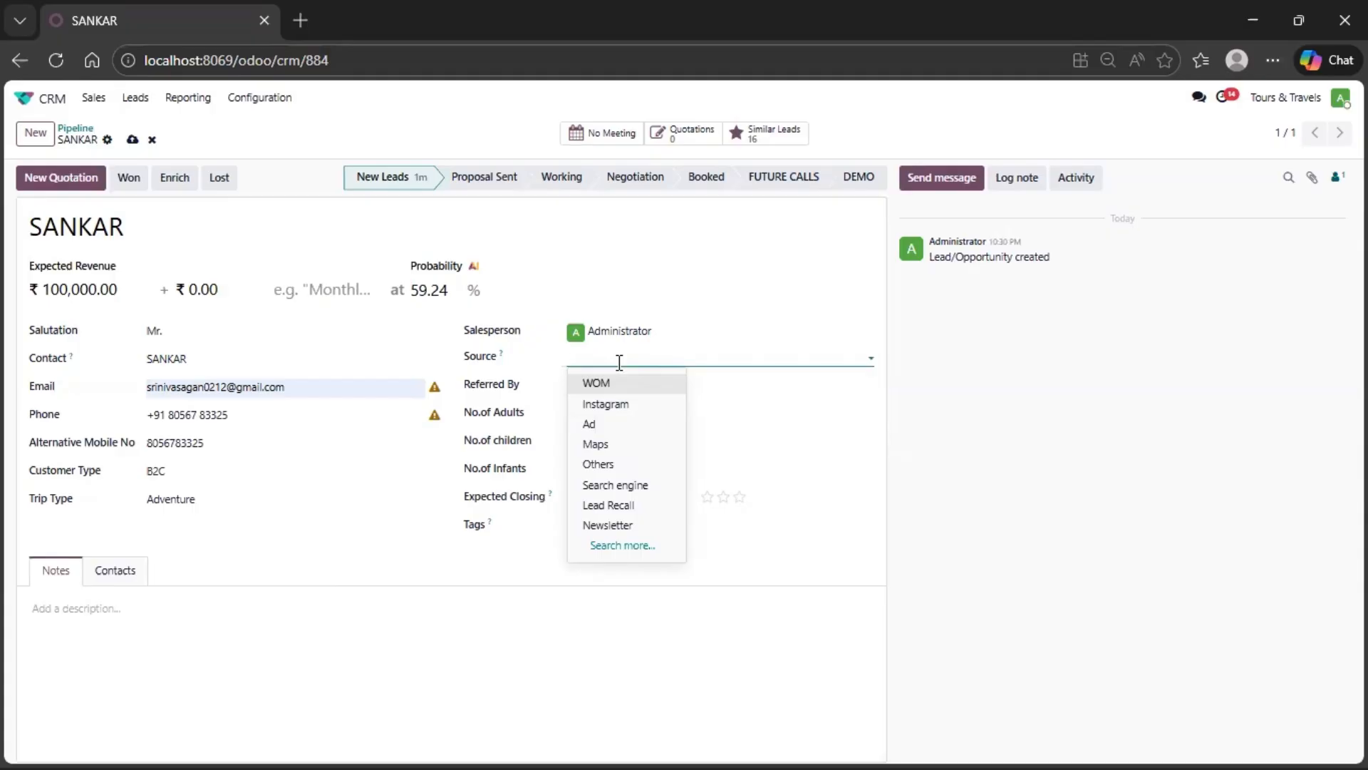
click(641, 404)
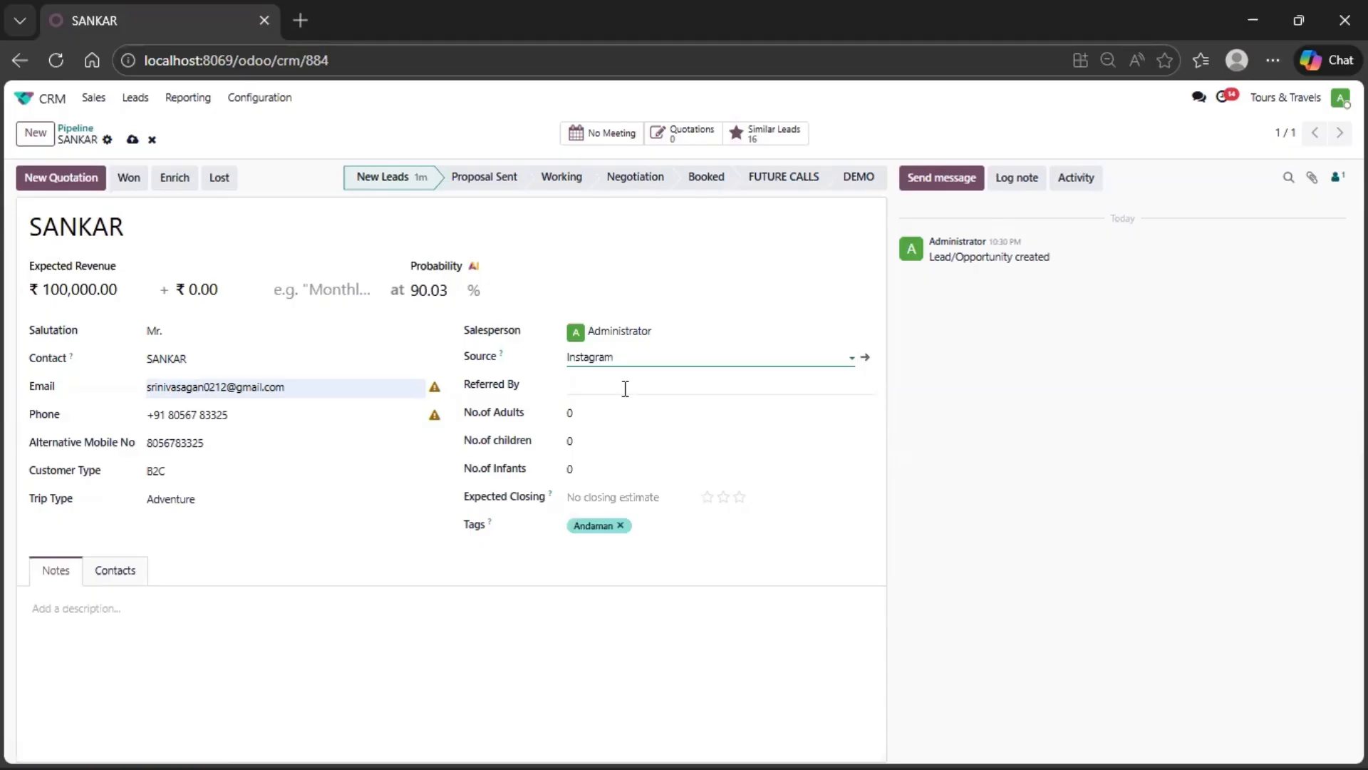
click(625, 389)
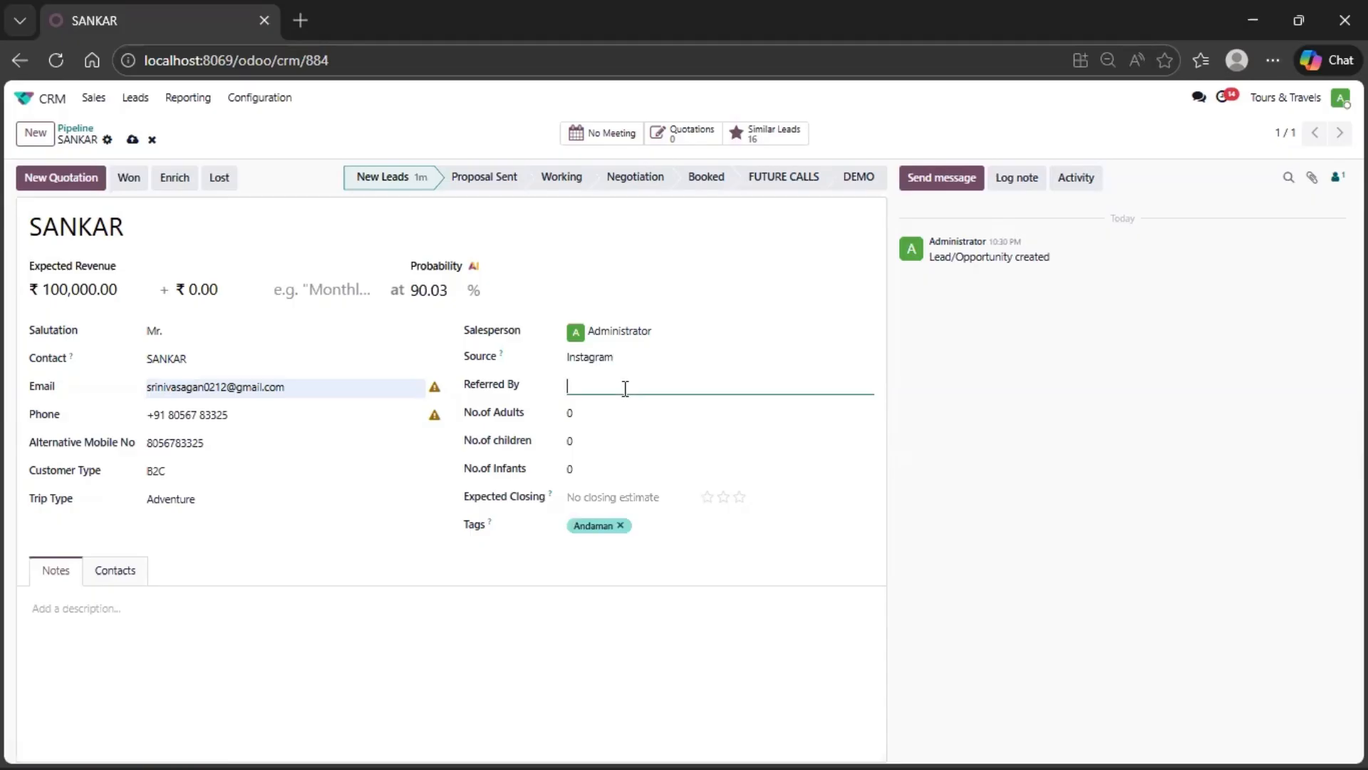
text(SRINI)
- Set the number of adults to 2 and the number of children to 2
click(609, 411)
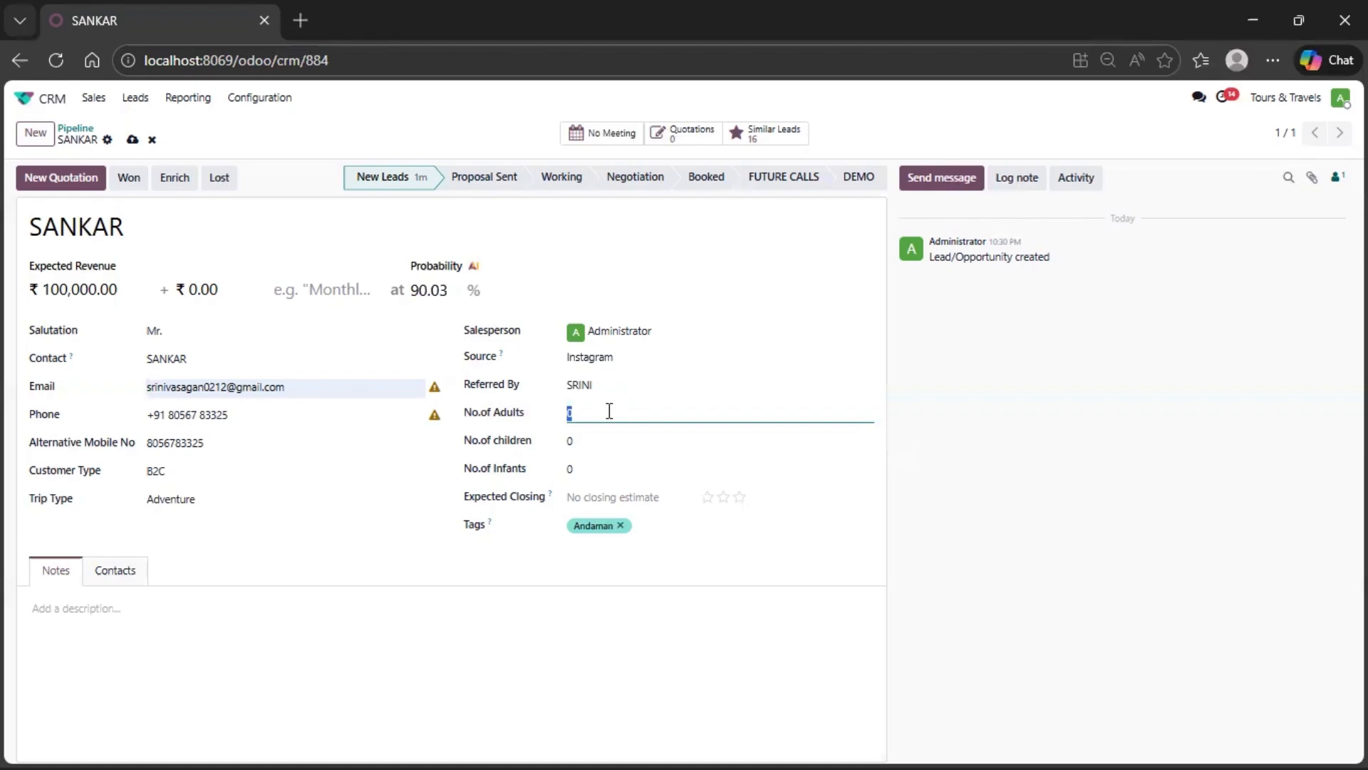
text(2)
click(597, 432)
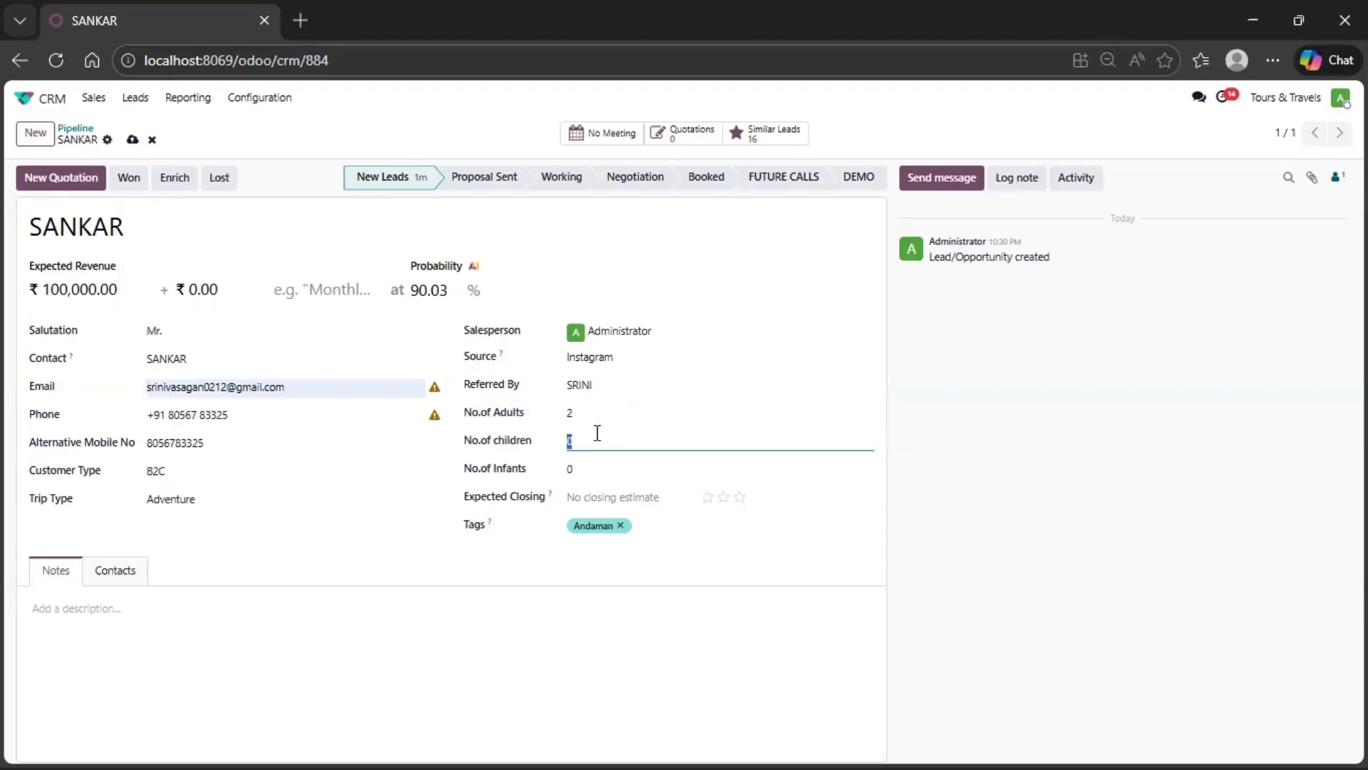
text(2)
- Set the opportunity's expected closing date to February 2, 2026
click(611, 500)
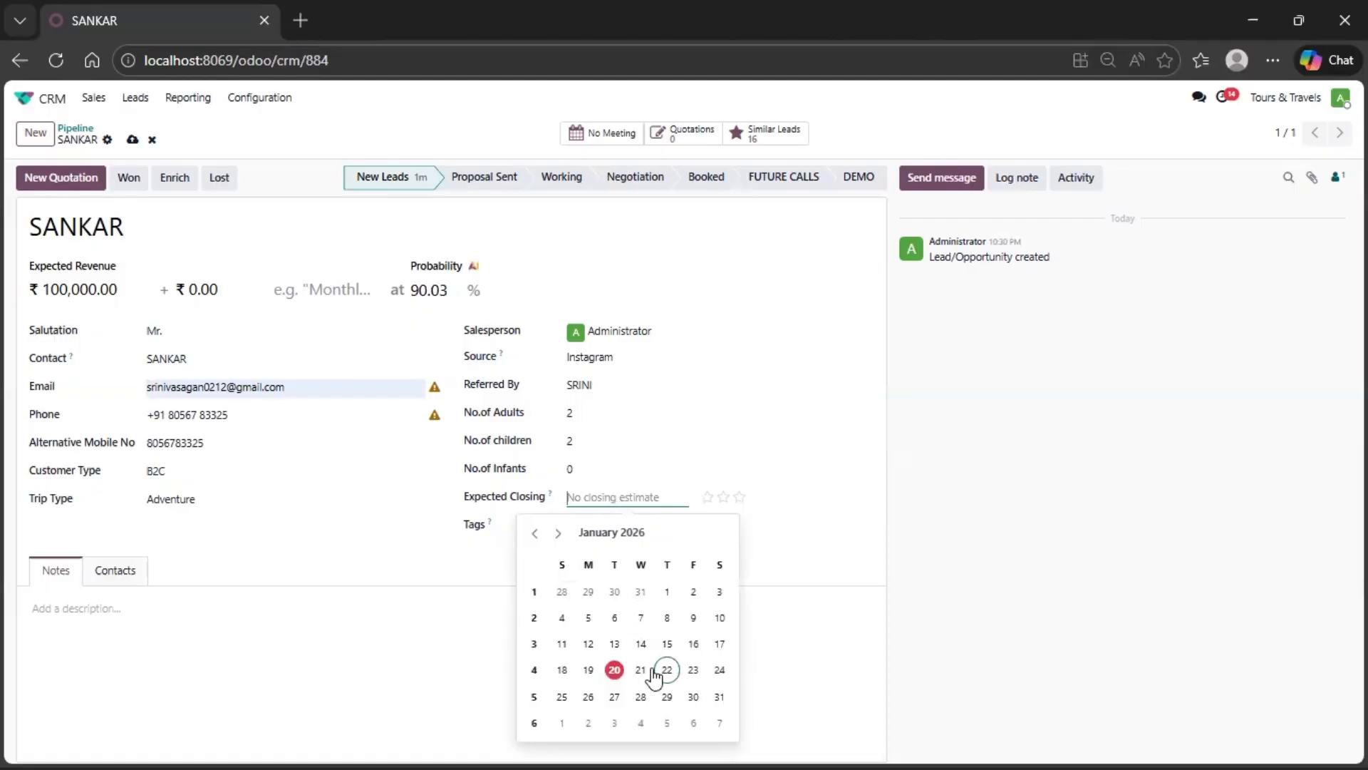
click(614, 669)
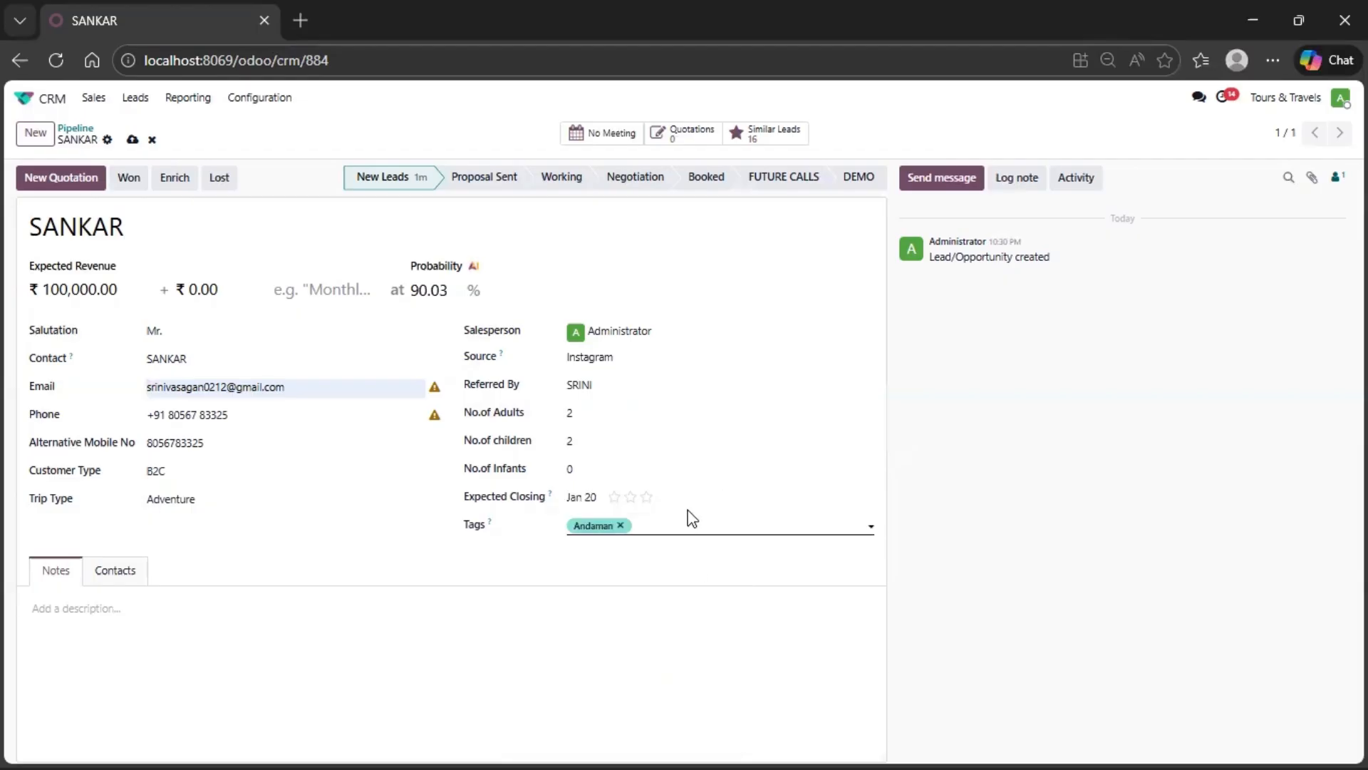
click(586, 497)
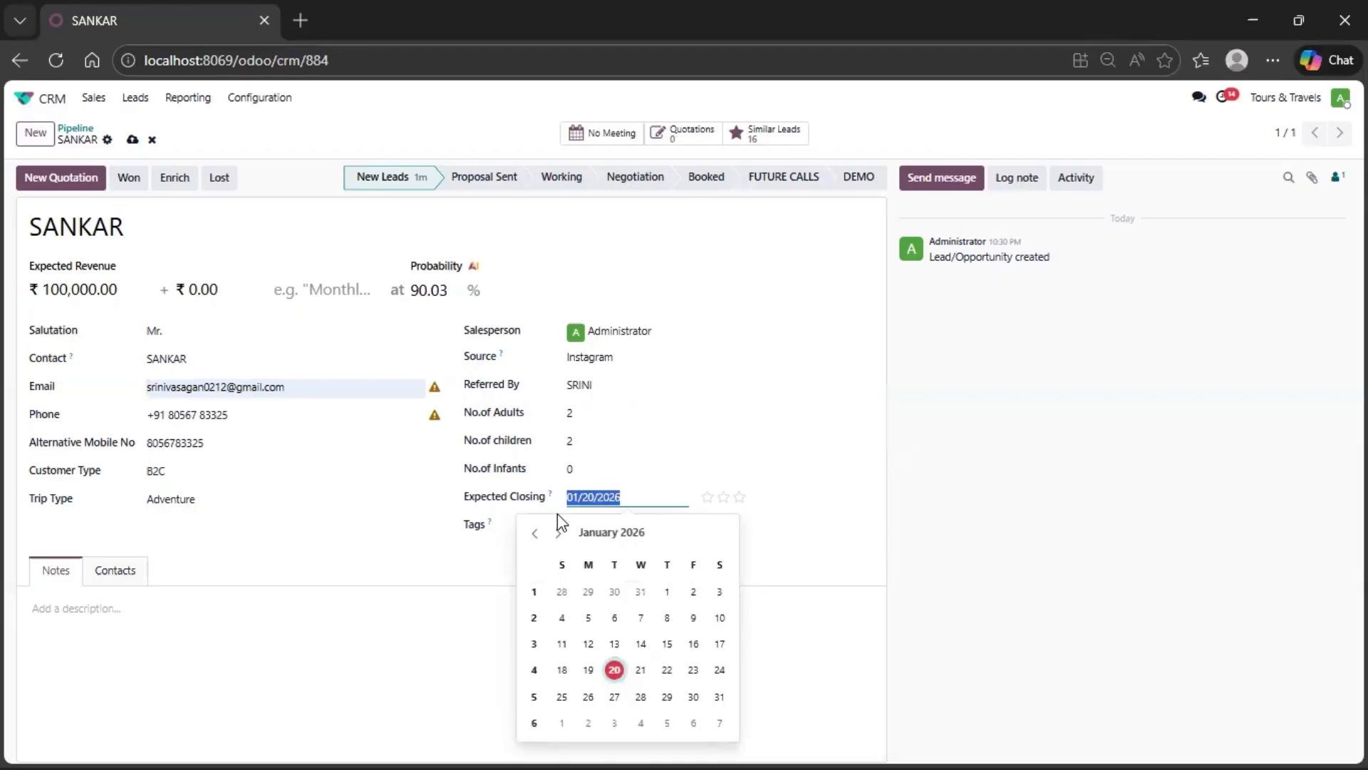
click(560, 534)
click(559, 533)
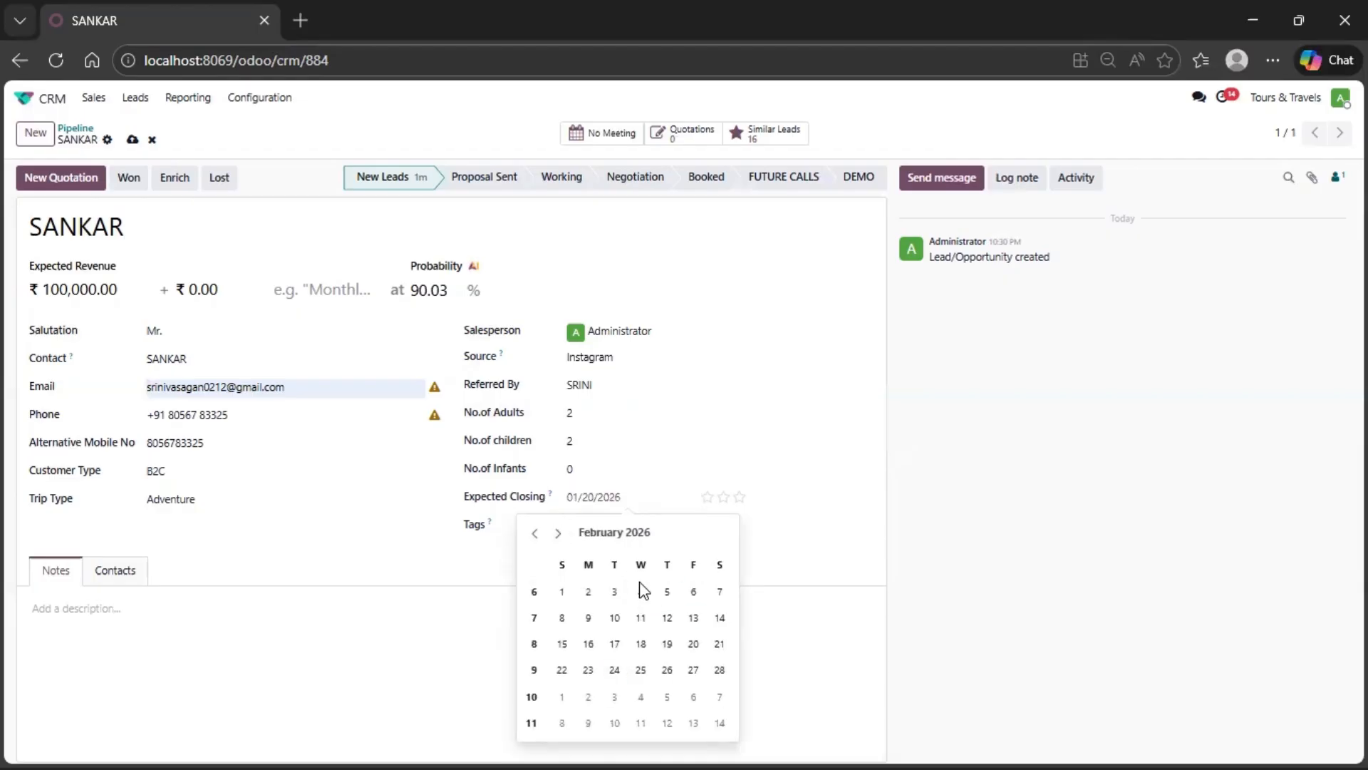
click(589, 593)
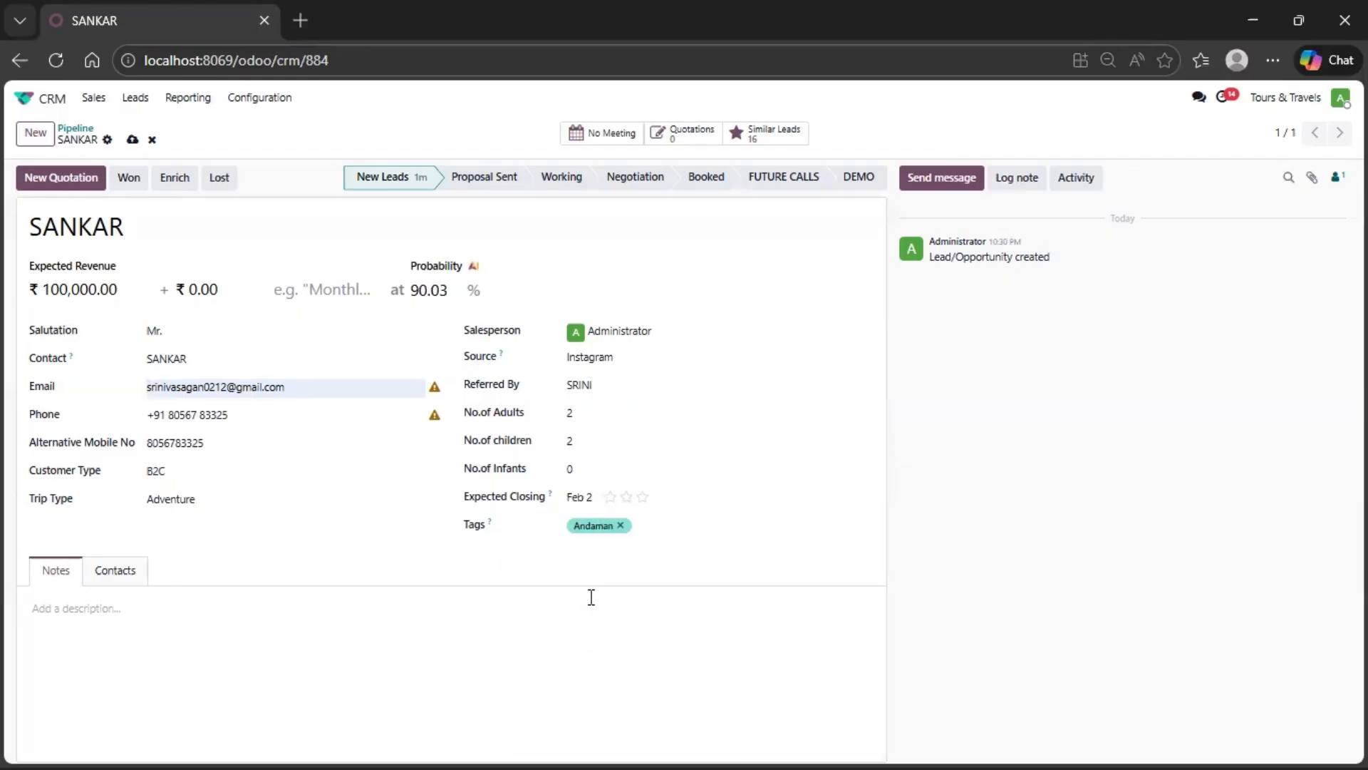
- Try to set the opportunity's priority to Very High and to one star, dismissing the error dialog each time
click(642, 502)
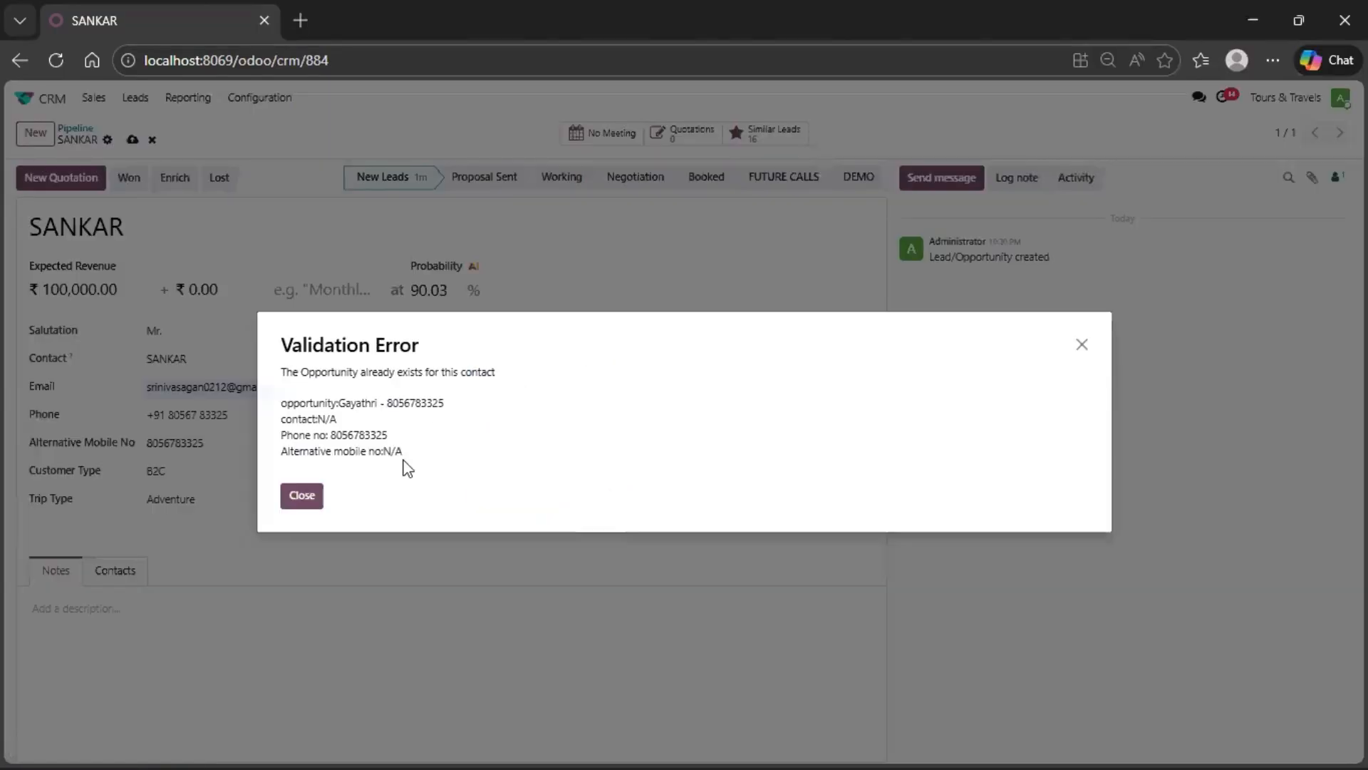
click(302, 495)
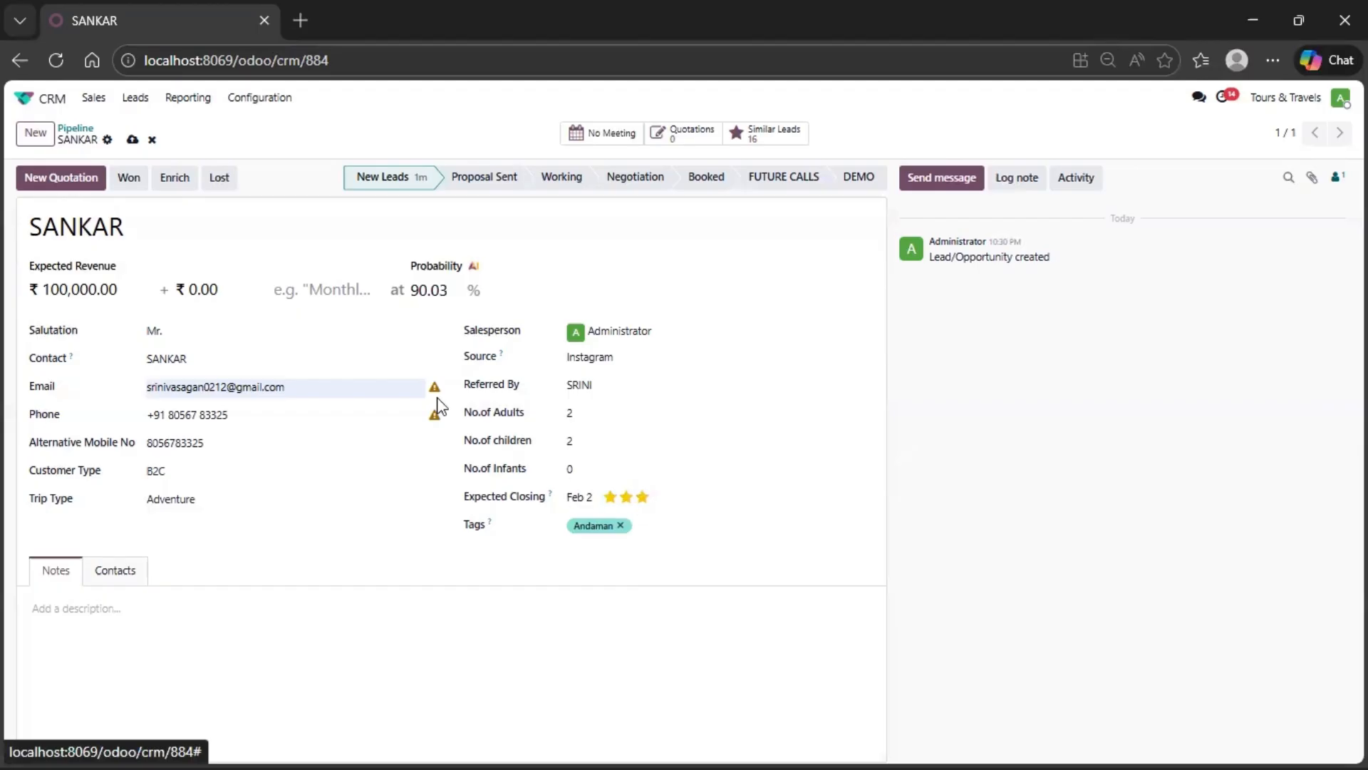
click(611, 498)
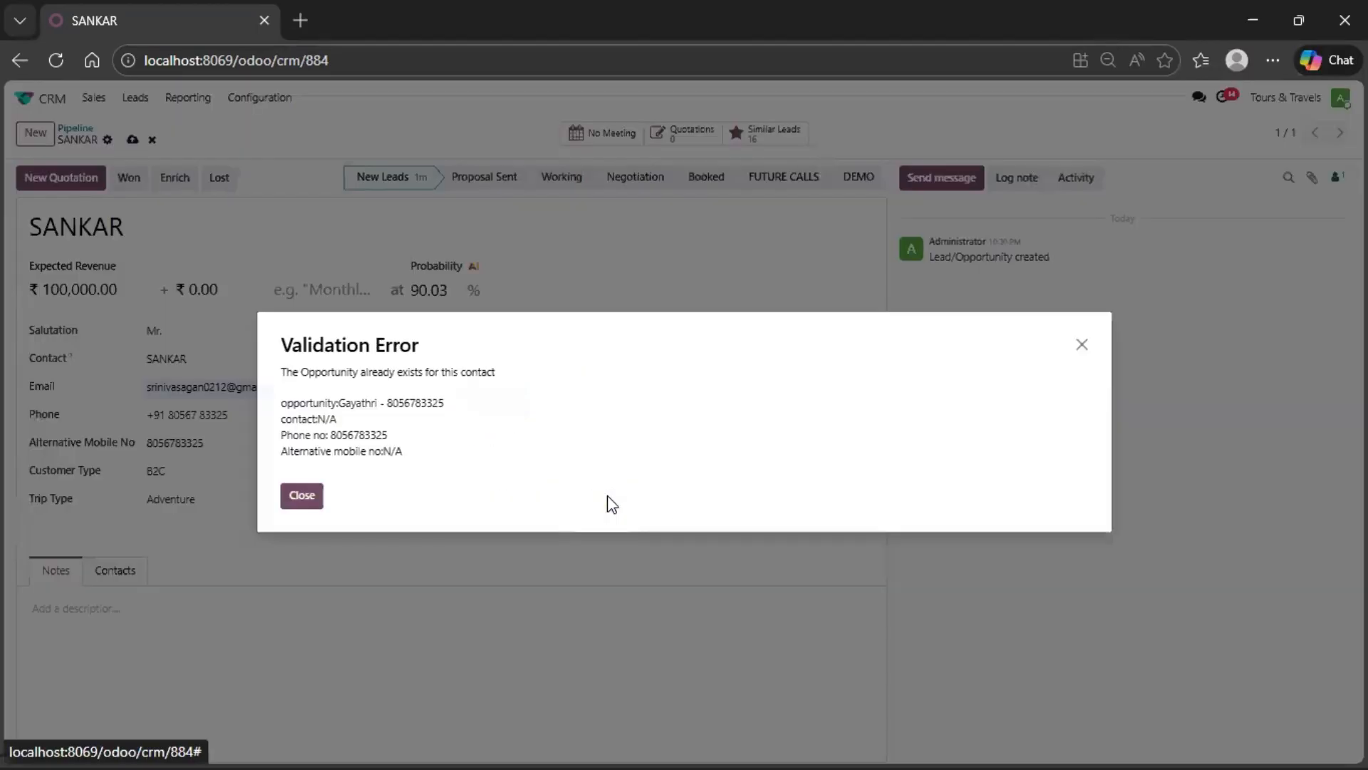
click(314, 487)
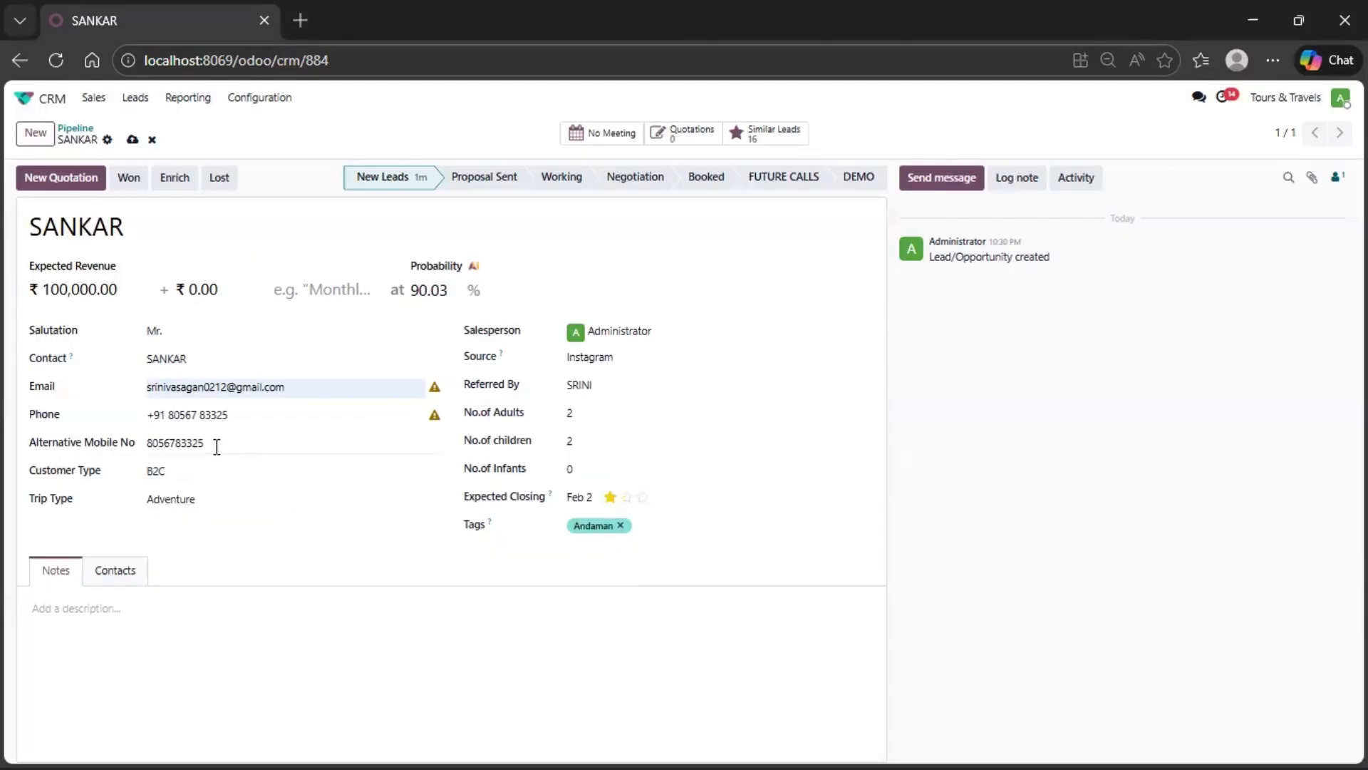
- Replace the alternative mobile number with a different one and set the opportunity's priority to Very High
drag(216, 444, 107, 447)
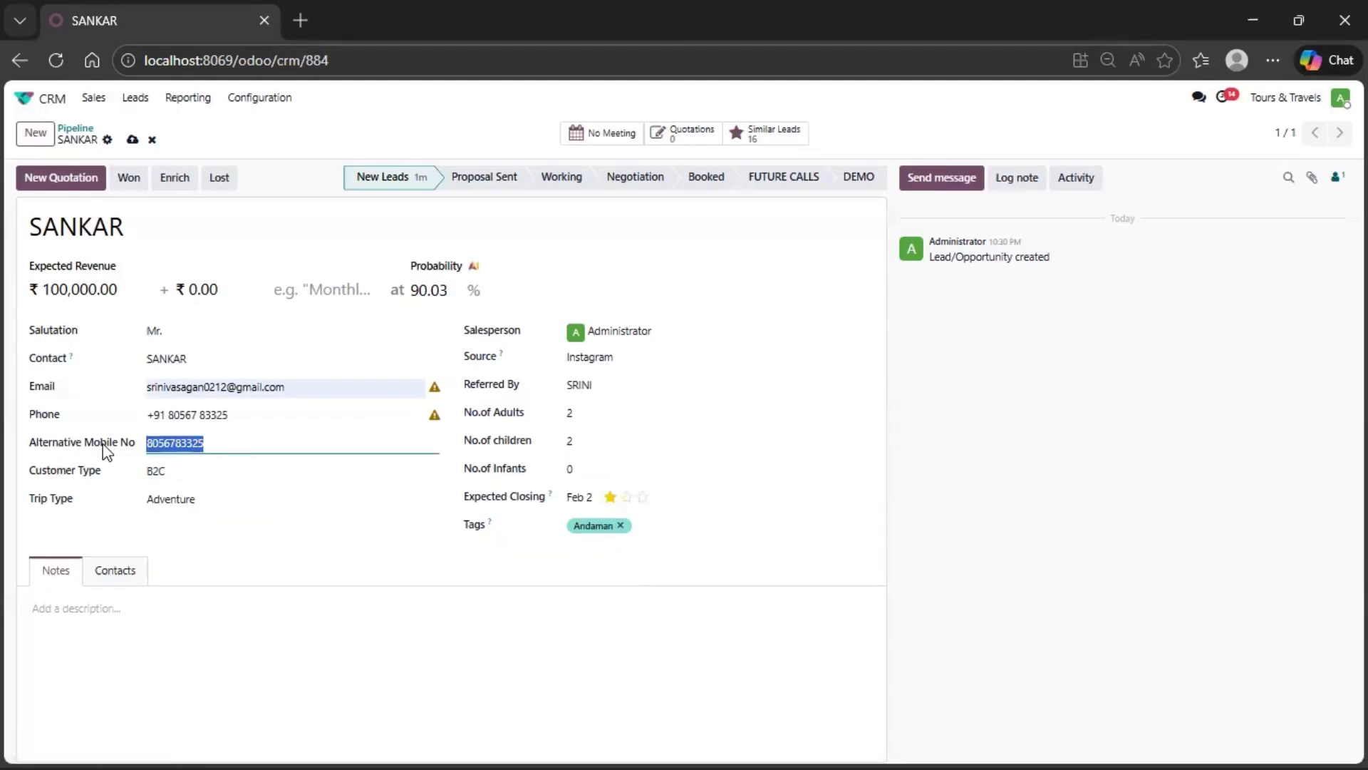
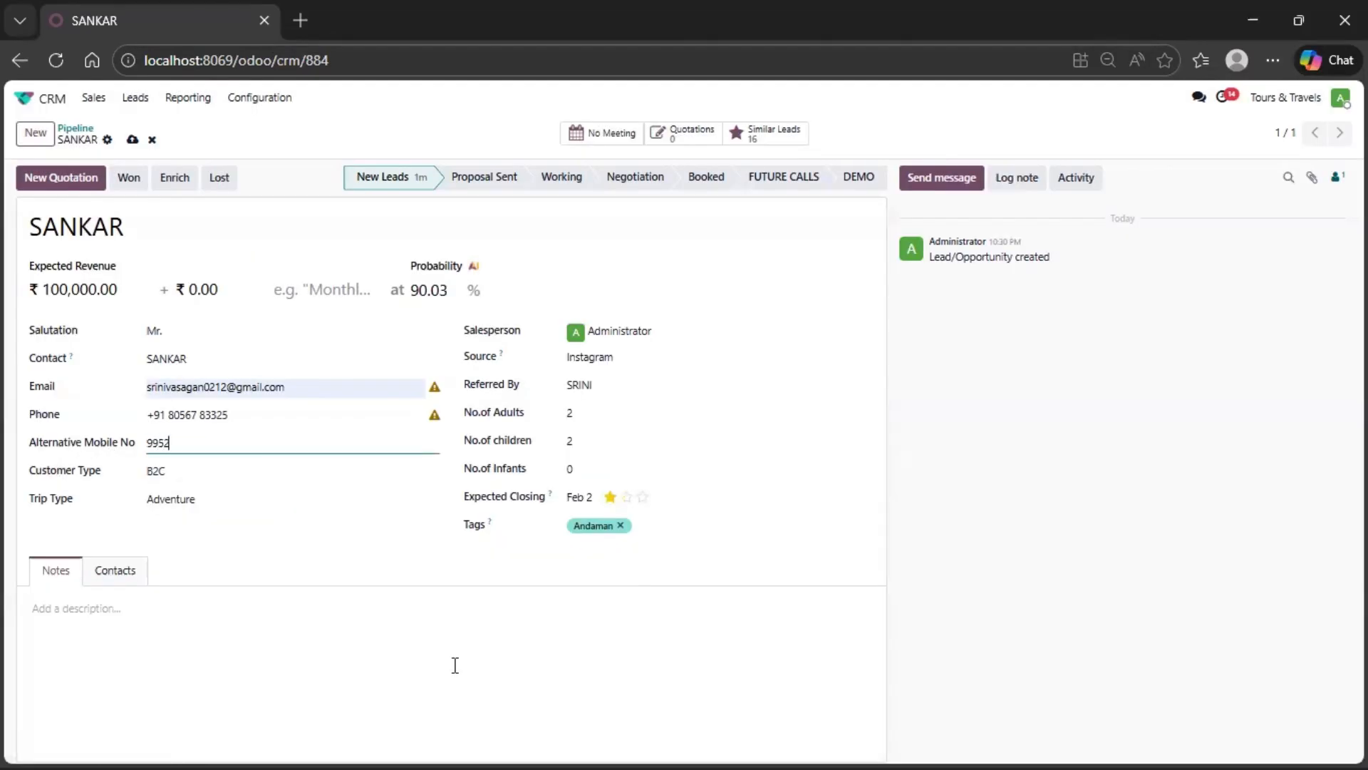
click(642, 496)
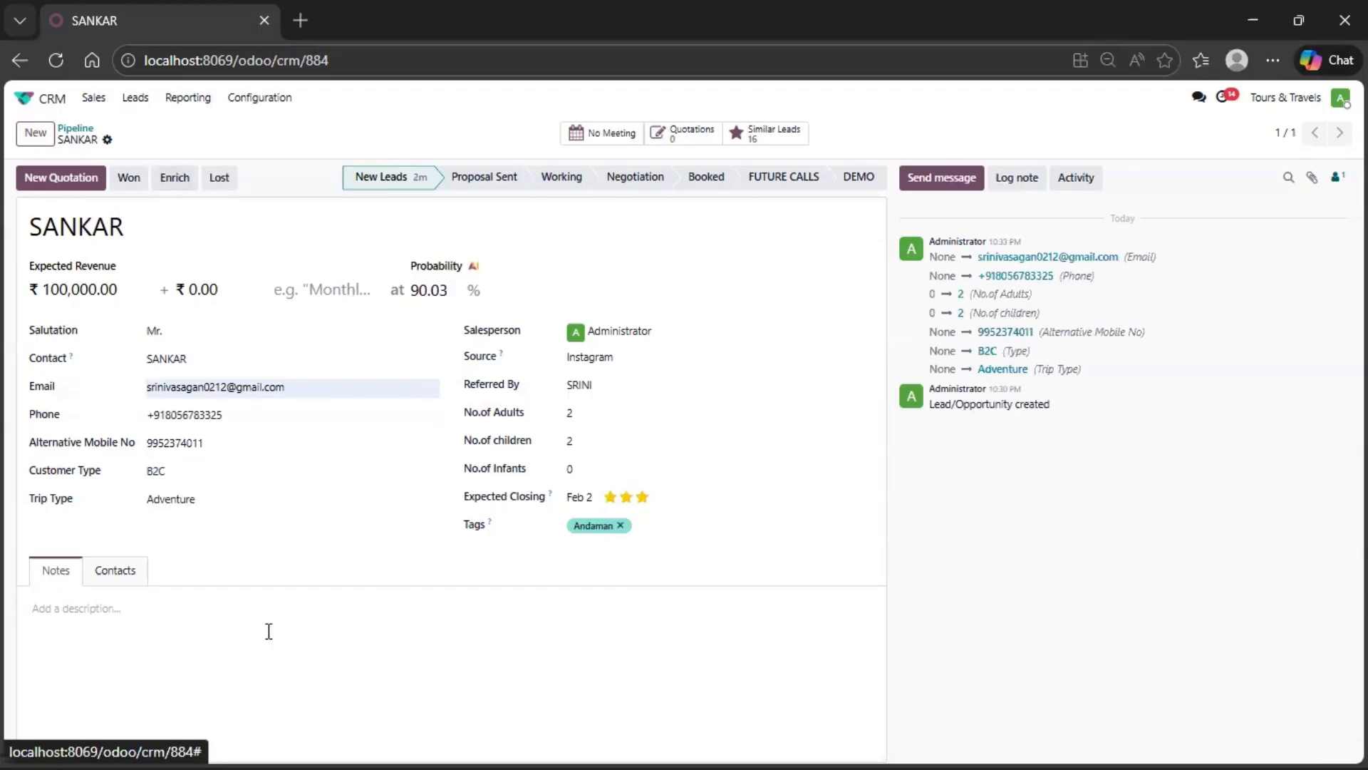
- Upload the order PDF from the Downloads folder into the opportunity's notes
click(121, 620)
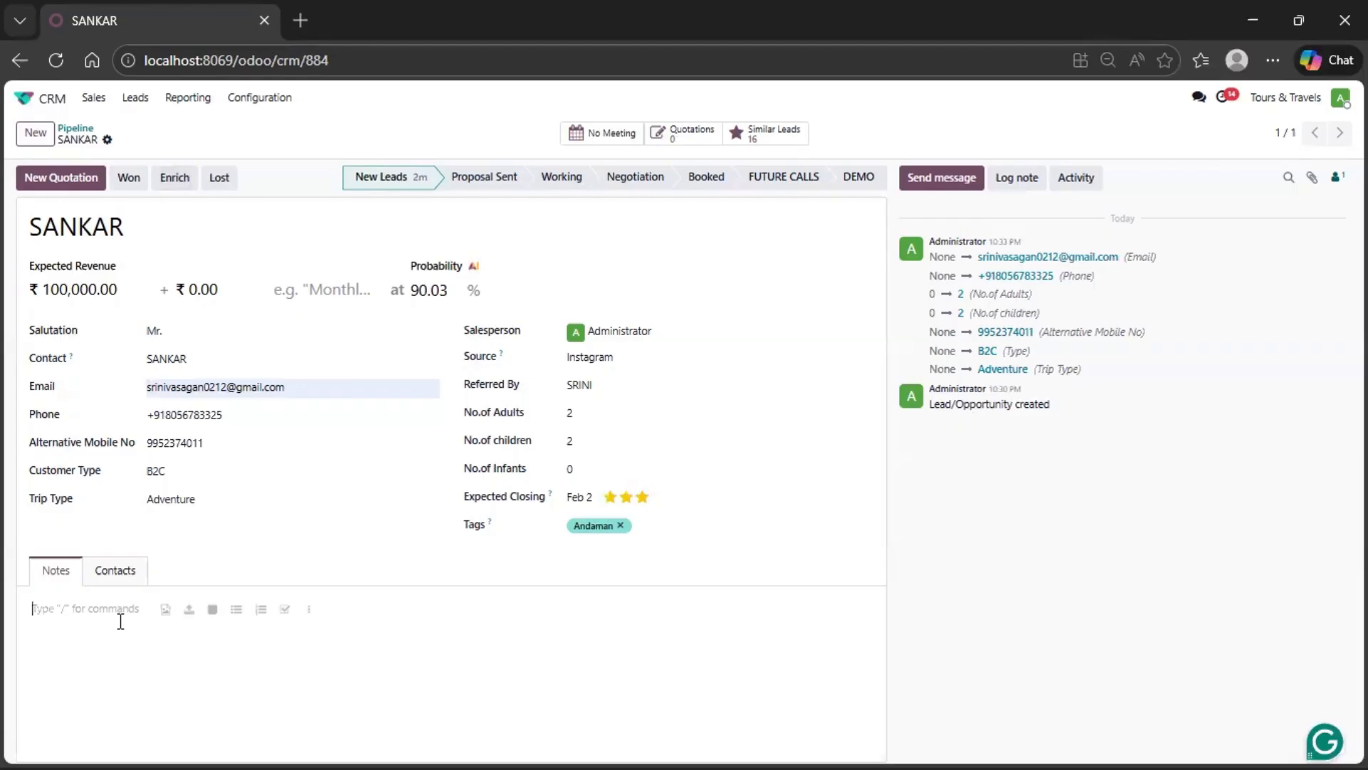
click(164, 614)
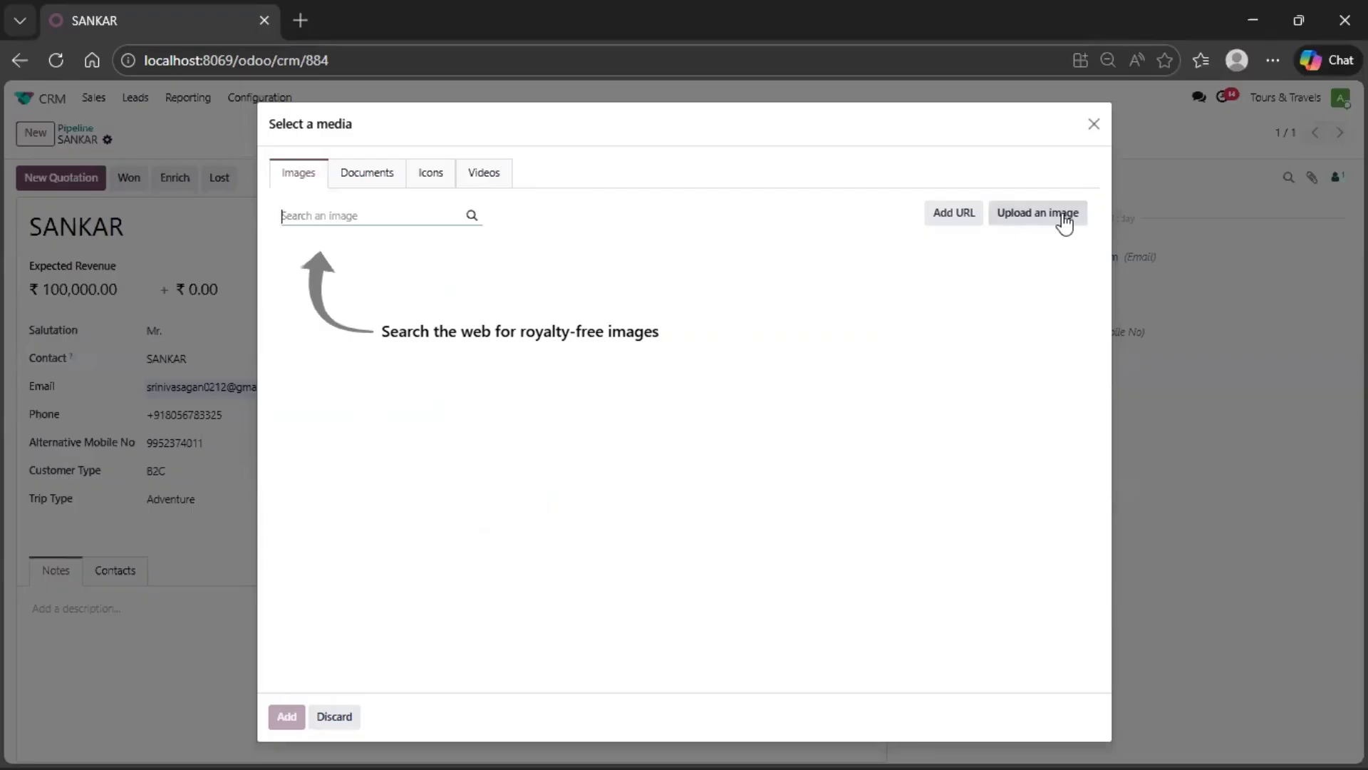
click(1095, 128)
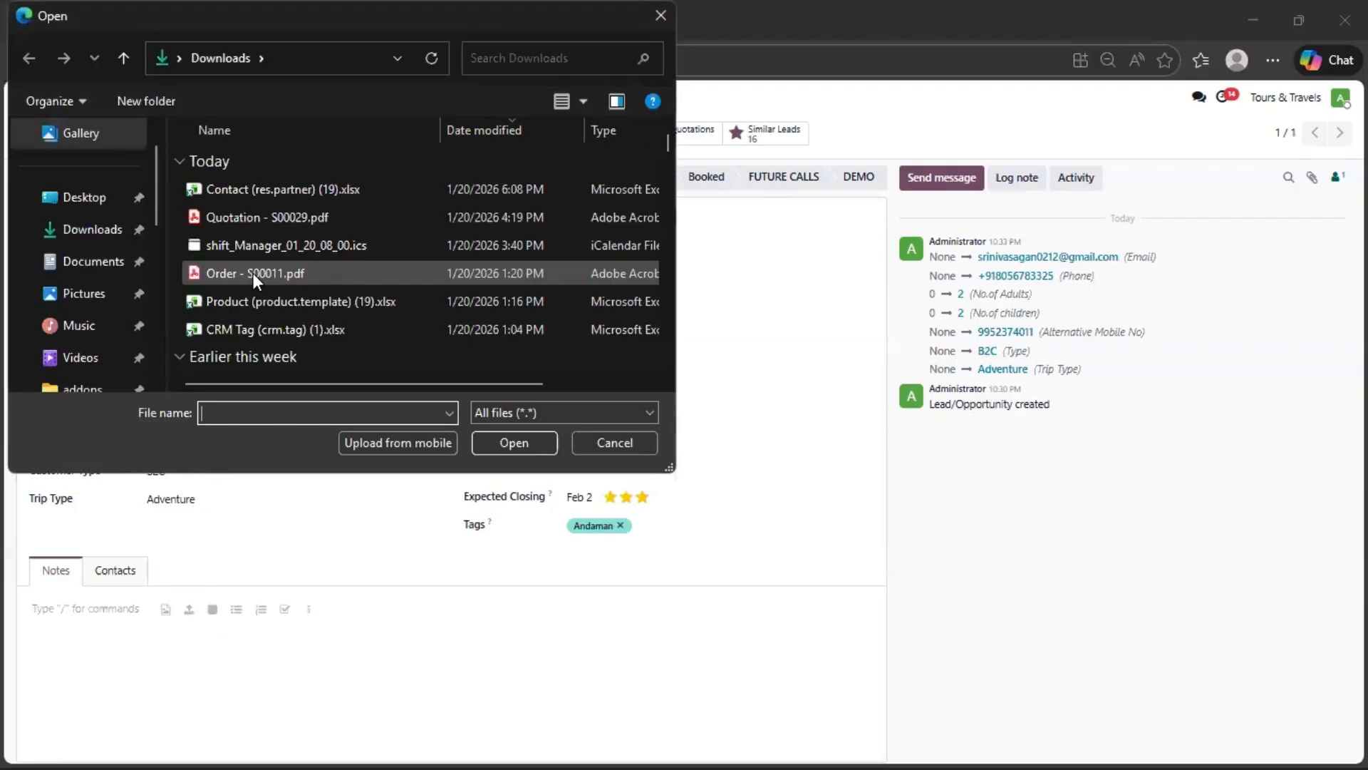
click(254, 272)
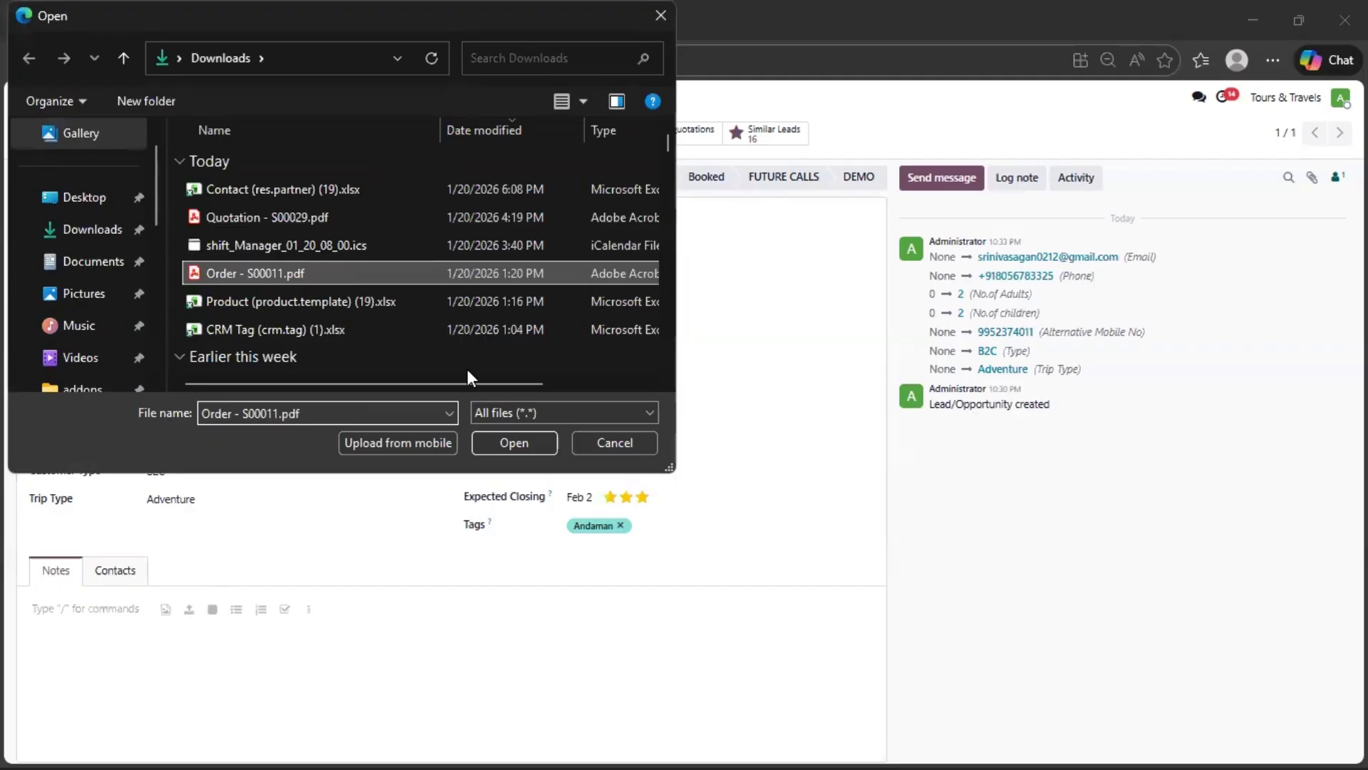
click(499, 442)
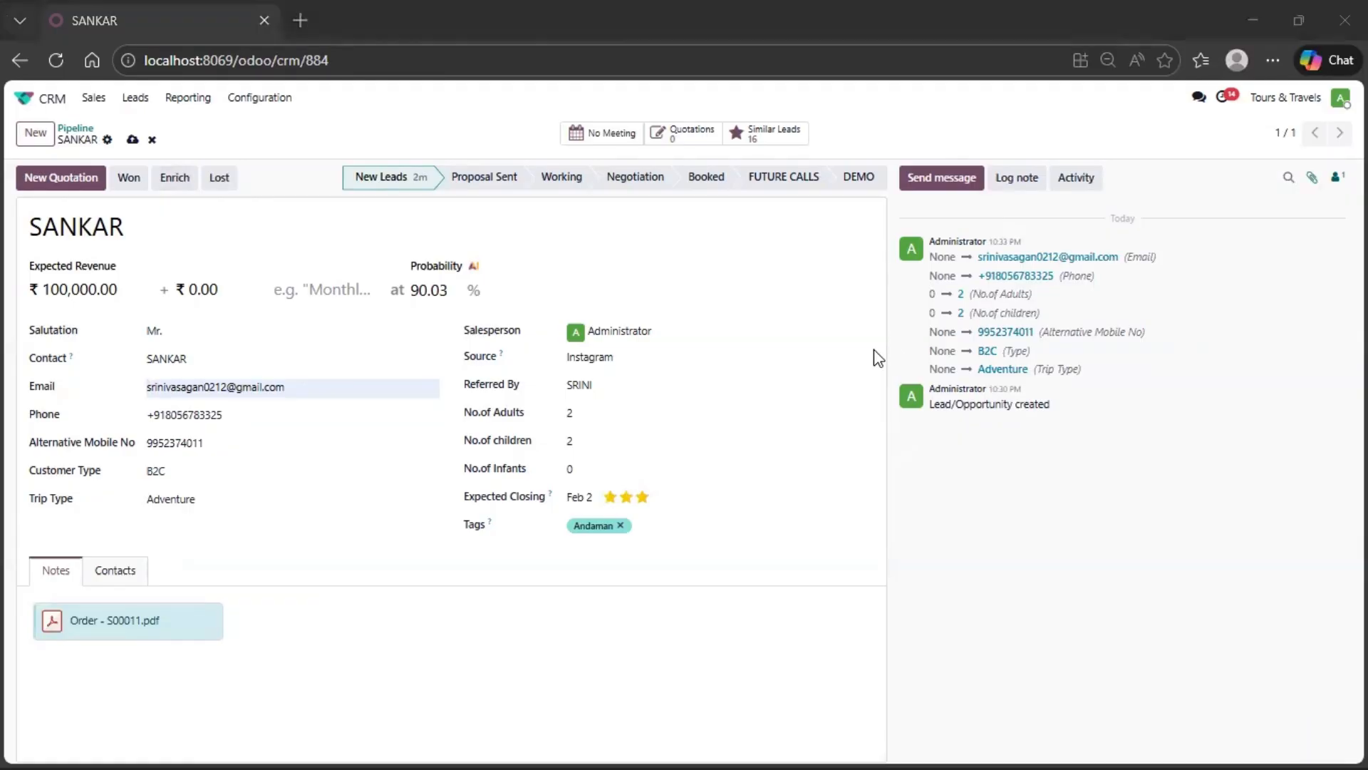
- Attach the quotation PDF from the Downloads folder to the opportunity's files
click(1312, 177)
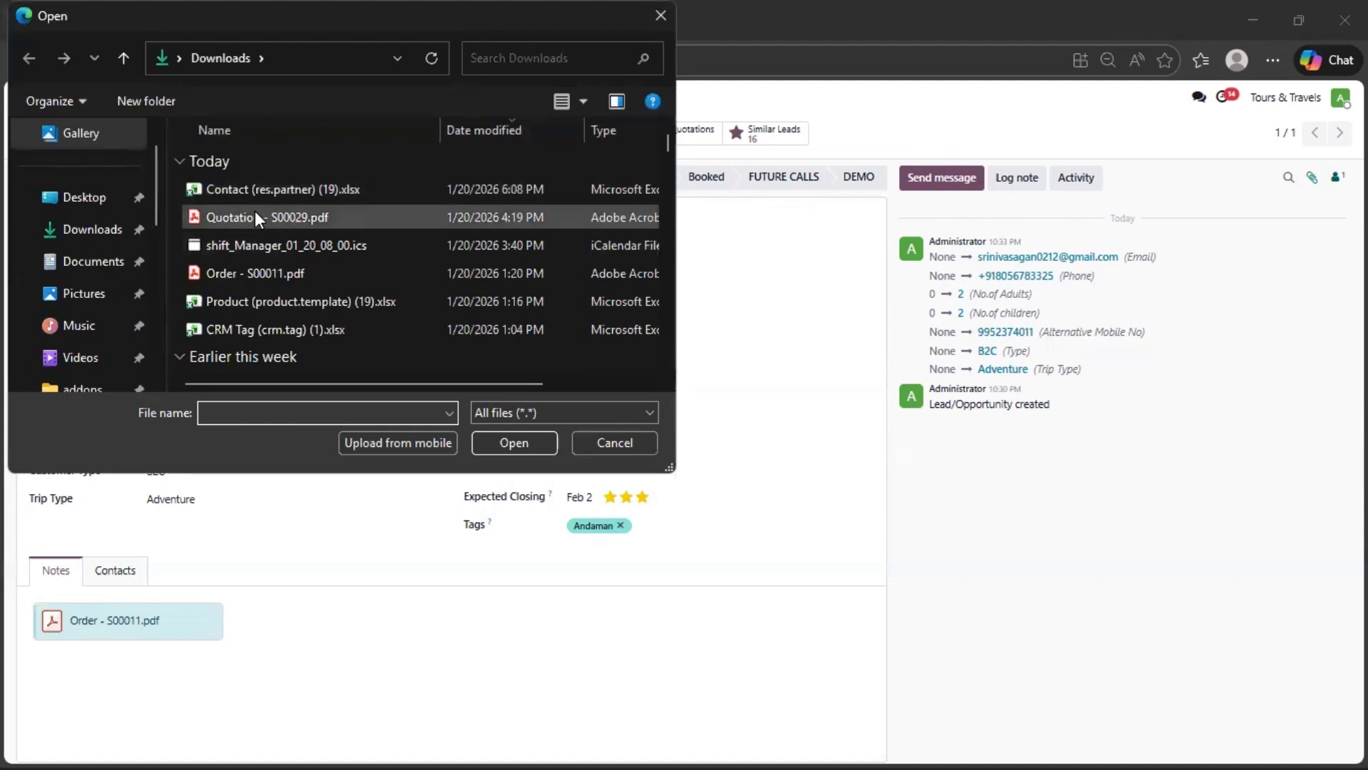
click(255, 216)
click(503, 438)
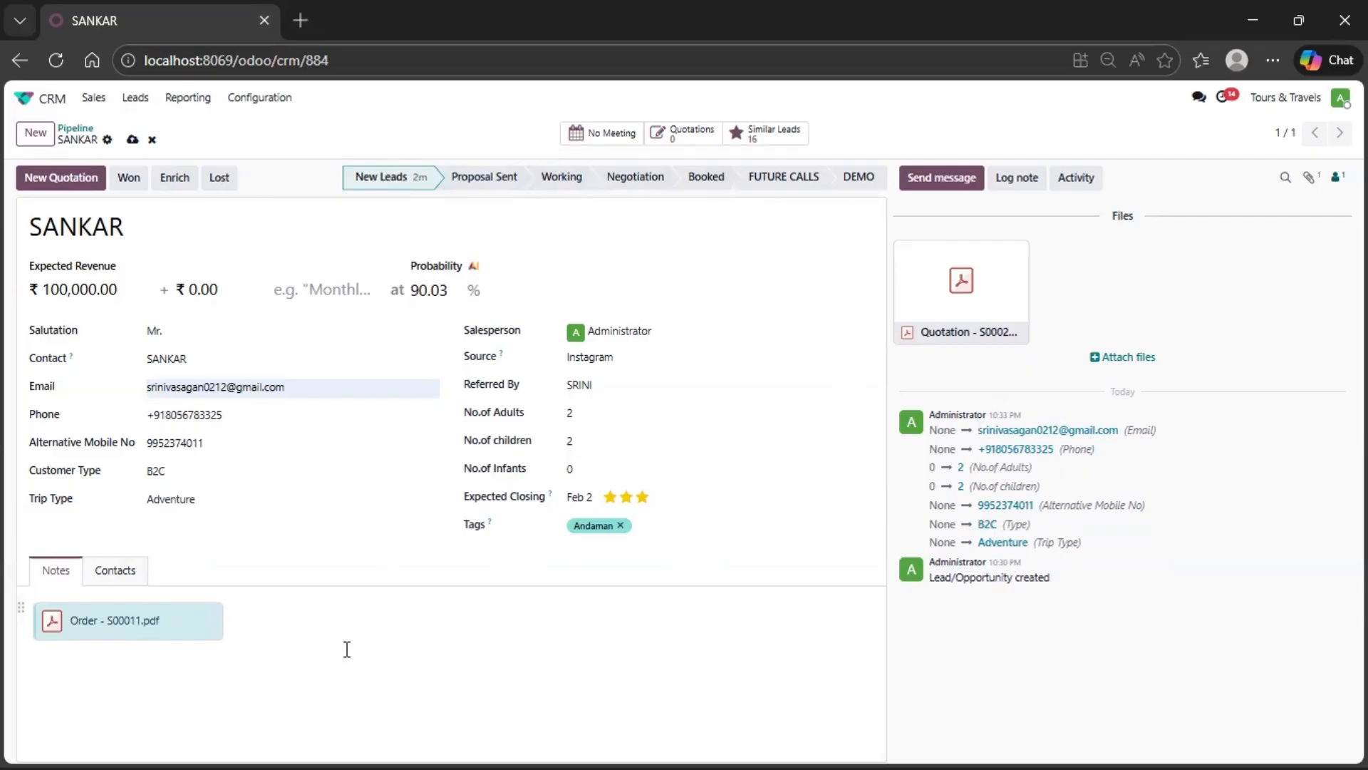
- Add the lines TEST, DEMO and TEST 2 plus an empty bulleted list below the notes' PDF, and save the opportunity
key(Return)
key(Return)
text(TEST)
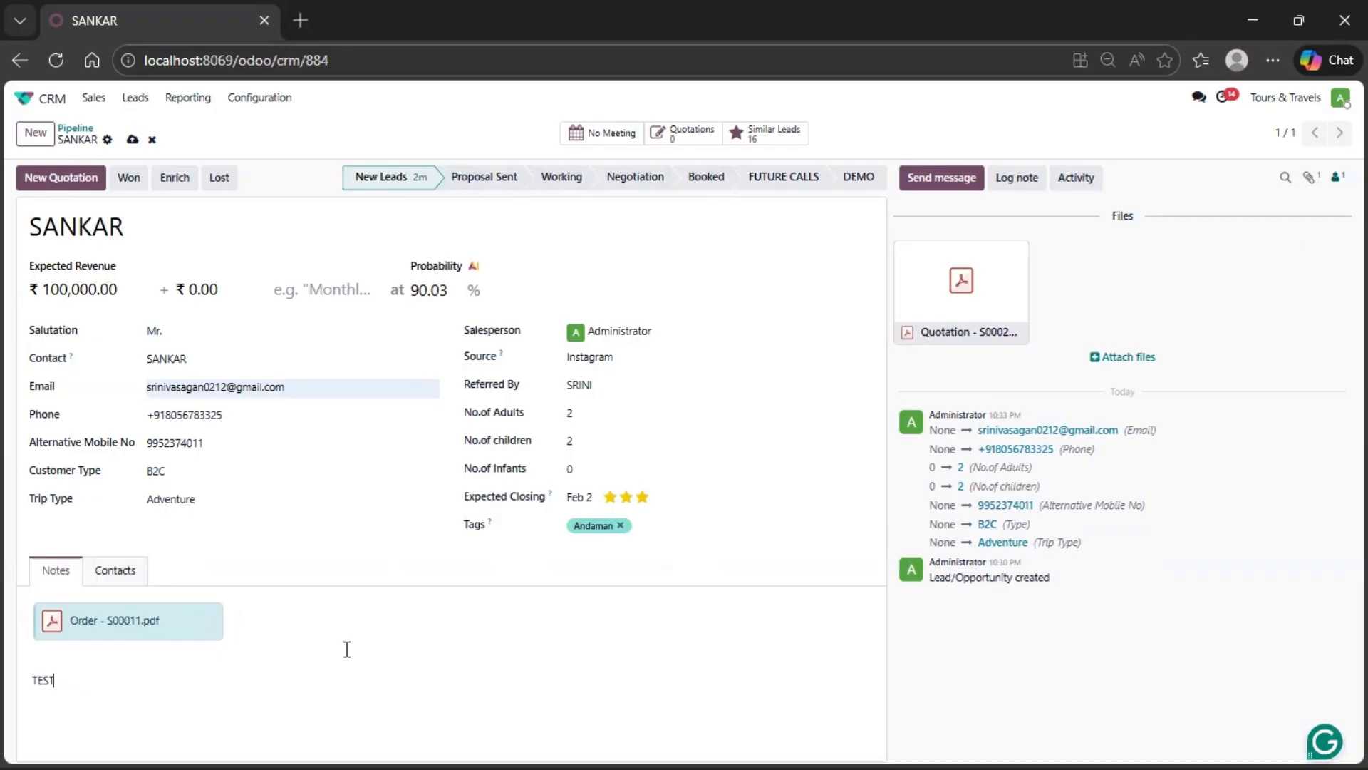
key(Return)
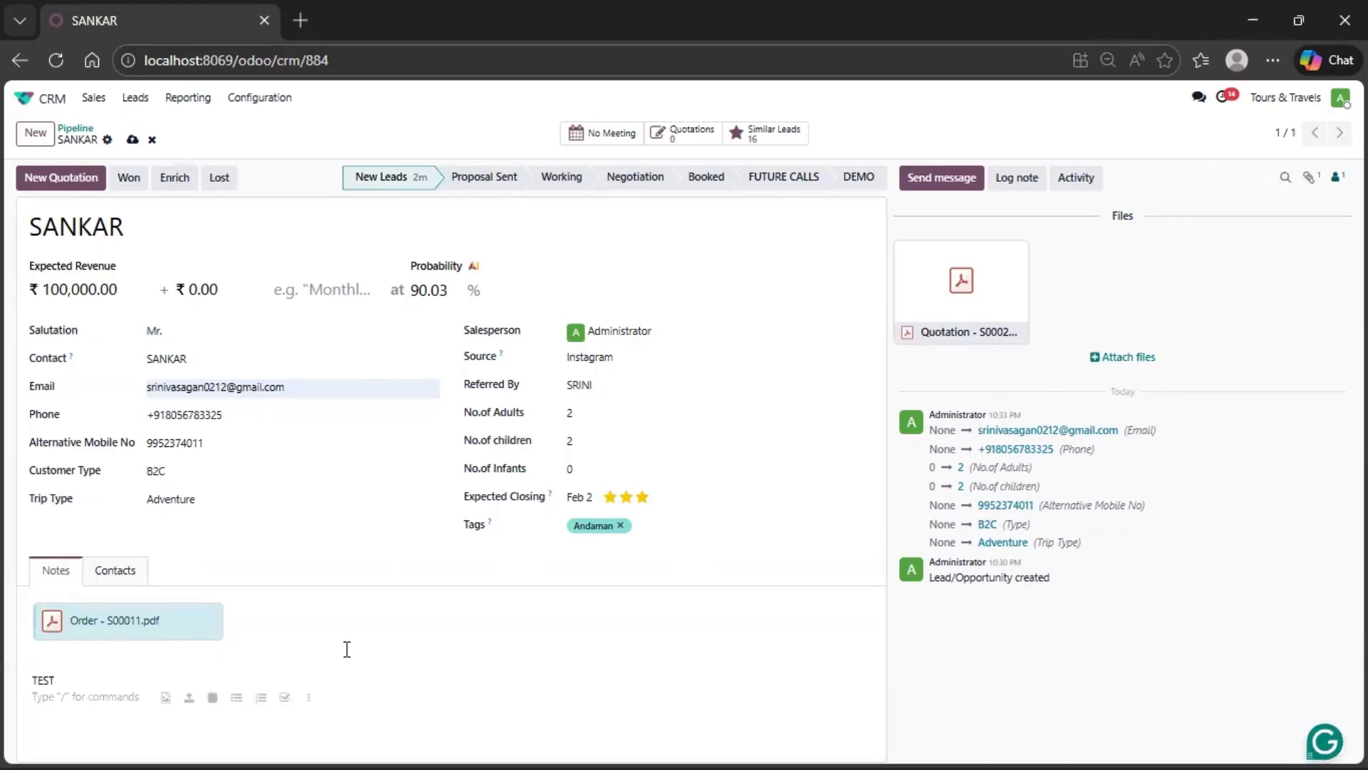
text(DEMO)
key(Return)
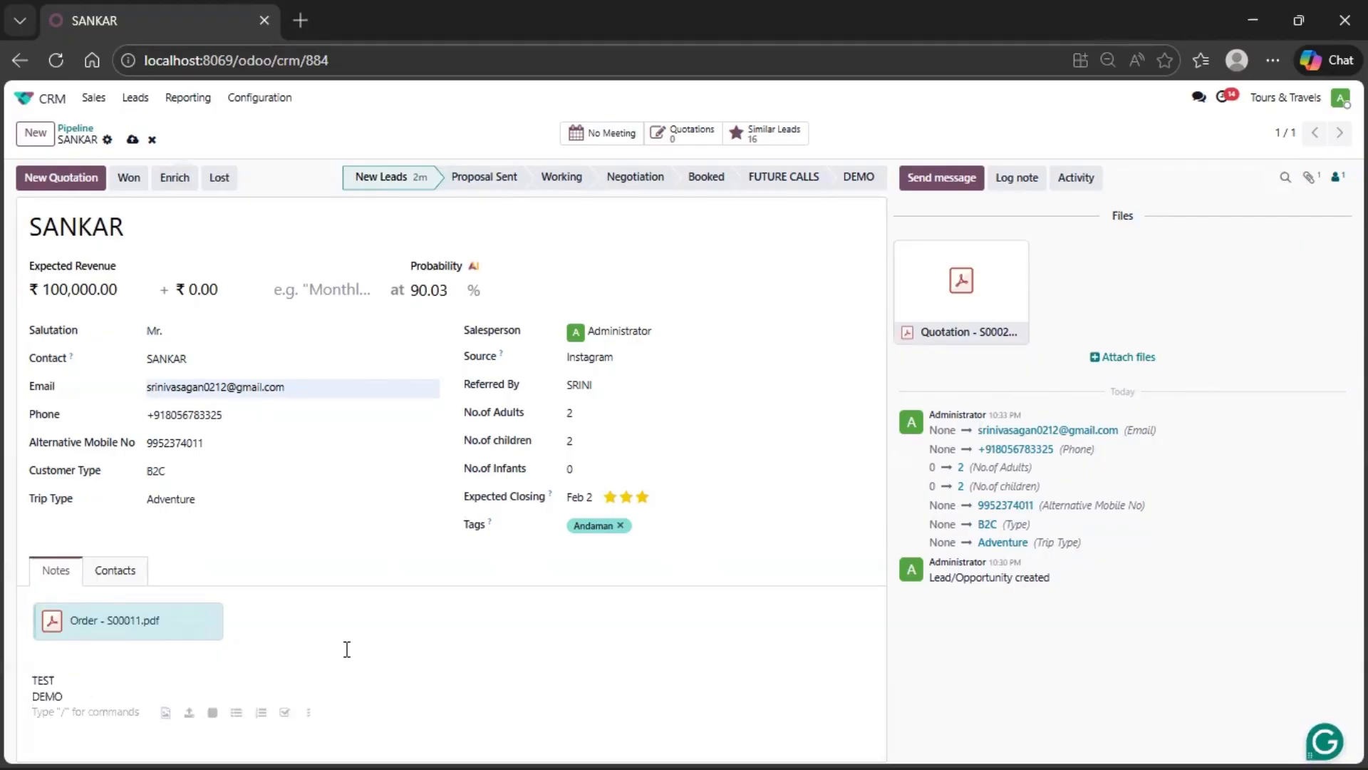
text(TEST 2)
key(Return)
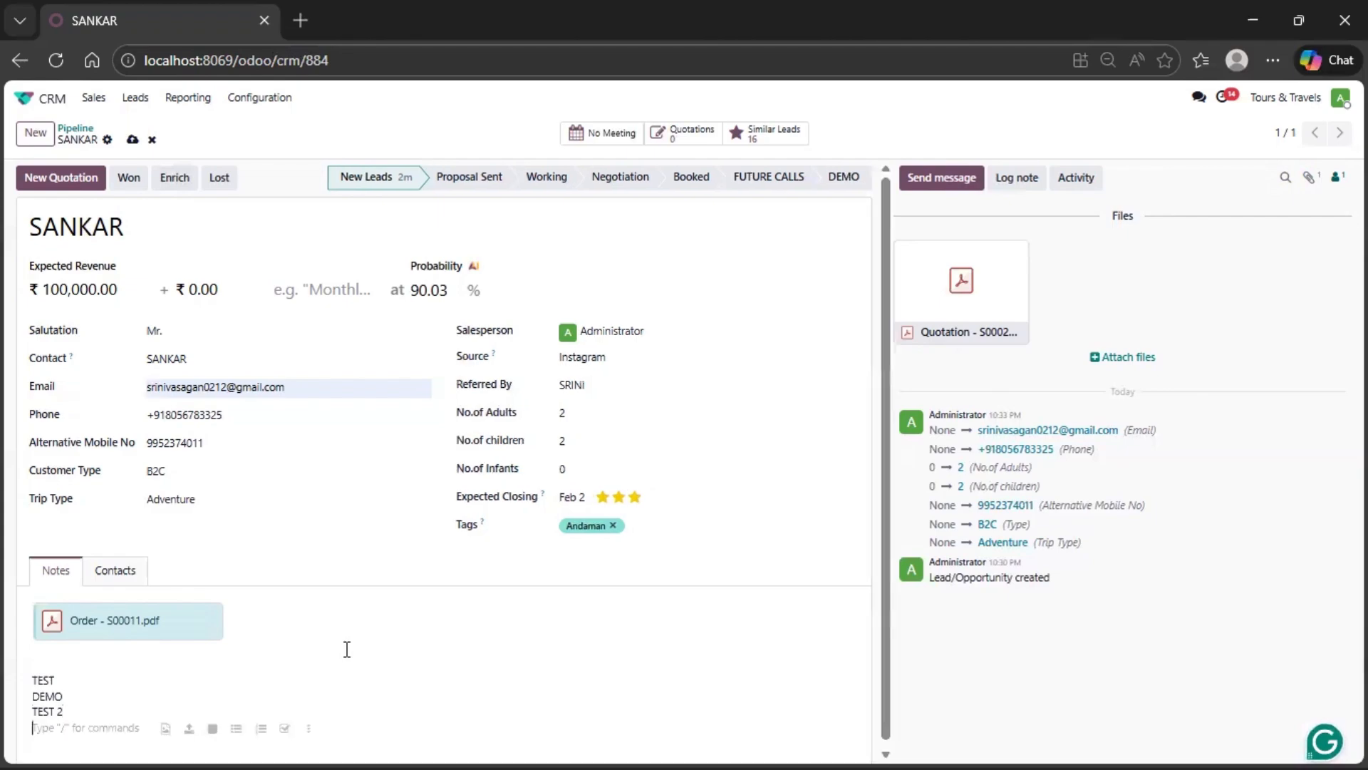
click(236, 722)
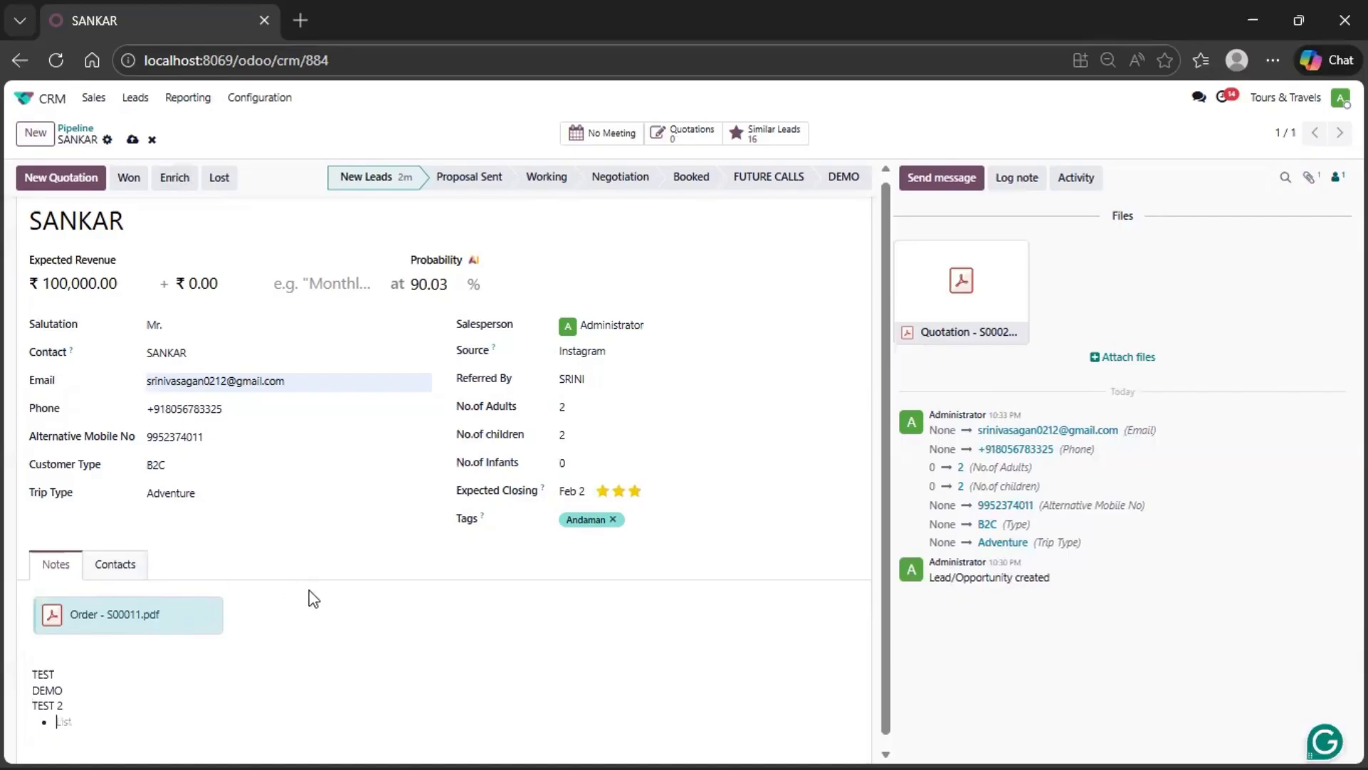
scroll(446, 563, down, 1)
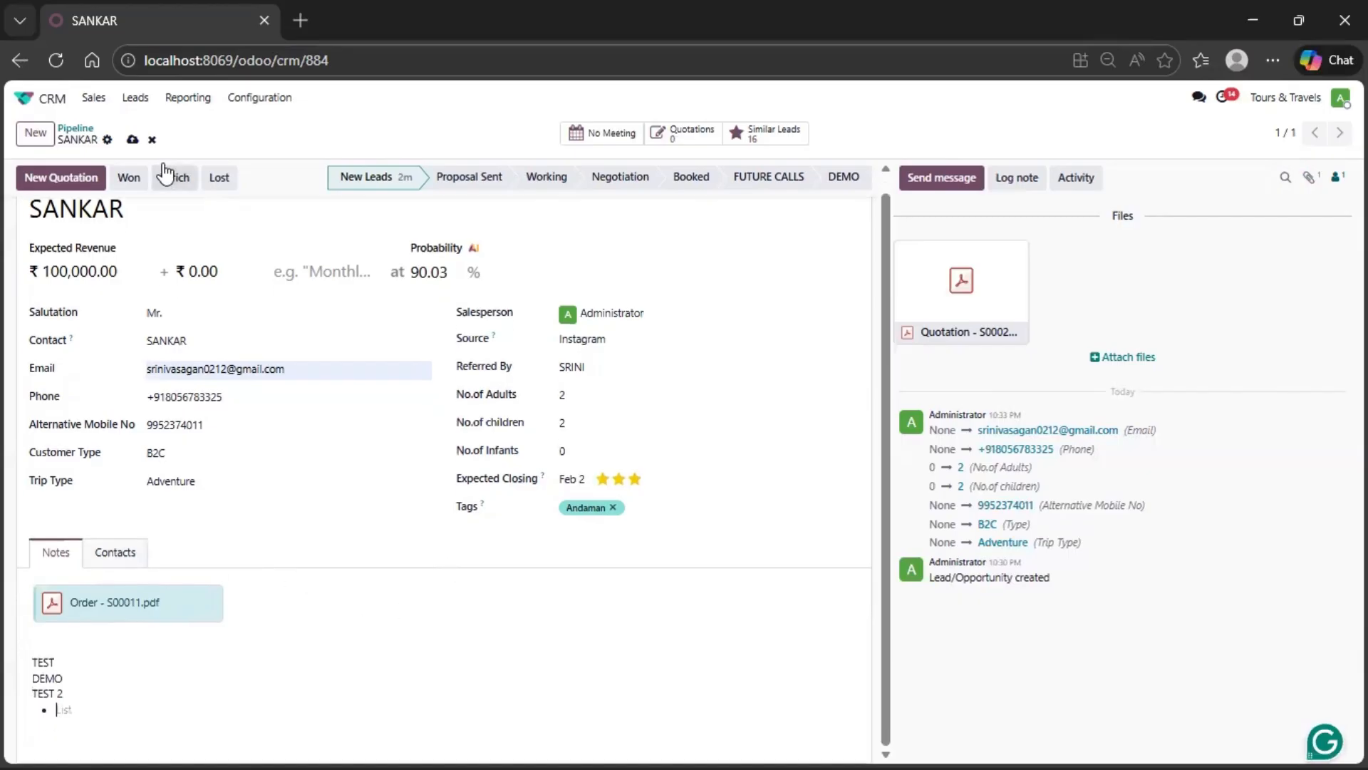
click(133, 140)
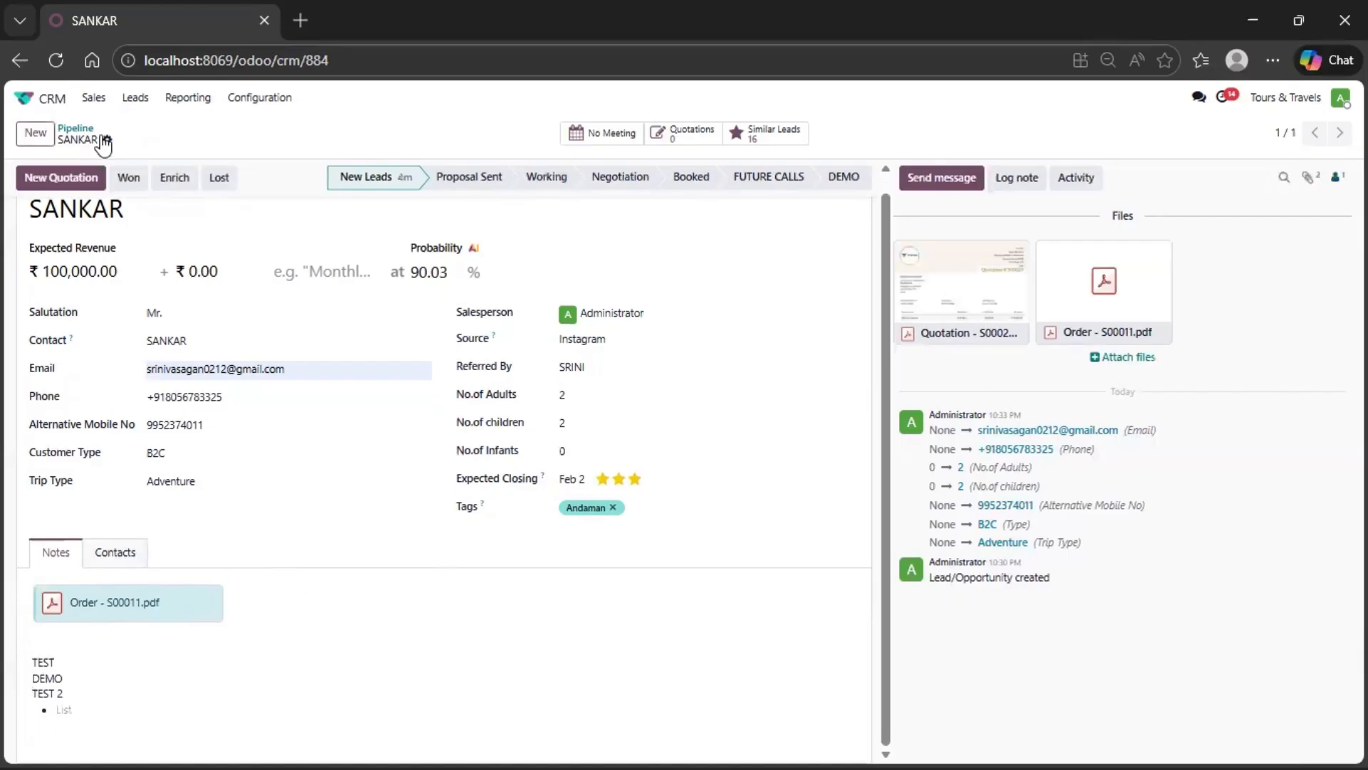
- Return to the pipeline and move the ₹100,000 Andaman opportunity from New Leads to Proposal Sent
click(76, 128)
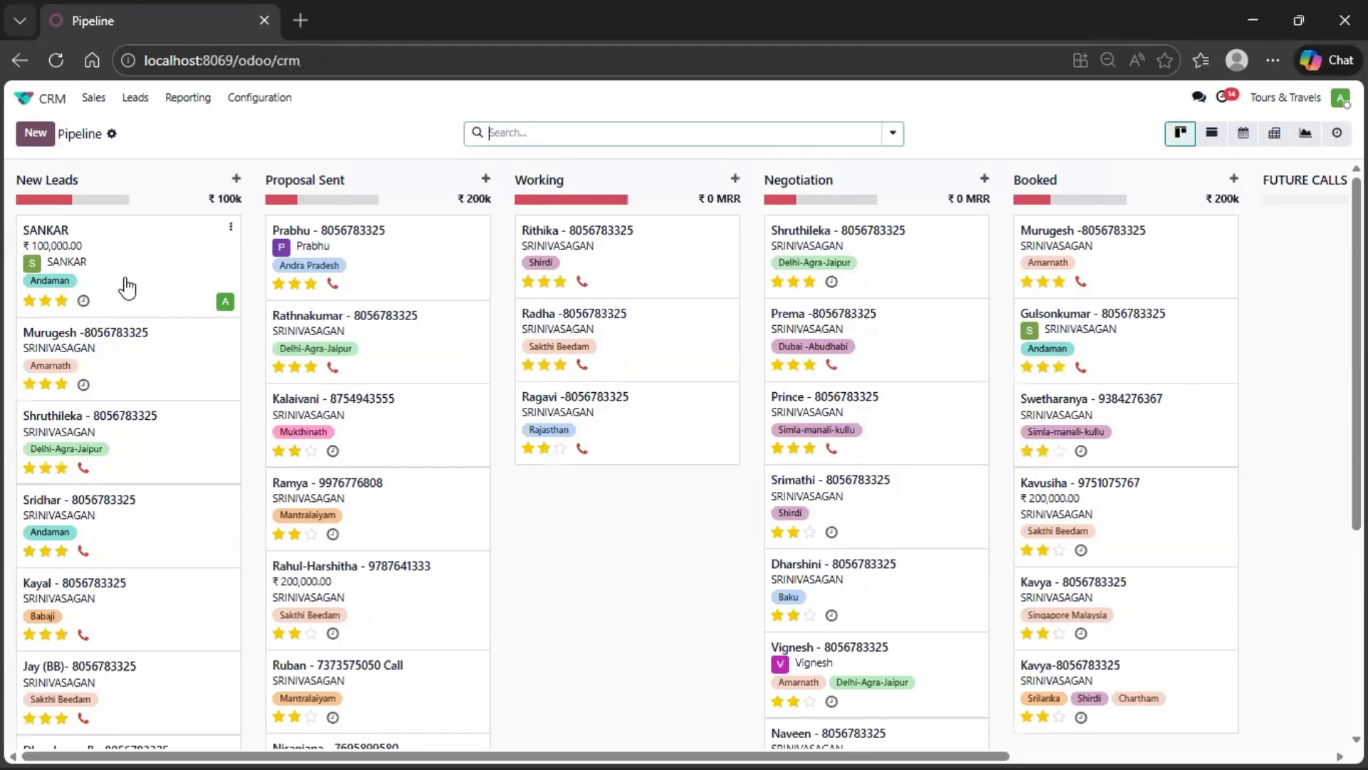
drag(127, 287, 337, 285)
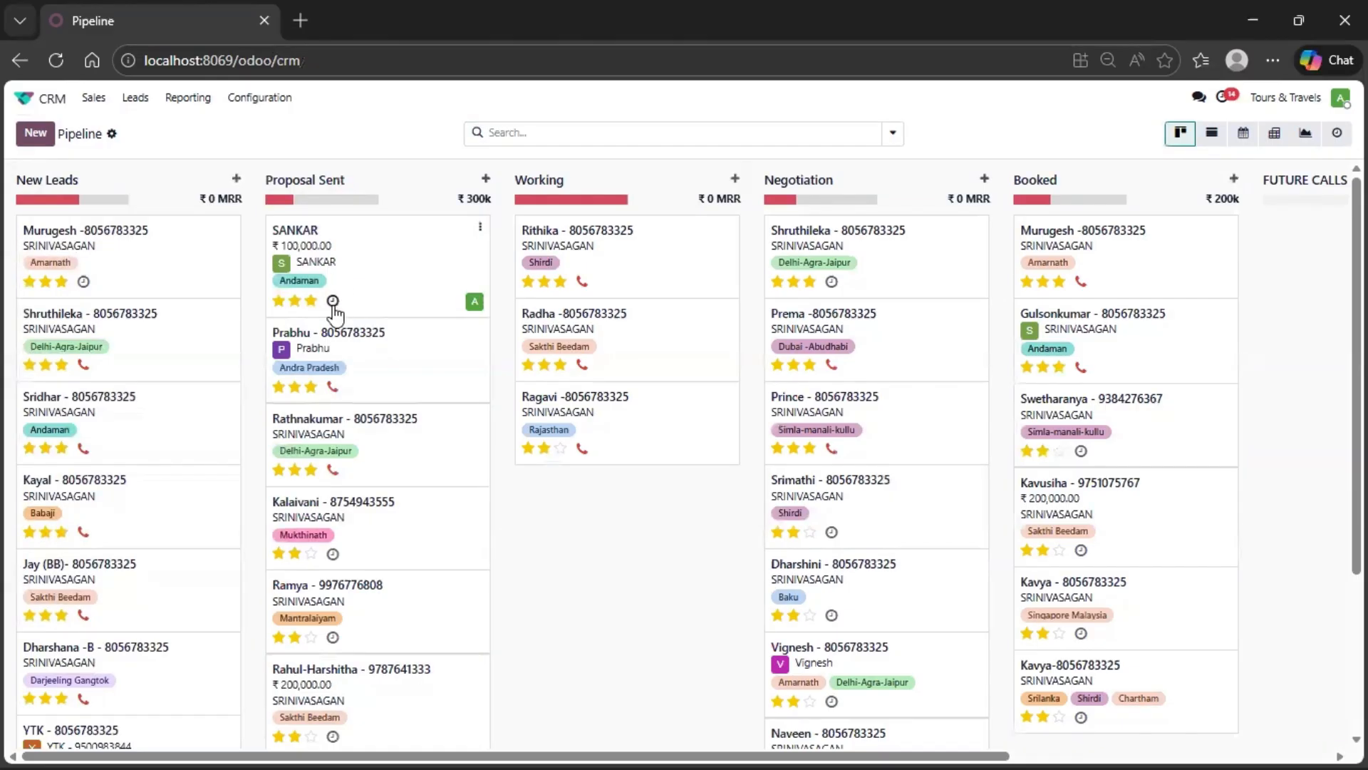
- Schedule a Call activity on the Andaman opportunity, due January 23, 2026 and assigned to Administrator
click(333, 303)
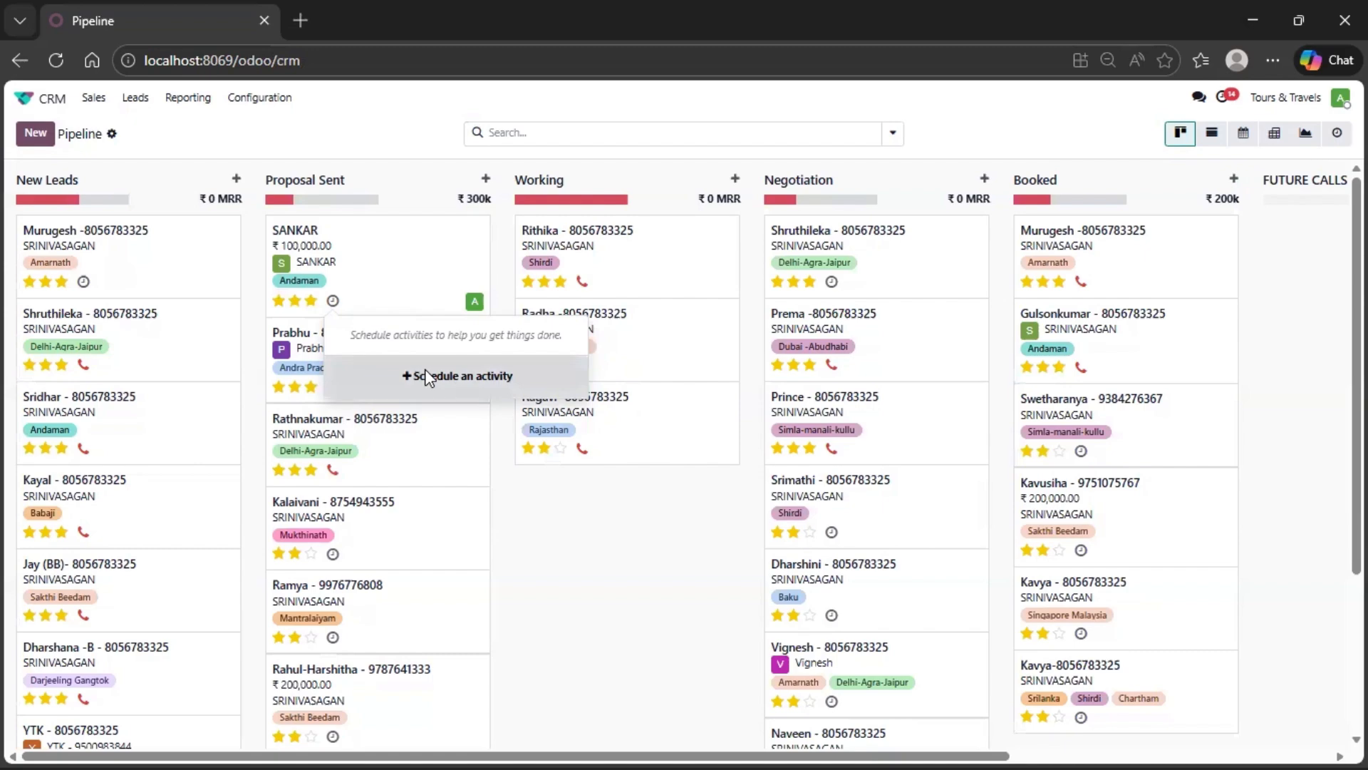
click(378, 269)
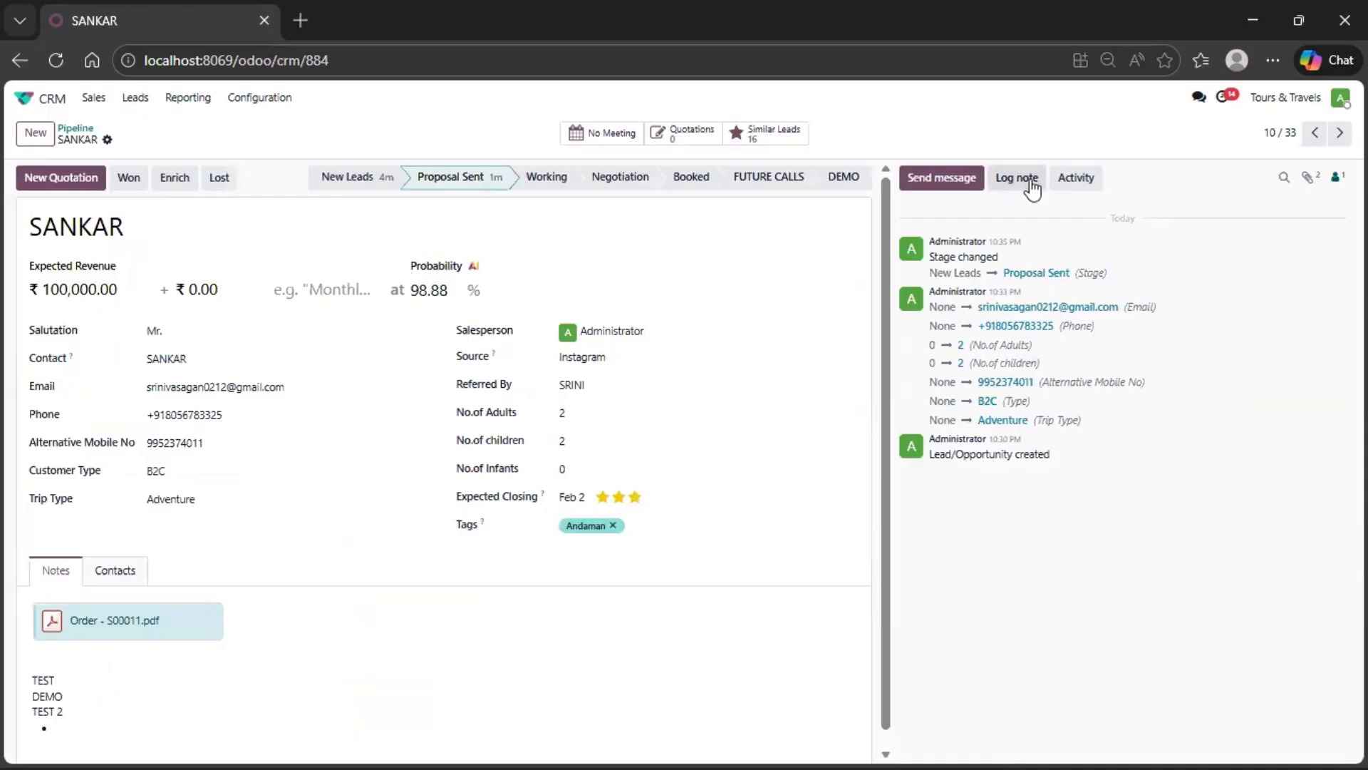
click(1082, 179)
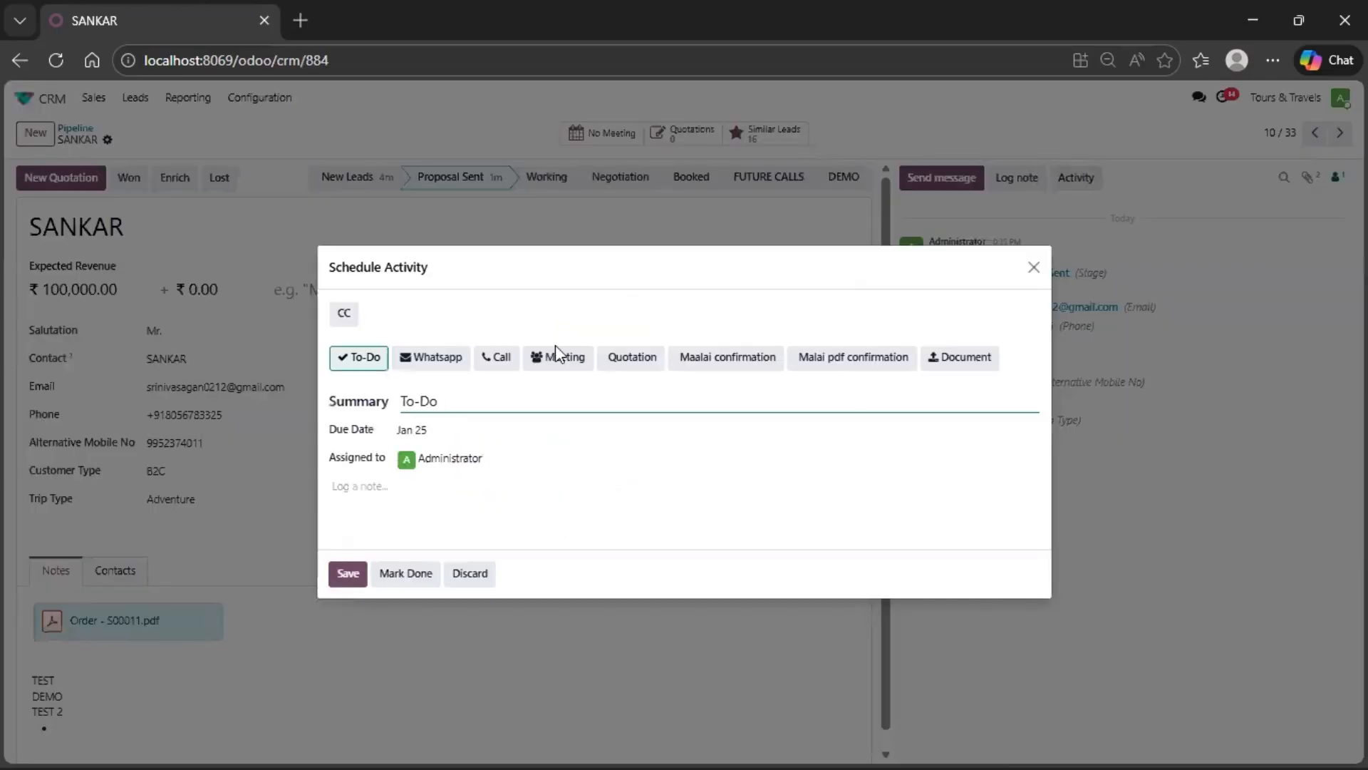
click(499, 360)
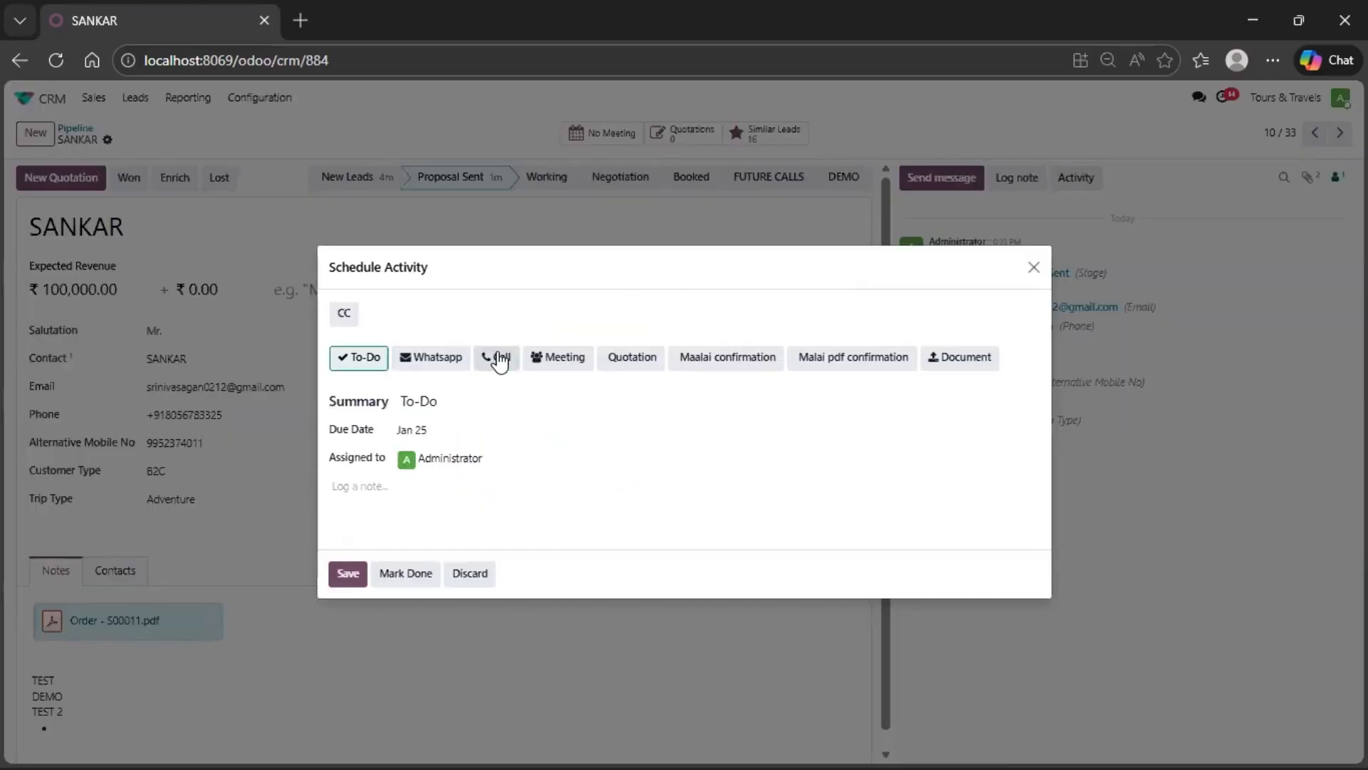
click(451, 433)
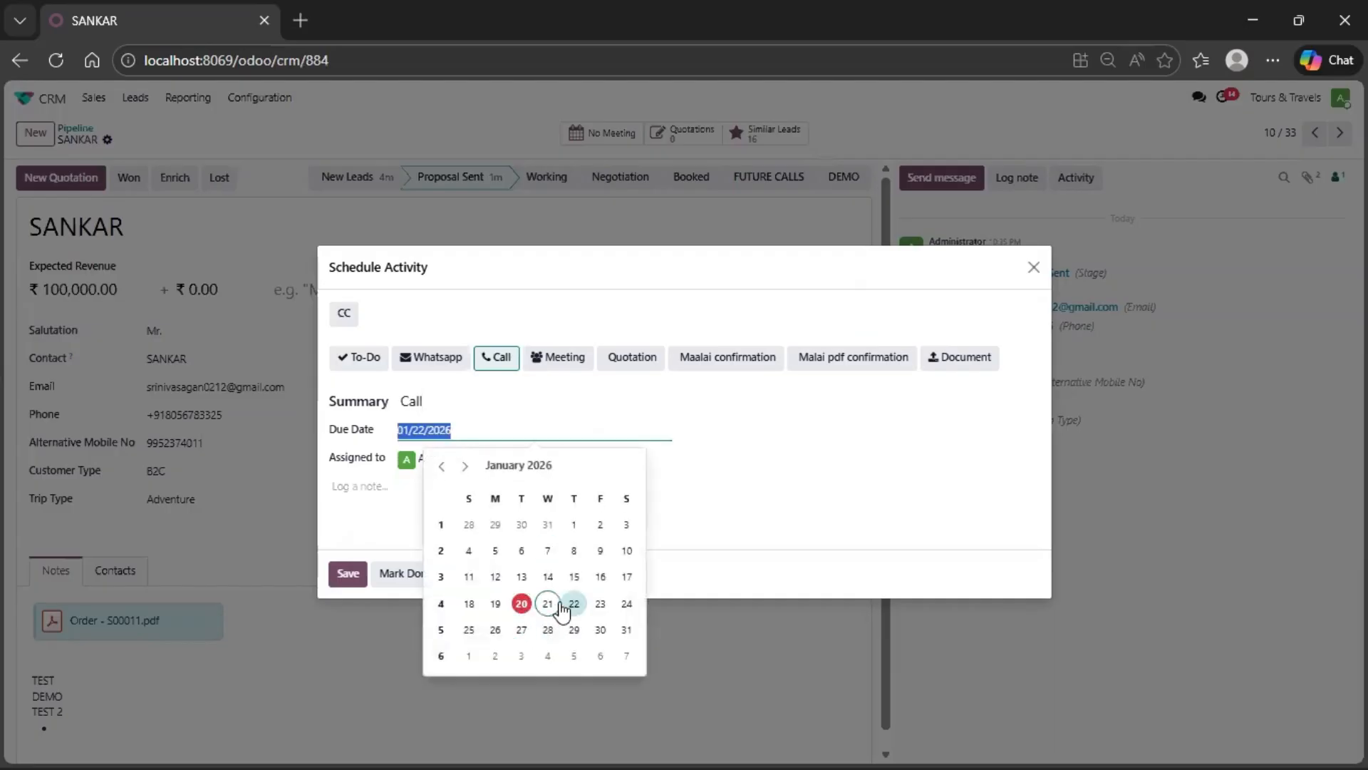
click(600, 604)
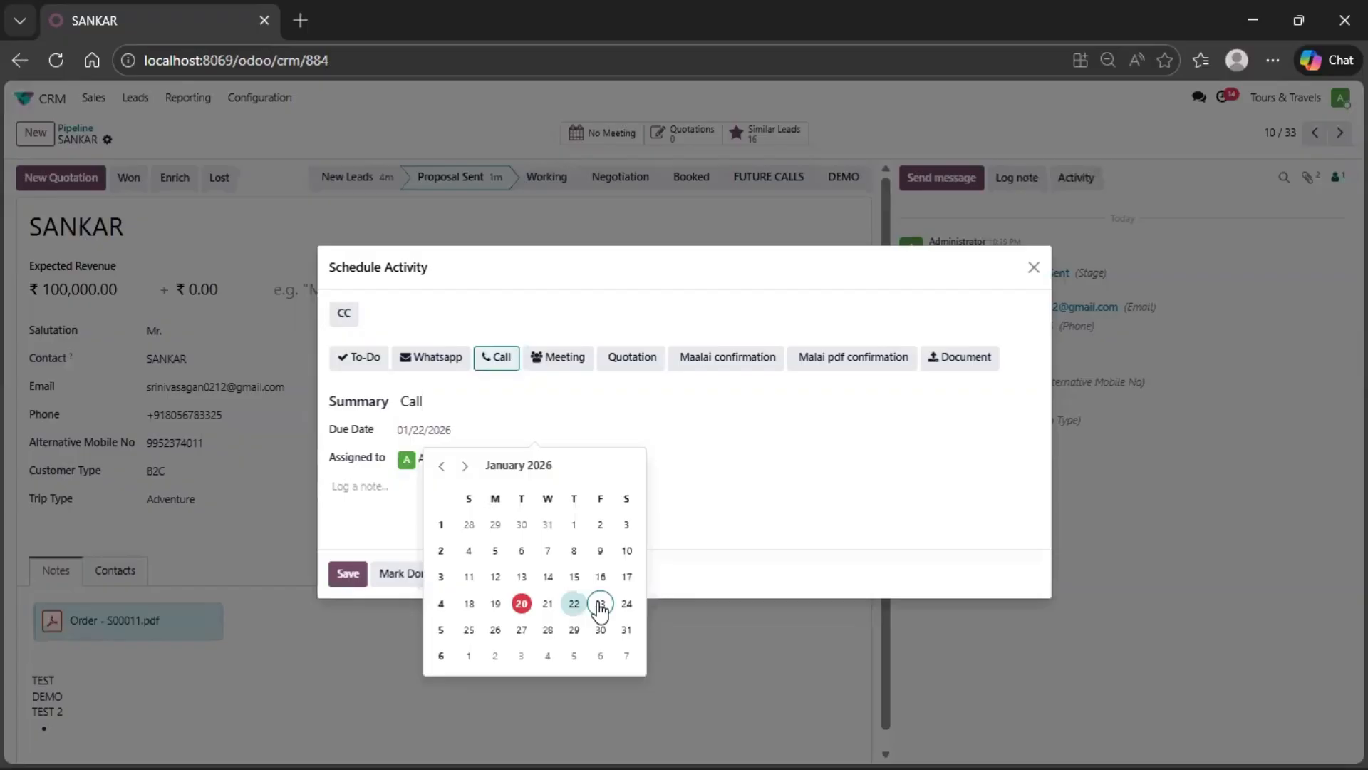
click(446, 439)
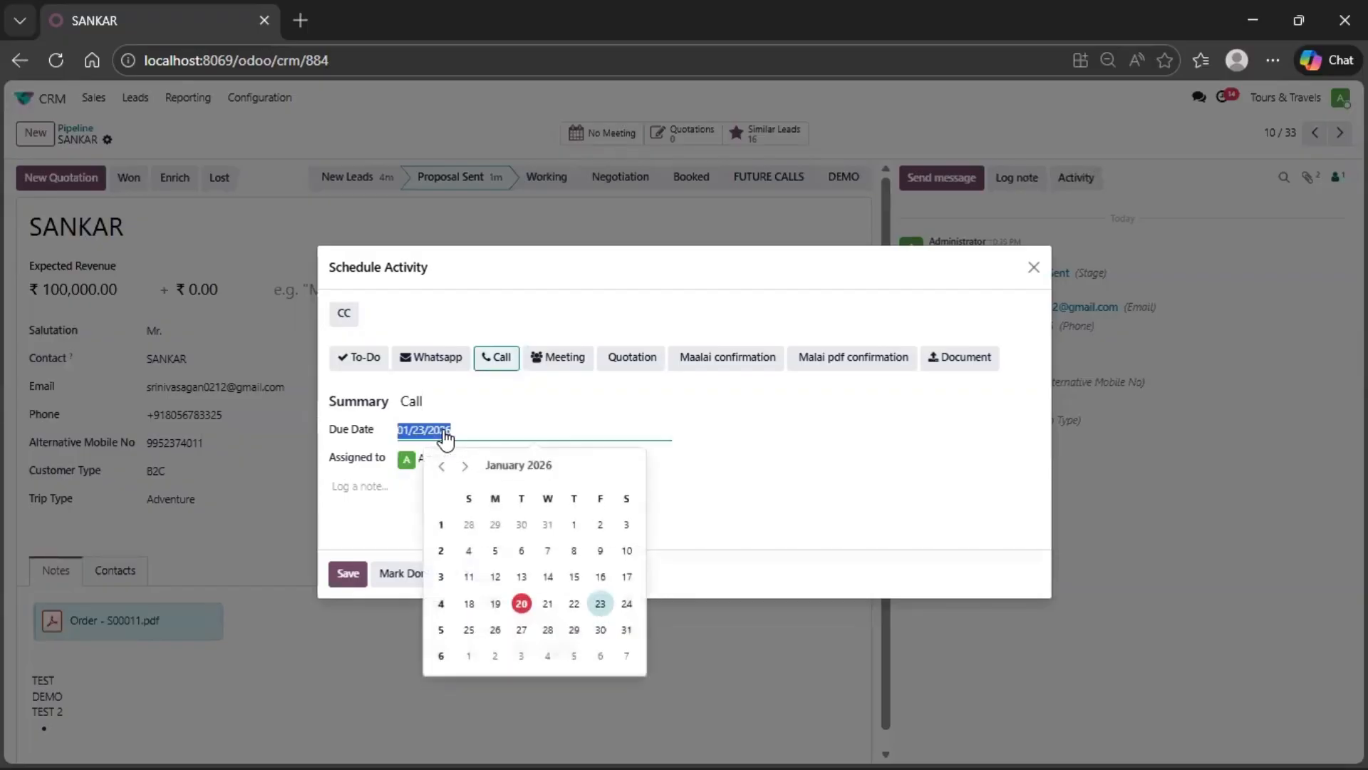
click(600, 603)
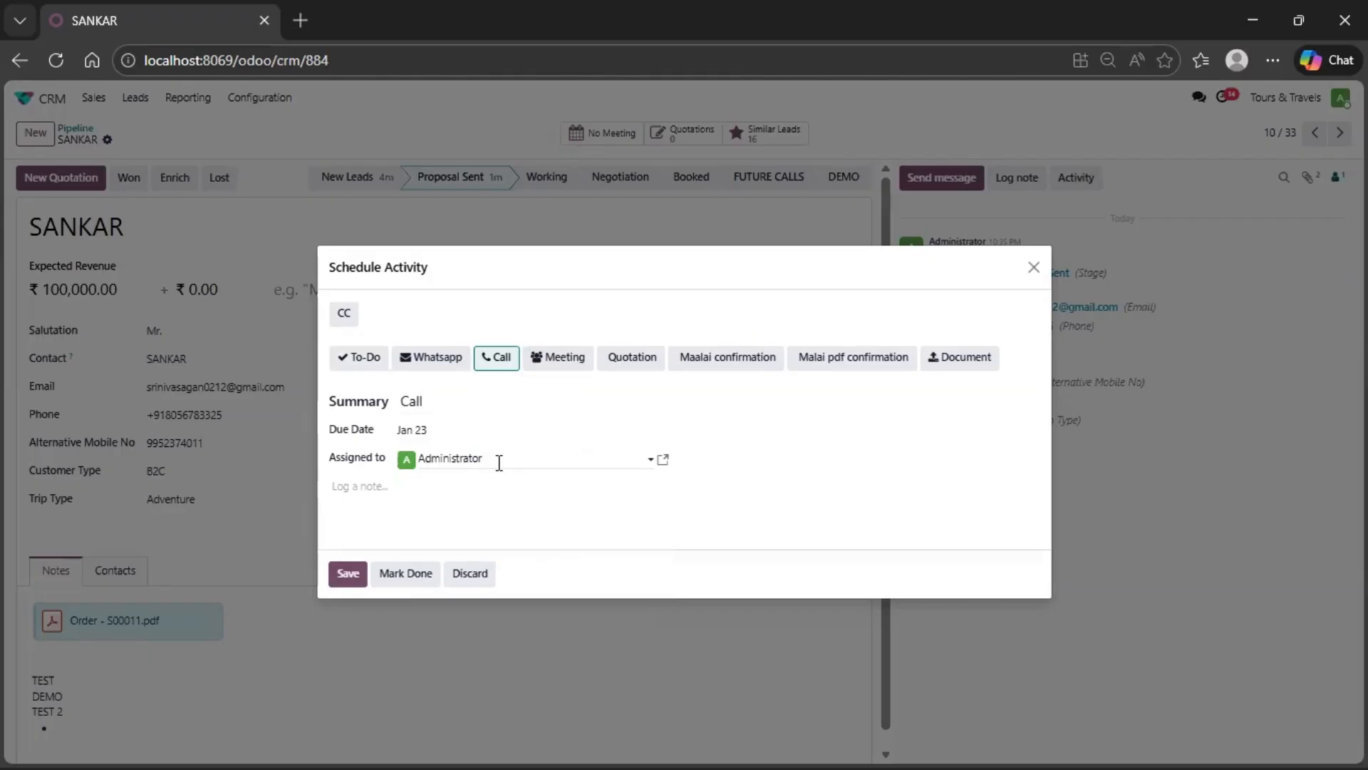
click(497, 458)
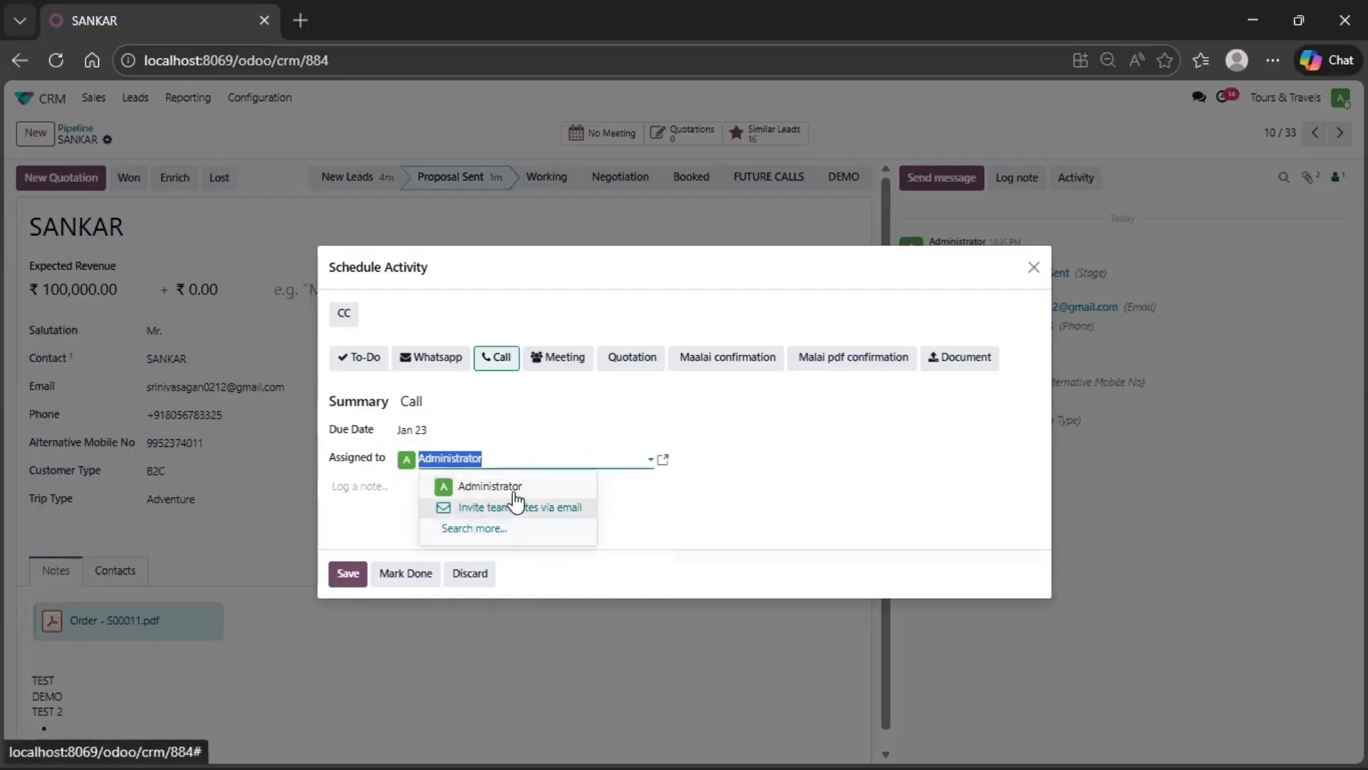
click(699, 473)
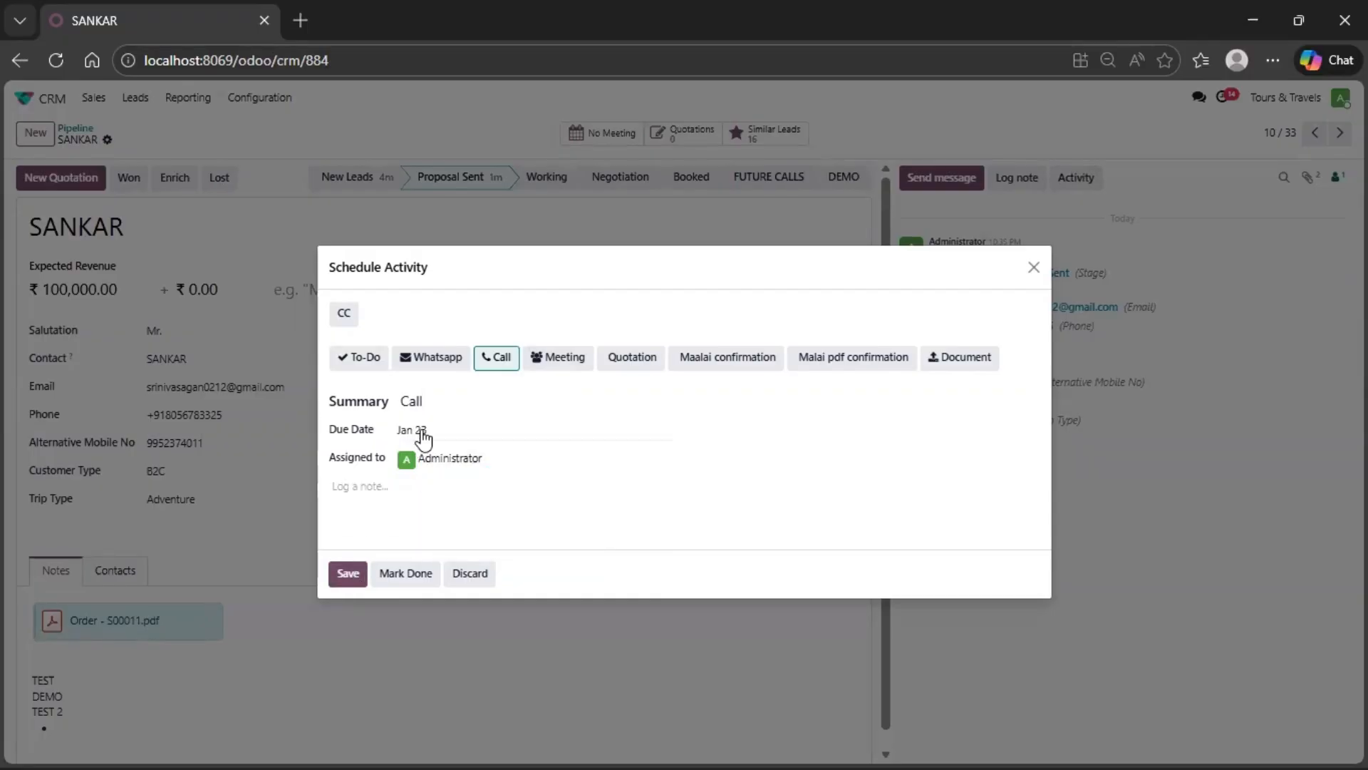
click(349, 574)
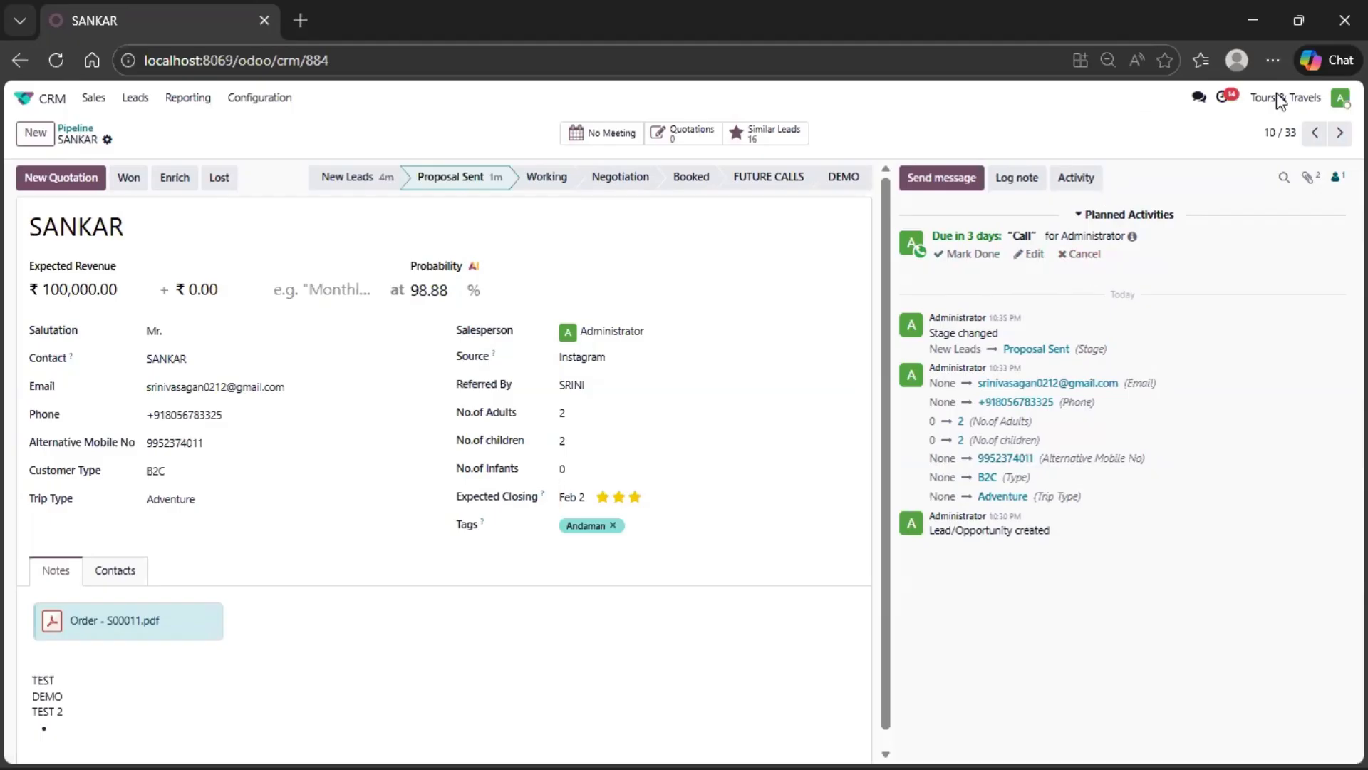
- Open the list of all activities from the activity reminders
click(1225, 102)
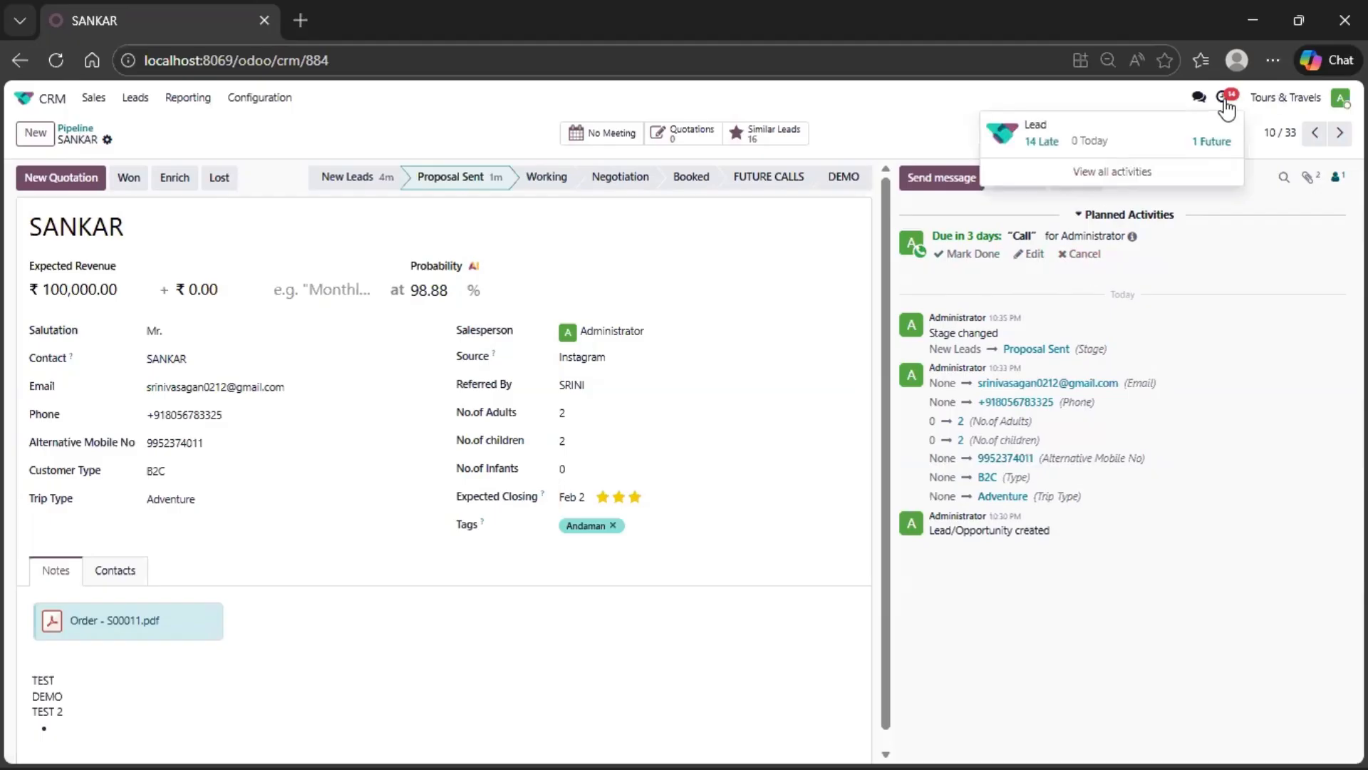
click(1120, 174)
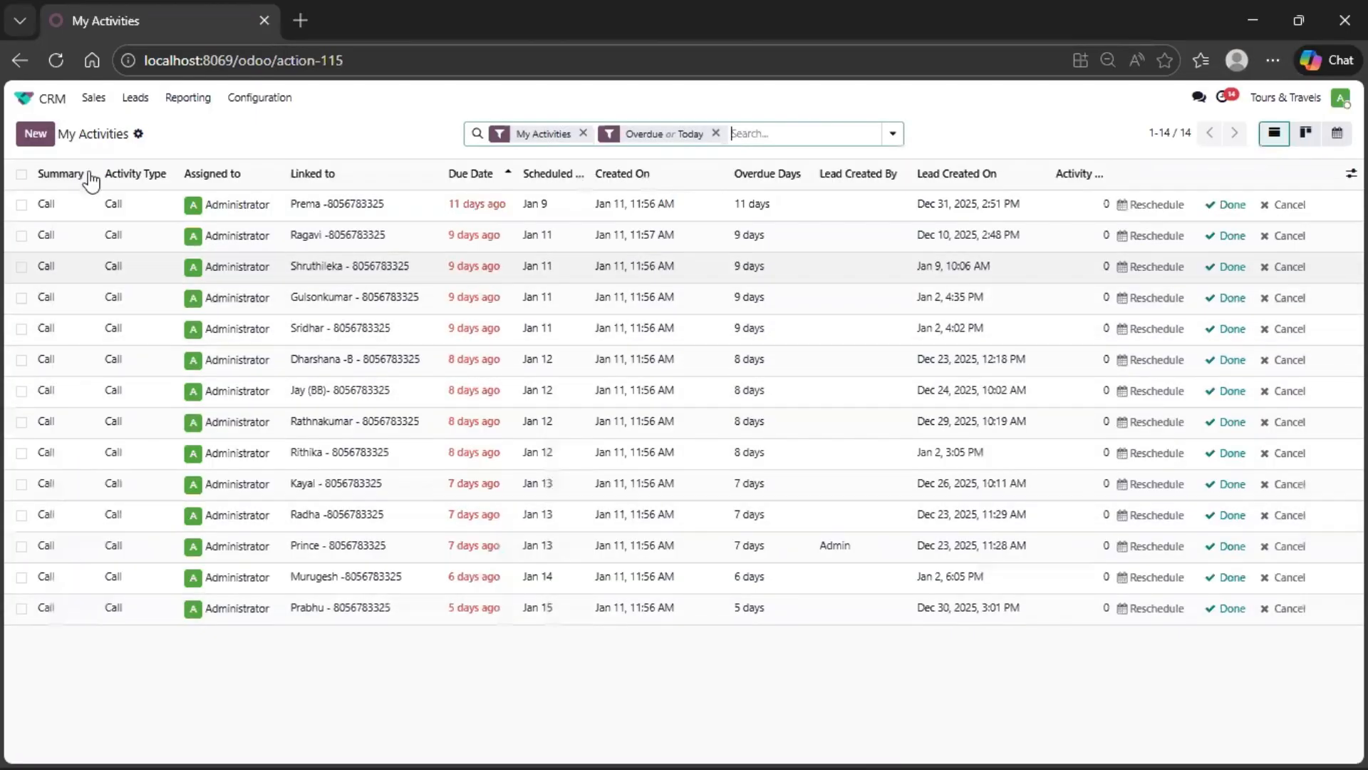
- Reopen the pipeline without the My Pipeline filter and review every opportunity's scheduled calls in the activity view
click(100, 104)
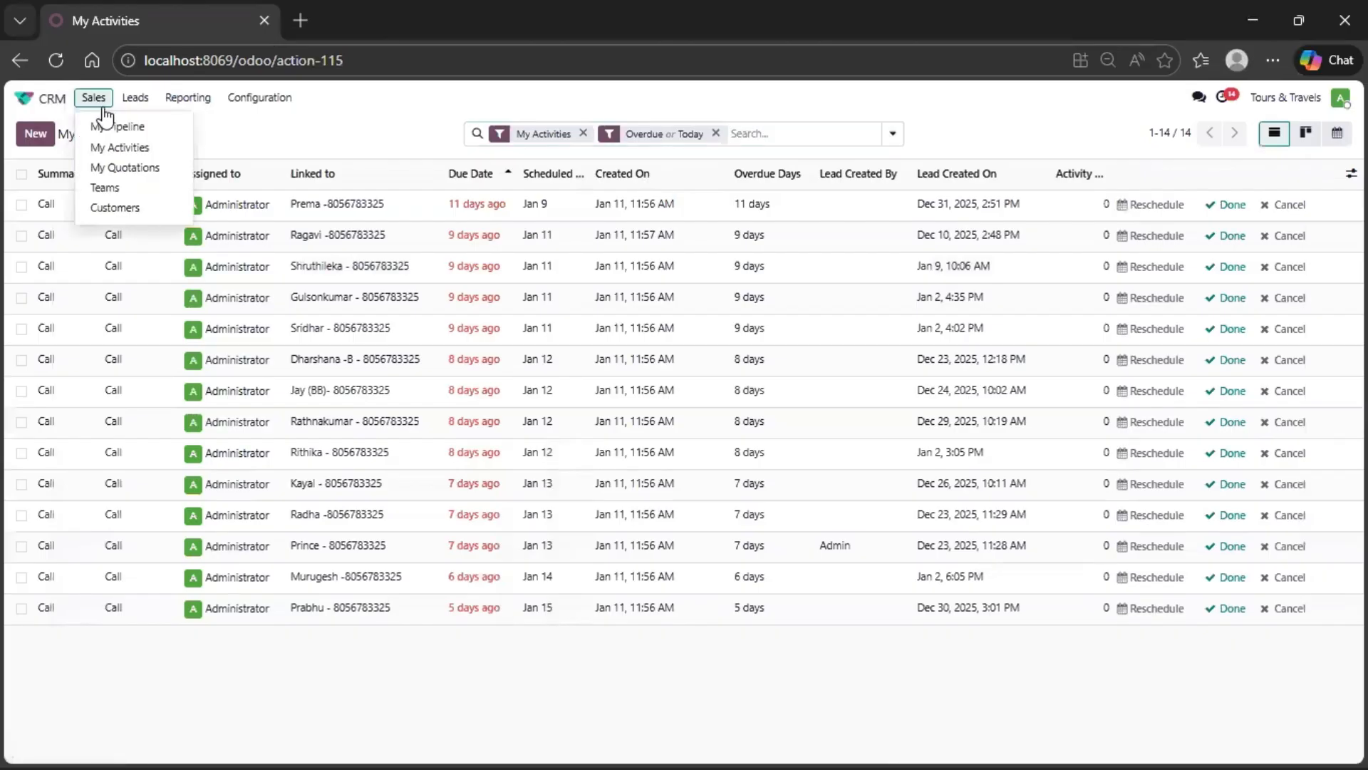
click(108, 127)
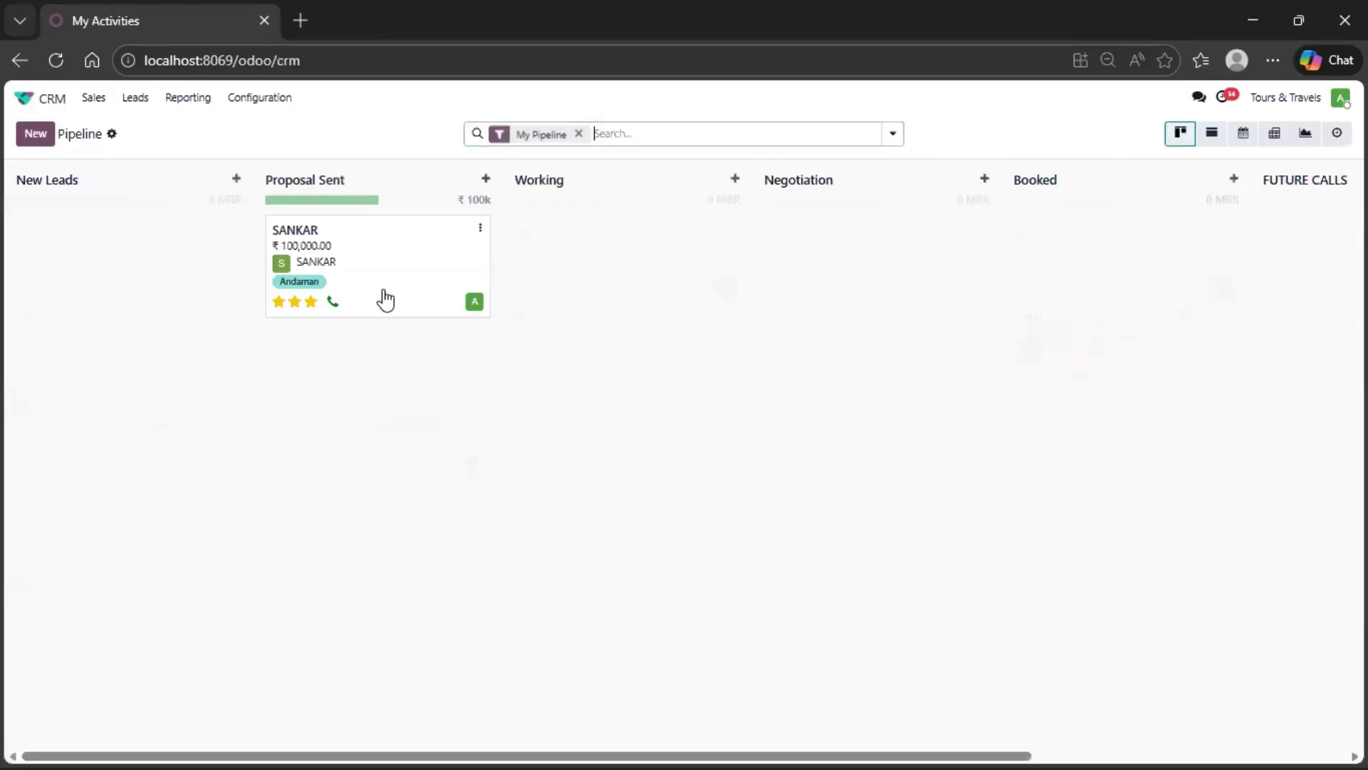
click(579, 133)
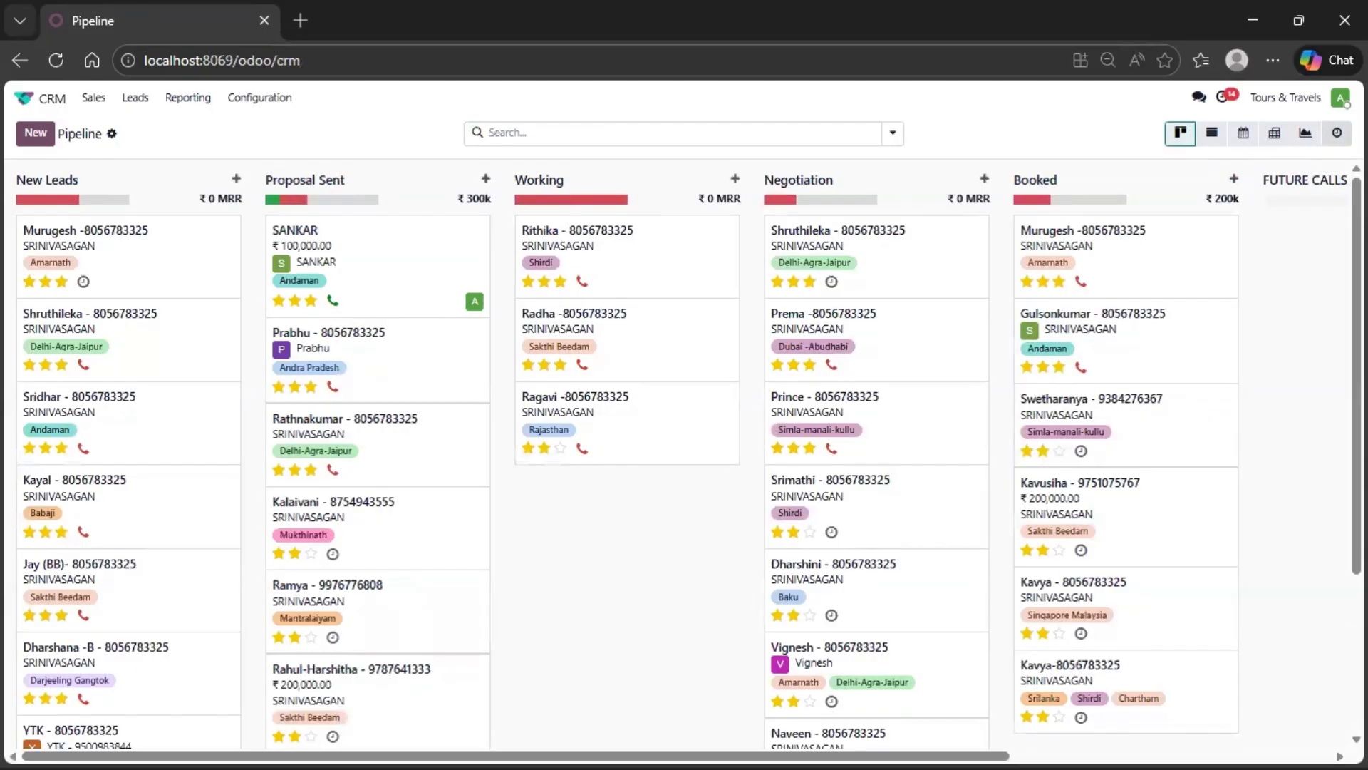
click(1337, 133)
scroll(773, 446, down, 3)
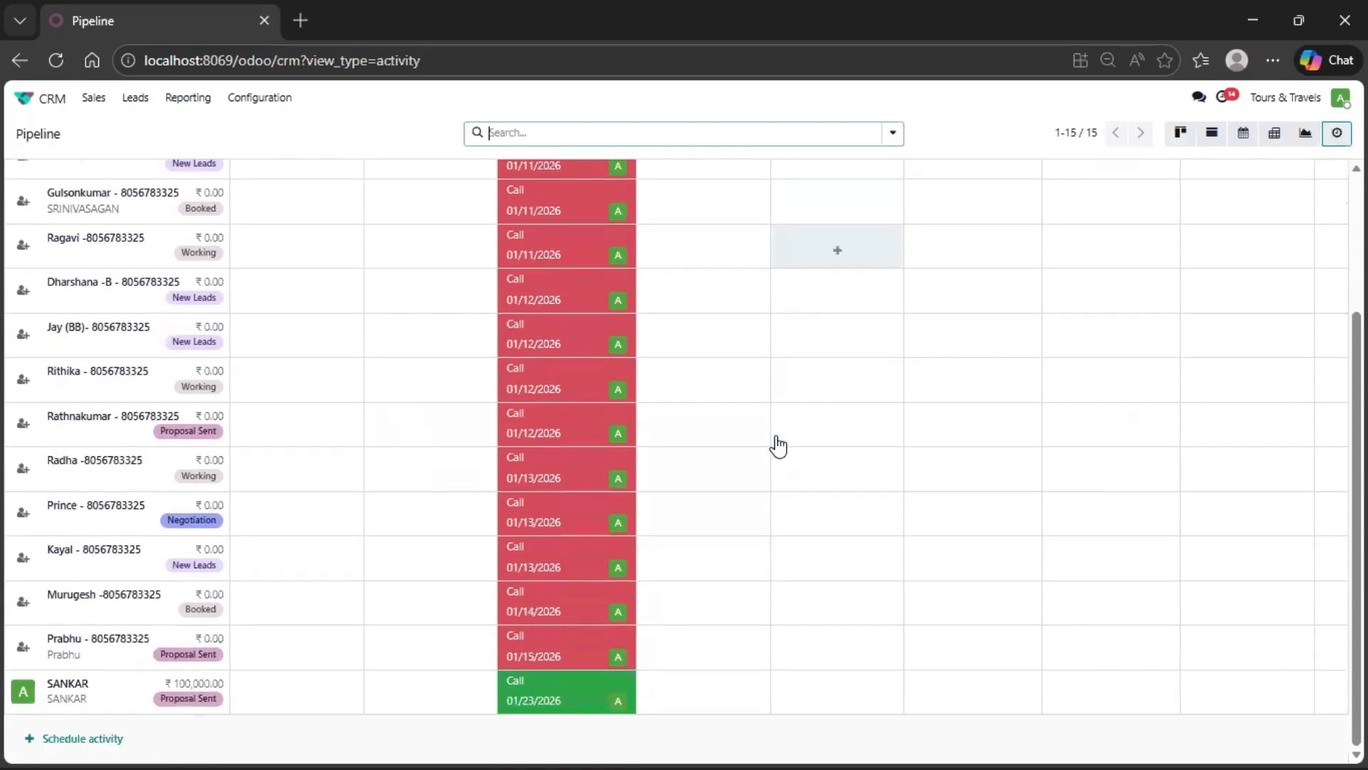
scroll(778, 446, up, 3)
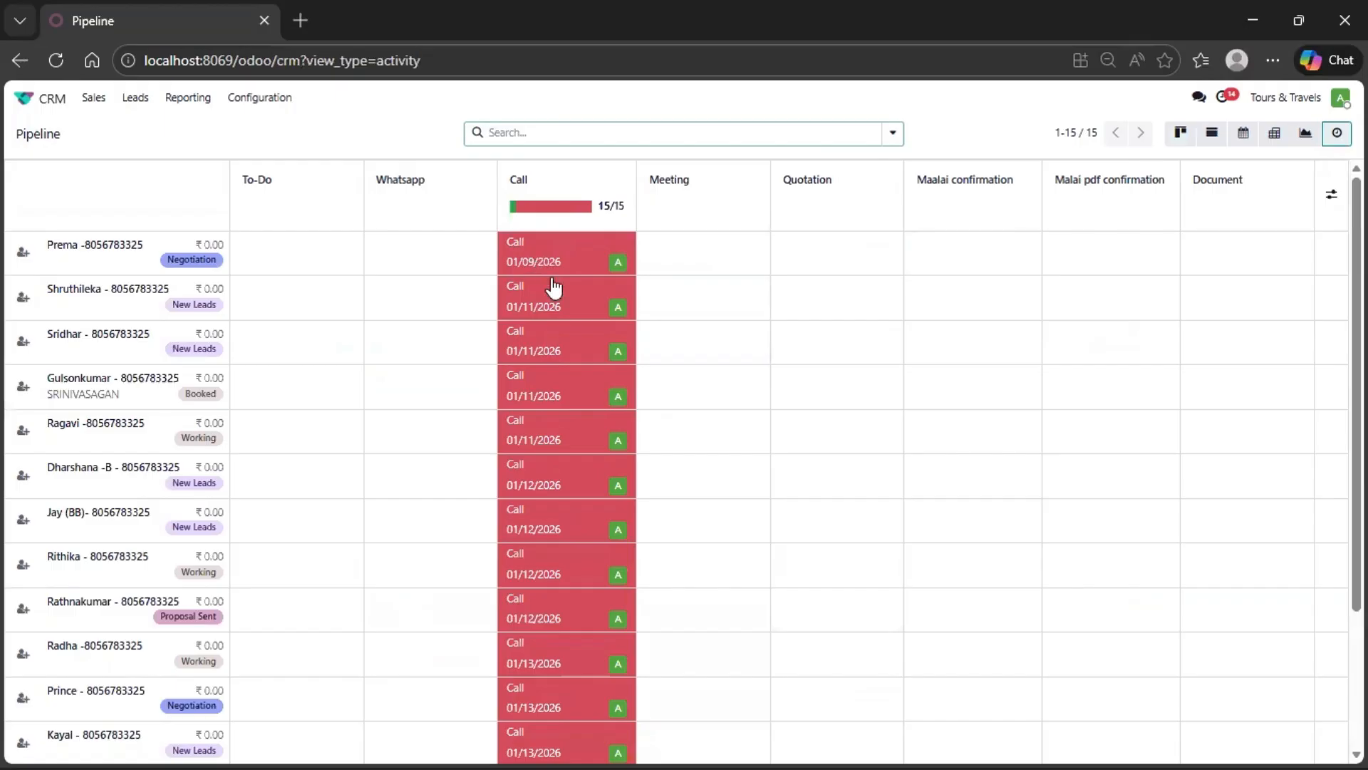
scroll(554, 288, down, 1)
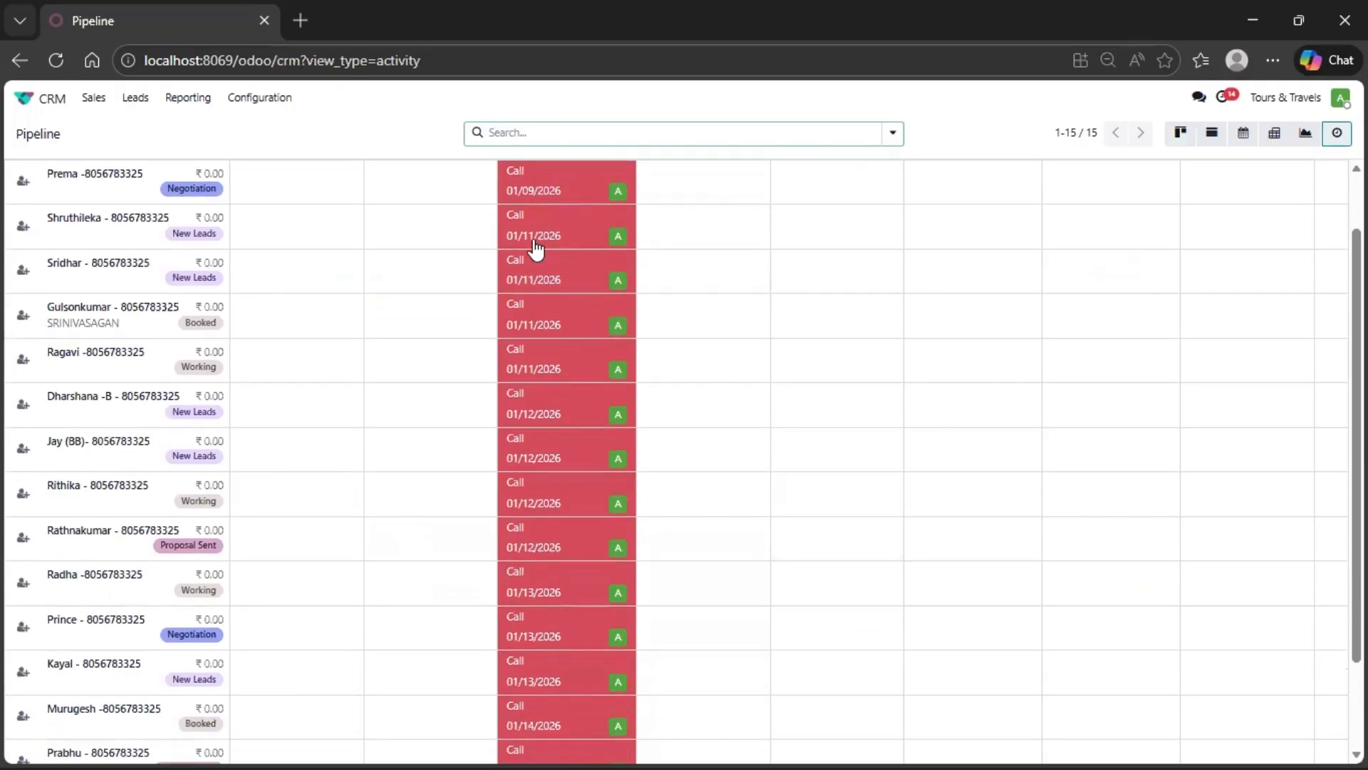
click(562, 285)
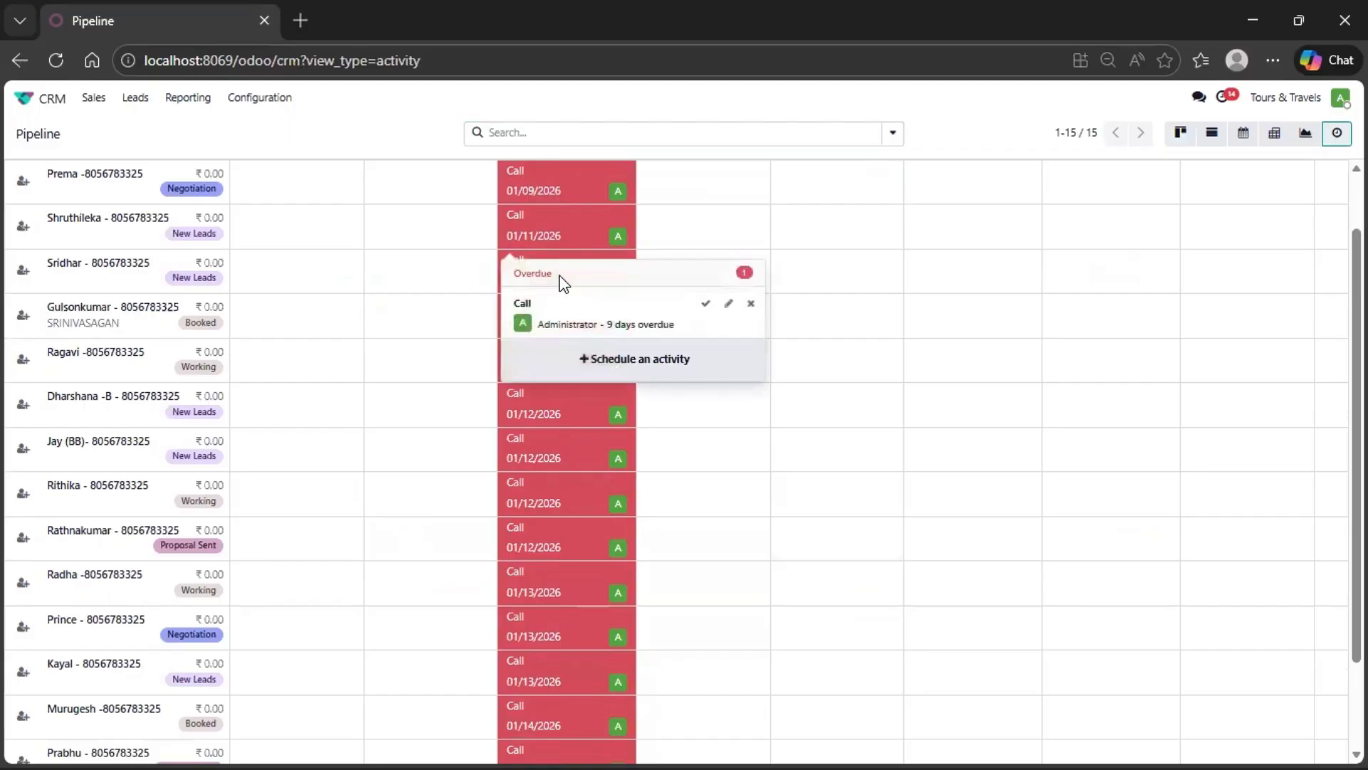
click(727, 306)
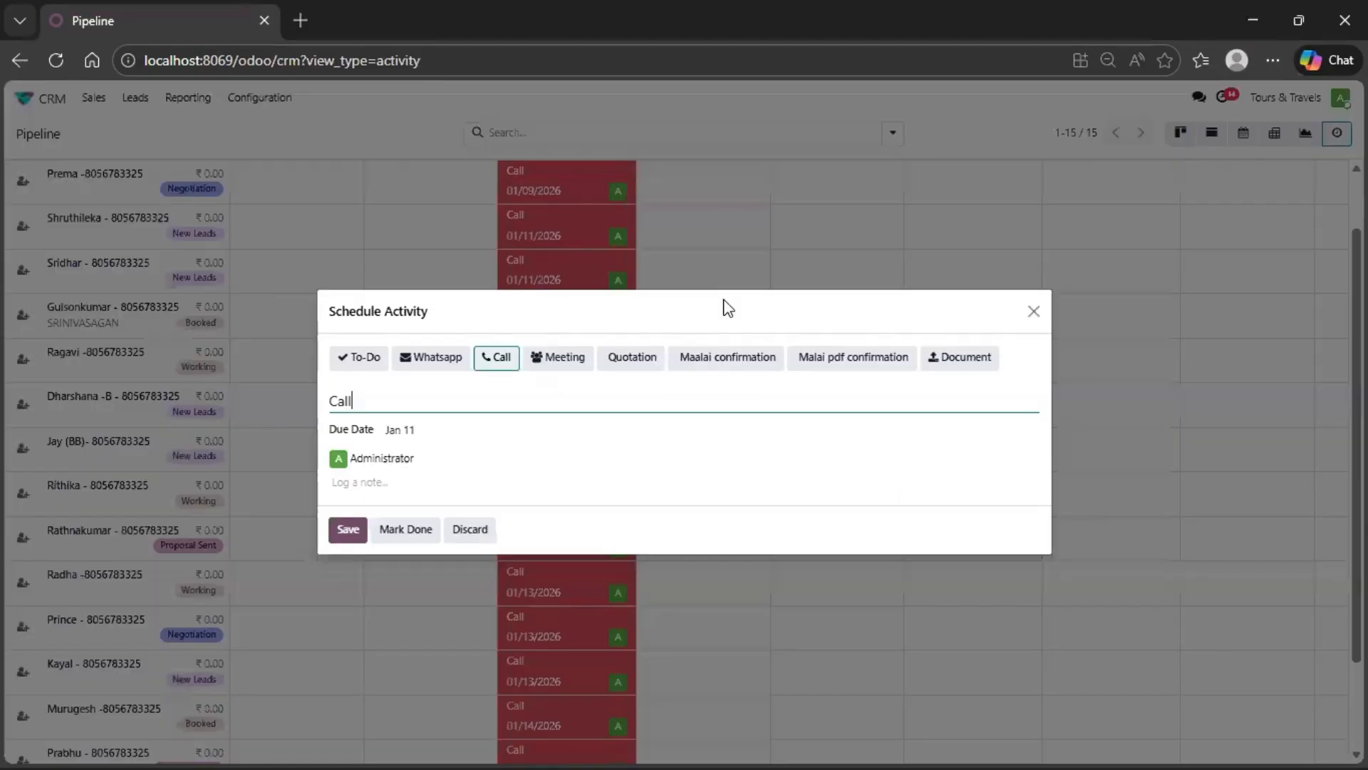
click(431, 435)
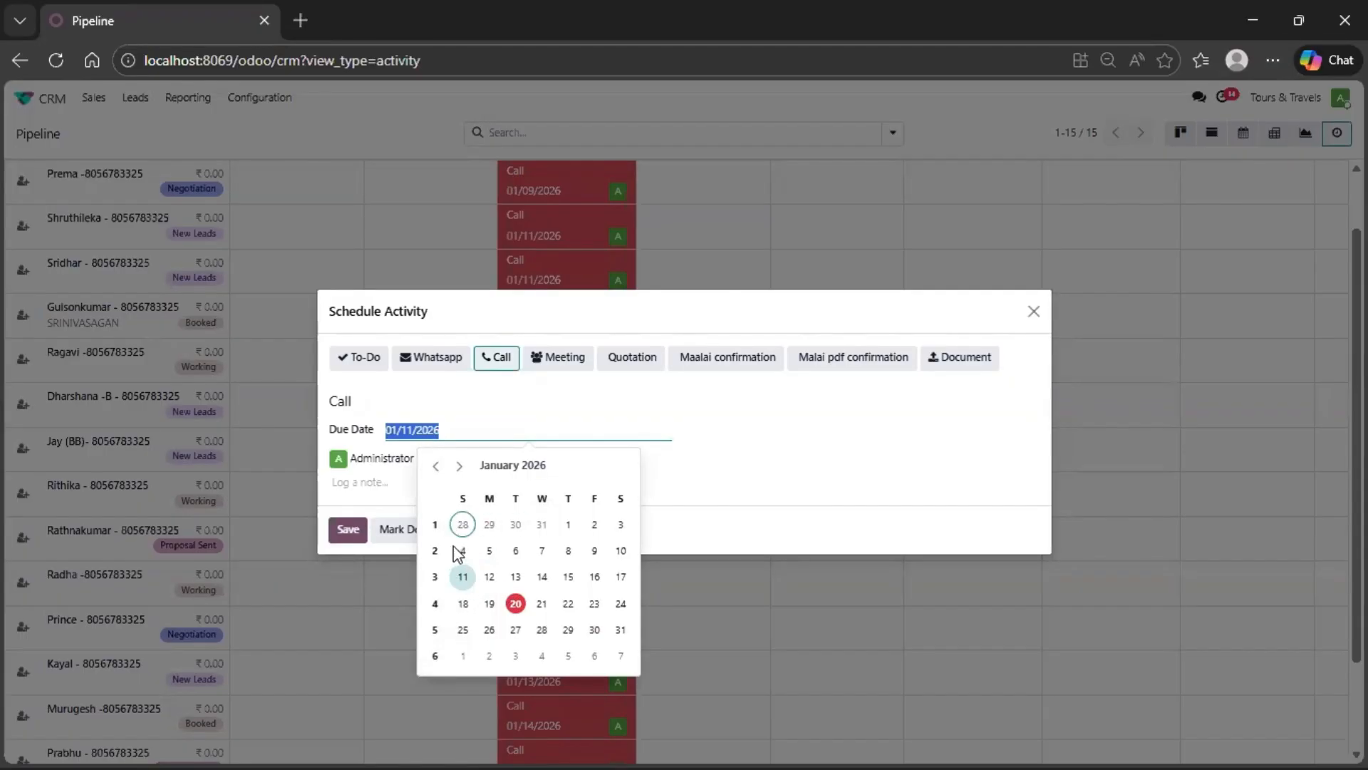
click(1032, 313)
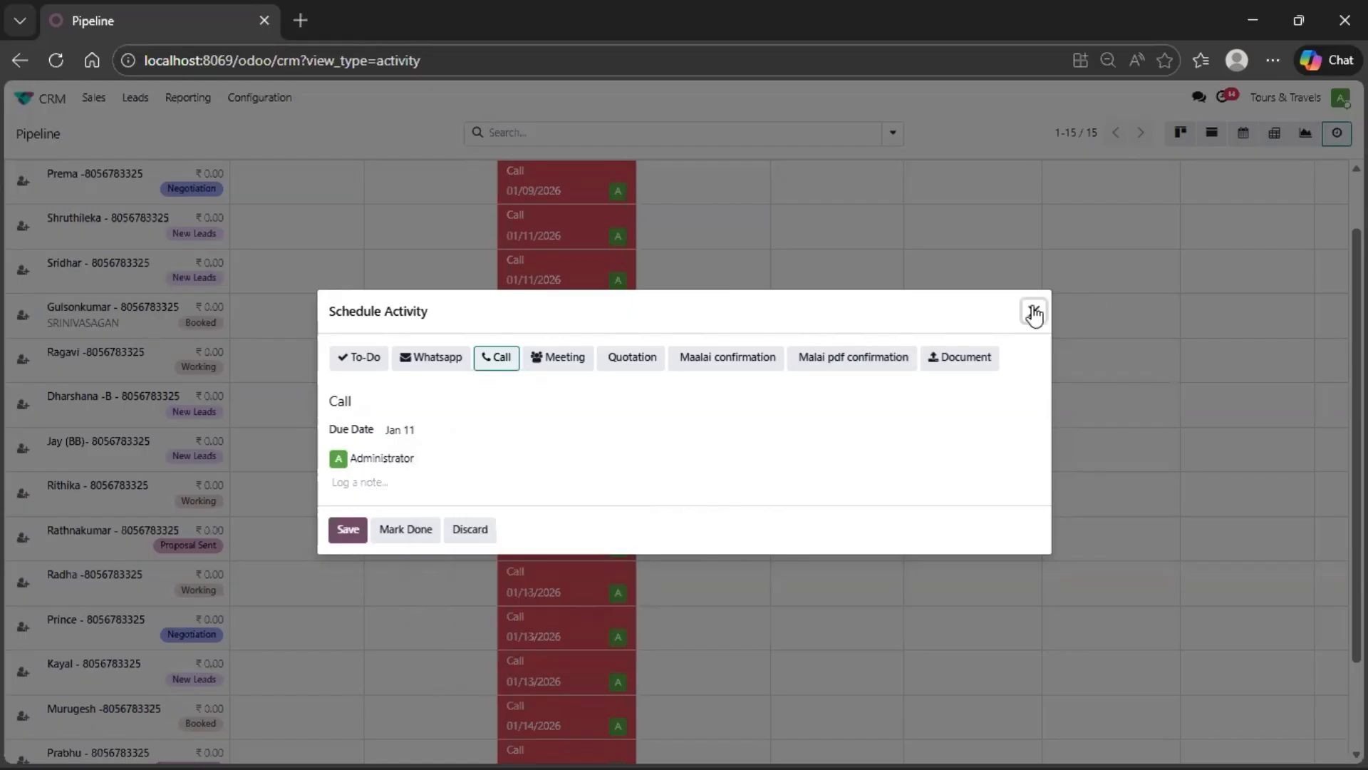
click(1032, 313)
scroll(748, 434, down, 2)
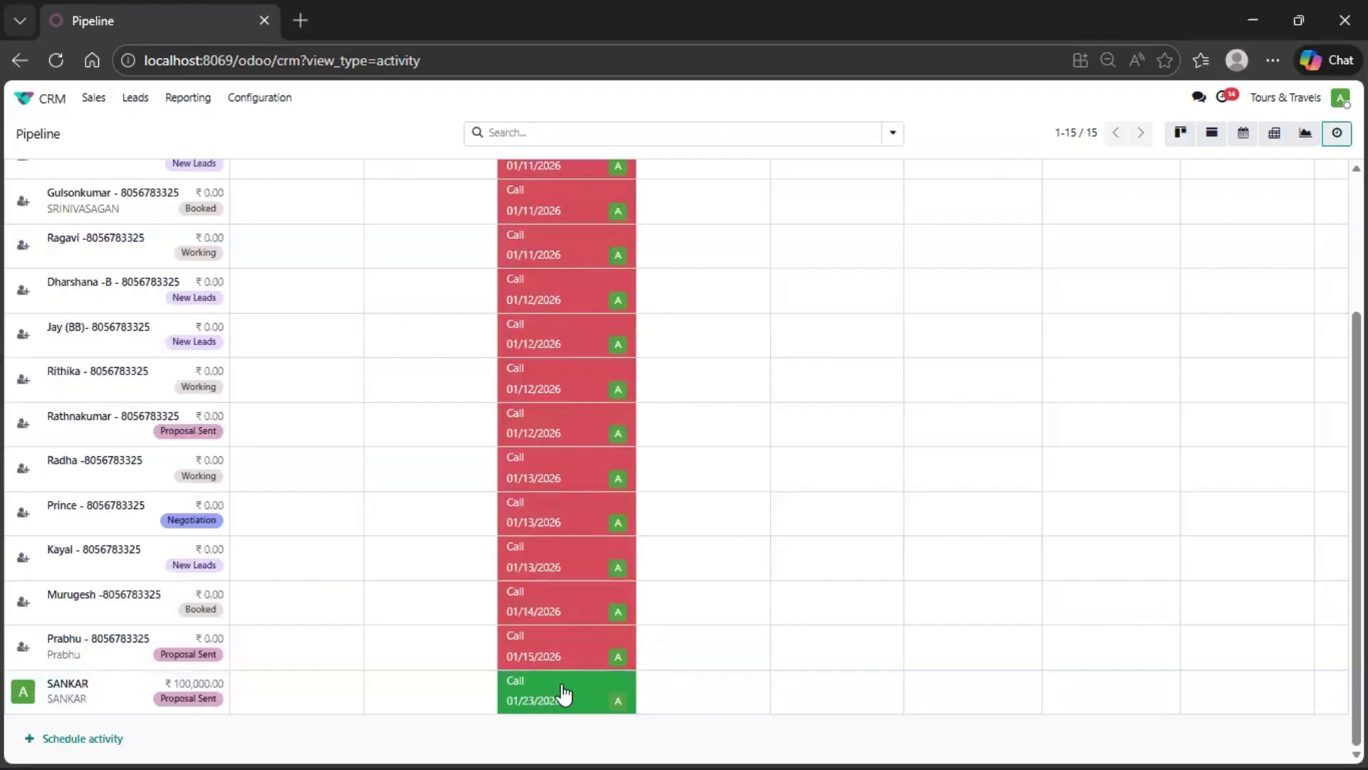
- Reschedule the Call of the opportunity listed just above the ₹100,000 one to January 20, 2026 and save it
click(570, 643)
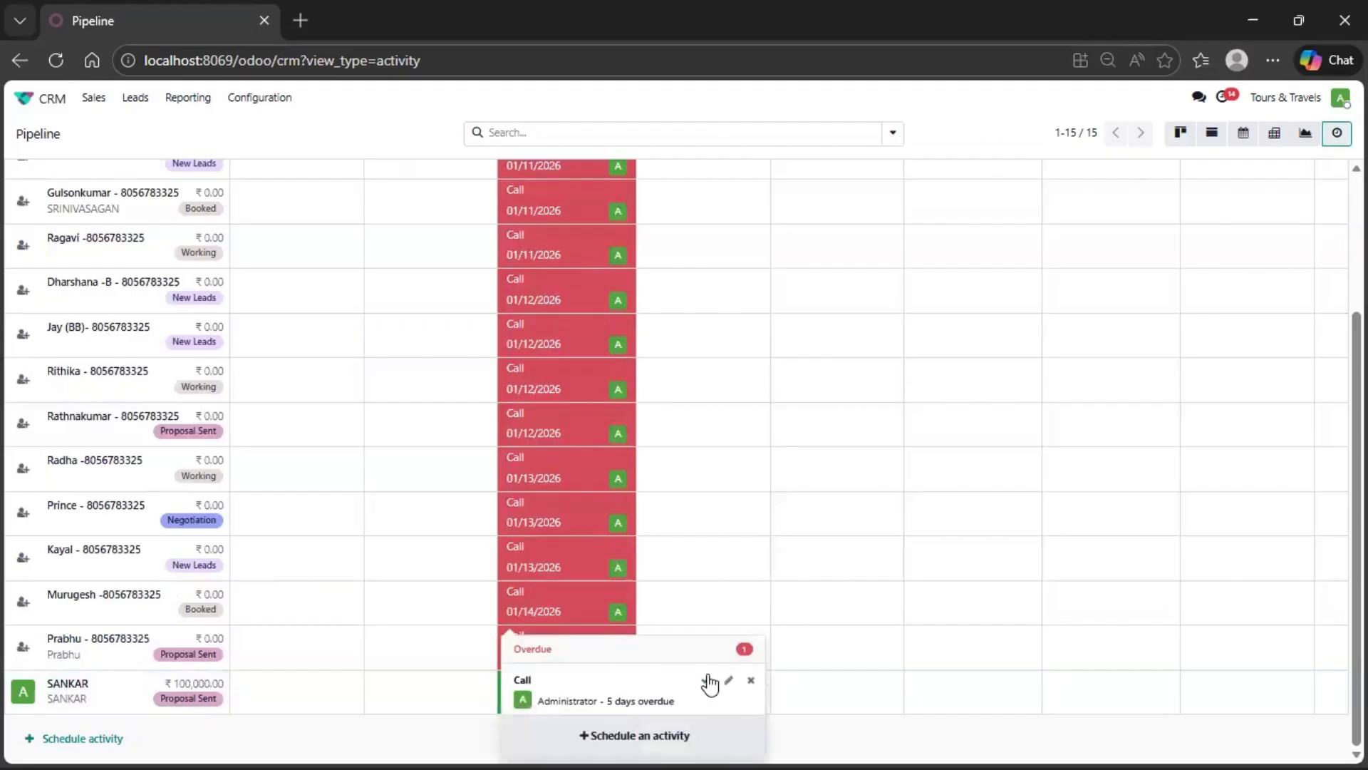
click(727, 681)
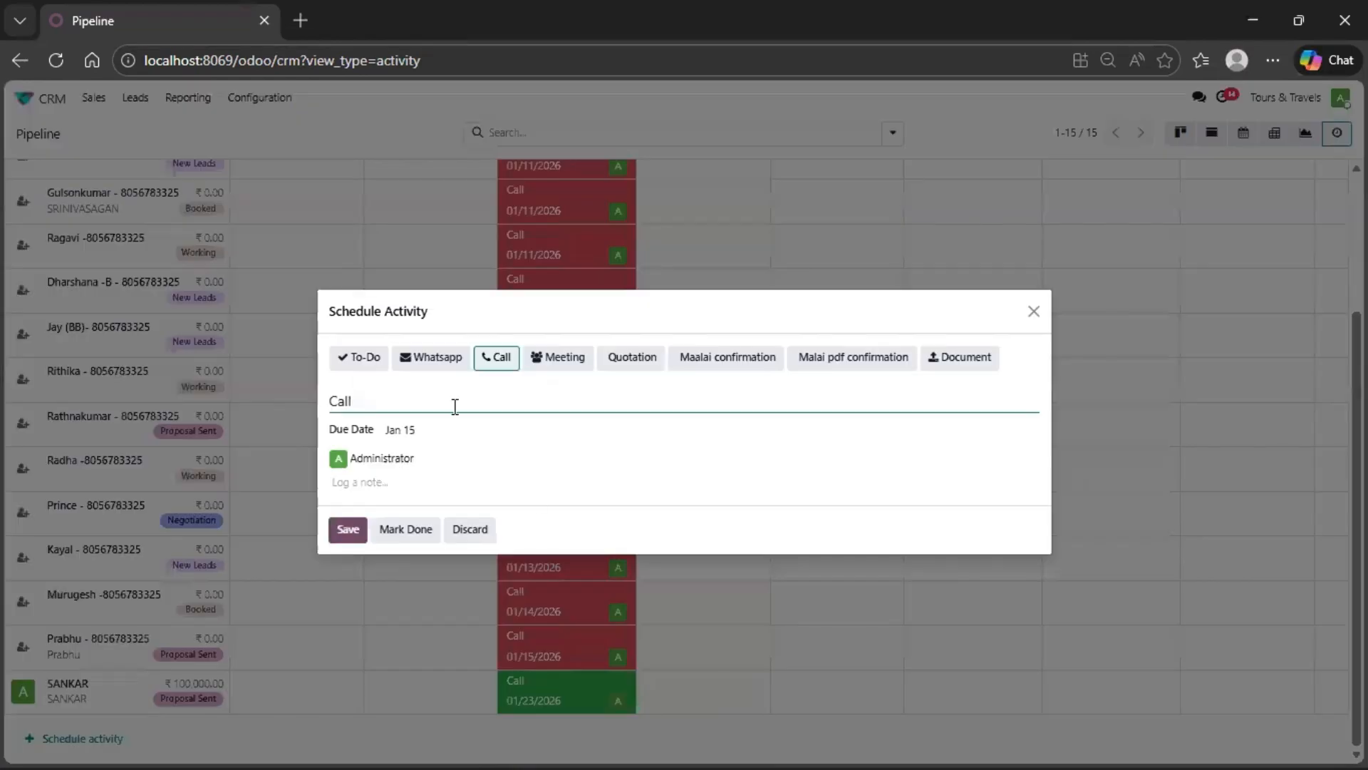
click(405, 431)
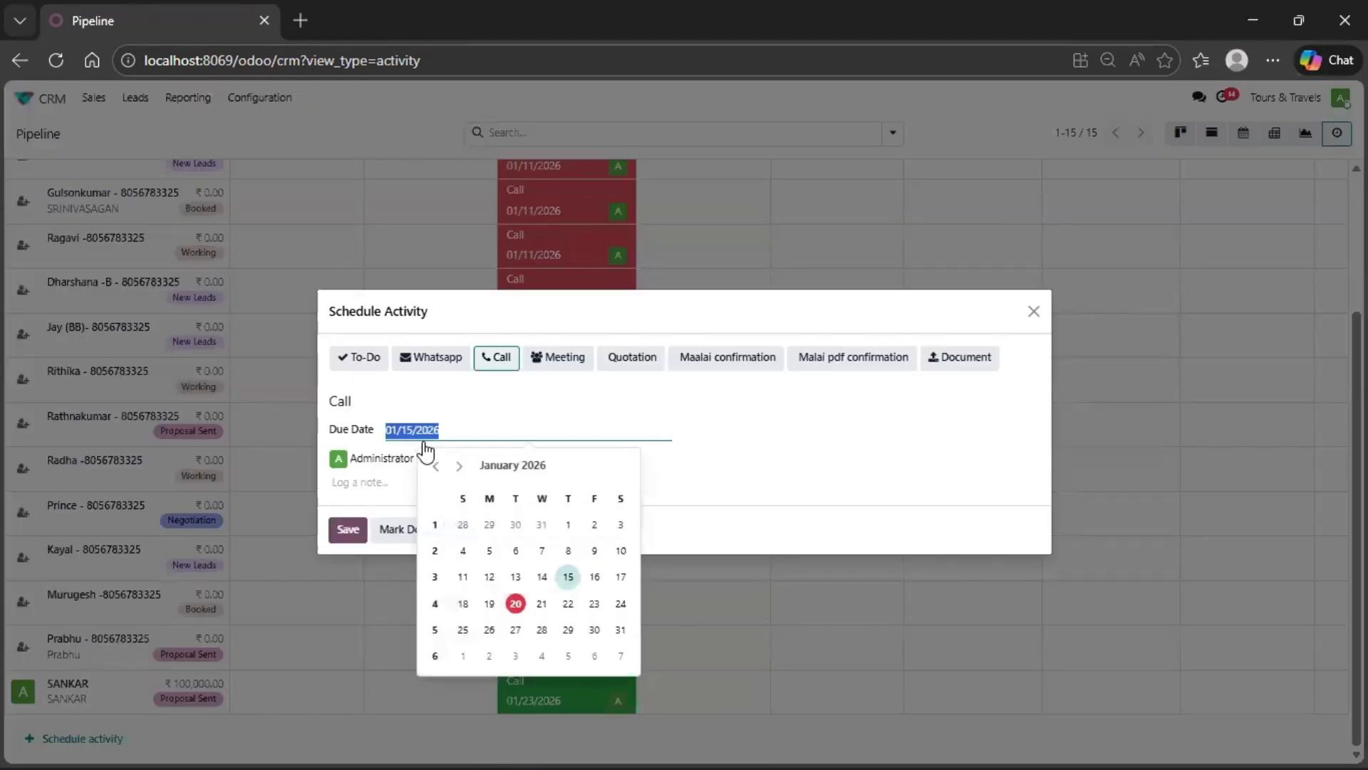
click(512, 604)
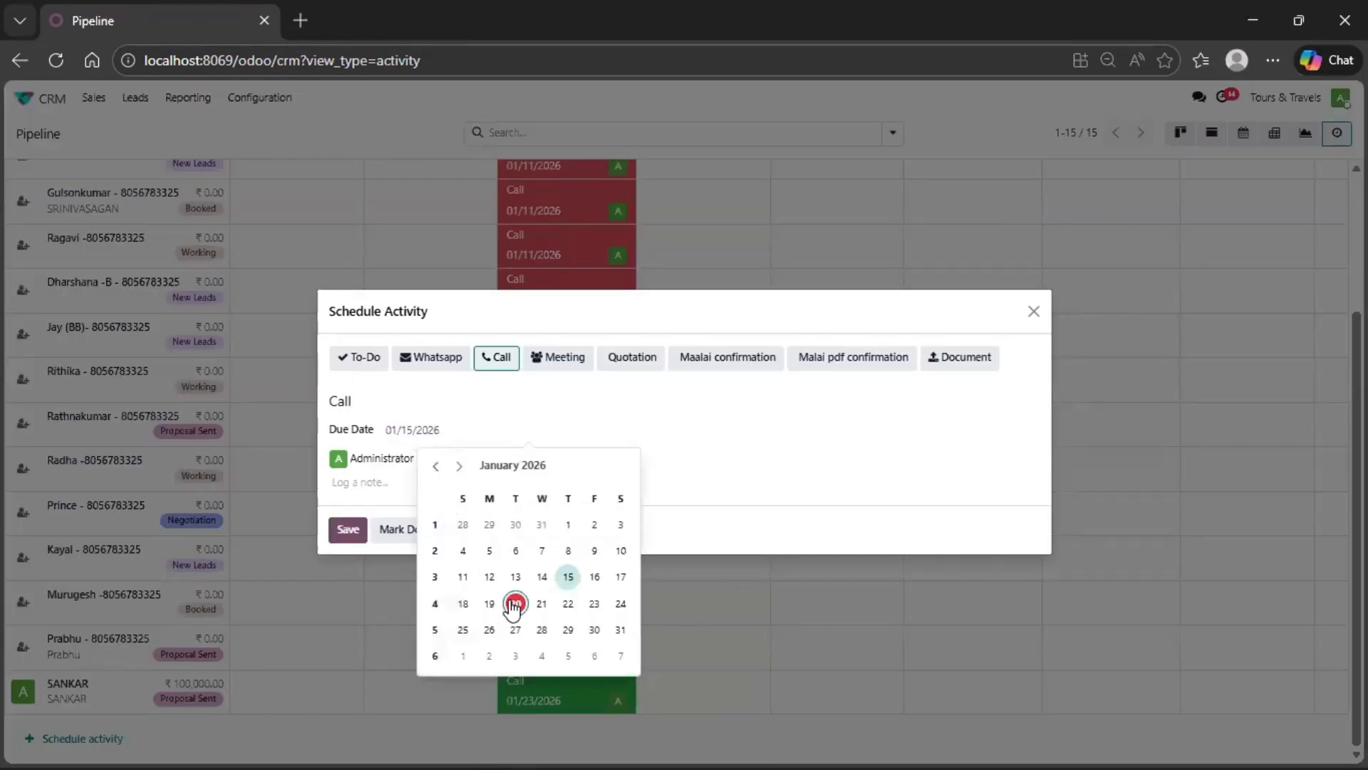
click(348, 533)
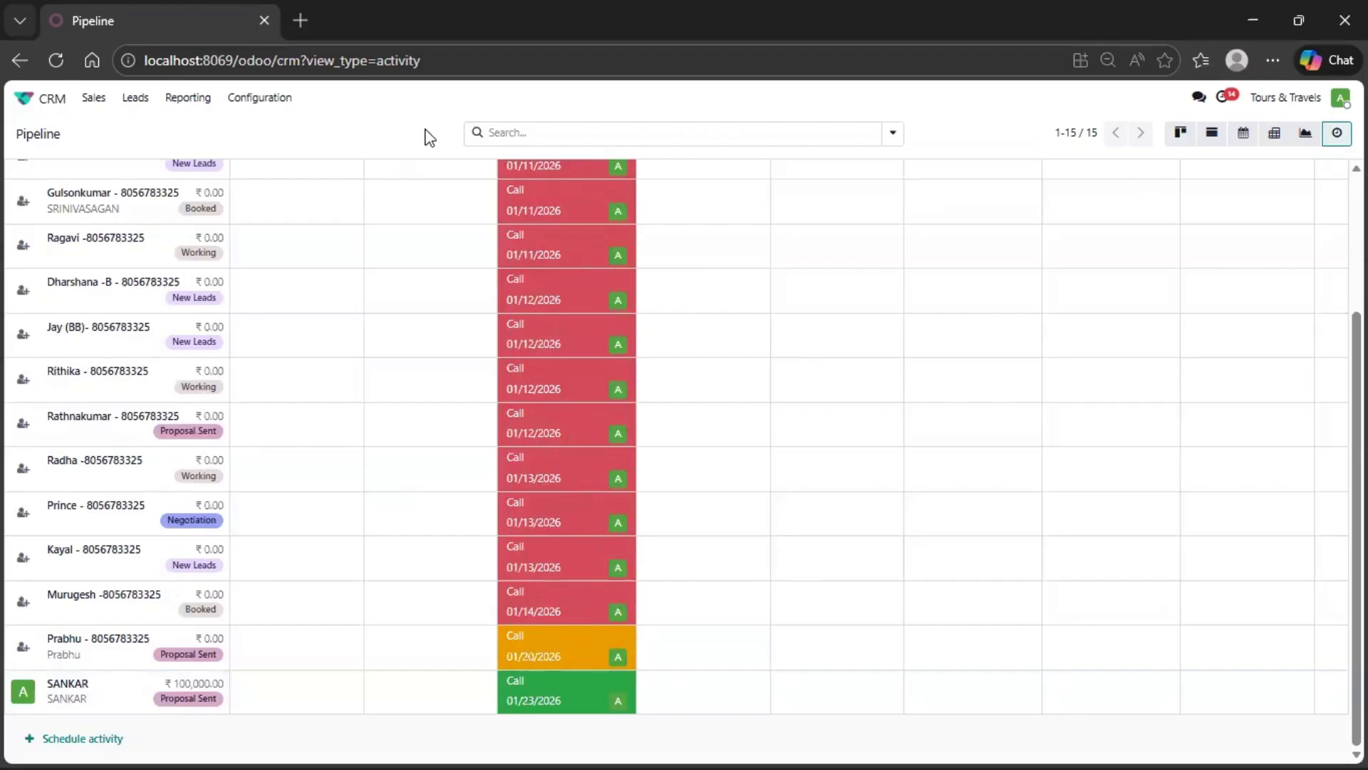
- Return to the pipeline and open the ₹100,000 Andaman opportunity in Proposal Sent
scroll(596, 340, up, 3)
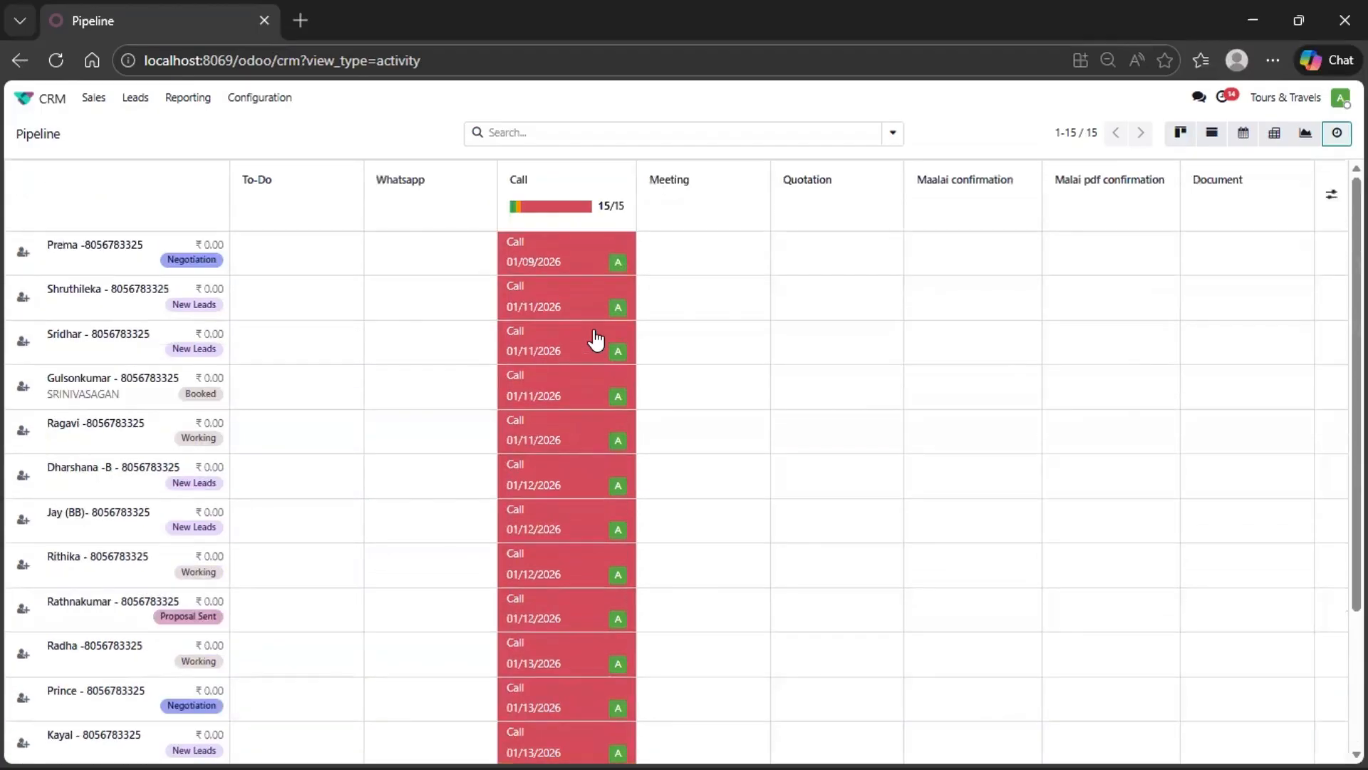
click(93, 97)
click(108, 126)
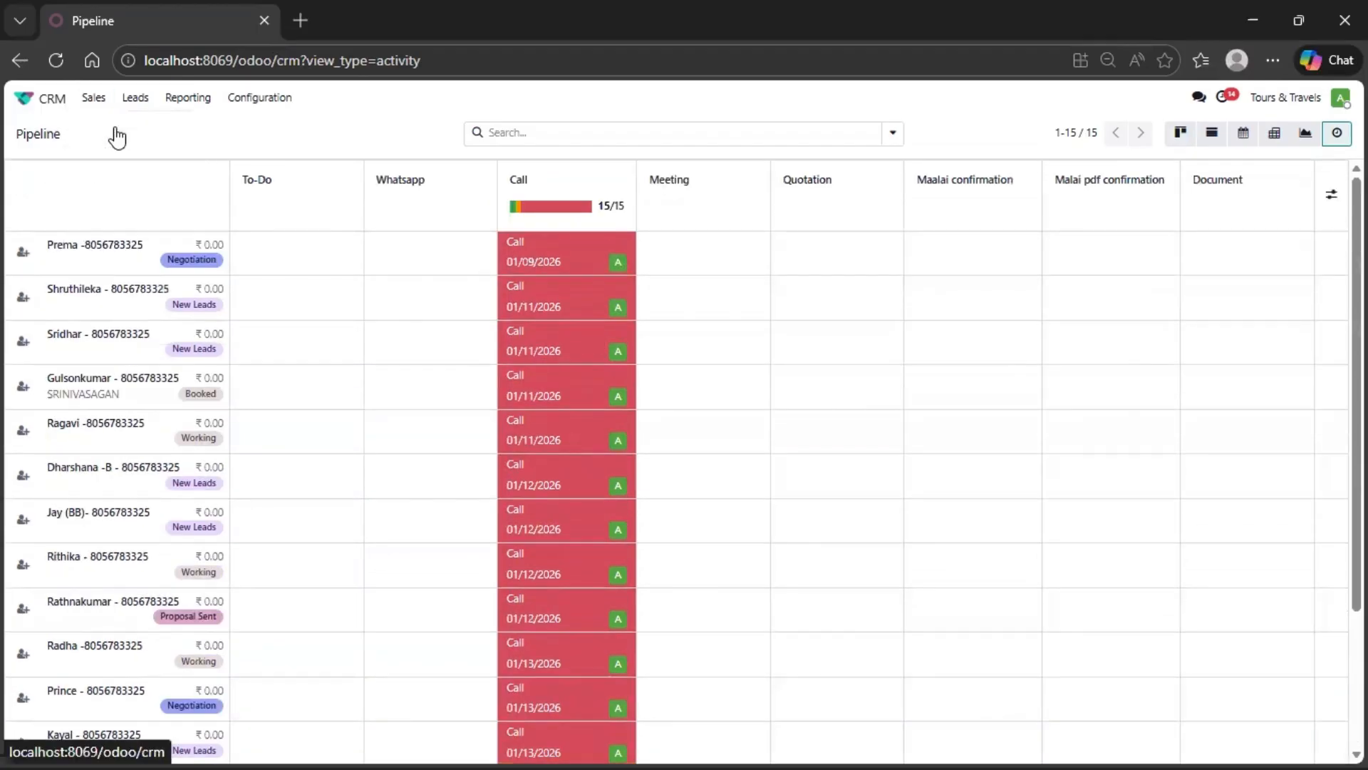
click(421, 272)
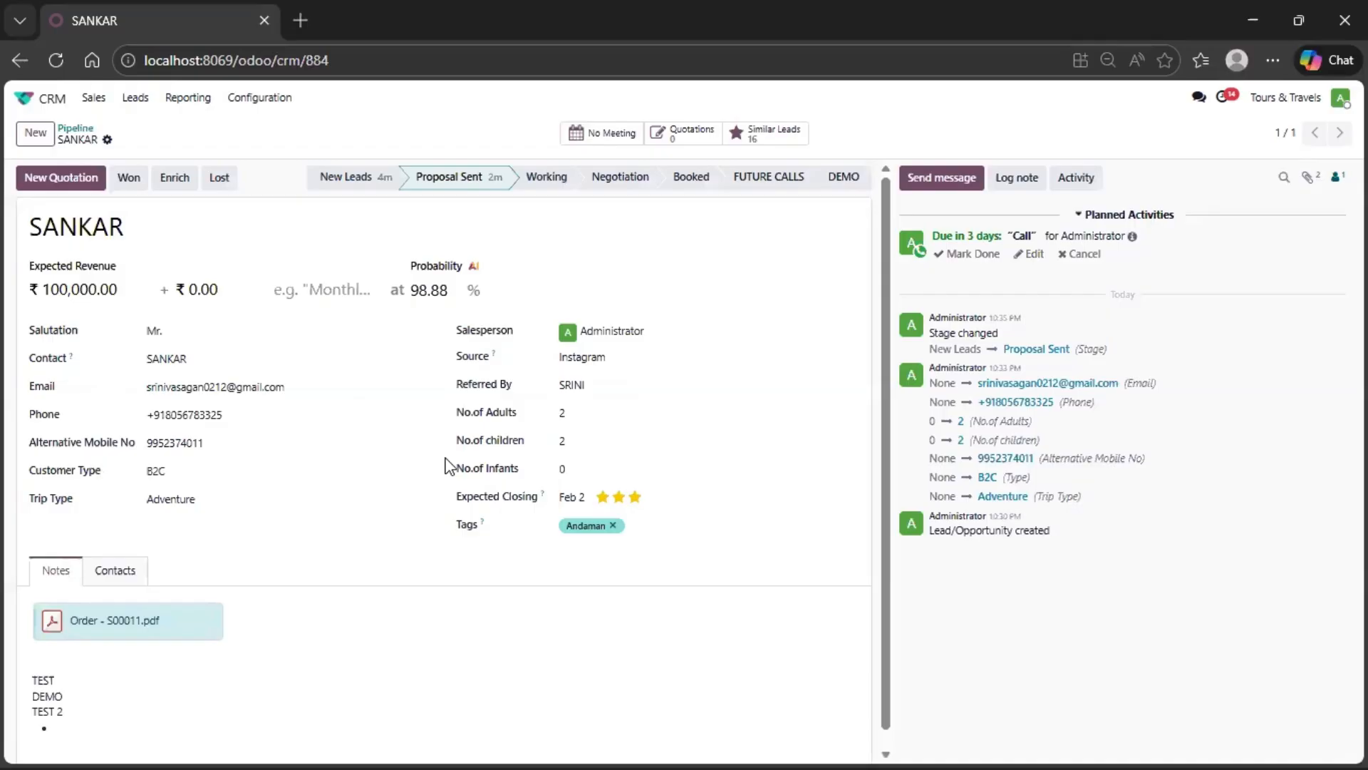
- Mark the planned Call as done with the feedback "DONE" and continue to scheduling the next activity
click(967, 255)
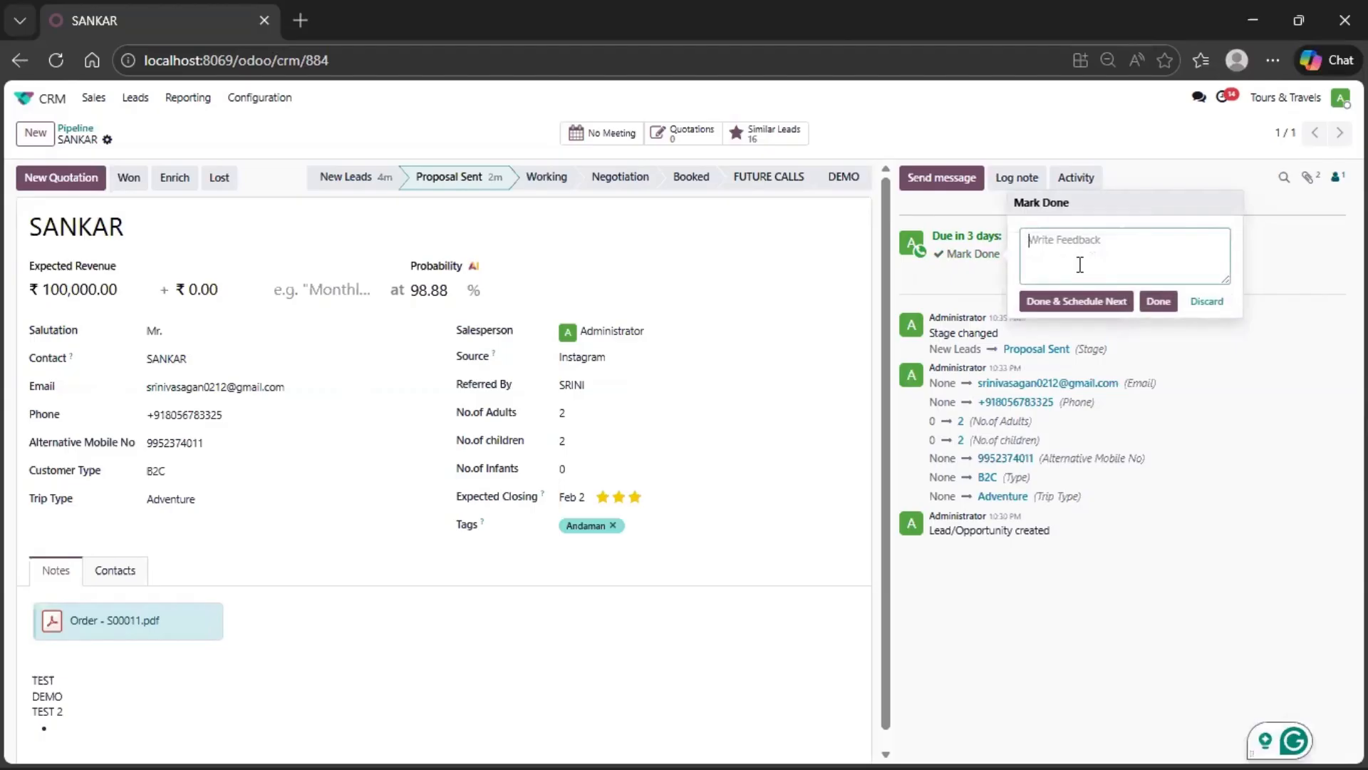
text(DONE)
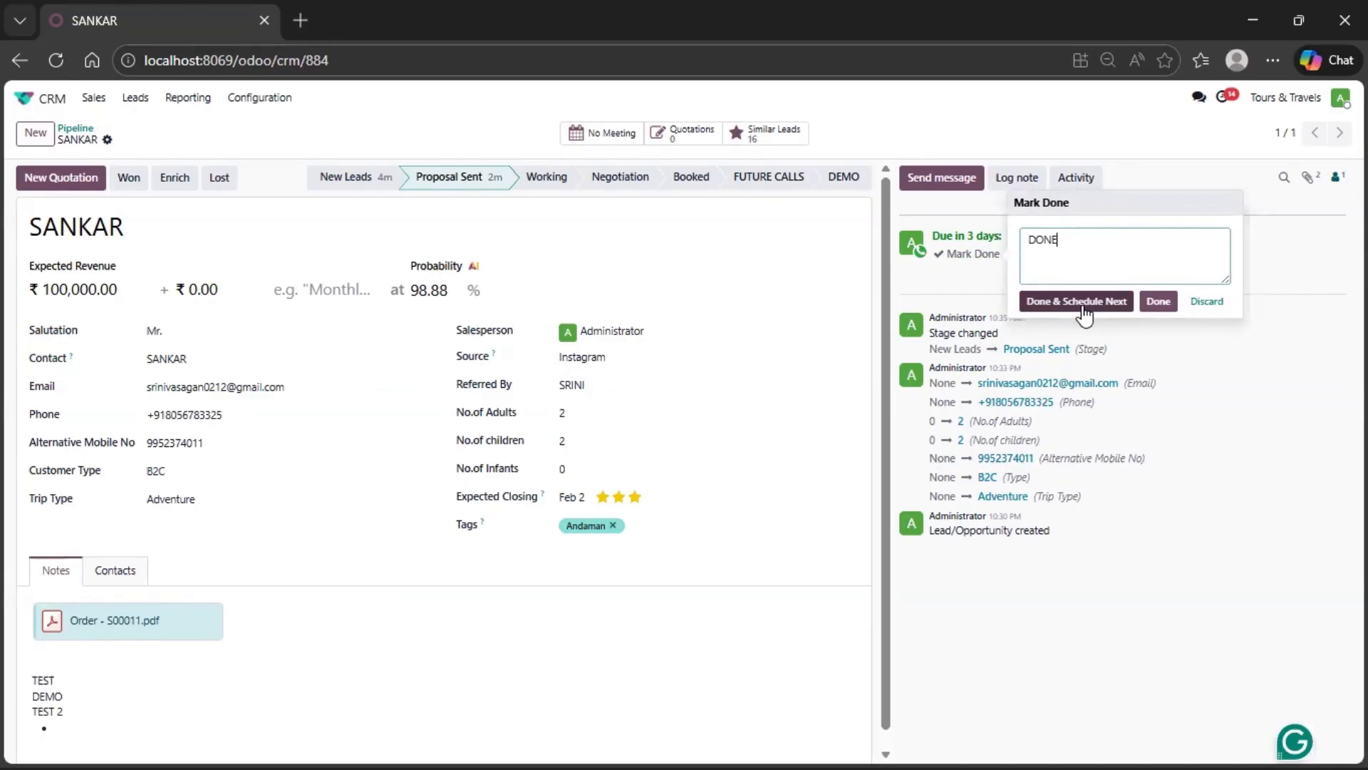
click(1082, 302)
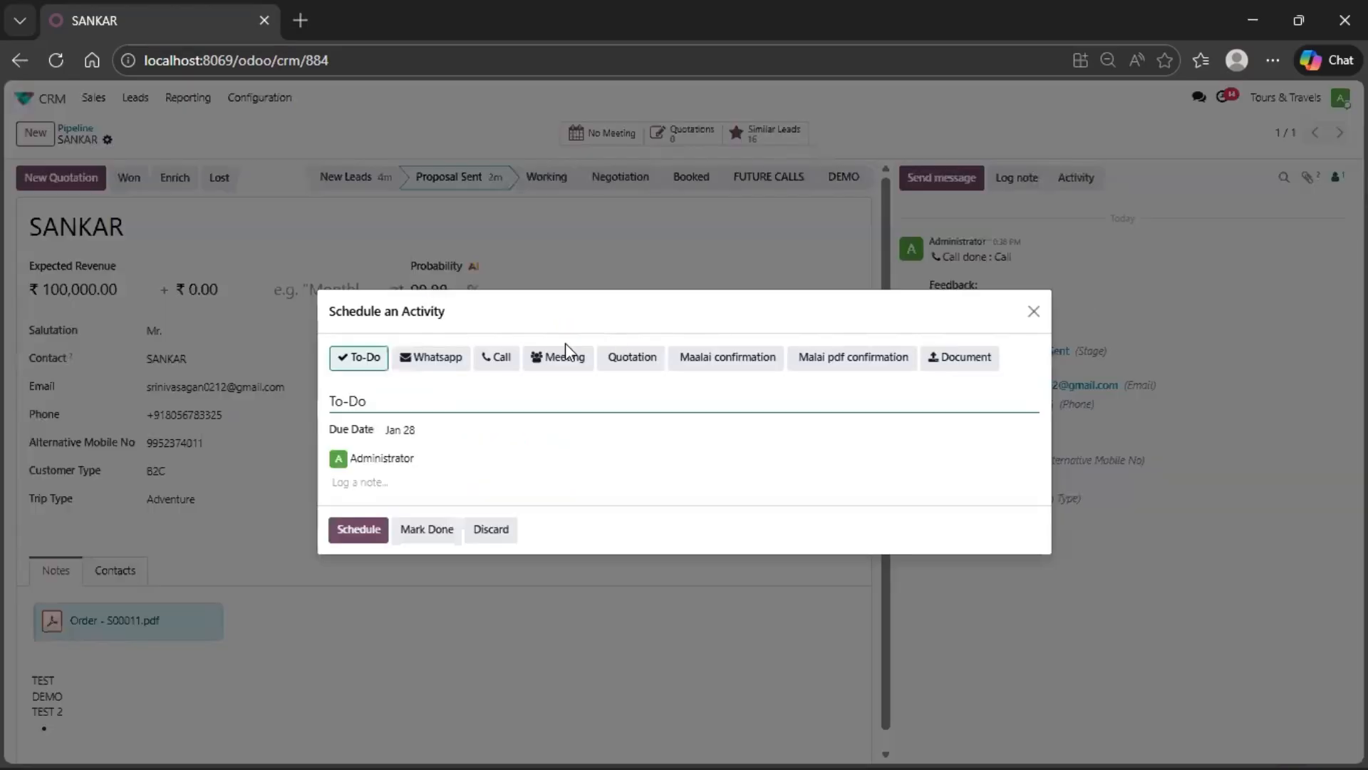
- Schedule a Quotation activity due January 21, 2026, assigned to Administrator, with the note "SEND QUOTATION"
click(630, 365)
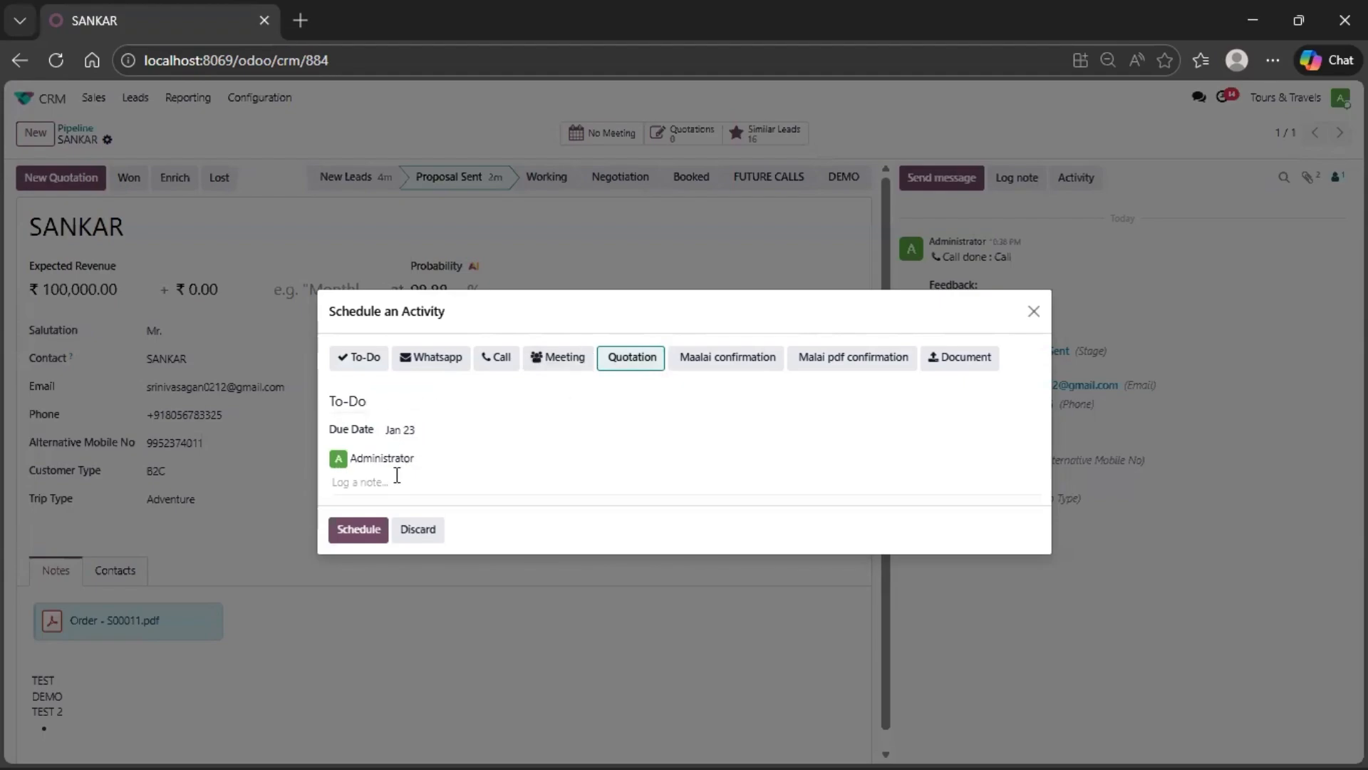
click(433, 431)
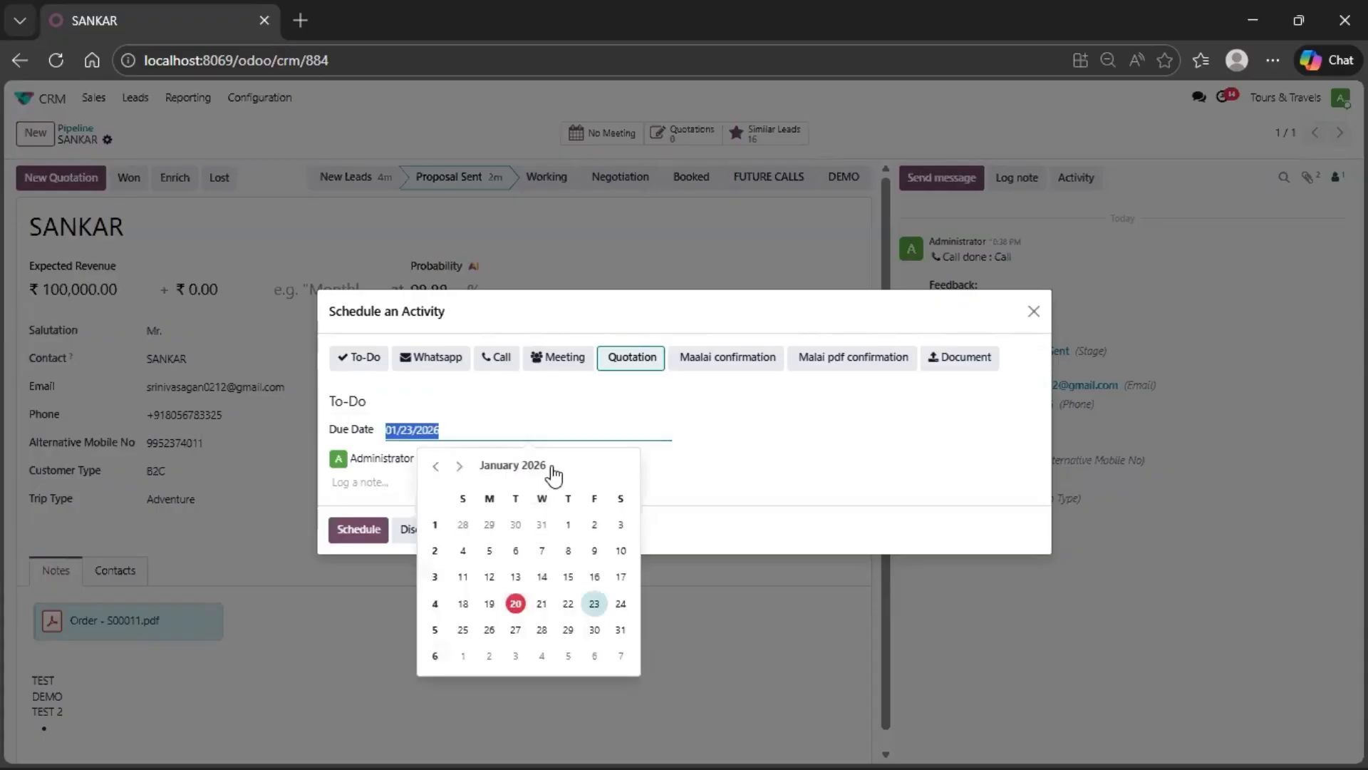
click(543, 605)
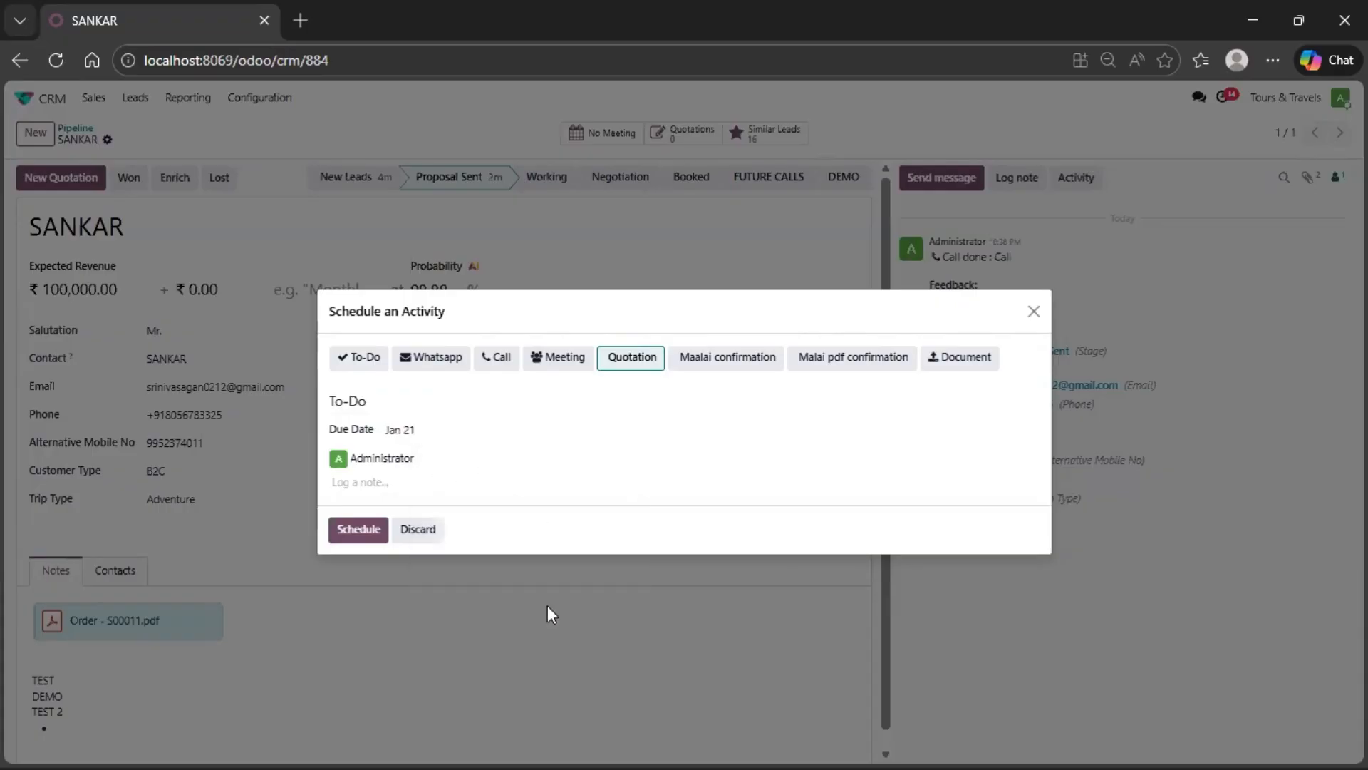
click(385, 487)
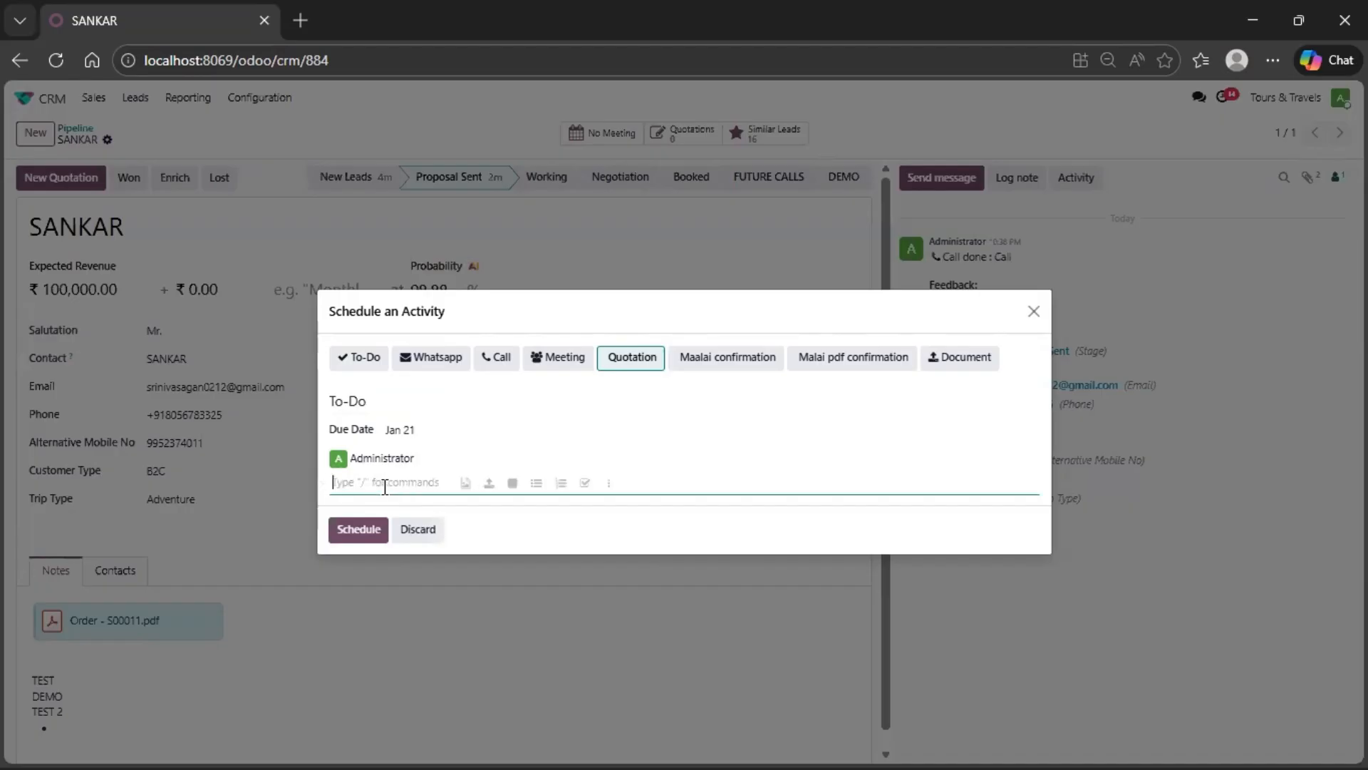
text(SEND)
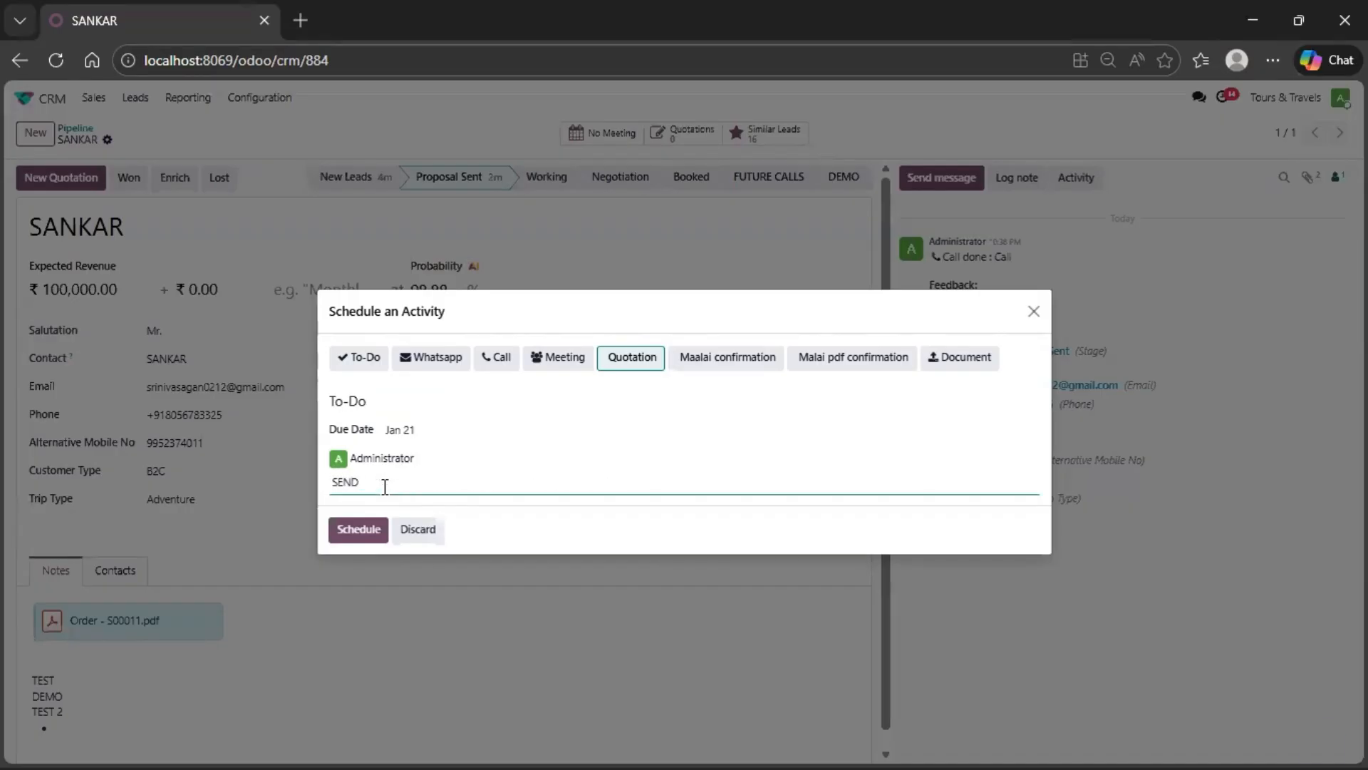
text( QUOTAT)
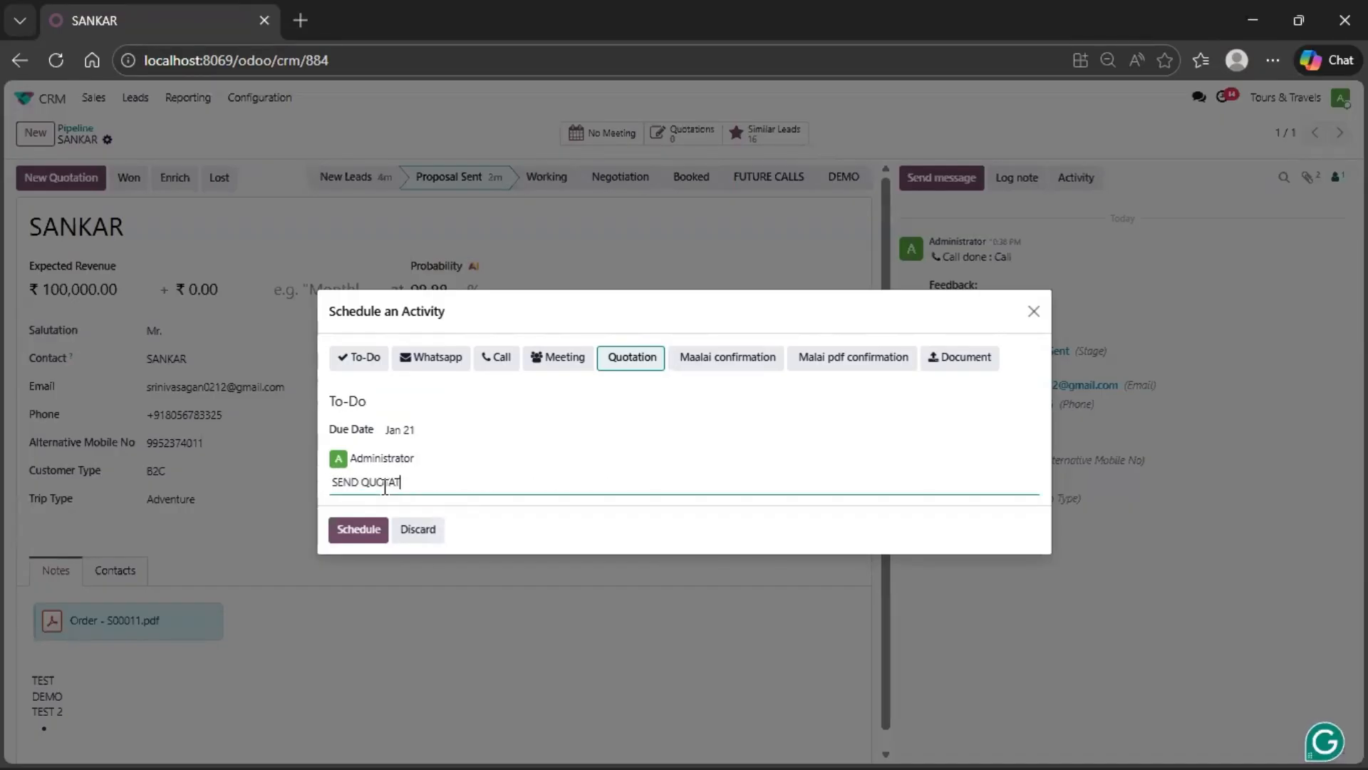
text(ION)
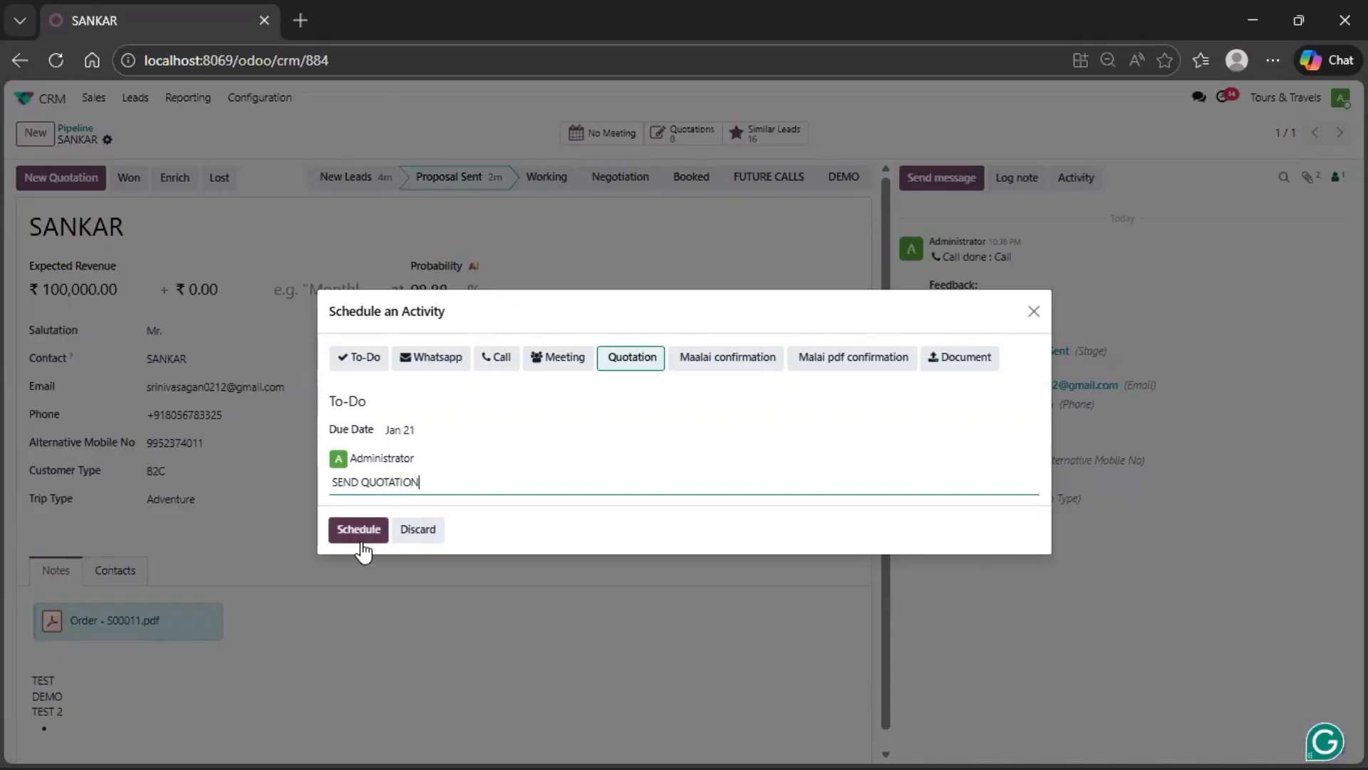
click(362, 534)
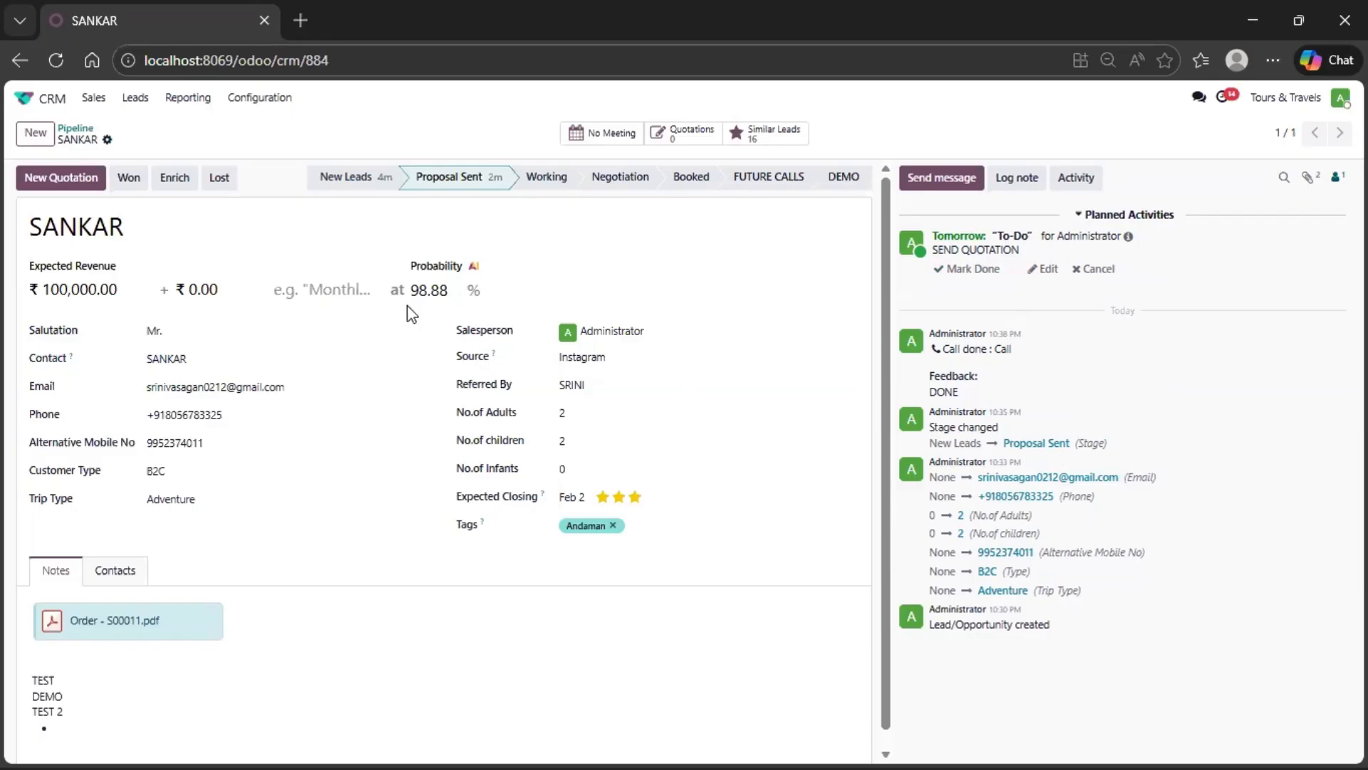
- Move the opportunity to the Working stage, then create a new quotation from it and look over its terms
click(540, 180)
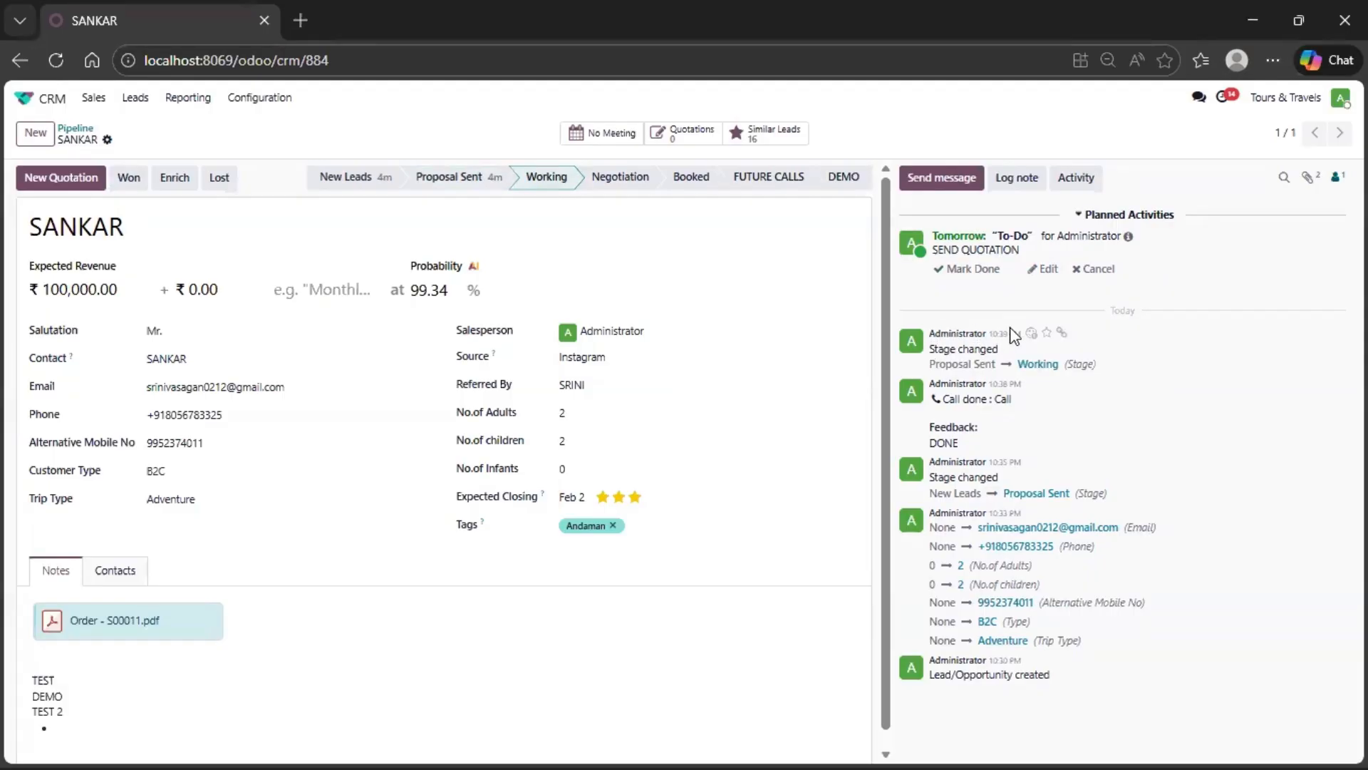
mouse_move(1012, 335)
click(61, 179)
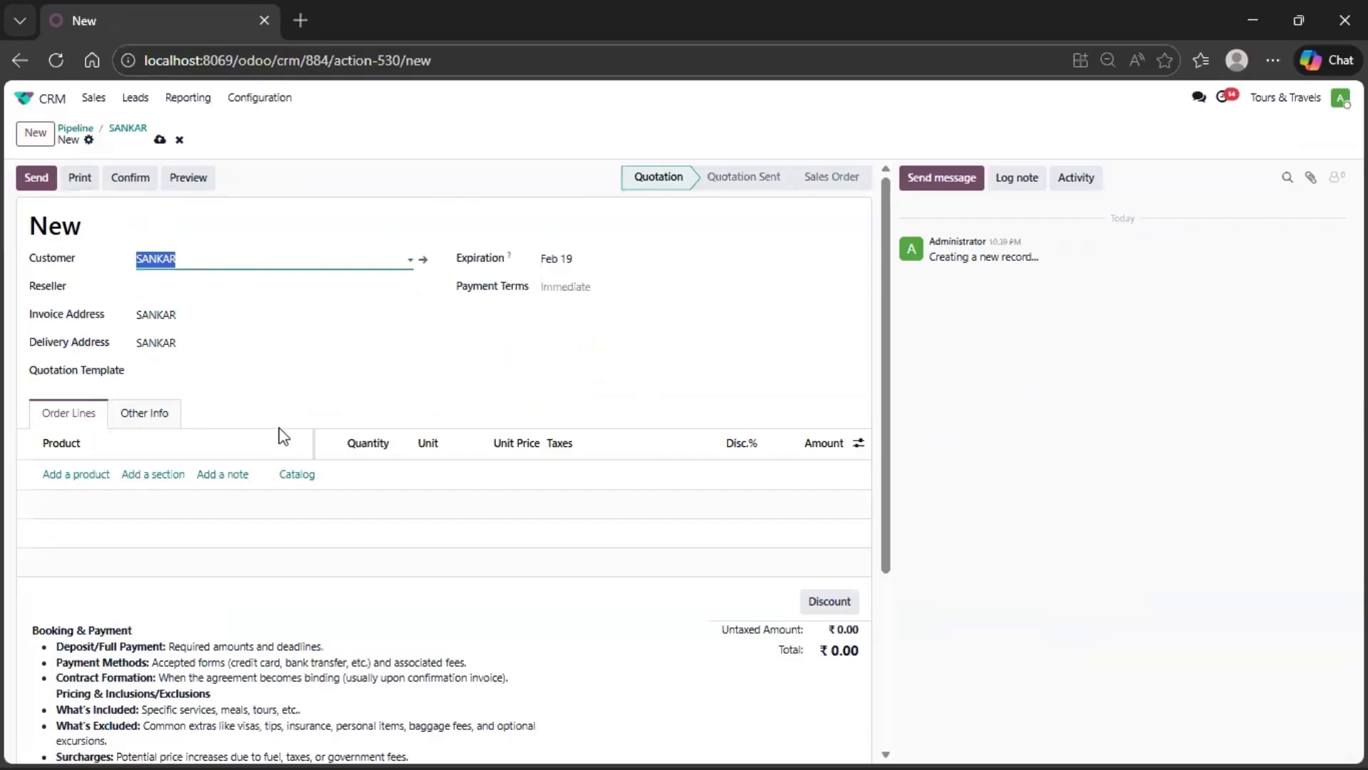
scroll(281, 434, down, 3)
scroll(281, 428, down, 1)
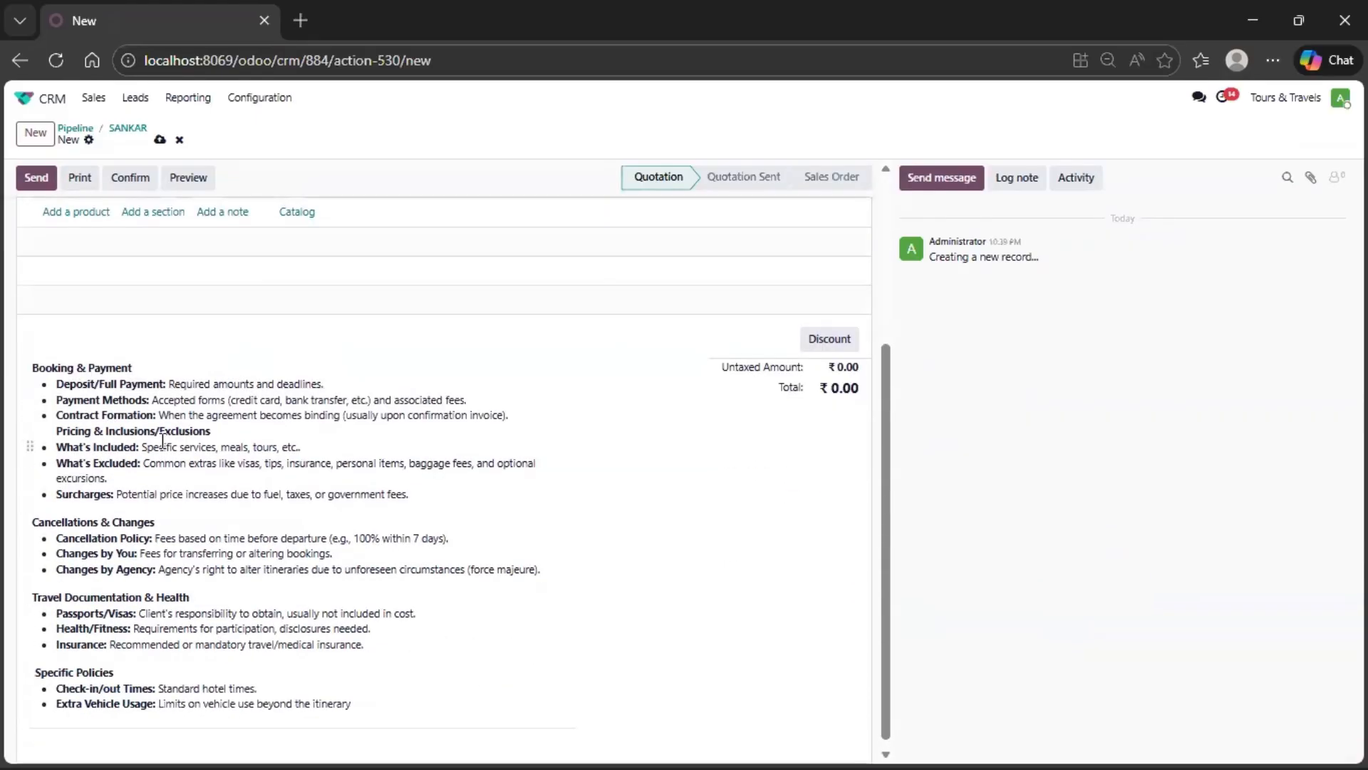
scroll(162, 441, up, 3)
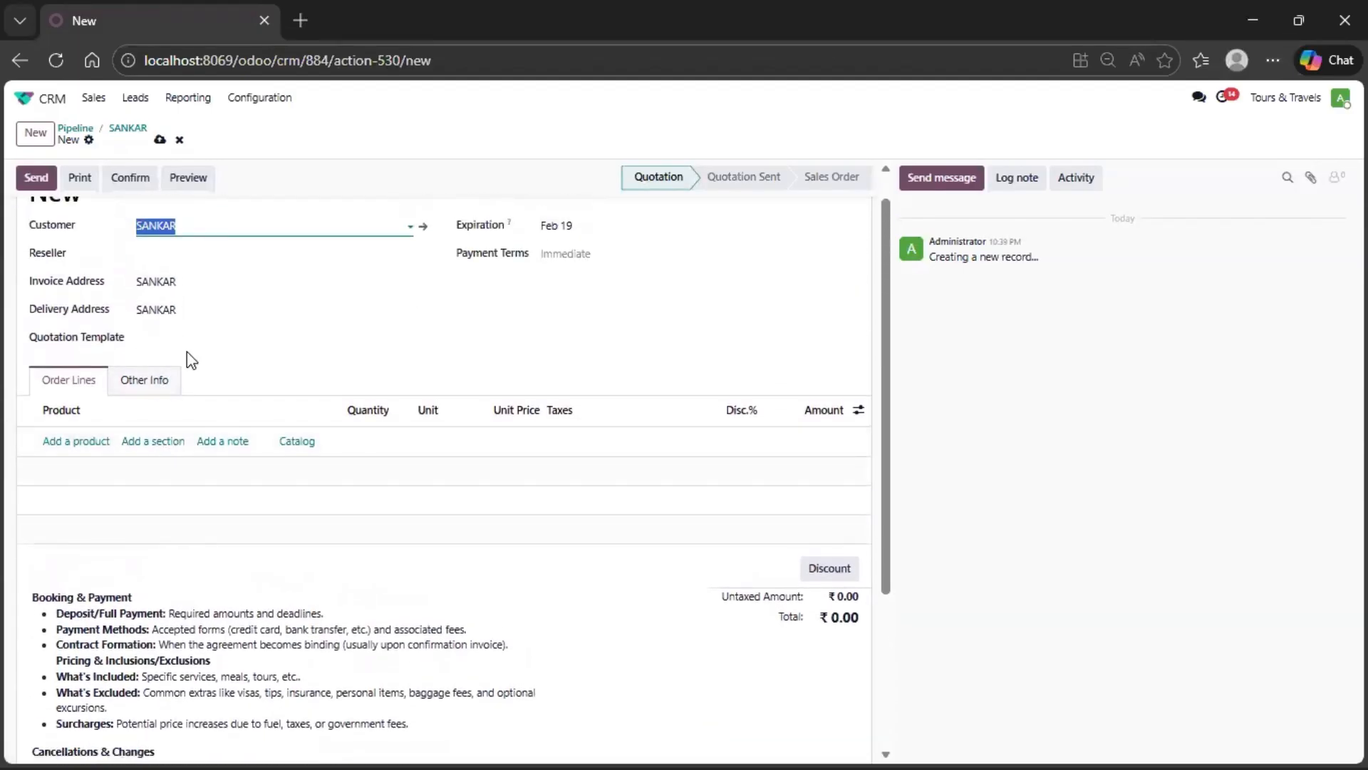
- Add order lines for the Andaman, Flights and Meals products to the quotation
click(89, 442)
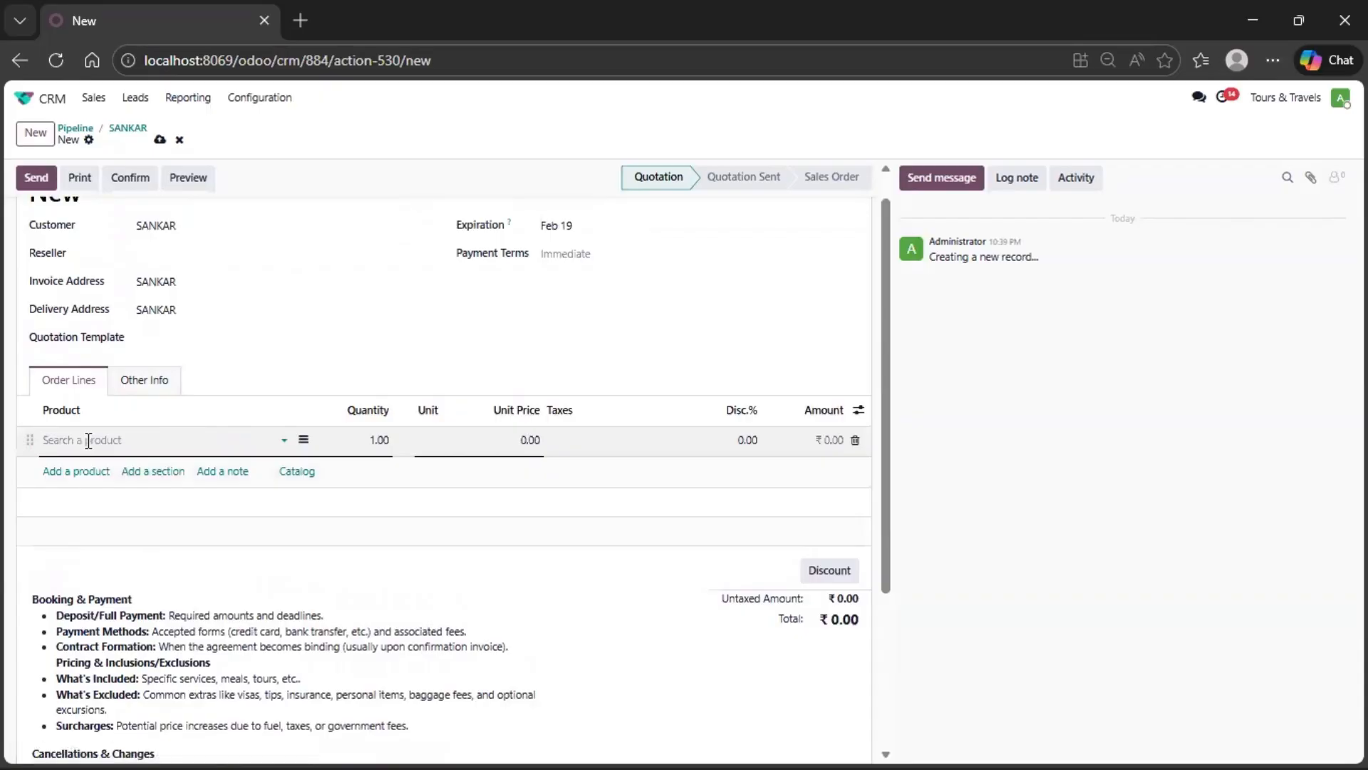
text(AN)
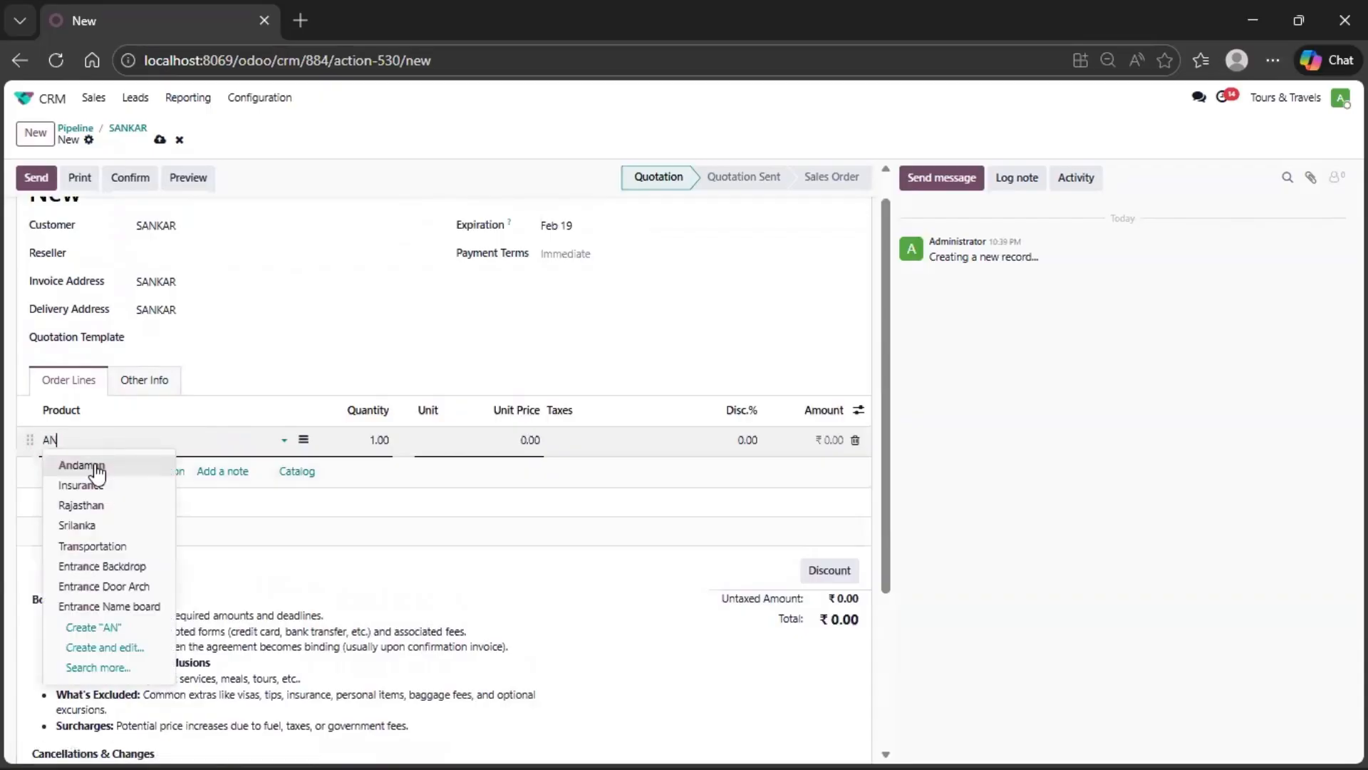
click(97, 468)
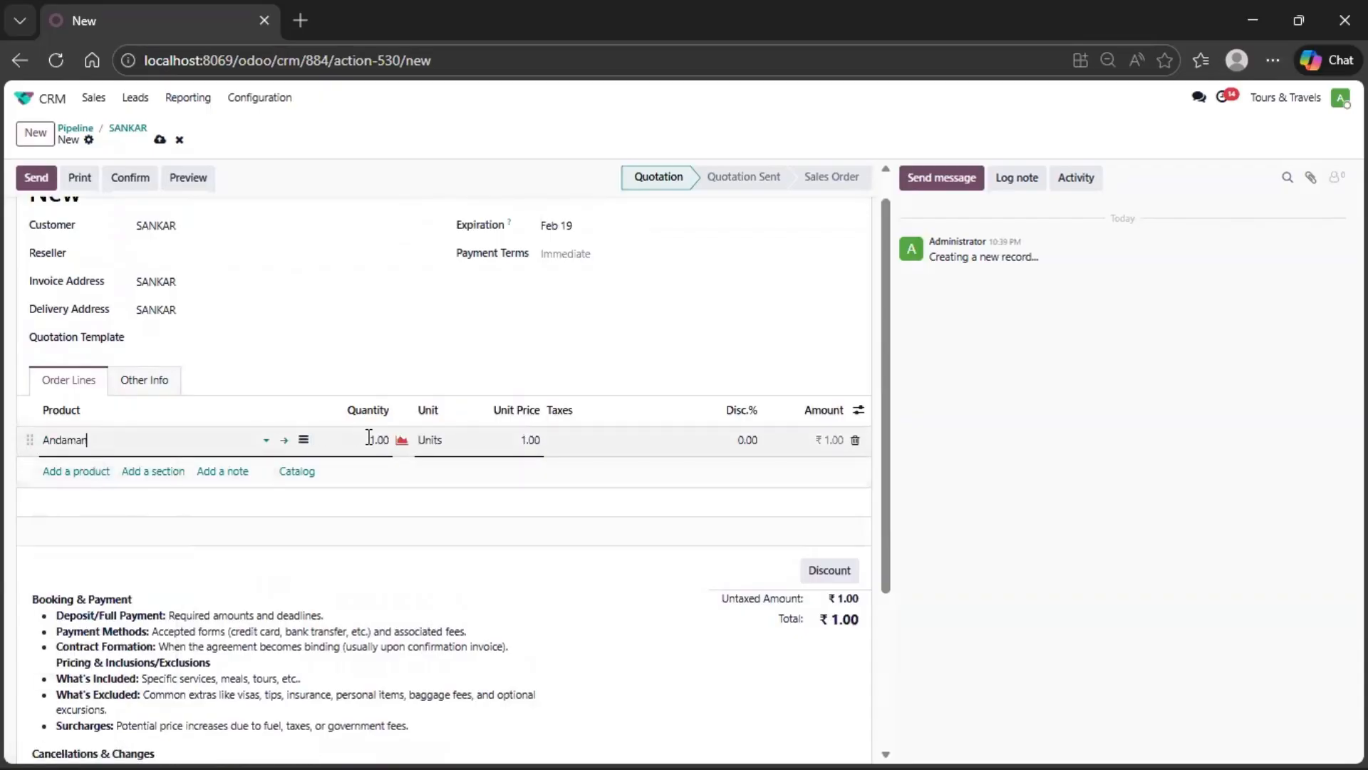
click(76, 471)
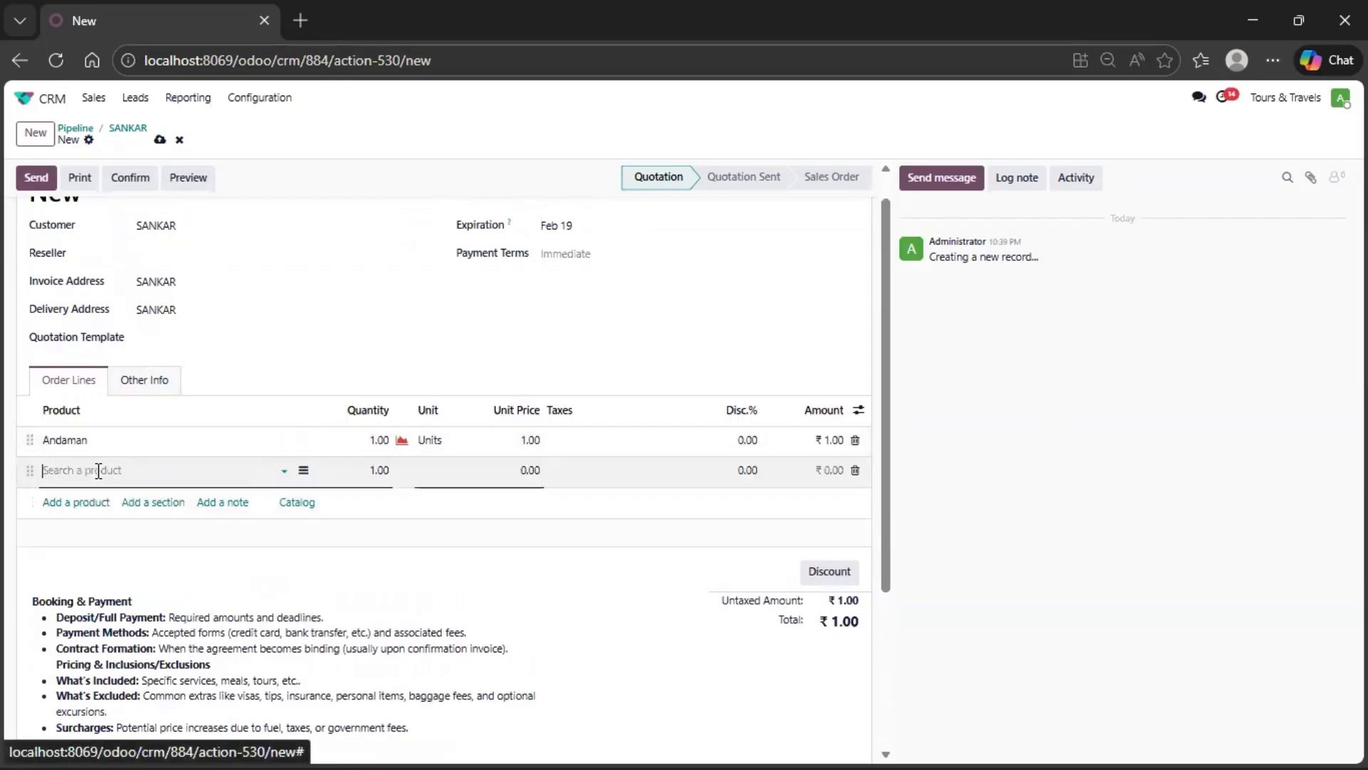
click(98, 470)
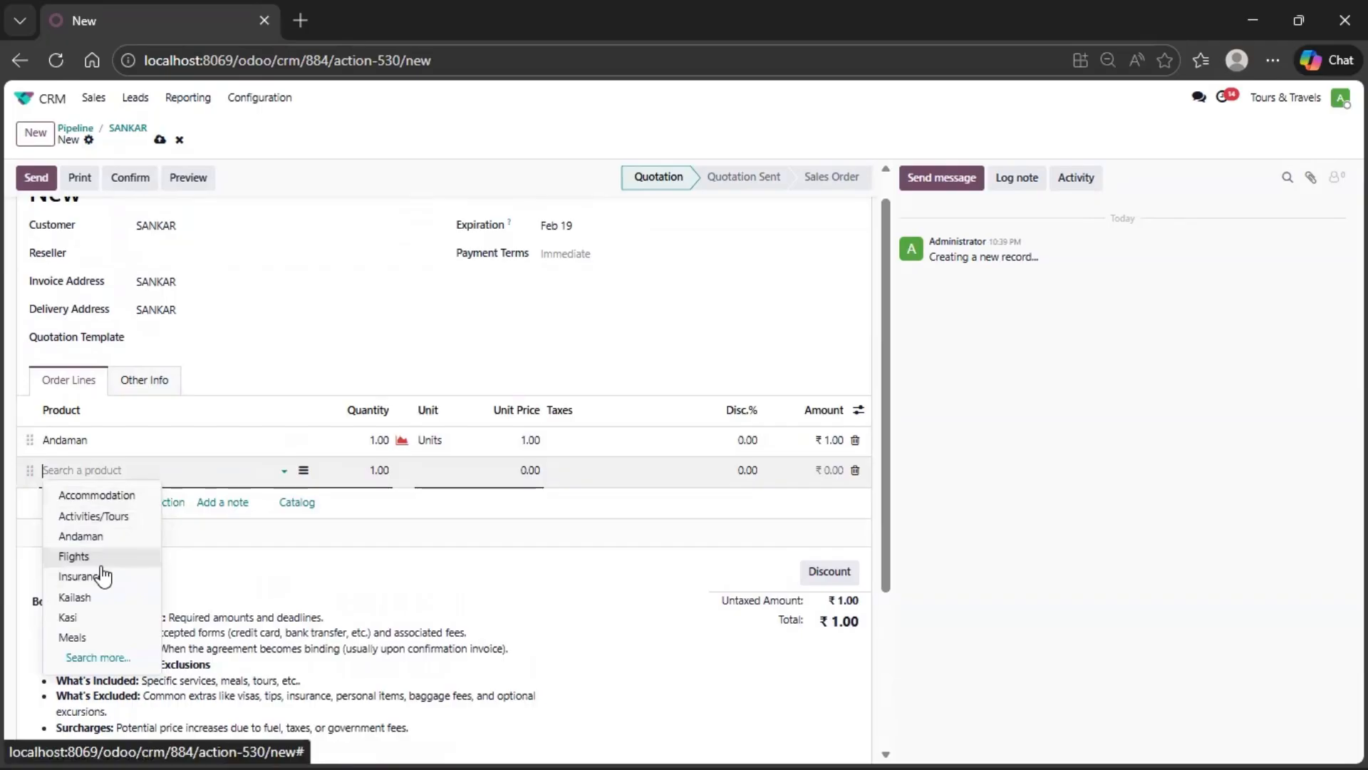
click(98, 557)
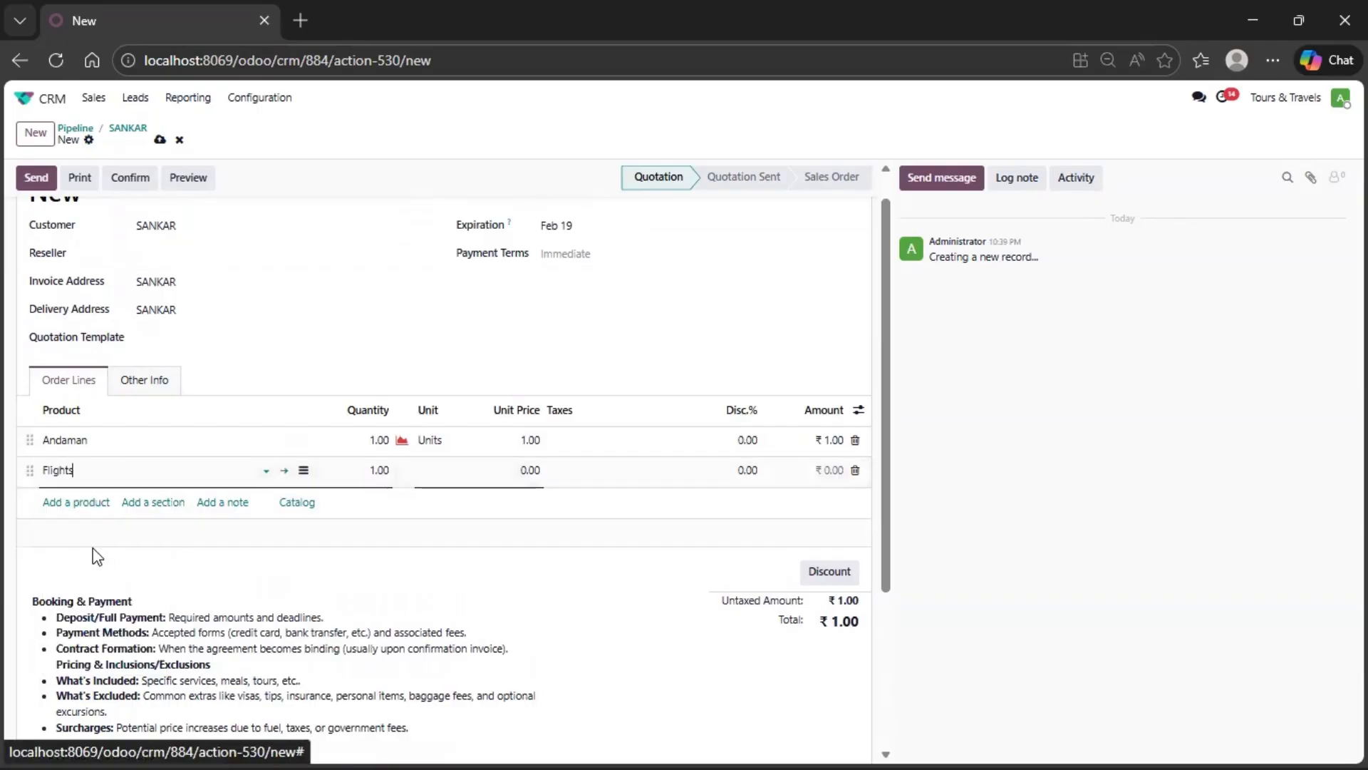
click(87, 503)
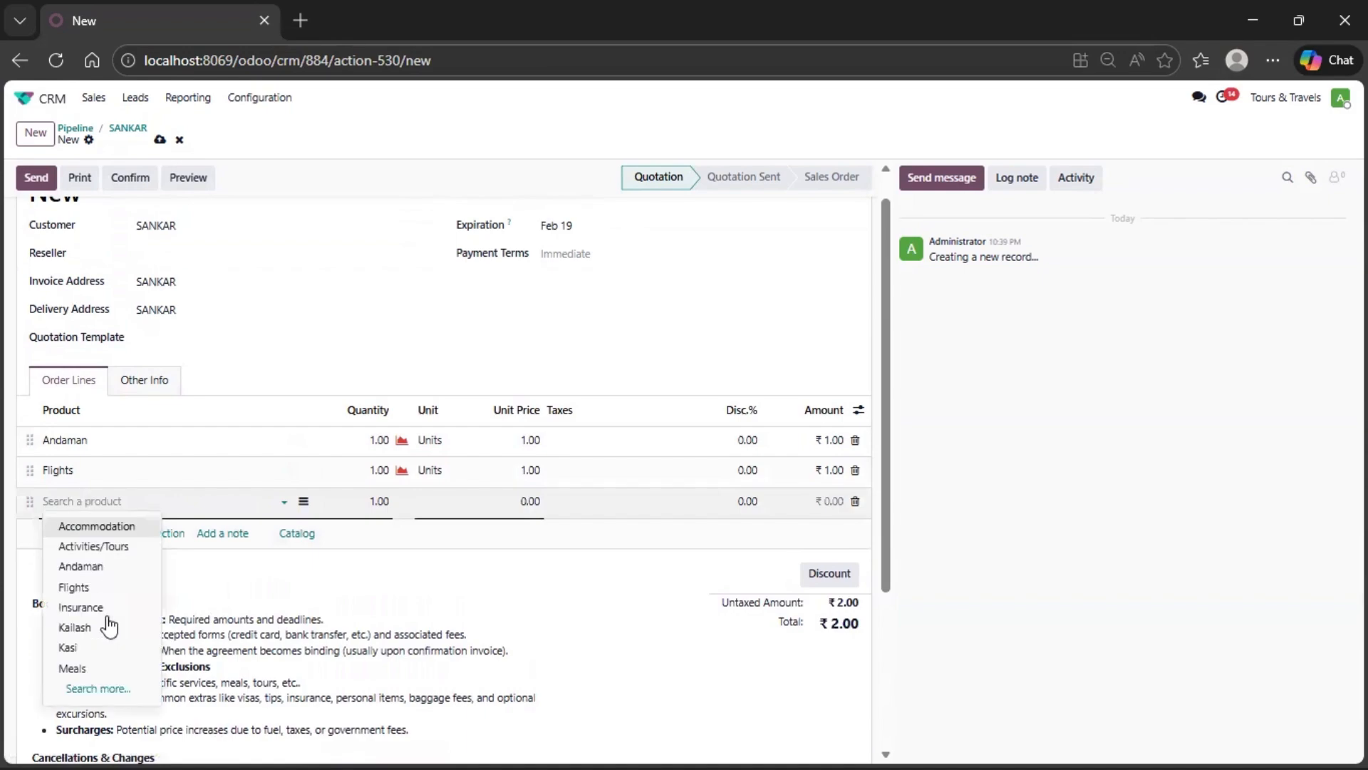
click(98, 668)
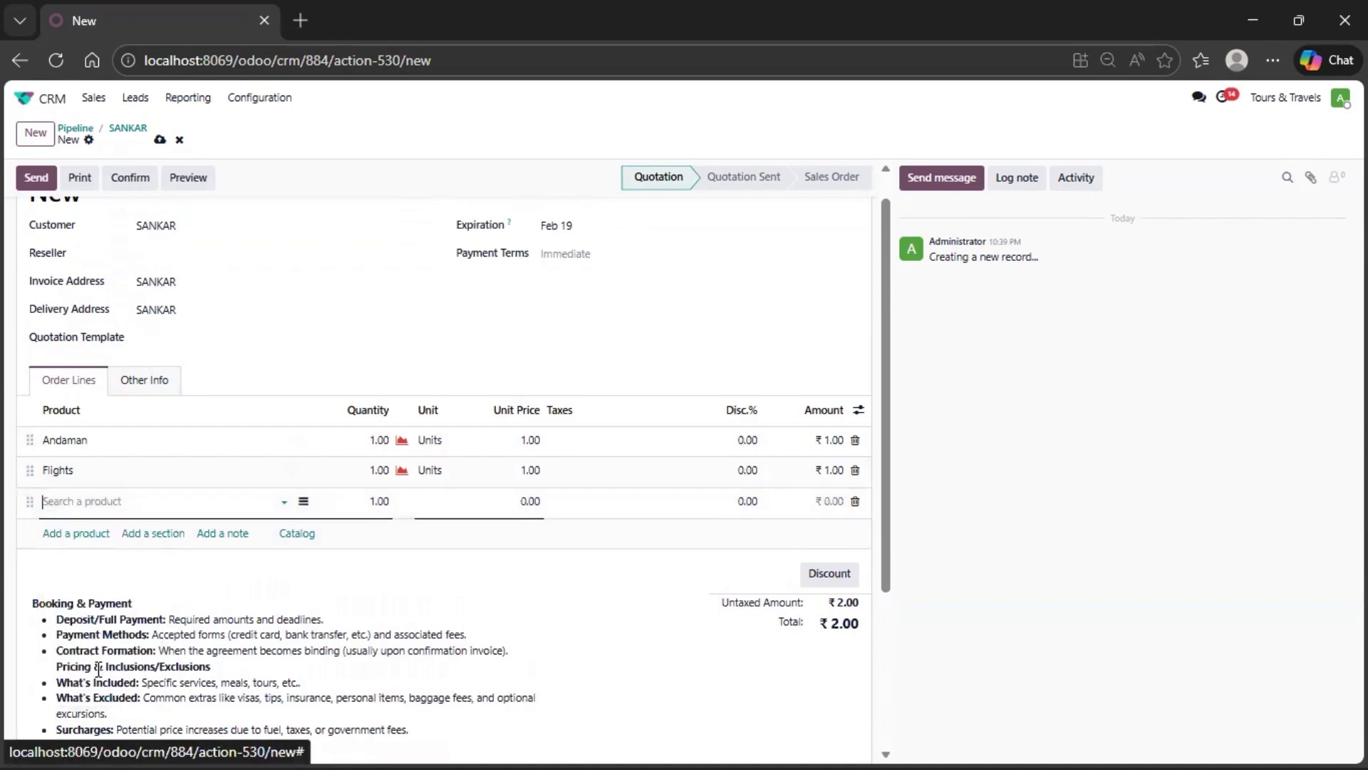
- Add order lines for the Transportation and Accommodation products to the quotation
click(79, 535)
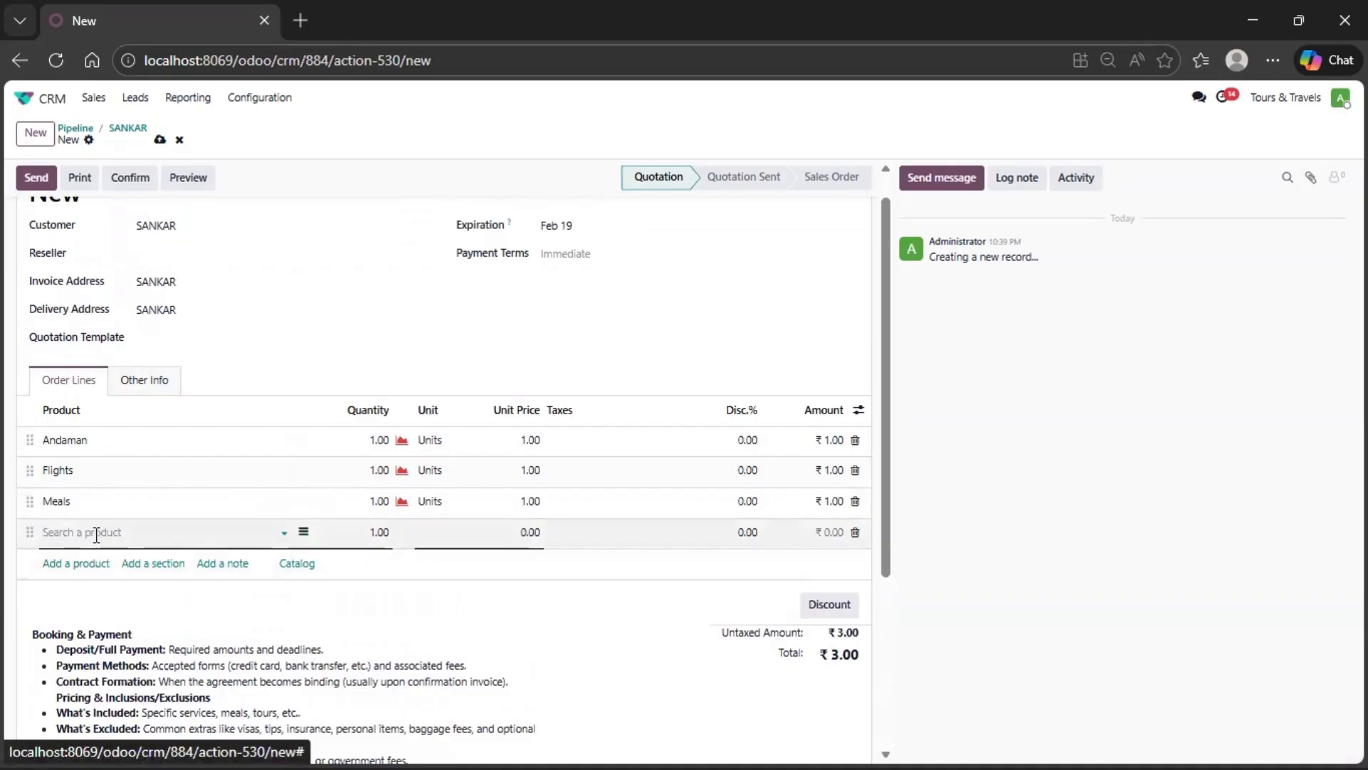
click(101, 533)
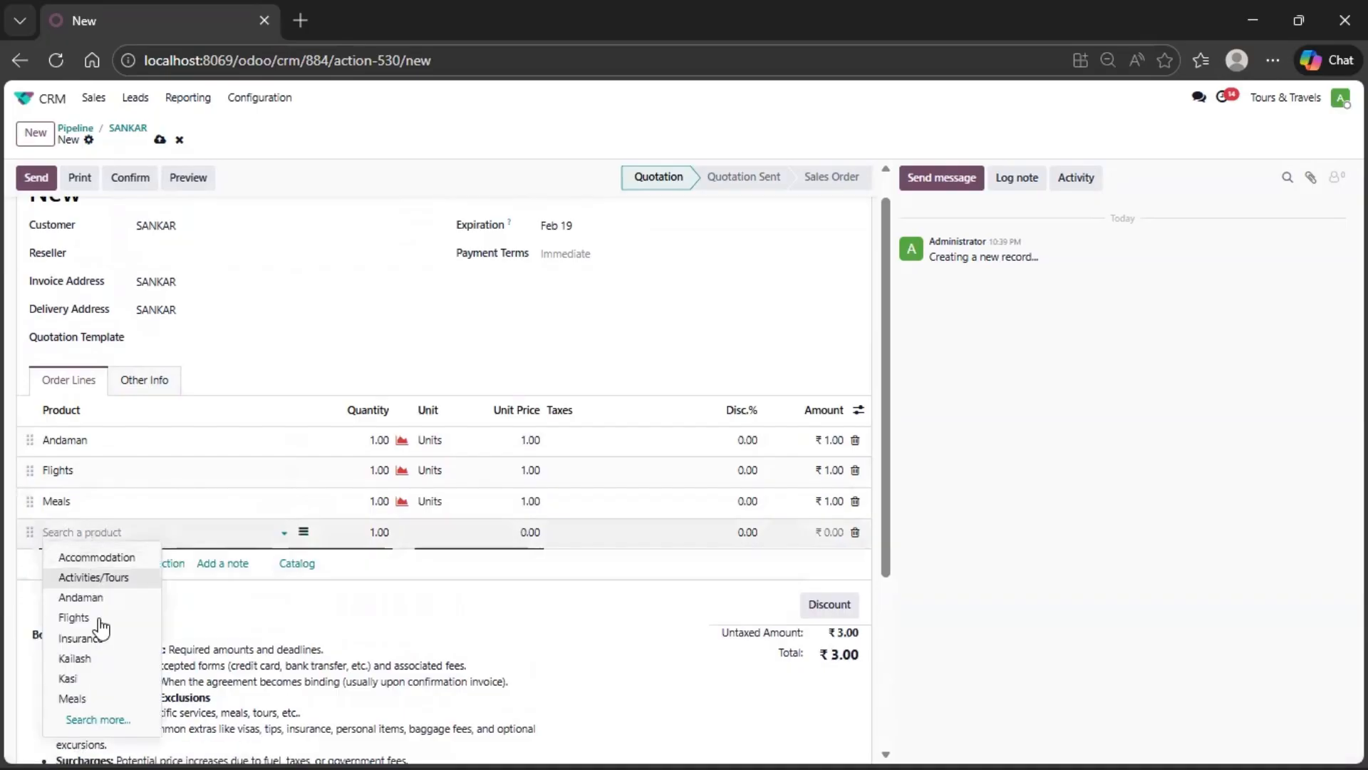
click(99, 719)
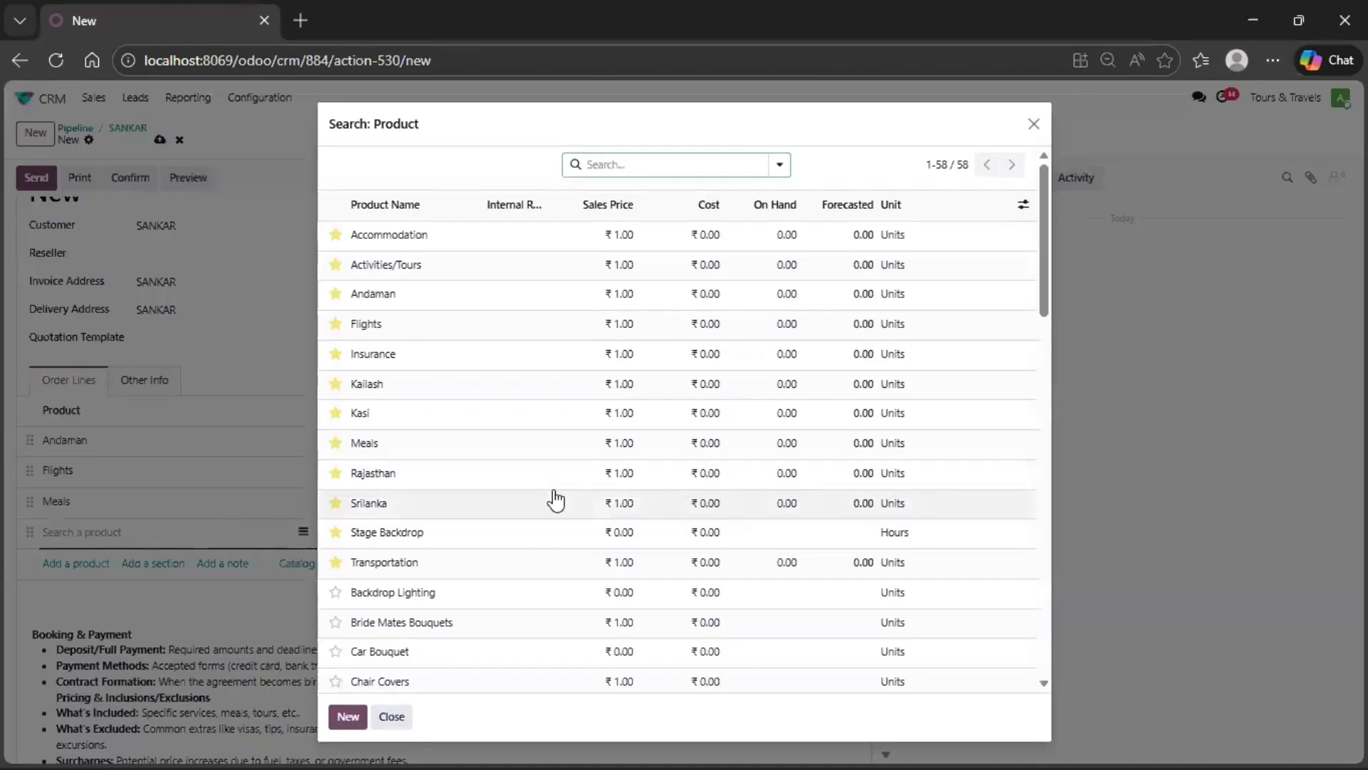
scroll(554, 499, down, 1)
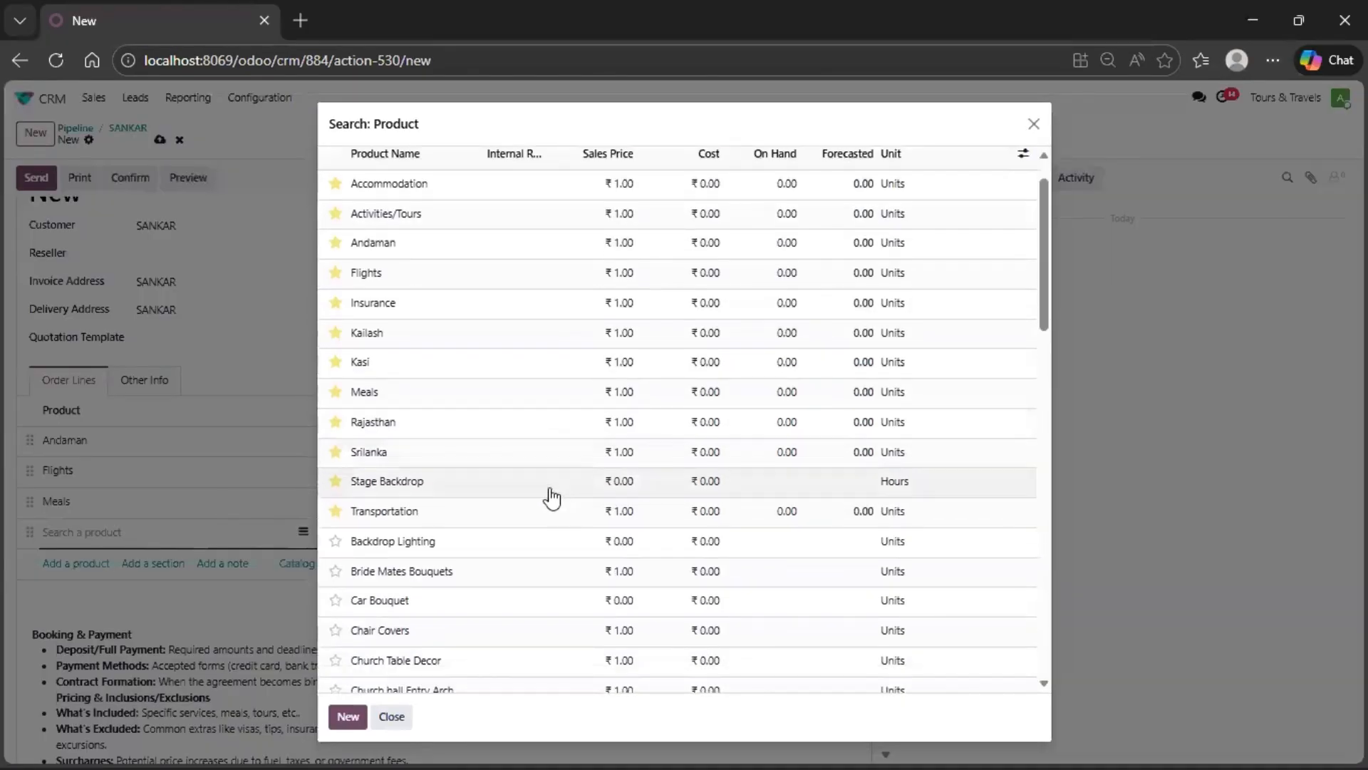
click(430, 514)
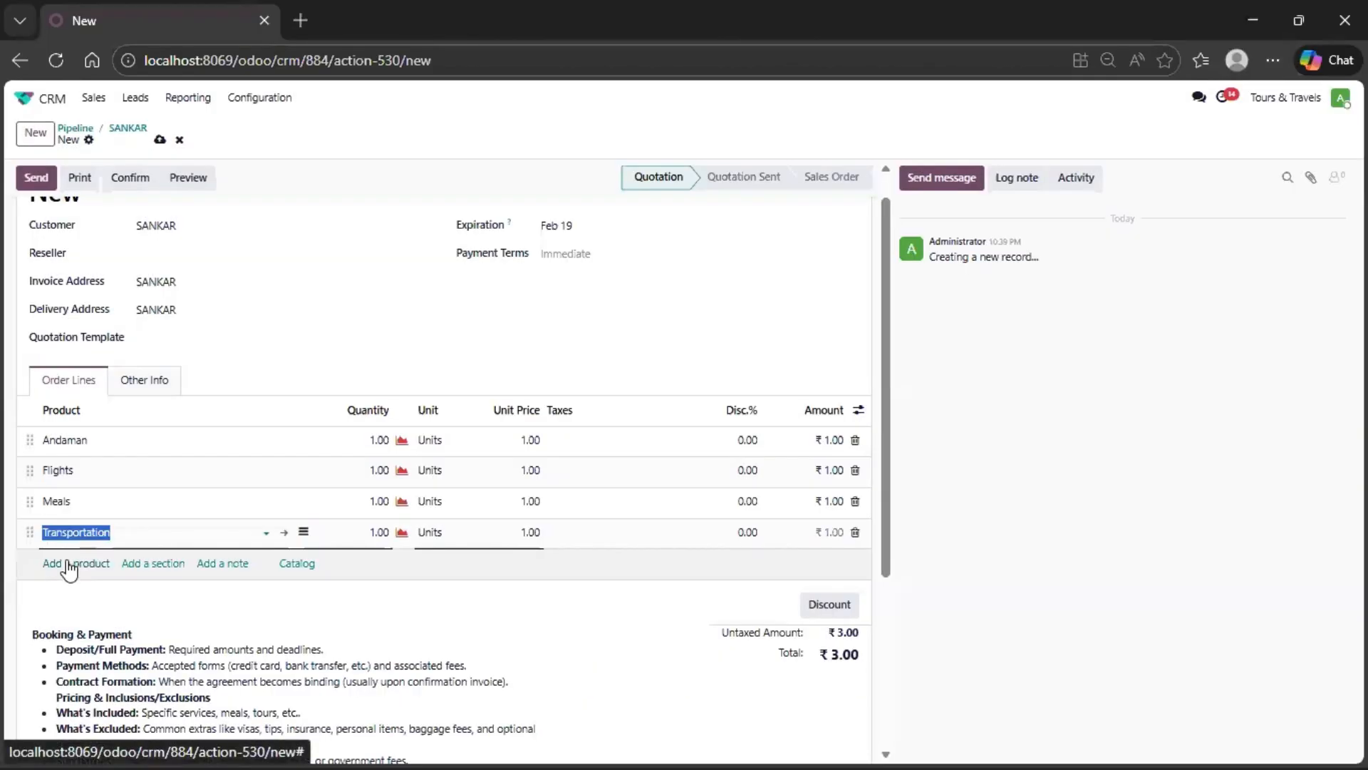
click(69, 564)
text(ACC)
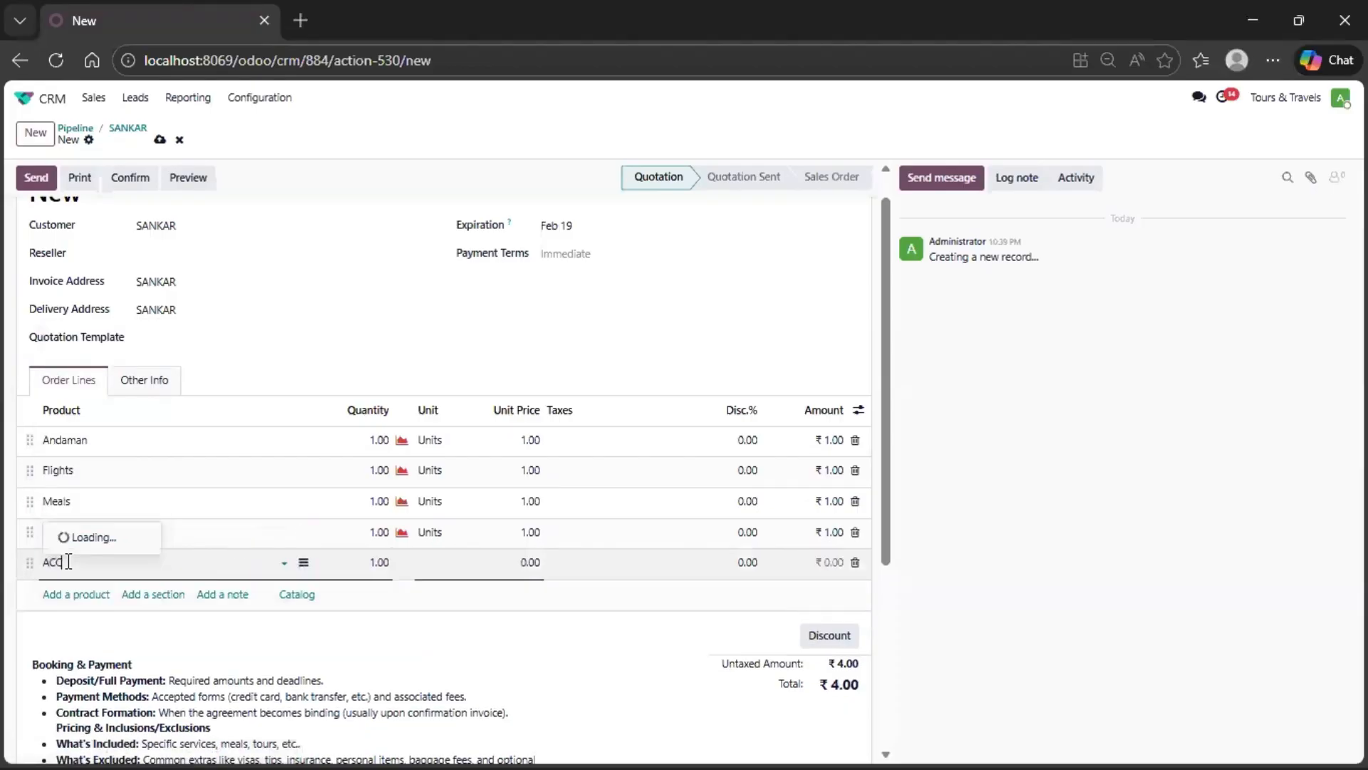
click(93, 477)
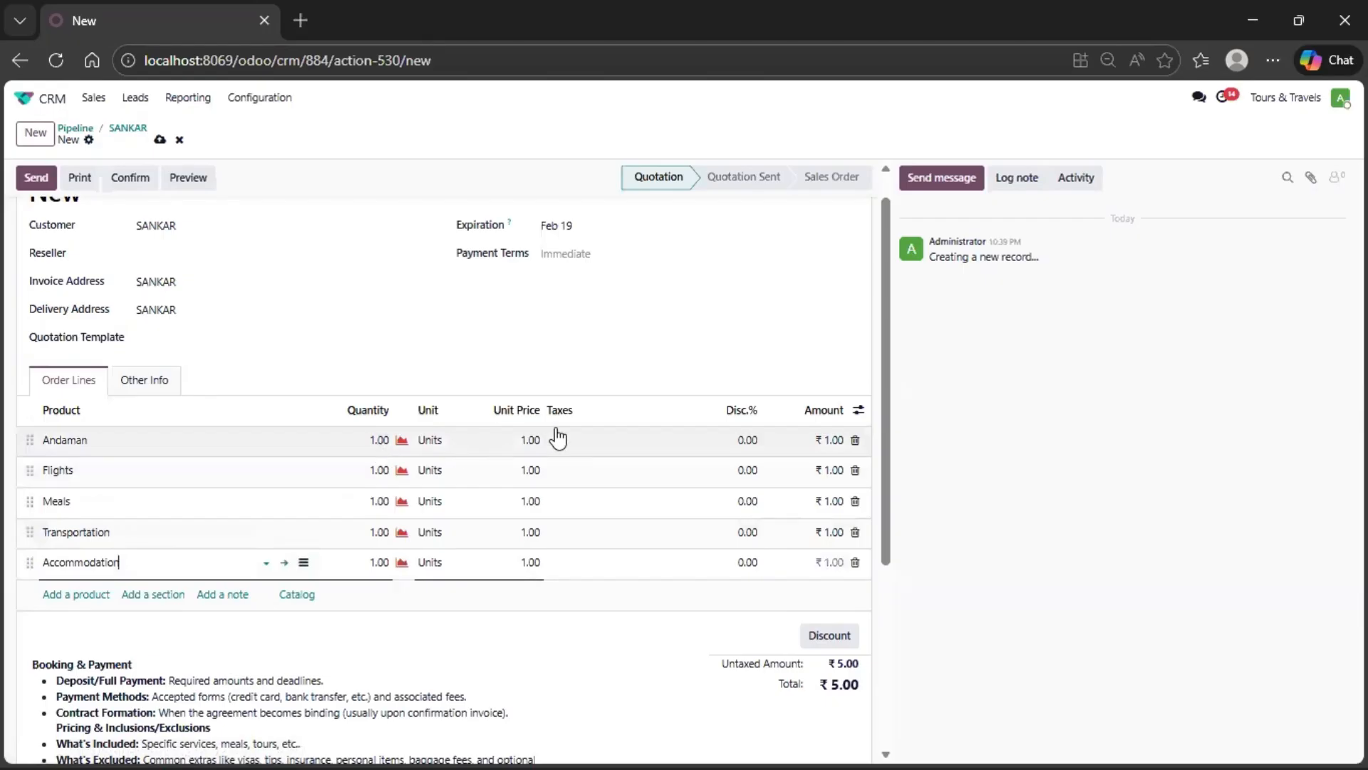
- Set the unit price of the Andaman order line to 10,000
click(528, 439)
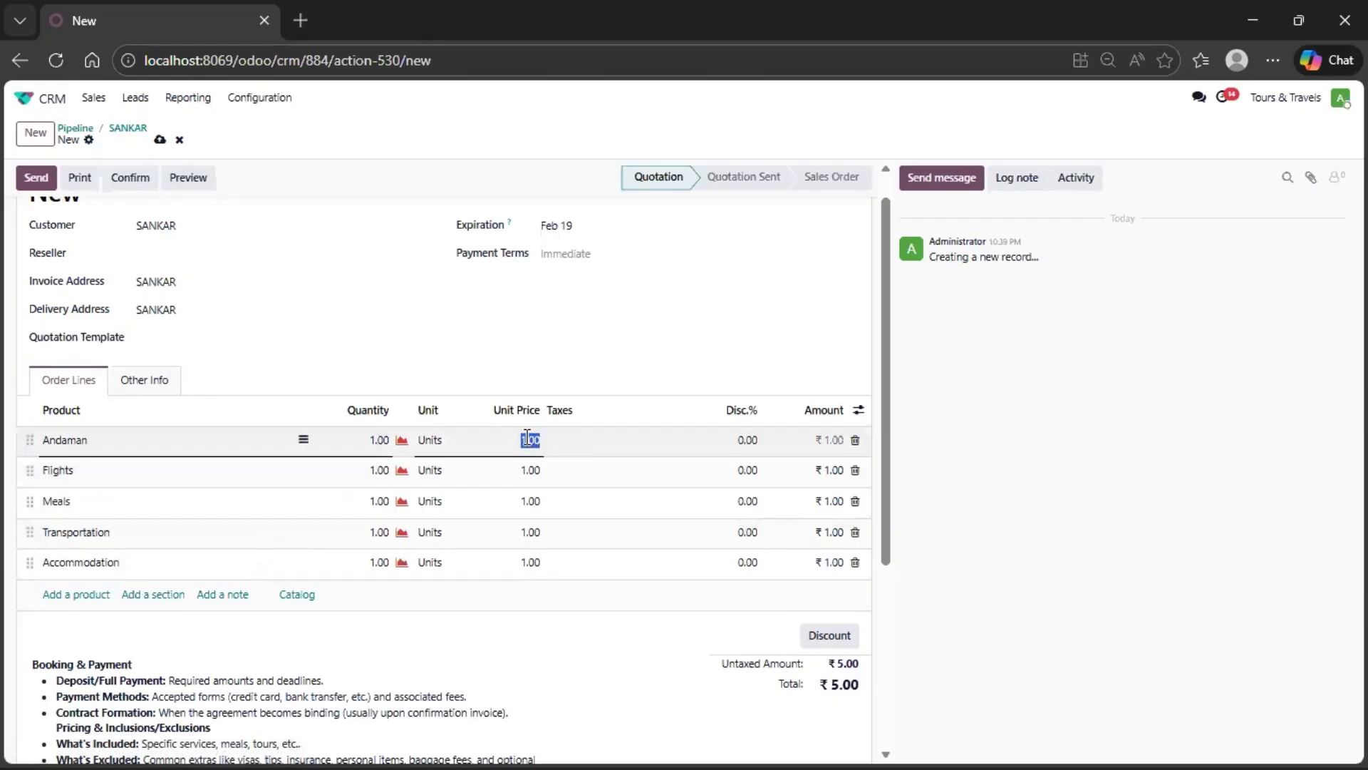
text(1)
click(642, 347)
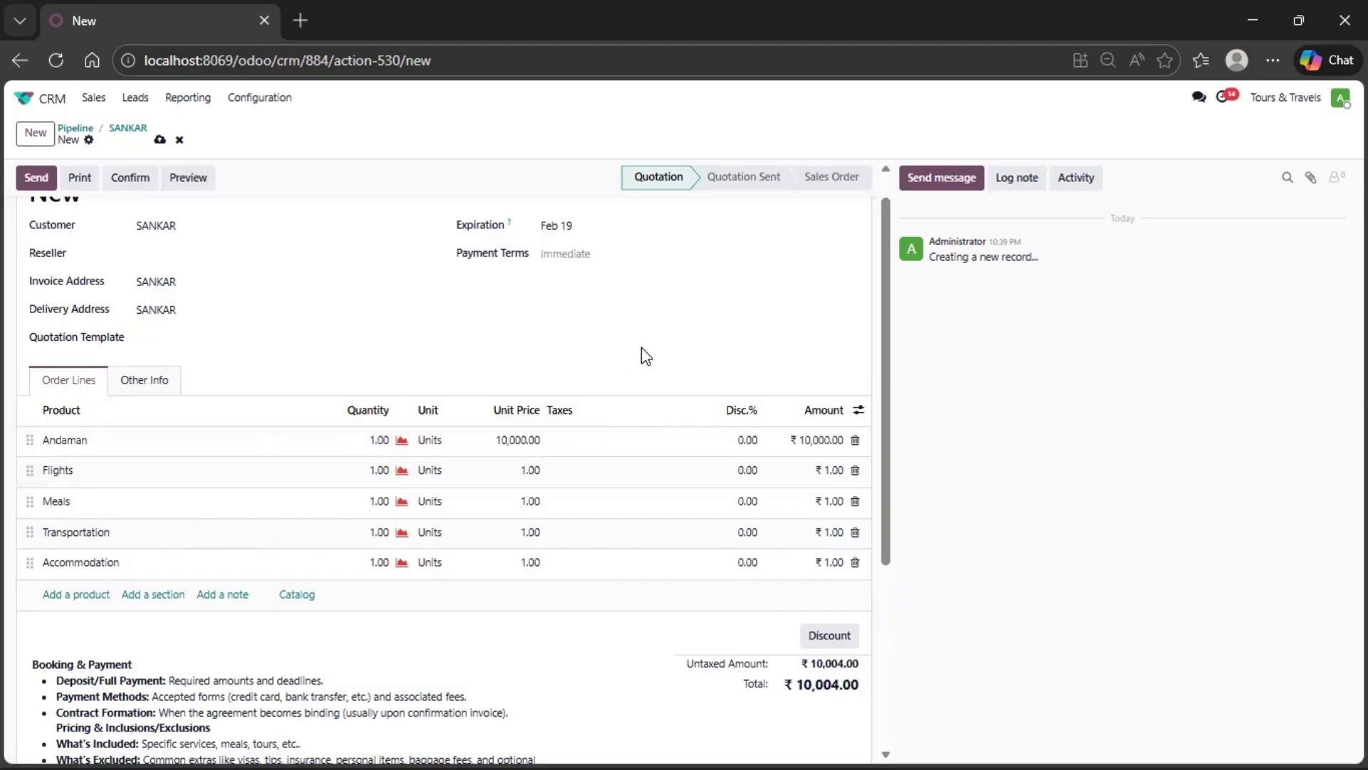
- Delete the Flights, Meals, Transportation and Accommodation lines from the quotation, keeping only Andaman
click(856, 471)
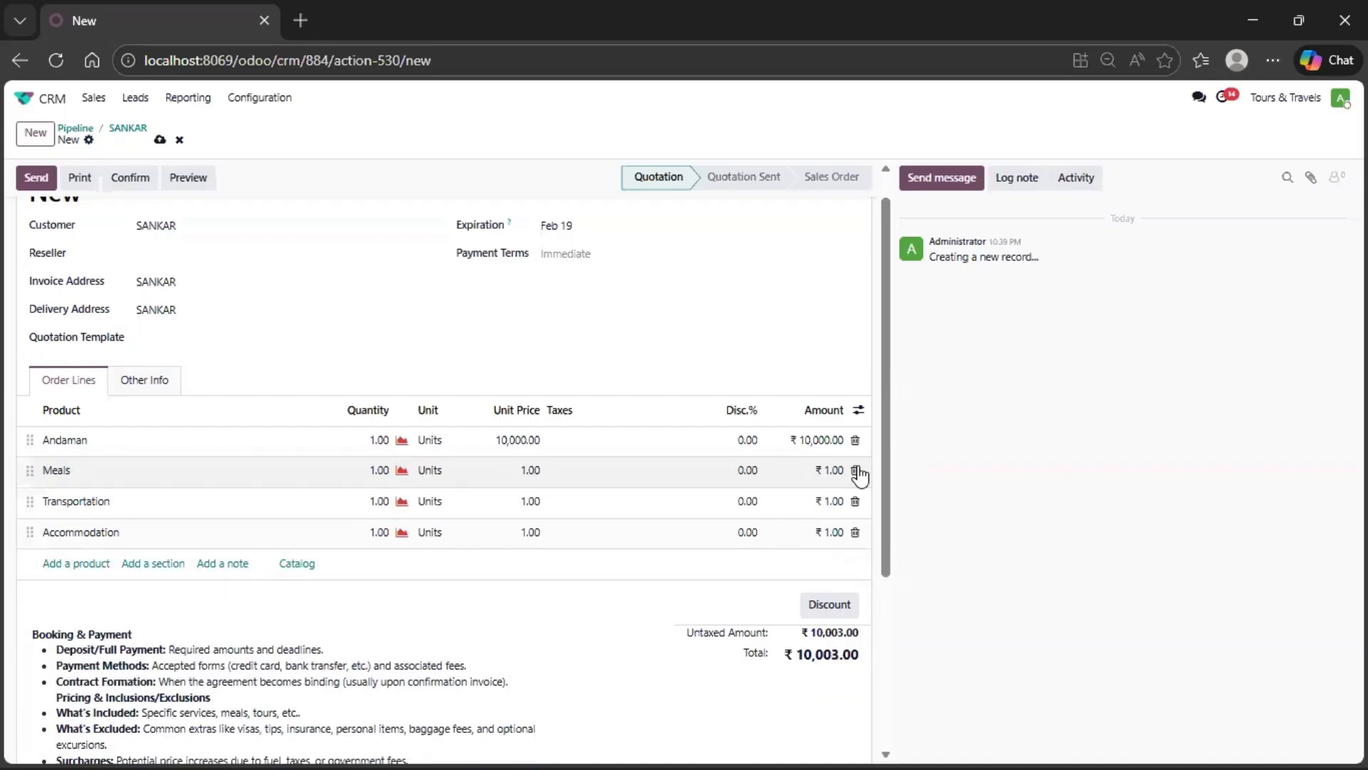
click(856, 471)
click(856, 471)
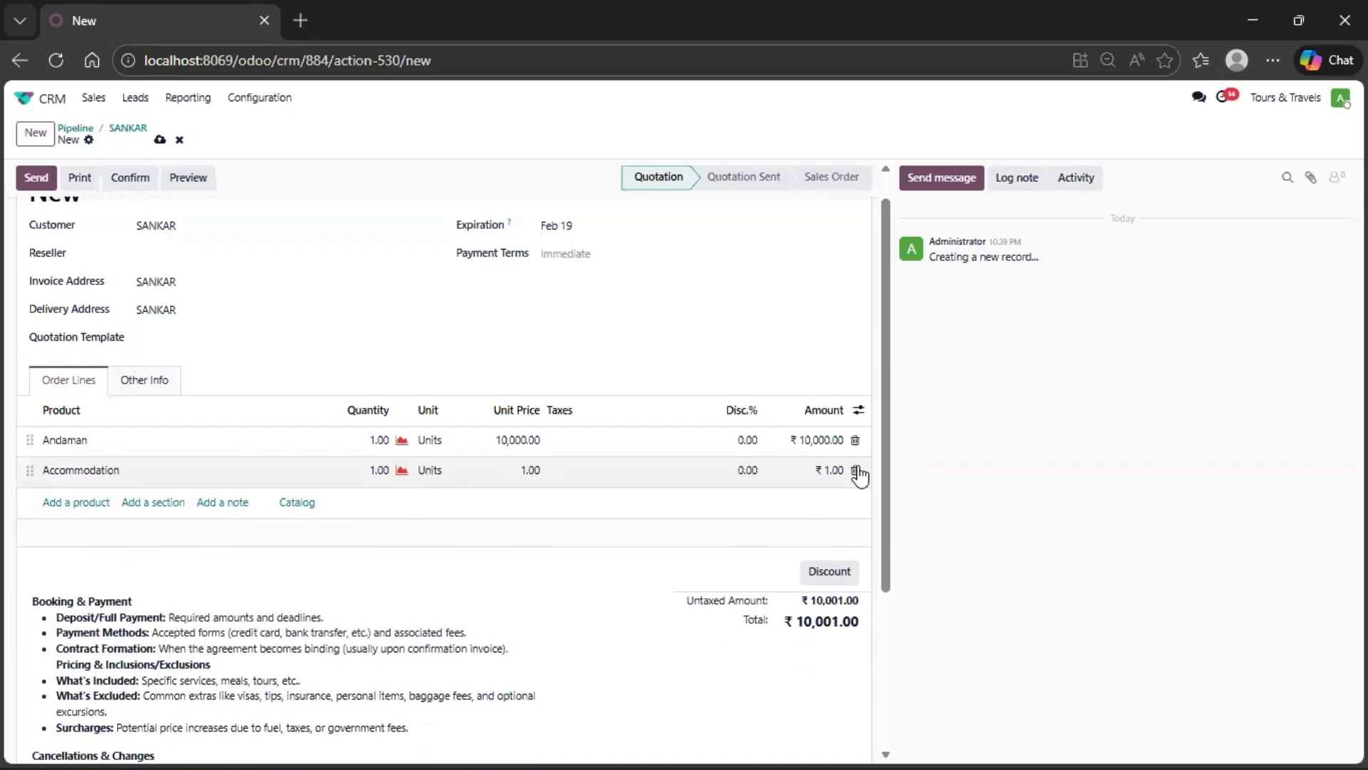
click(856, 471)
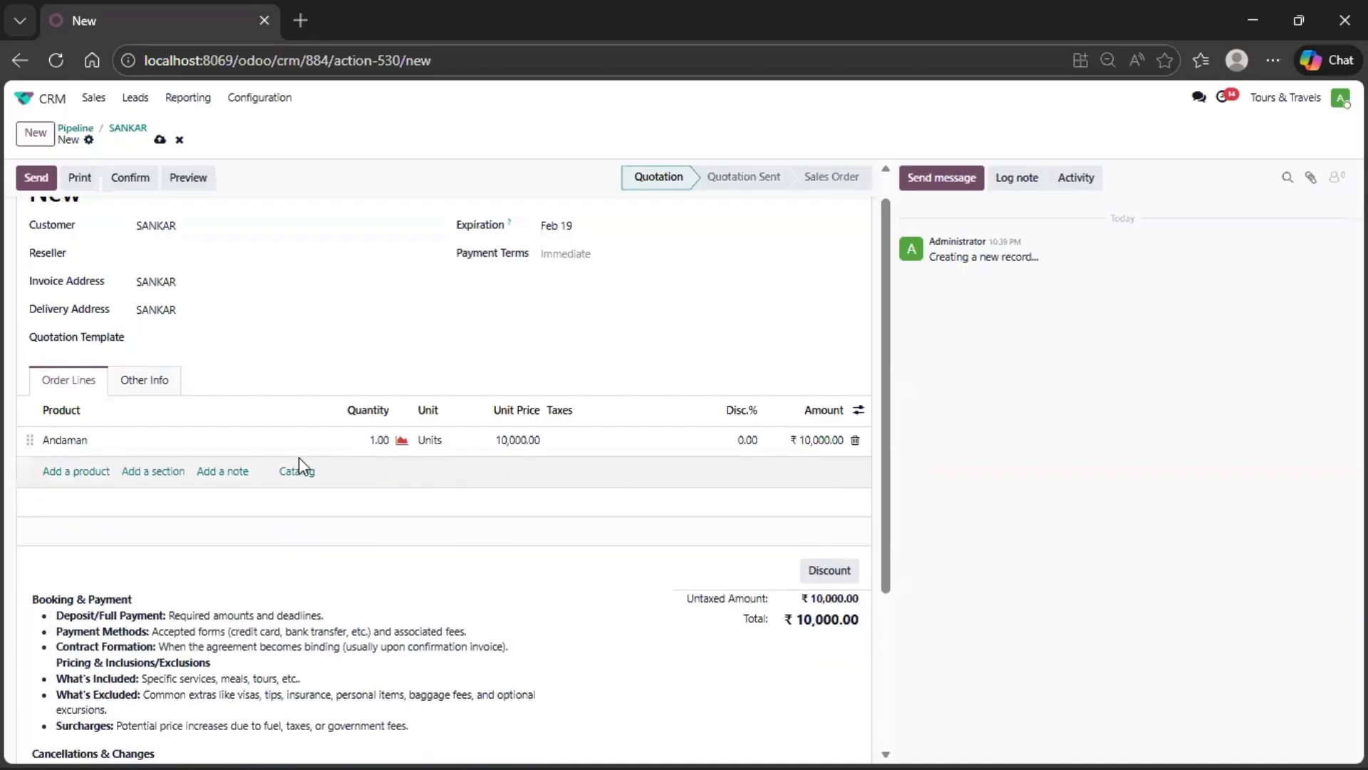
- Add a note line reading "FOOD" below the Andaman line and start a second note with "ACCO"
click(222, 472)
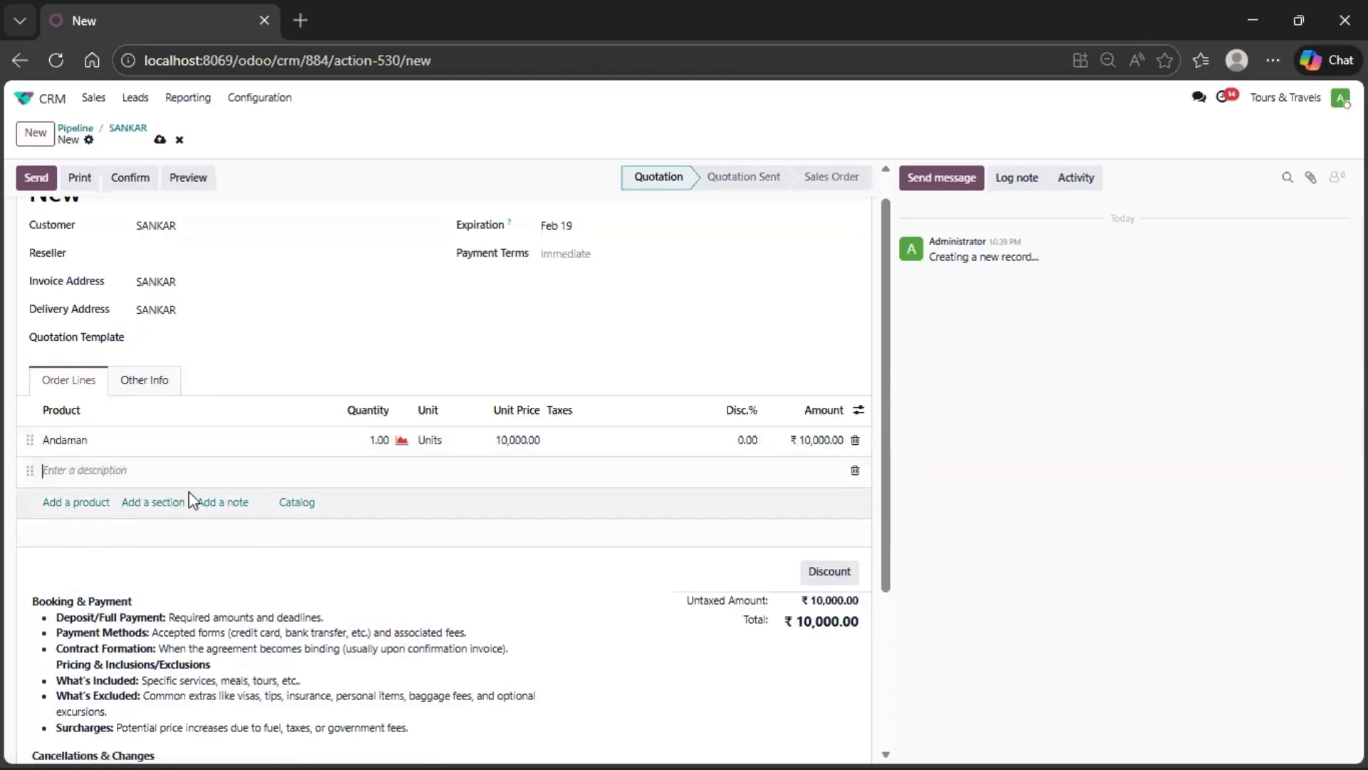
text(FOOD)
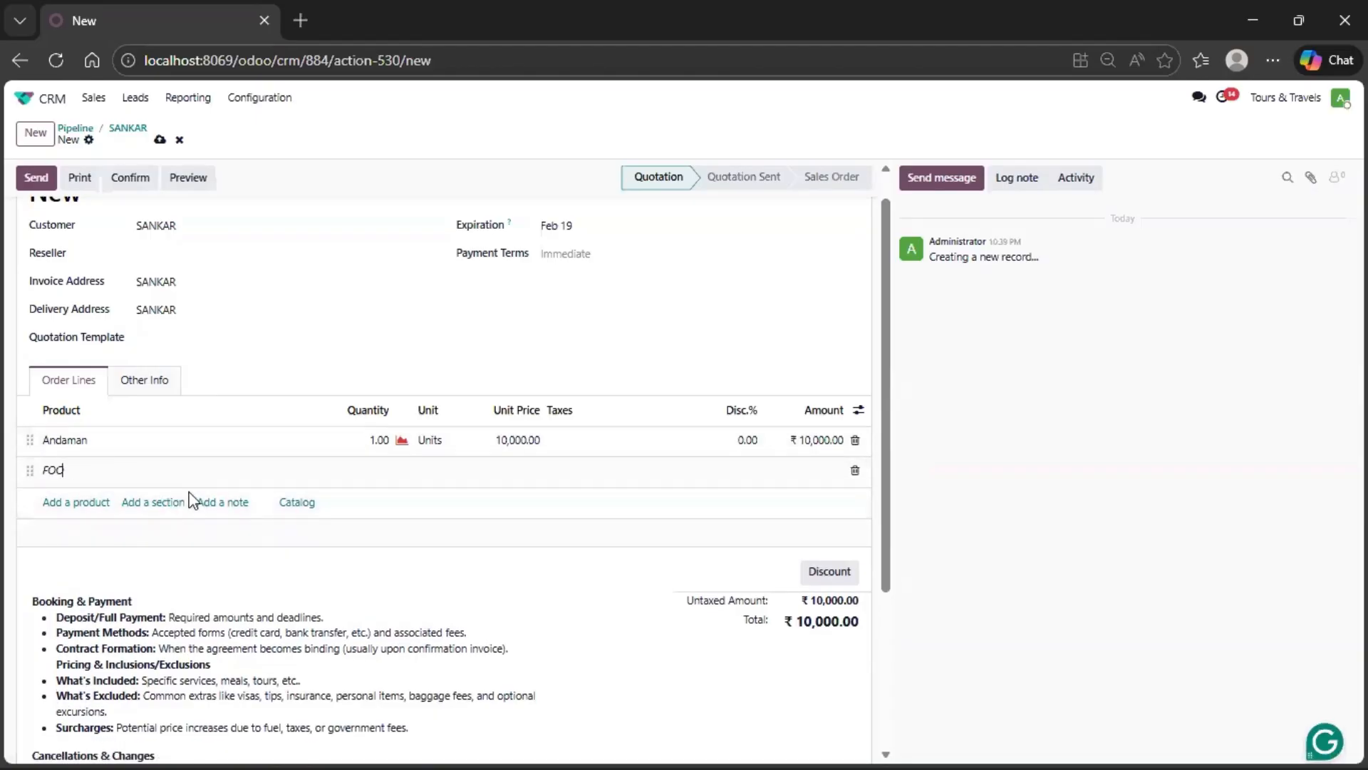
click(222, 503)
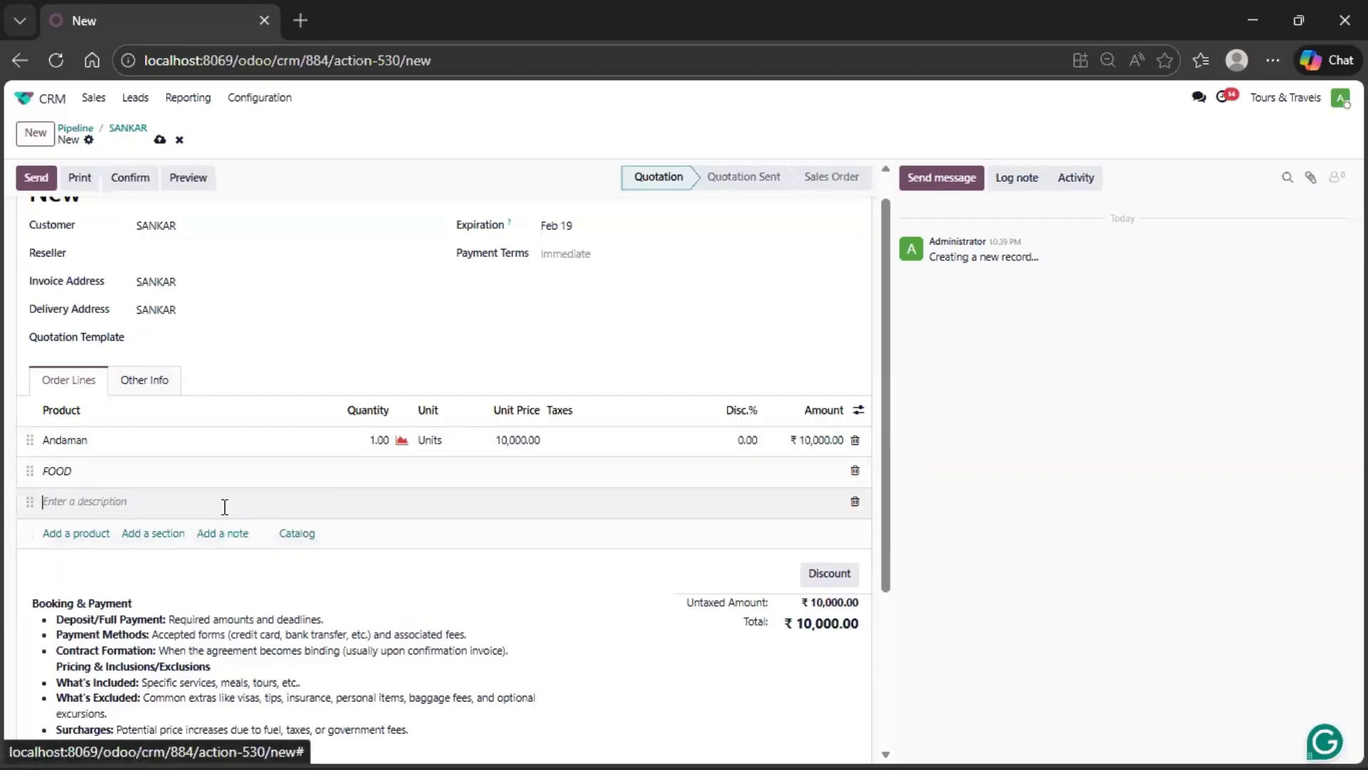
text(A)
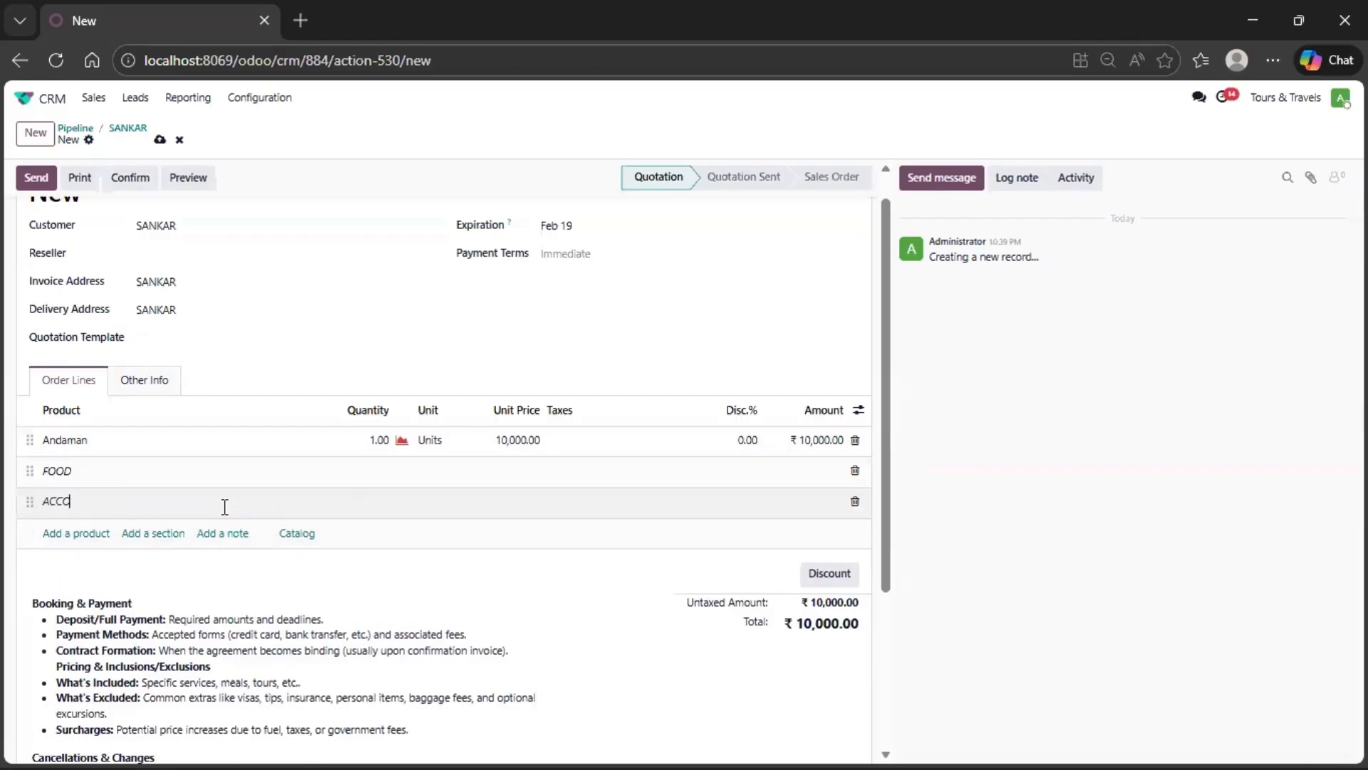
text(CCO)
- Clear the text of both note lines and remove the notes from the order lines
key(BackSpace)
key(BackSpace)
key(BackSpace)
key(BackSpace)
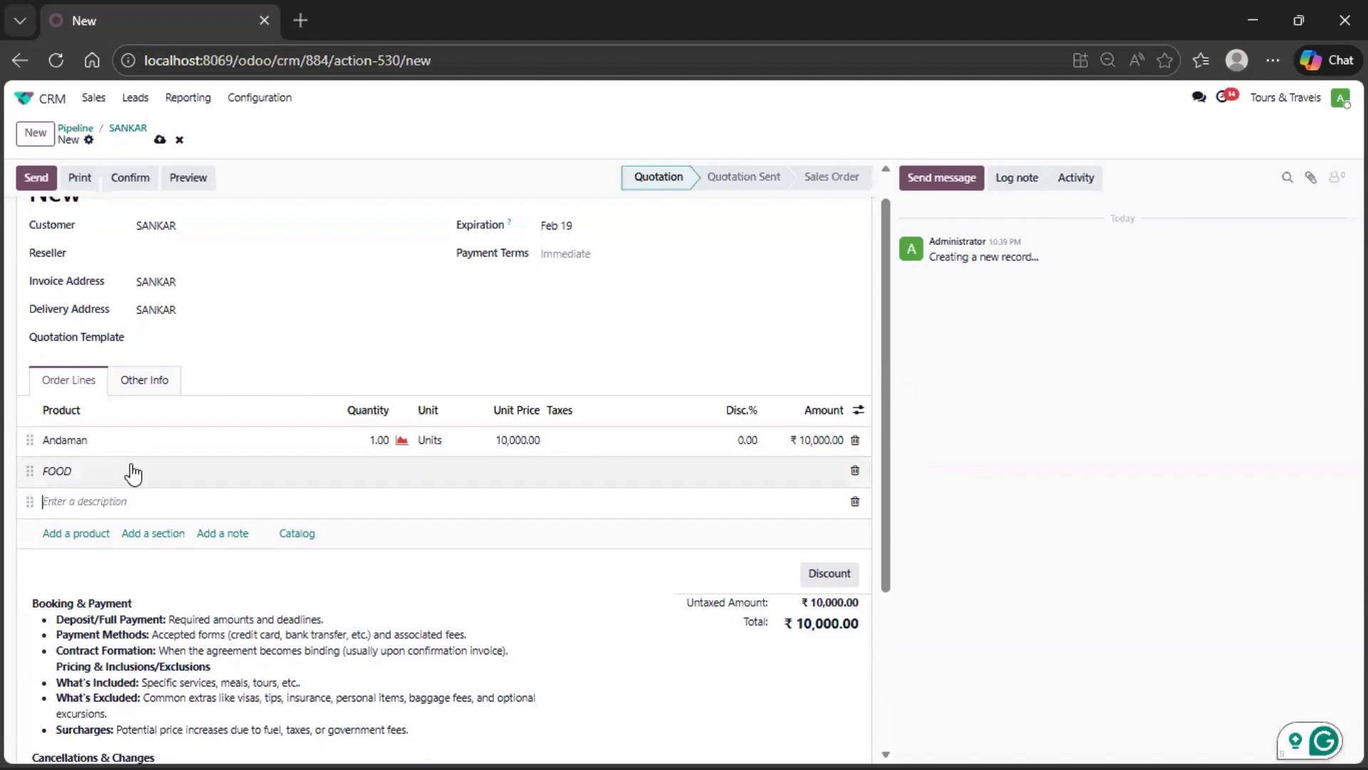
drag(130, 478, 16, 479)
key(BackSpace)
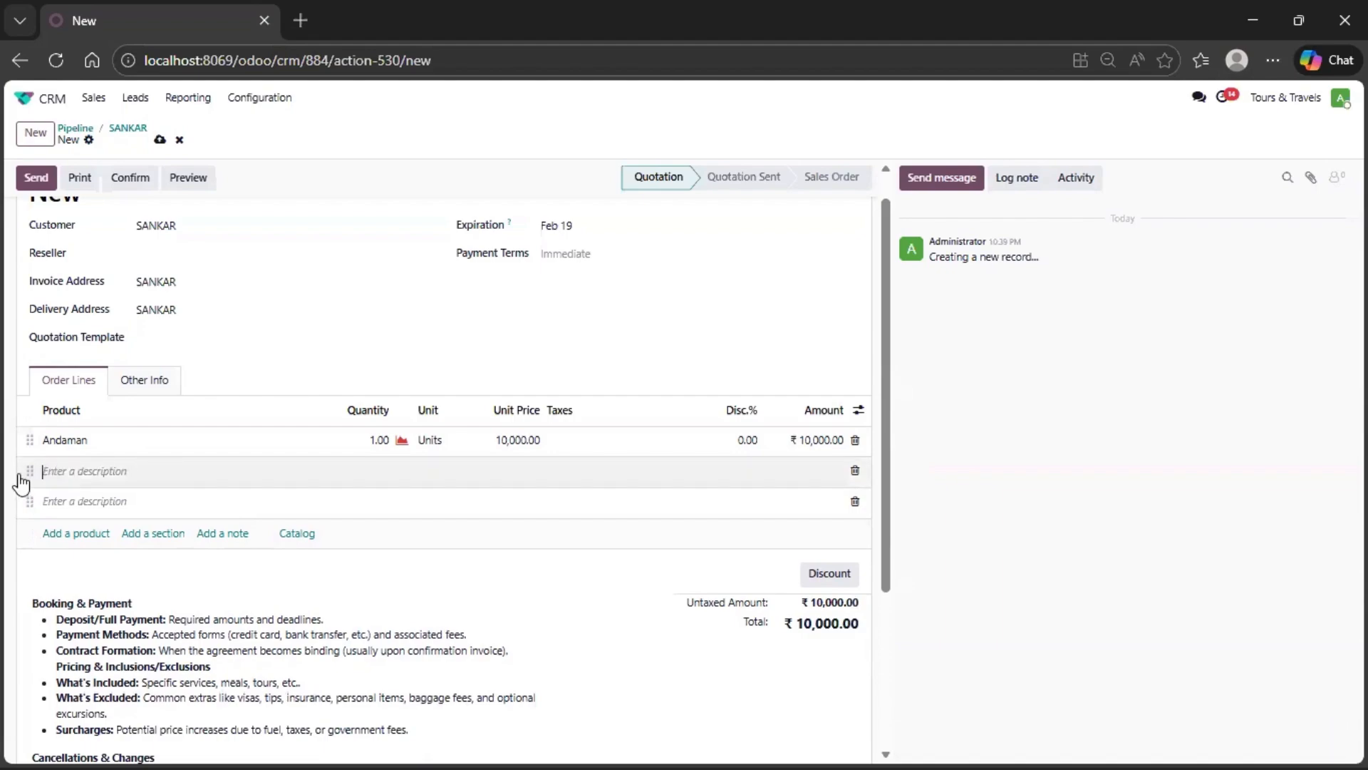
click(139, 537)
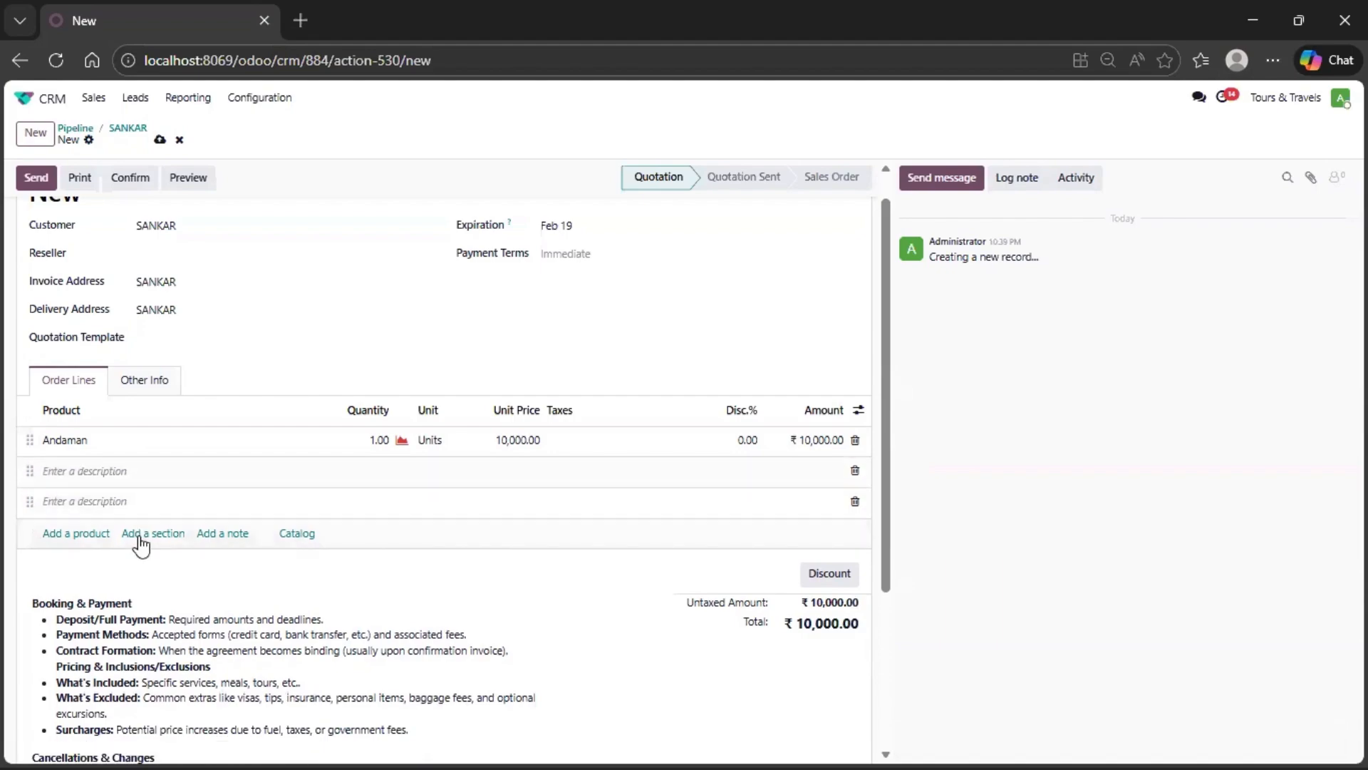
click(855, 502)
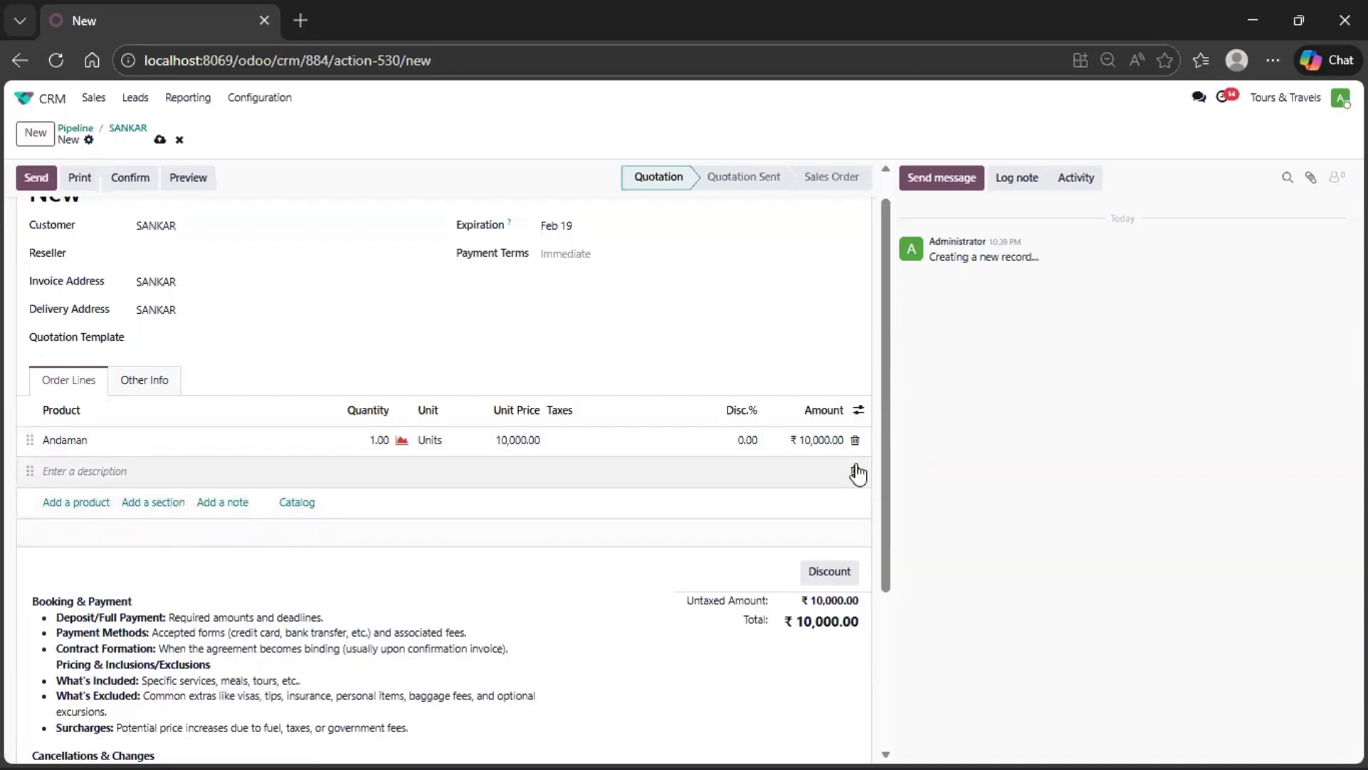
click(855, 470)
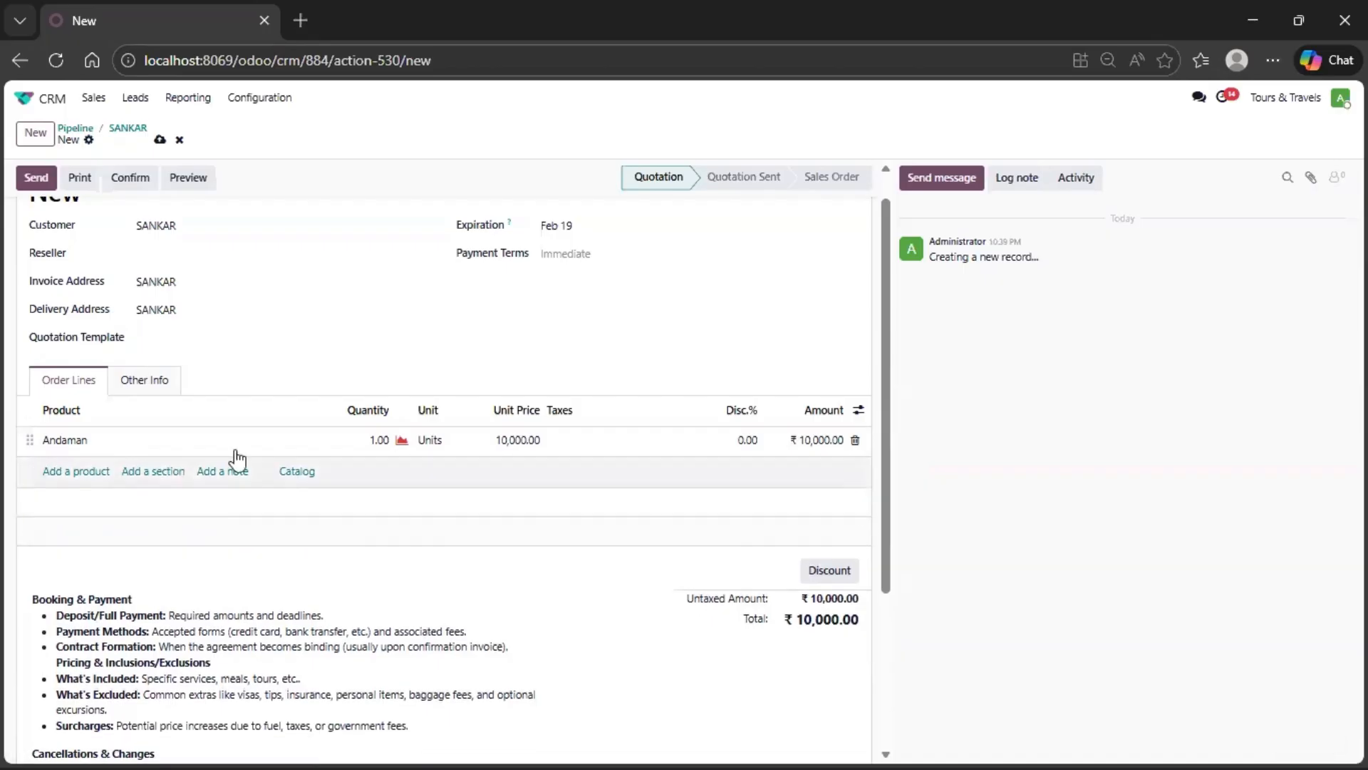
- Add order lines for the Accommodation and Meals products below the Andaman line
click(91, 471)
click(92, 471)
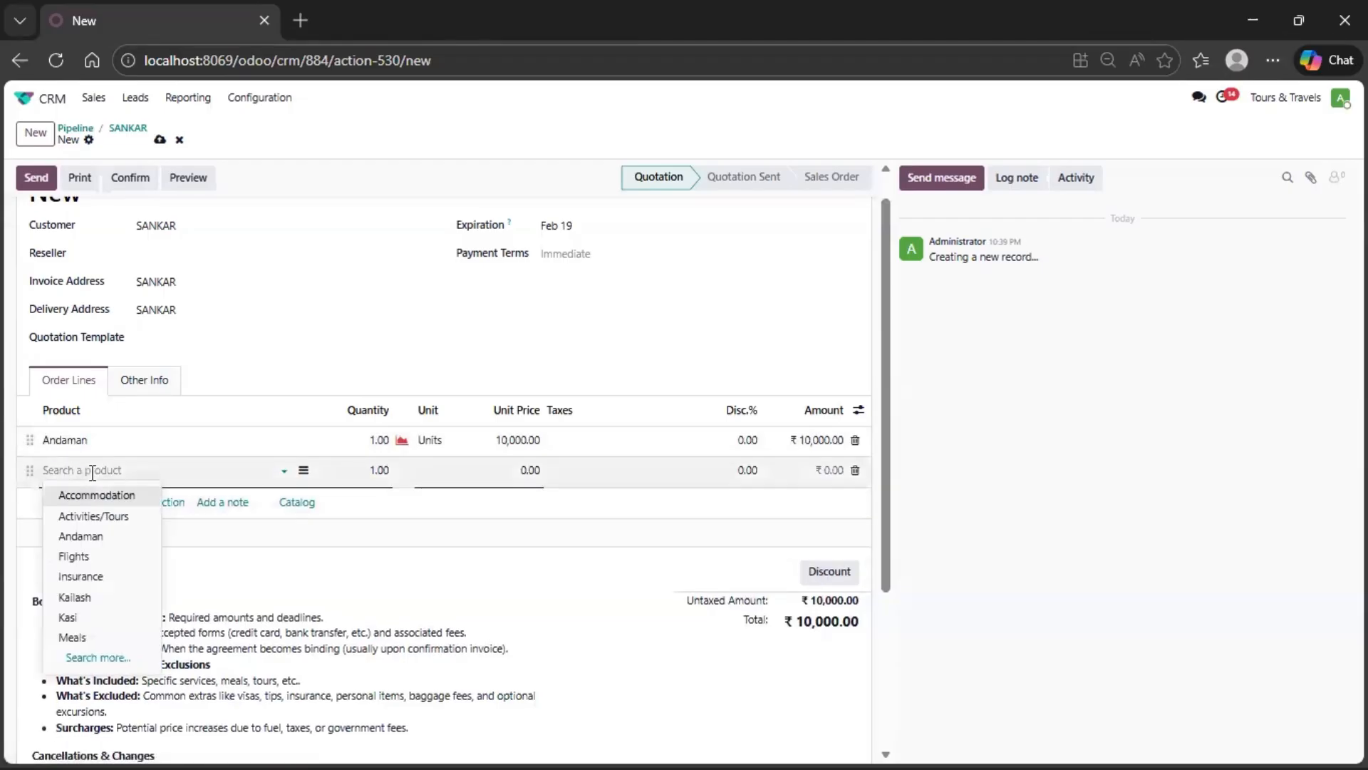
click(98, 497)
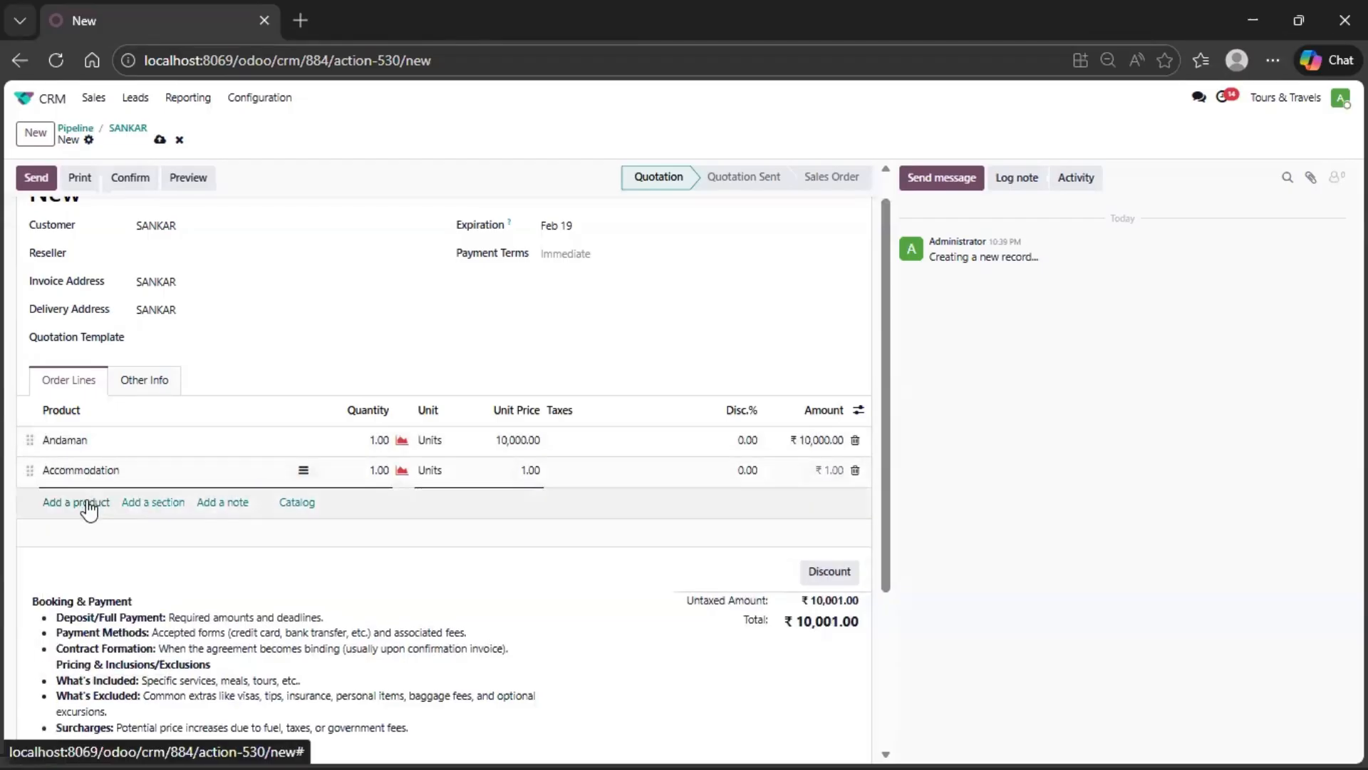
click(85, 503)
click(88, 500)
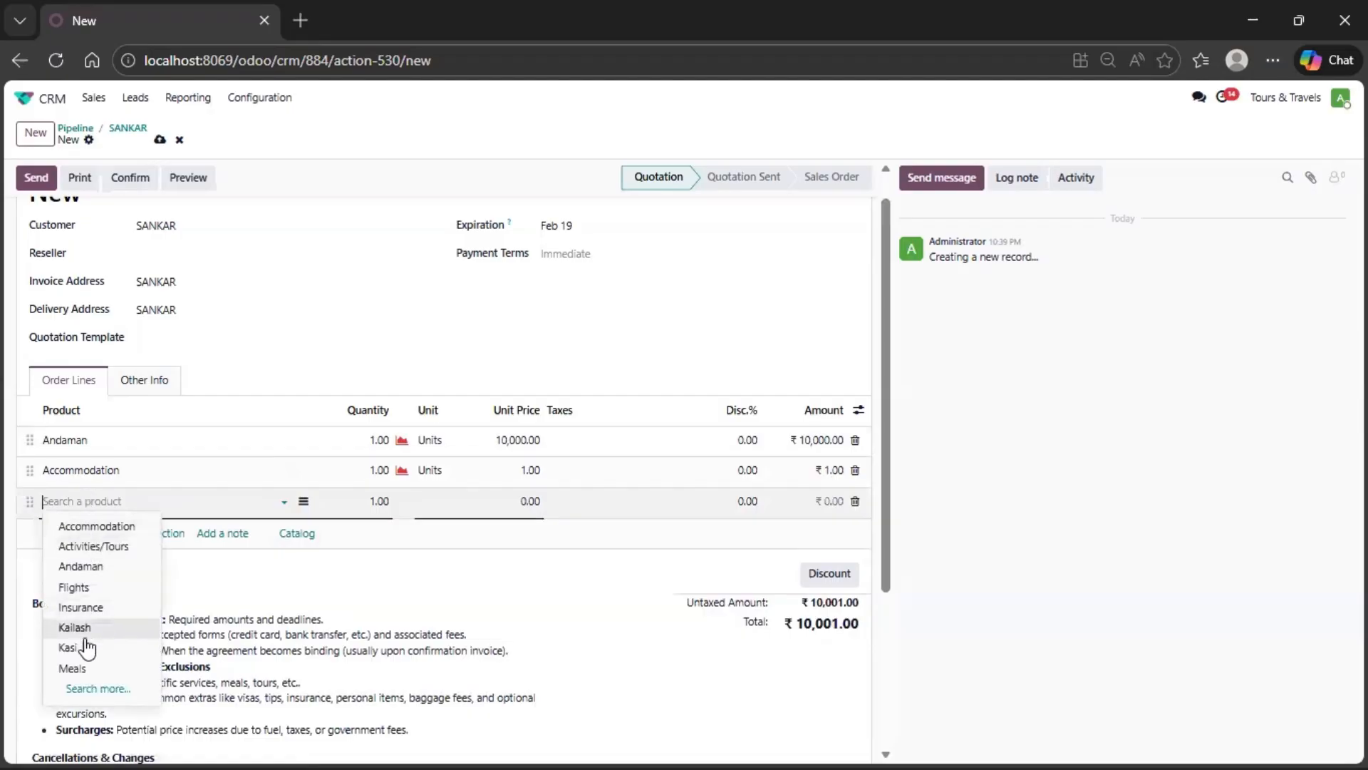
click(83, 669)
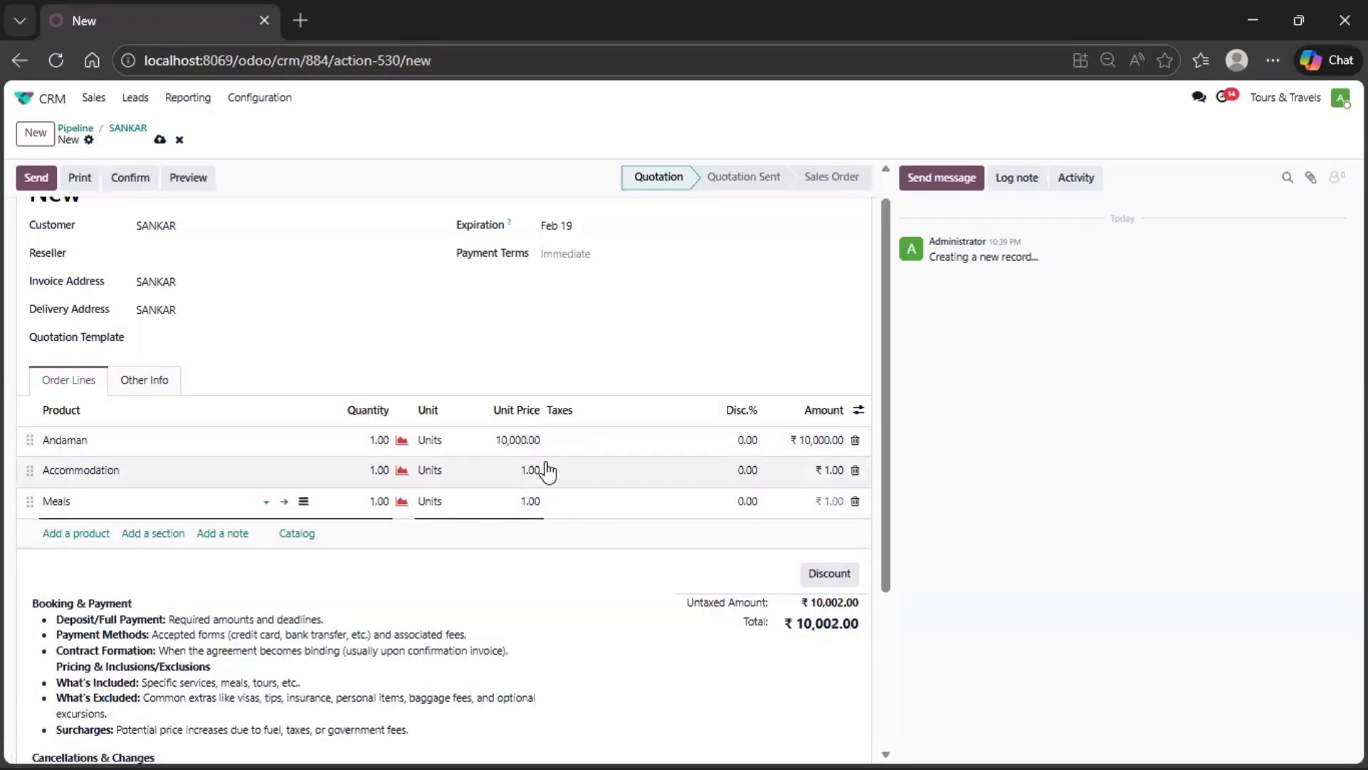
- Set the unit price of Accommodation to 4,000 and of Meals to 3,000
click(525, 474)
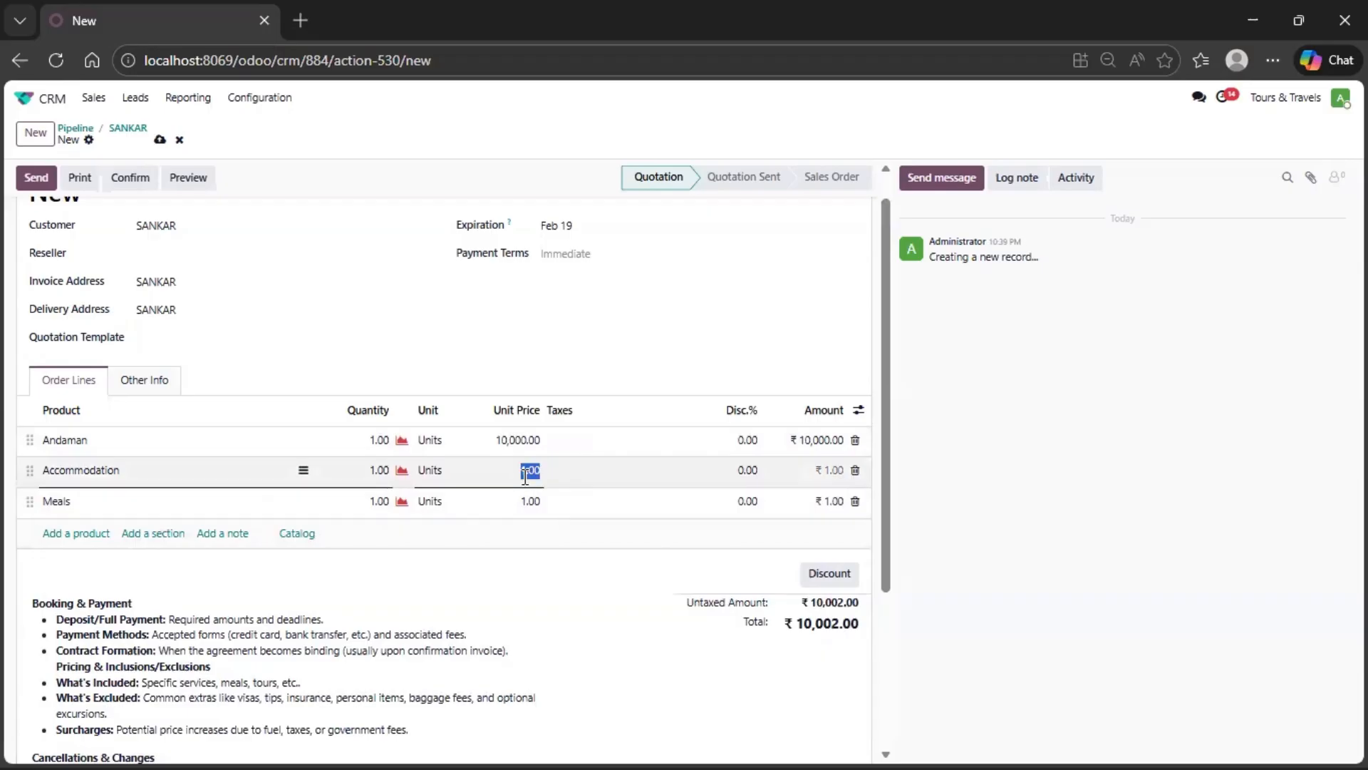
text(4000)
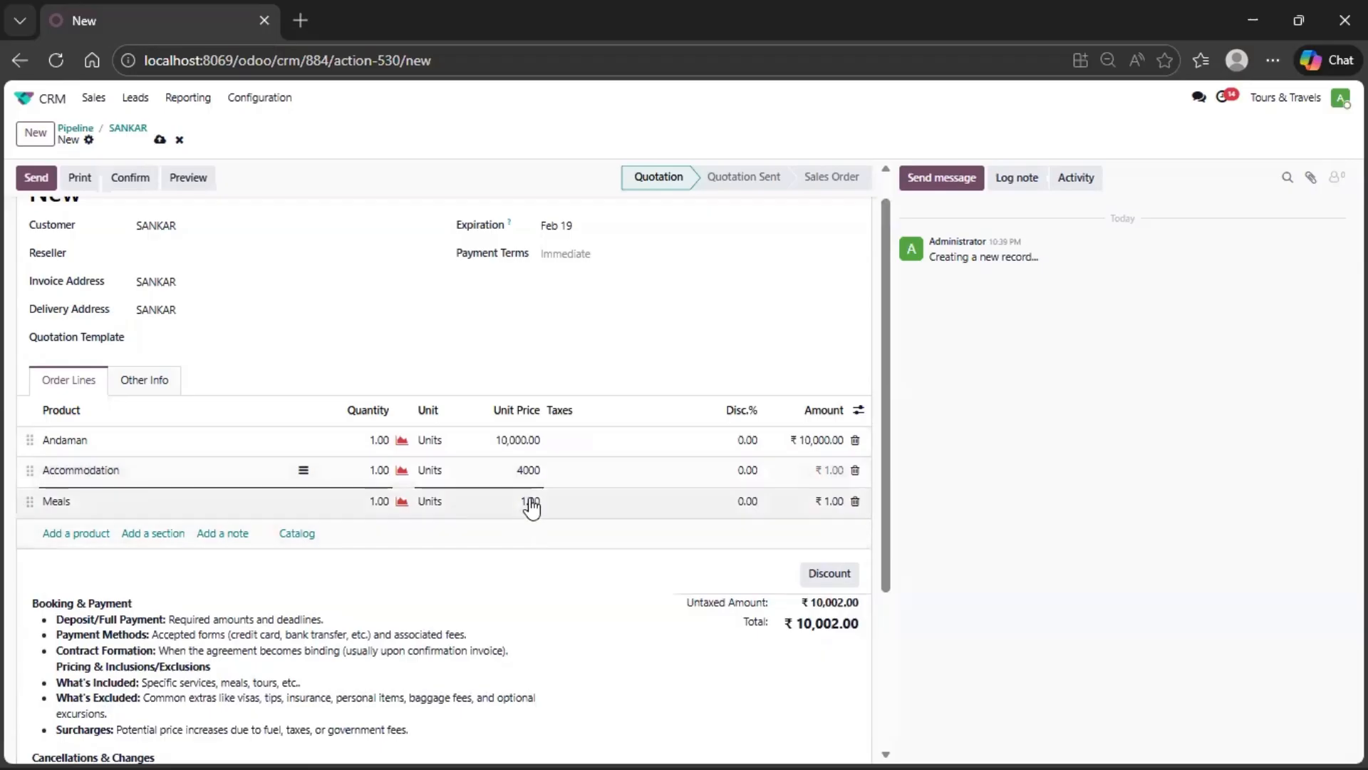
click(531, 503)
click(531, 501)
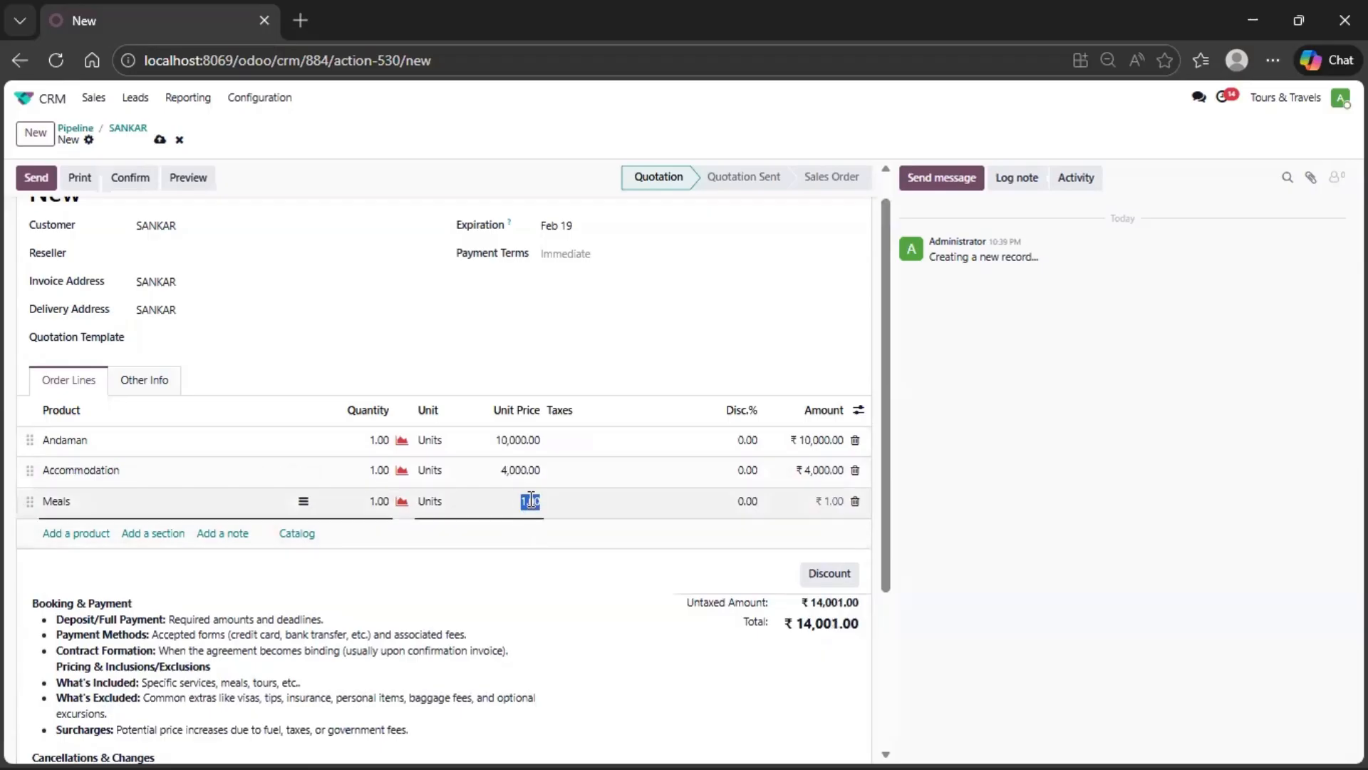
text(3000)
click(837, 541)
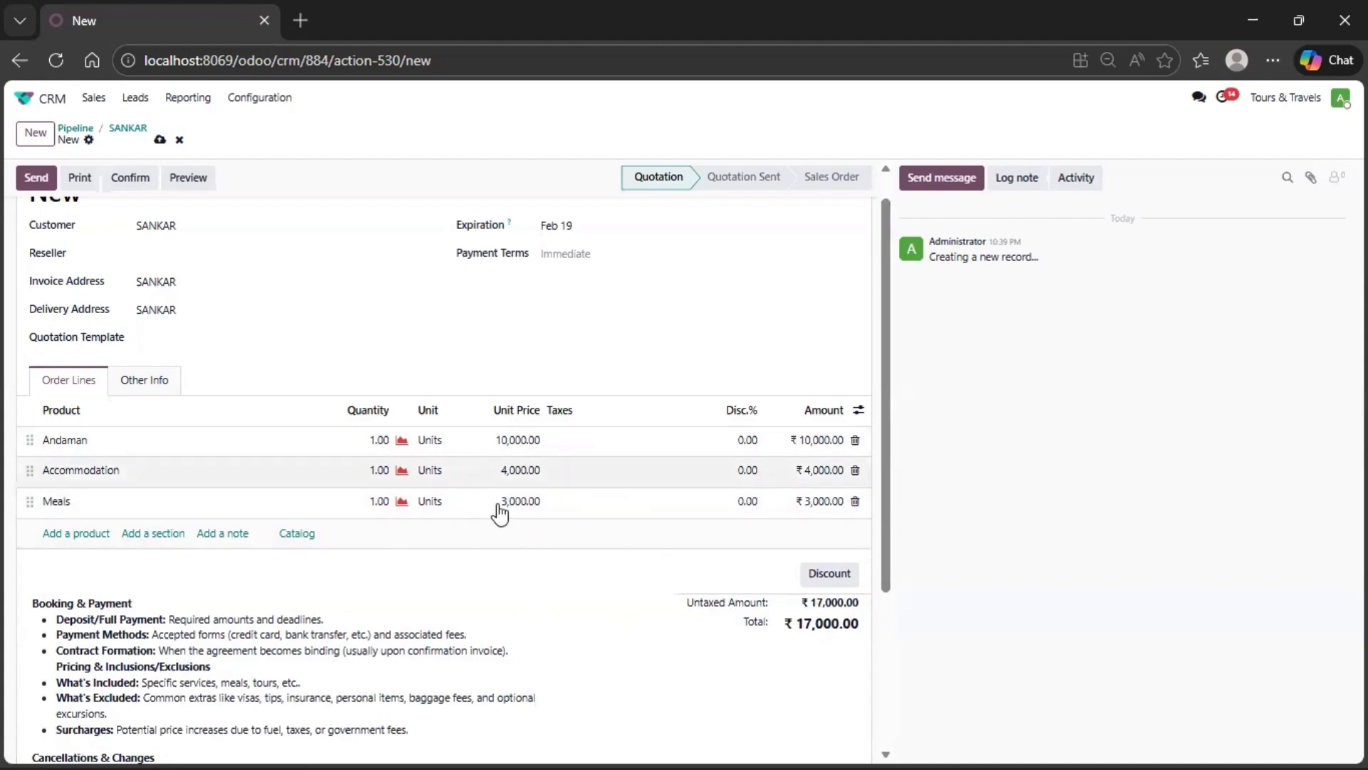
- Email the quotation to the customer with its PDF attached and confirm it as a sales order
scroll(613, 474, down, 2)
scroll(611, 477, up, 3)
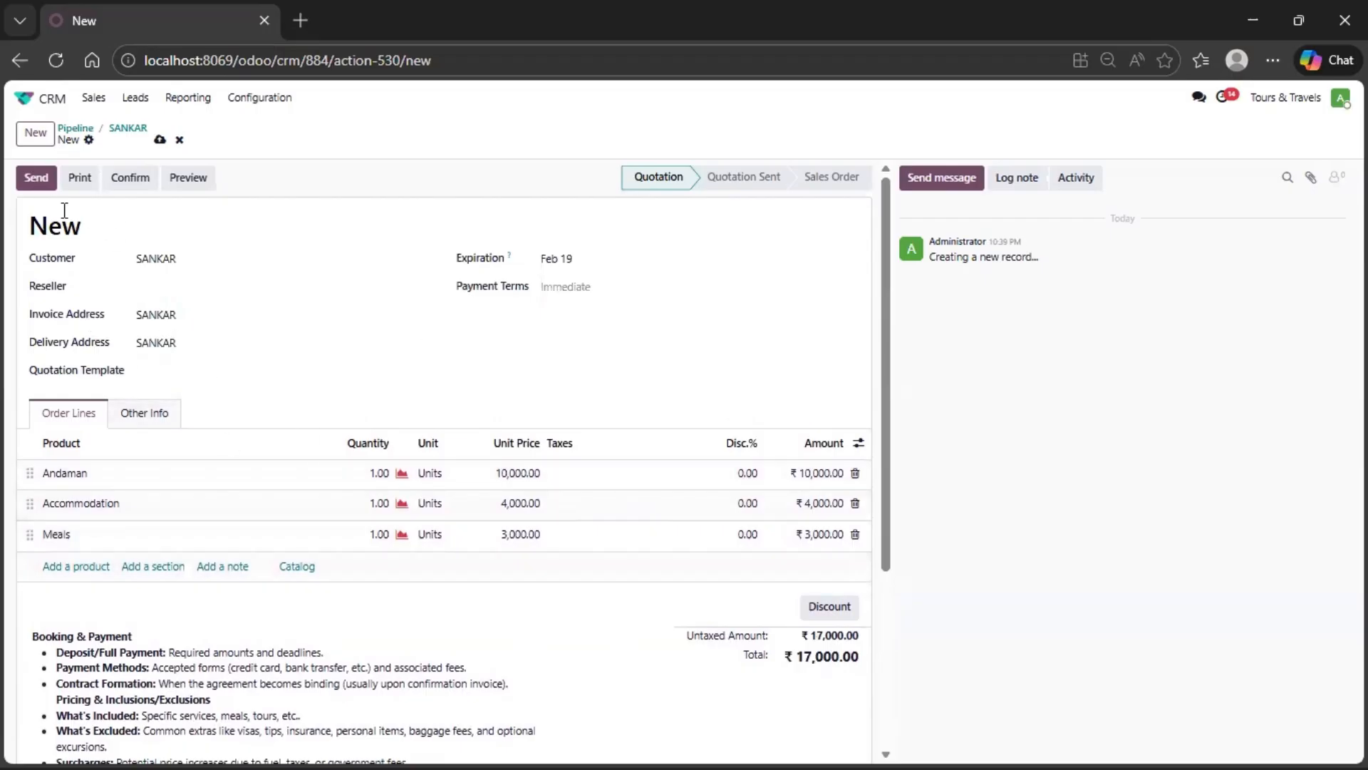
click(33, 182)
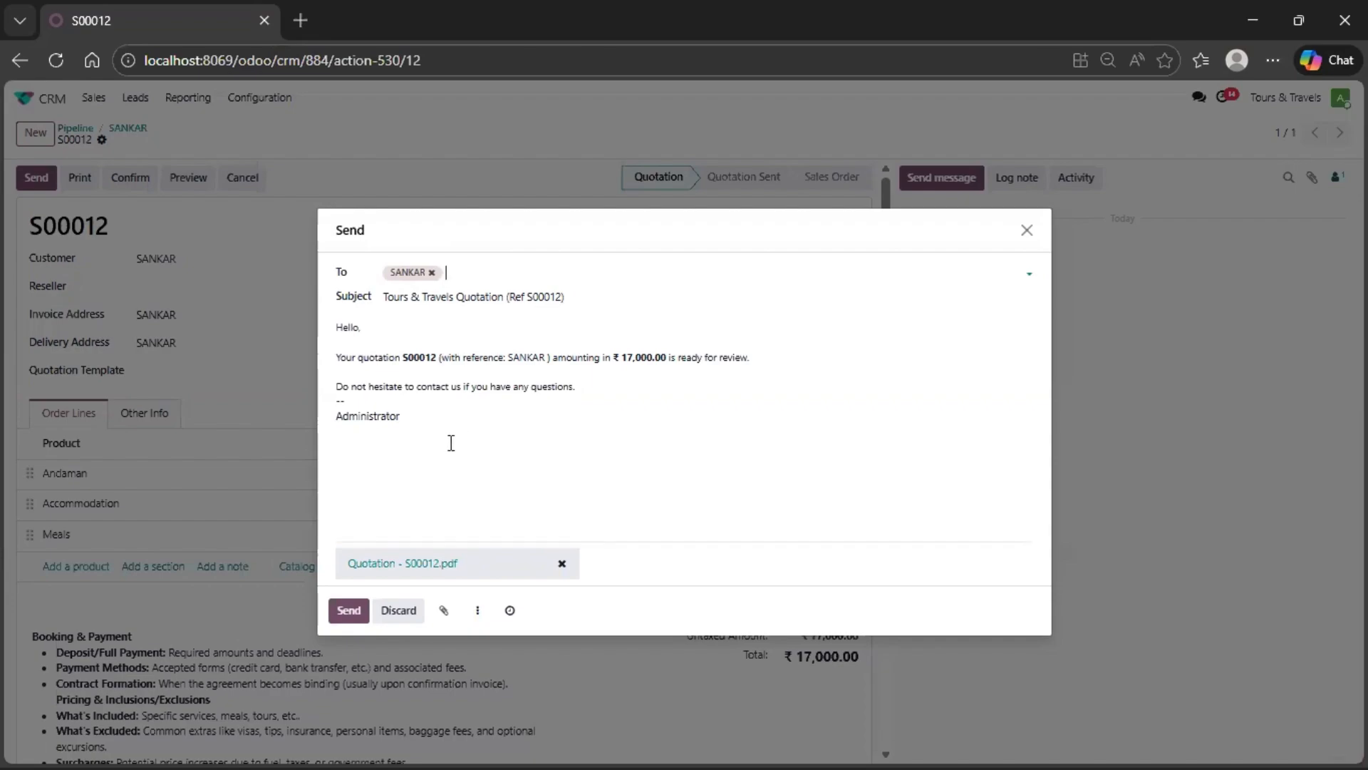
click(354, 613)
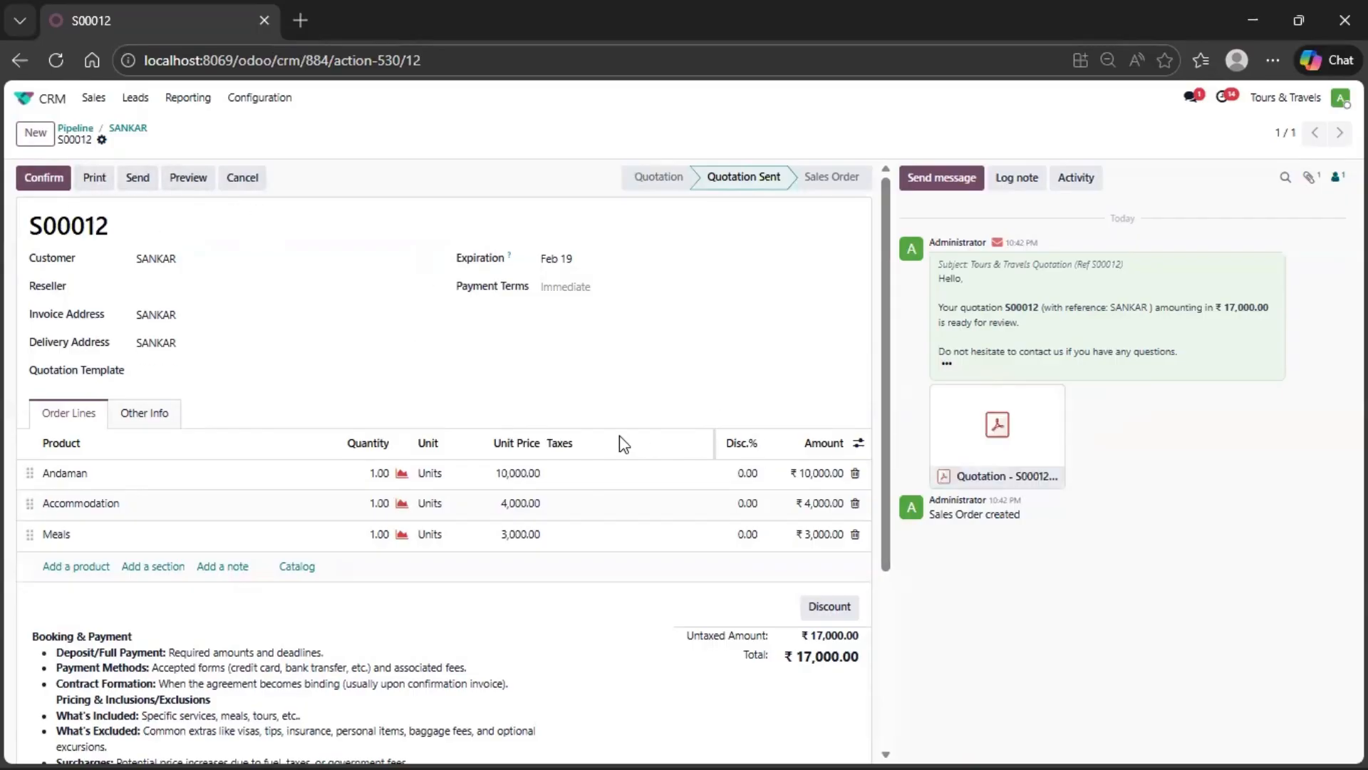
click(46, 184)
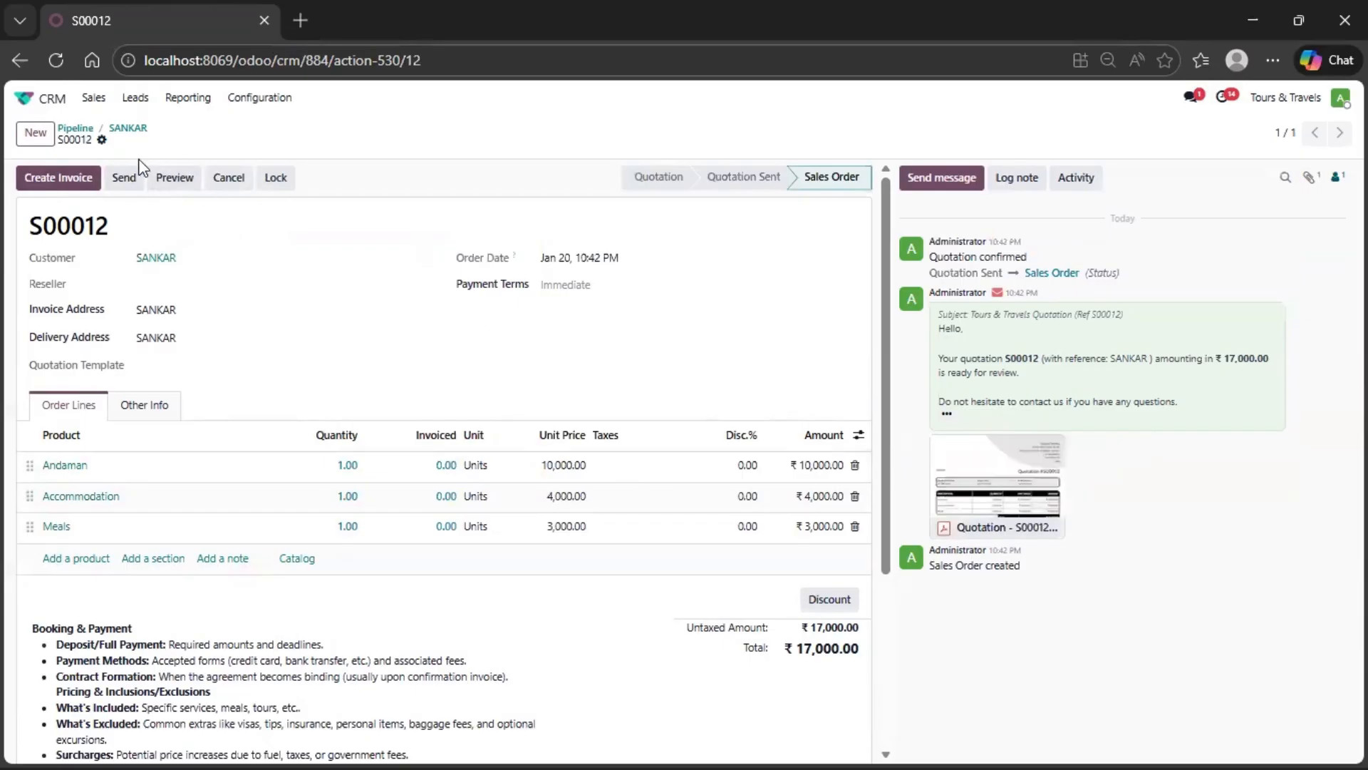
- Print the confirmed order as a PDF Quote to download the file
click(102, 139)
mouse_move(131, 166)
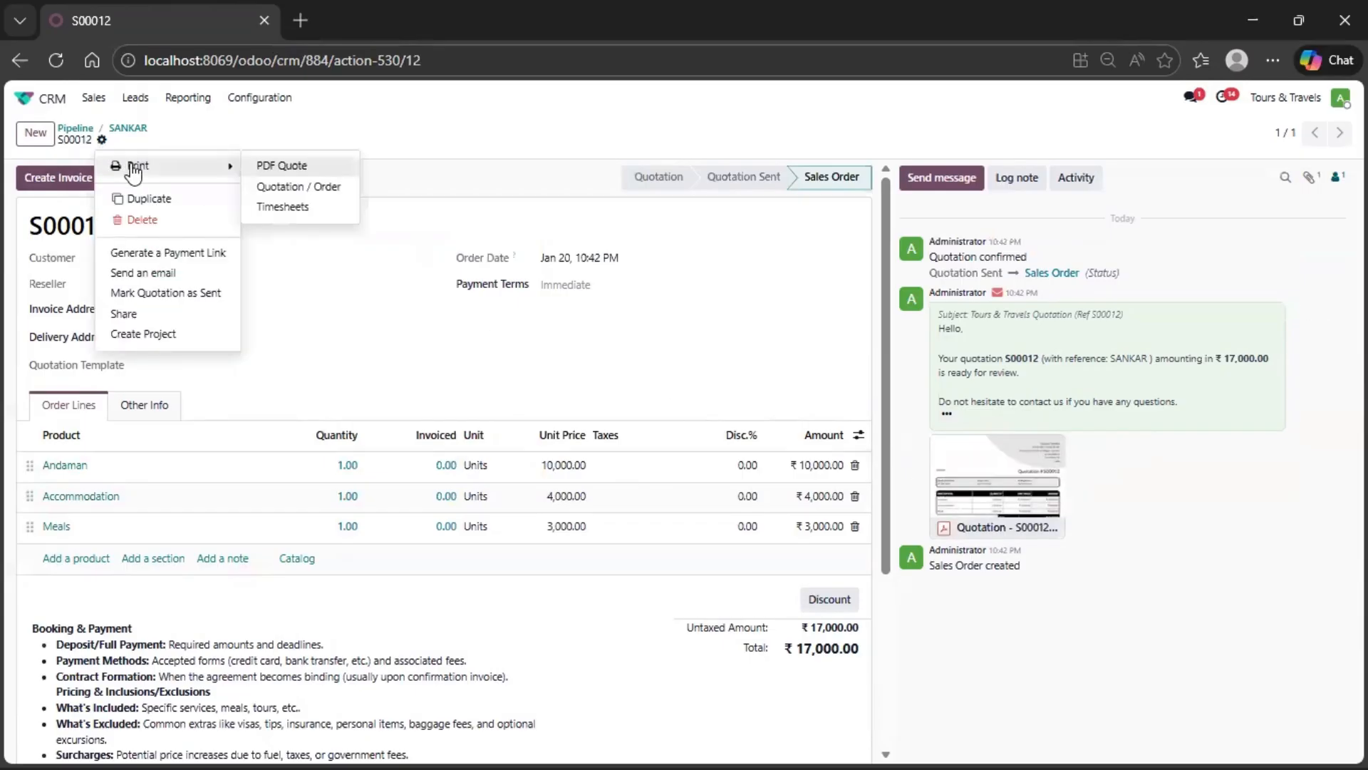
click(329, 168)
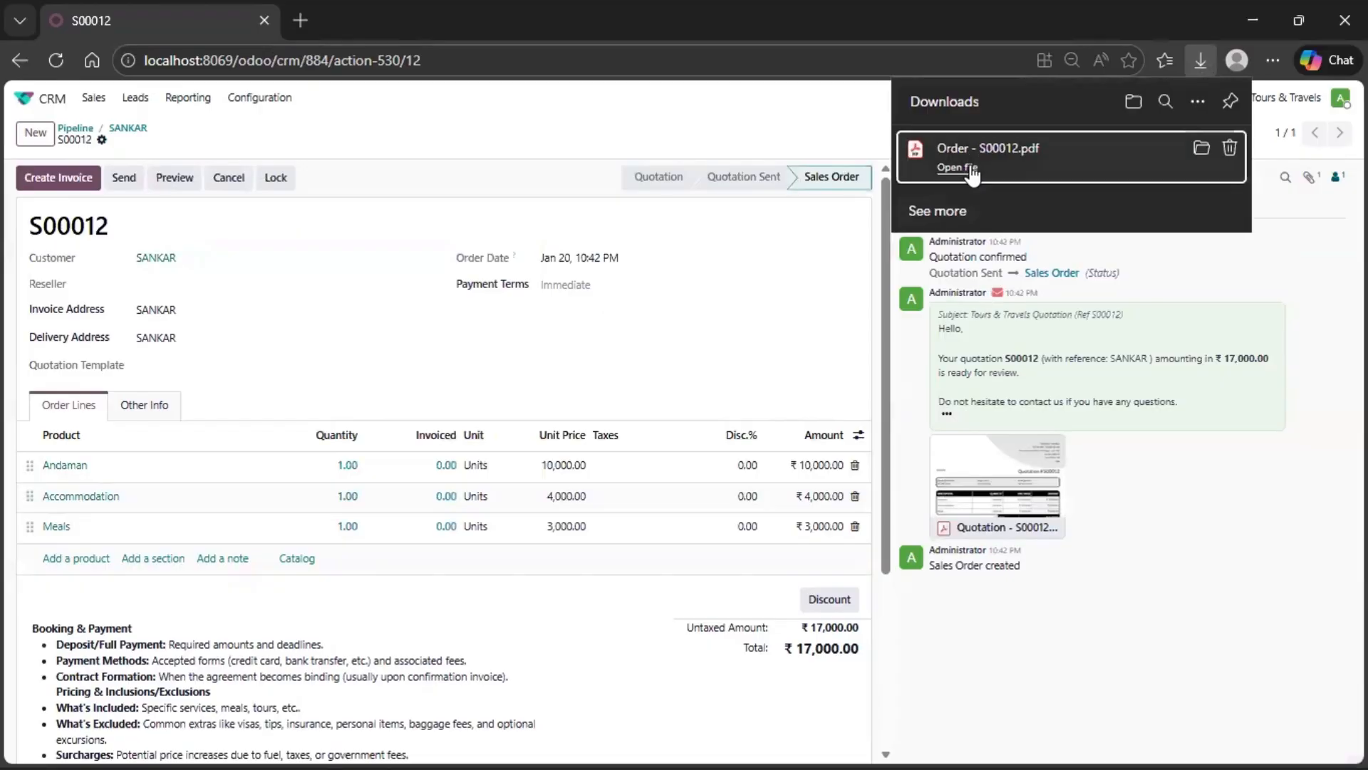
- Open the downloaded order PDF, review its order lines and terms, and close it
click(971, 171)
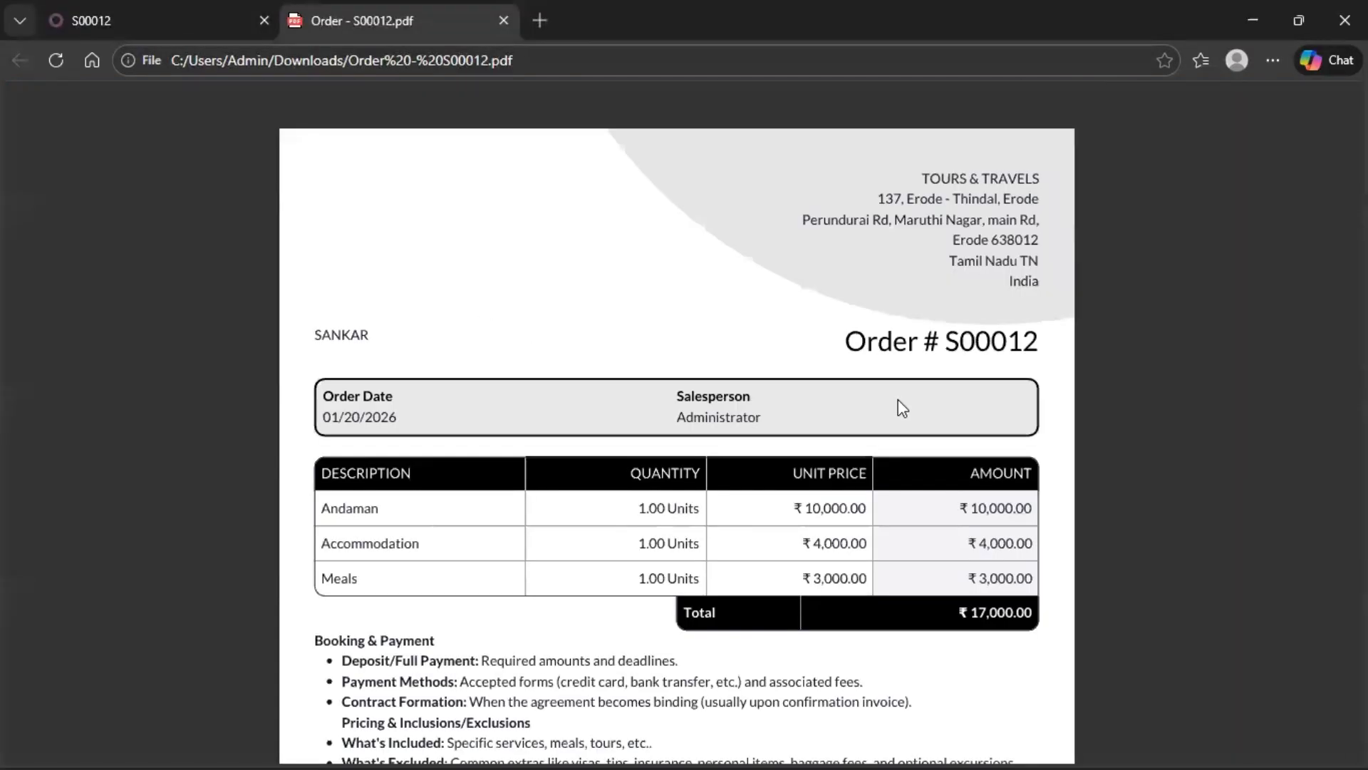
scroll(899, 401, down, 5)
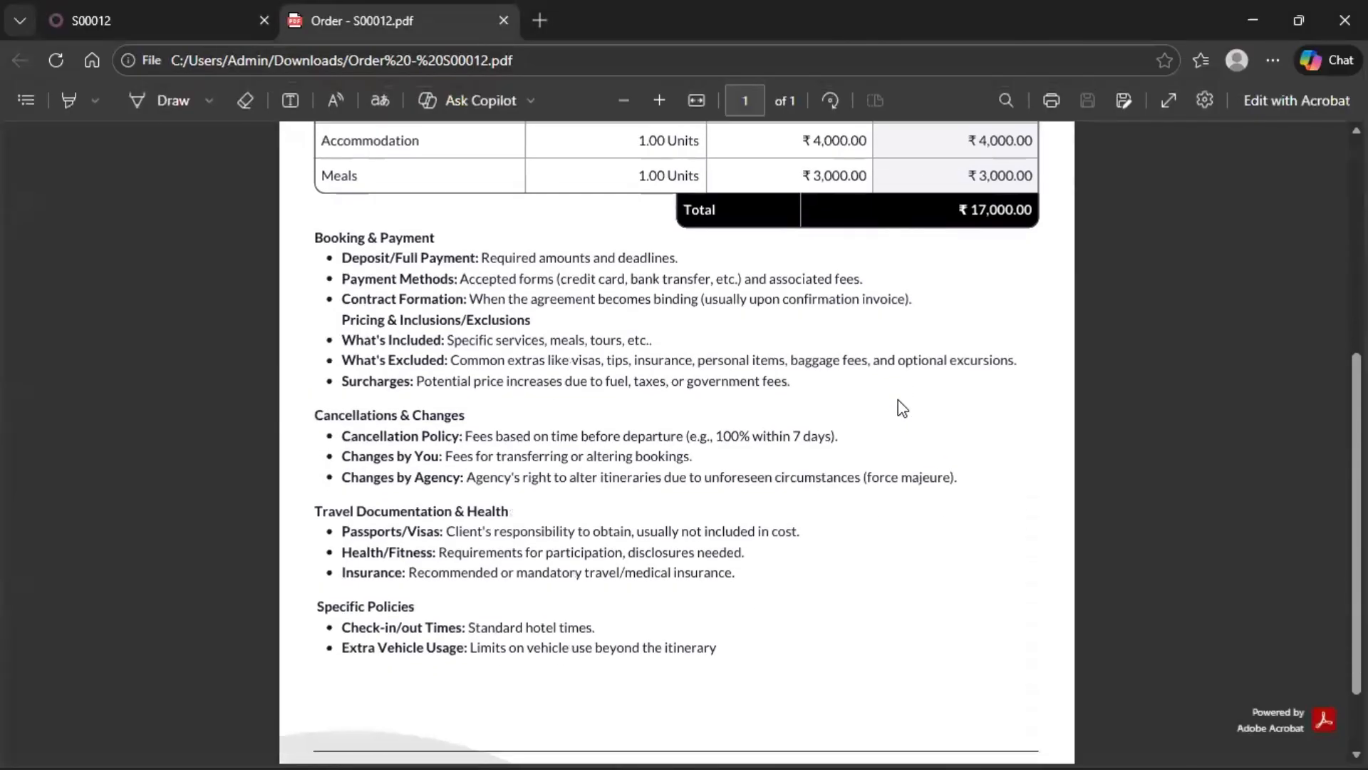
scroll(902, 408, down, 1)
scroll(902, 408, up, 7)
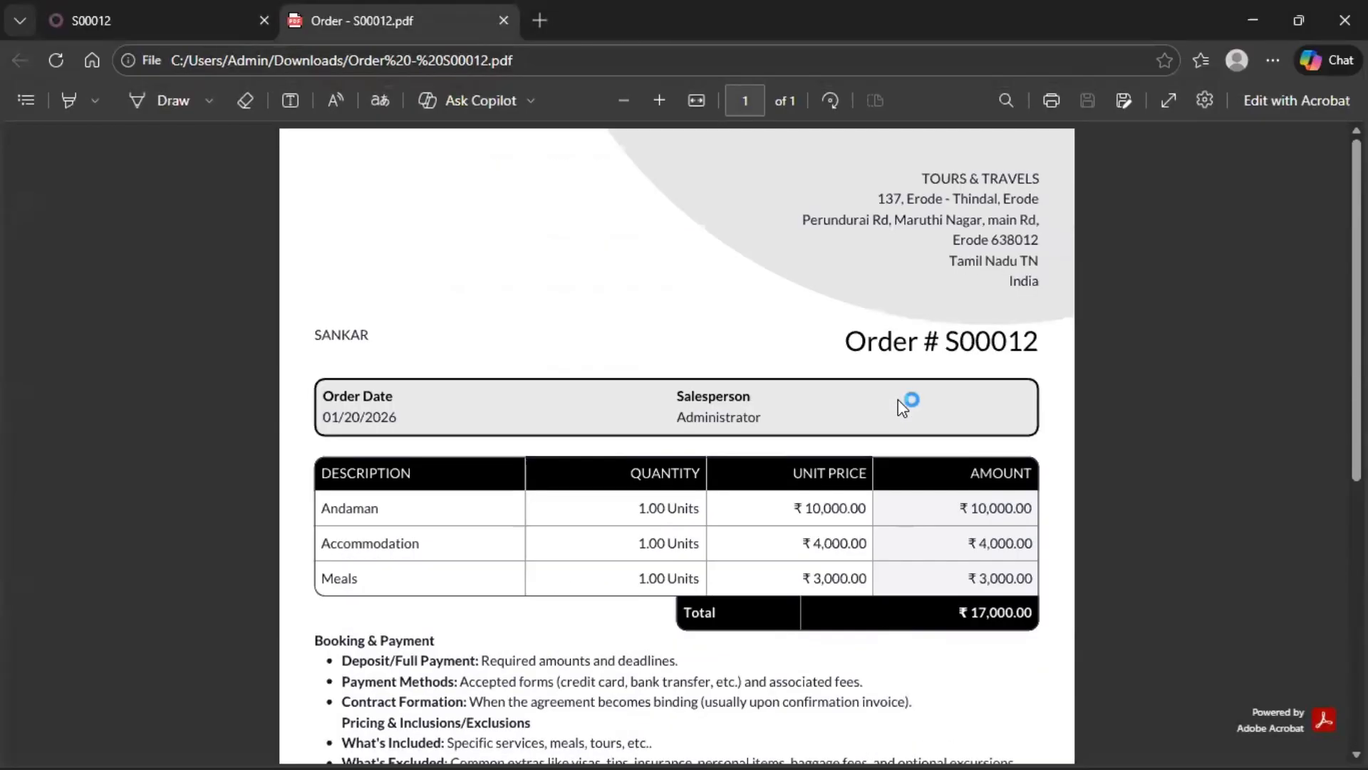
click(504, 21)
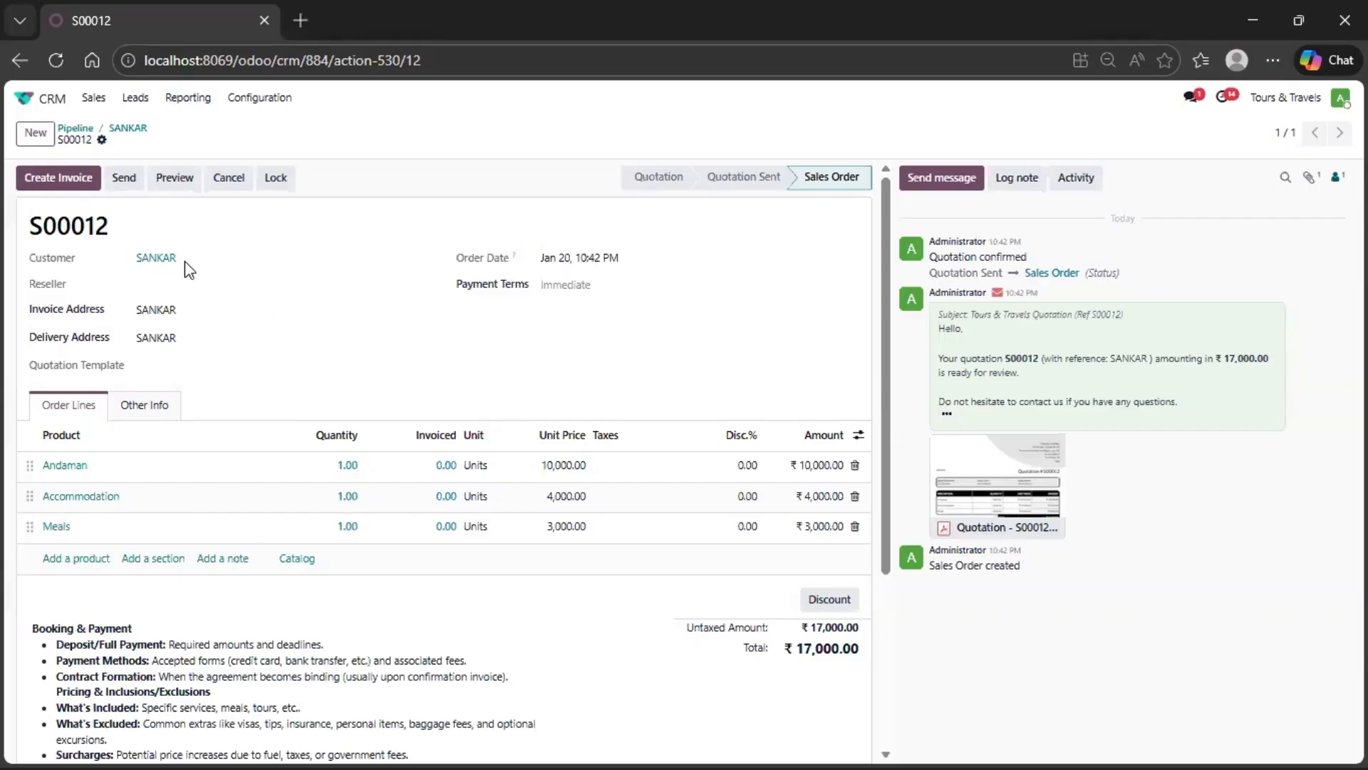
- Create a regular draft invoice from the sales order and confirm it
click(77, 185)
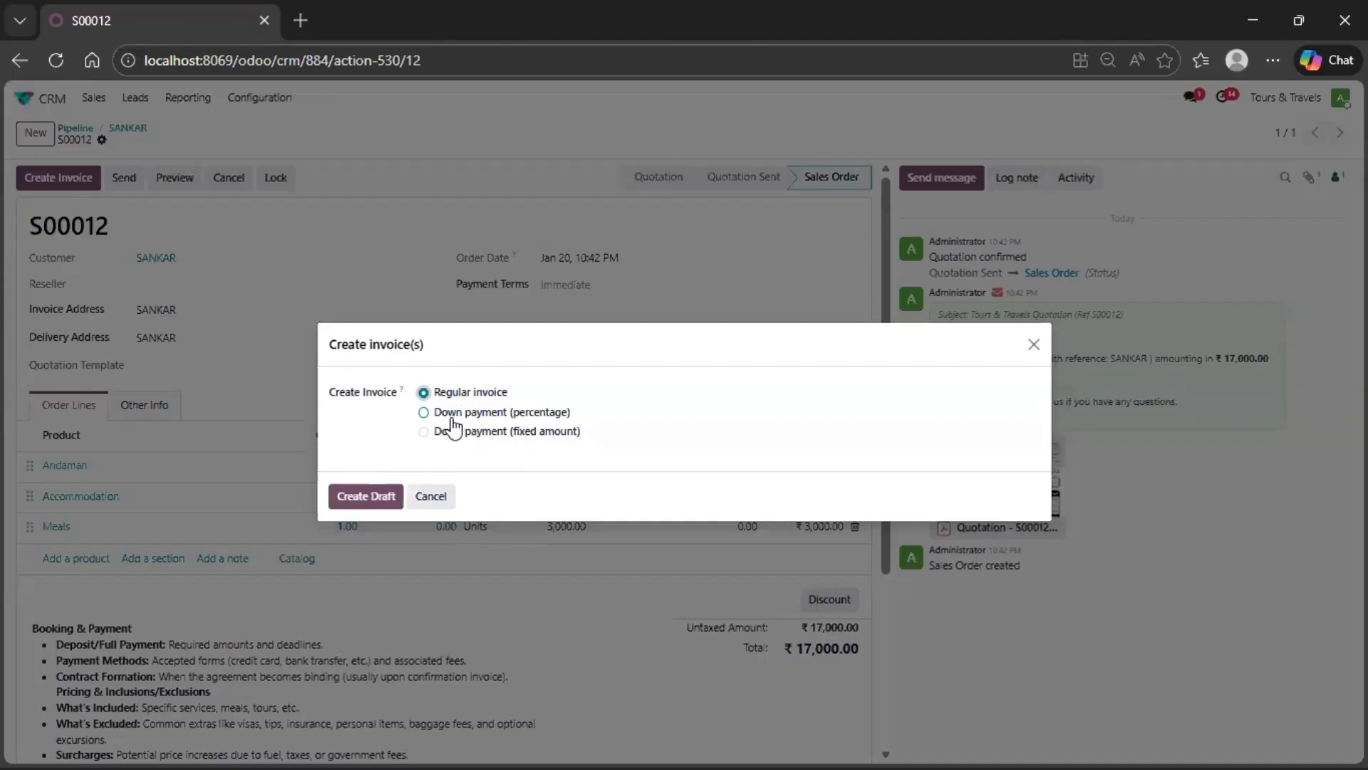
click(365, 499)
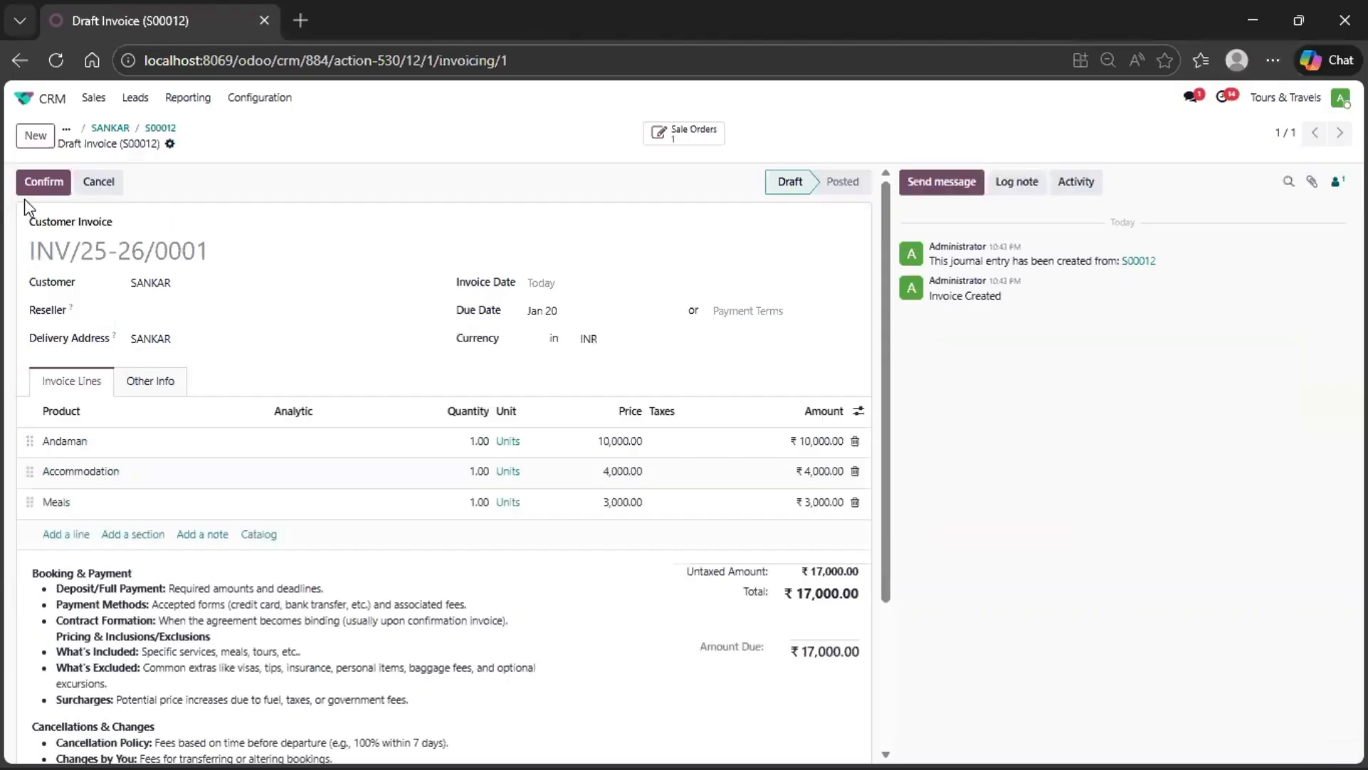
click(43, 181)
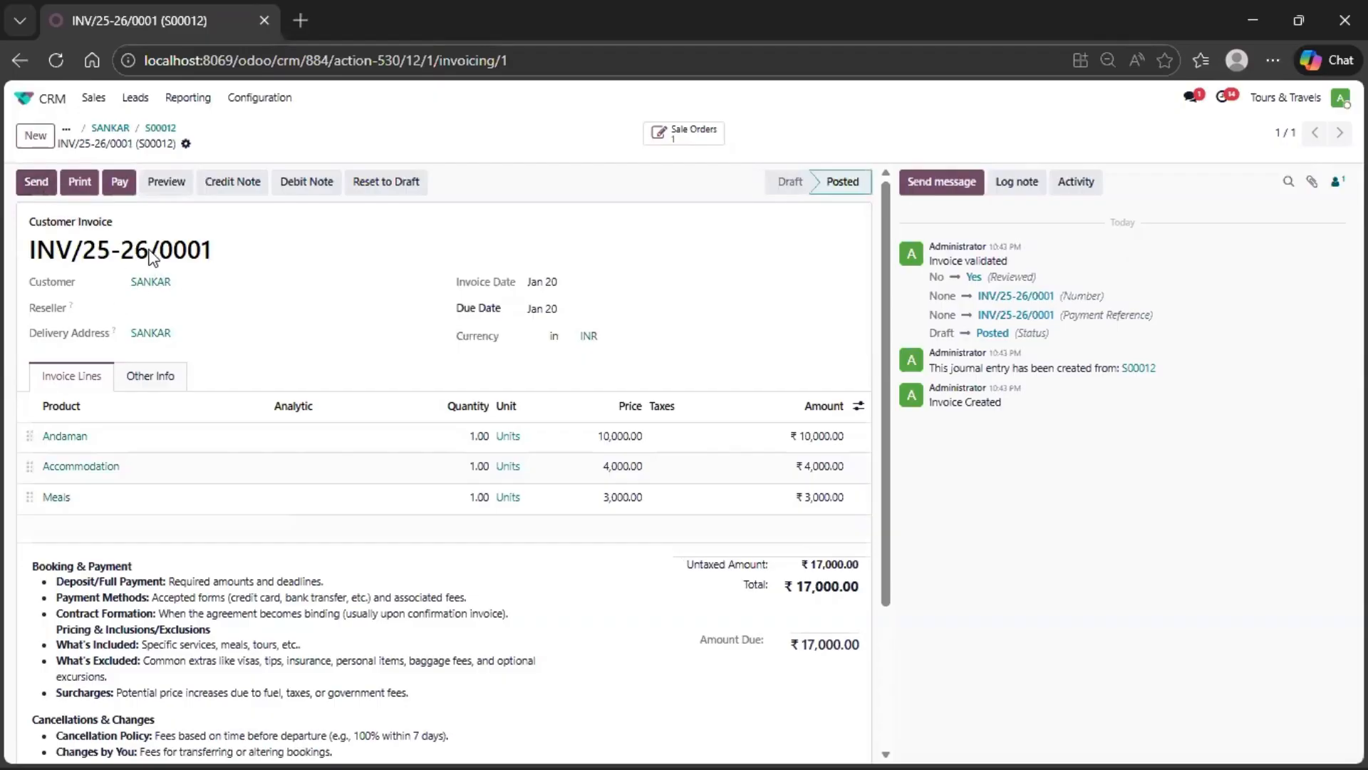
- Email the confirmed invoice to the customer with its PDF attached and review the PDF preview
click(40, 184)
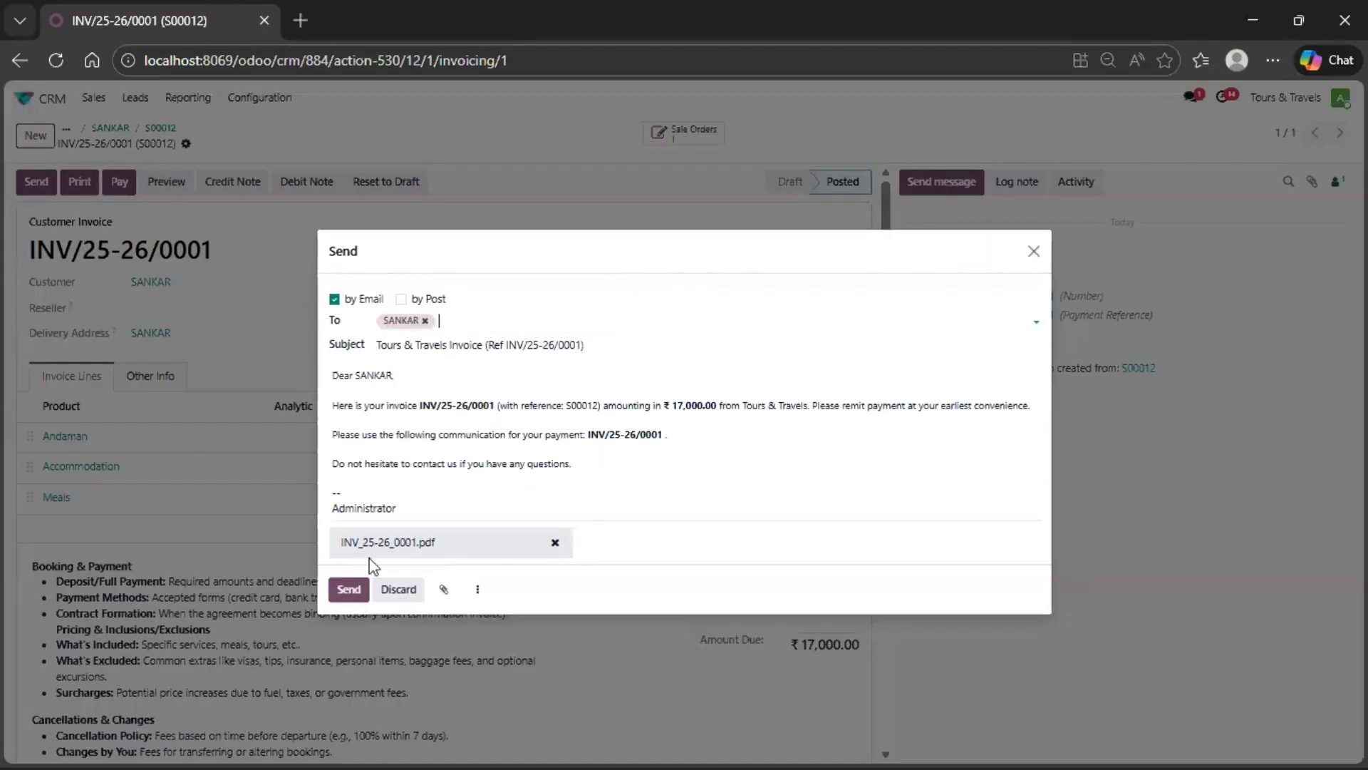
click(345, 590)
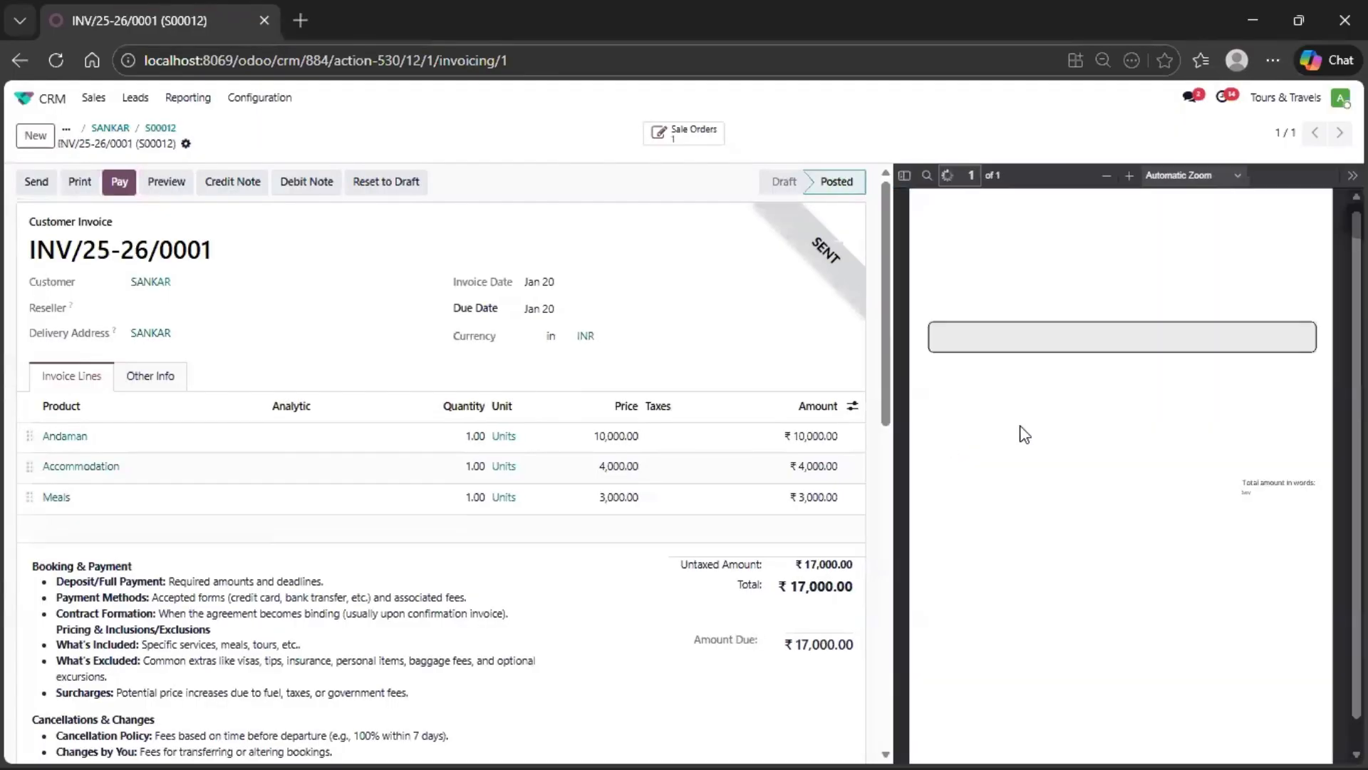
scroll(1149, 483, down, 1)
scroll(1149, 482, up, 1)
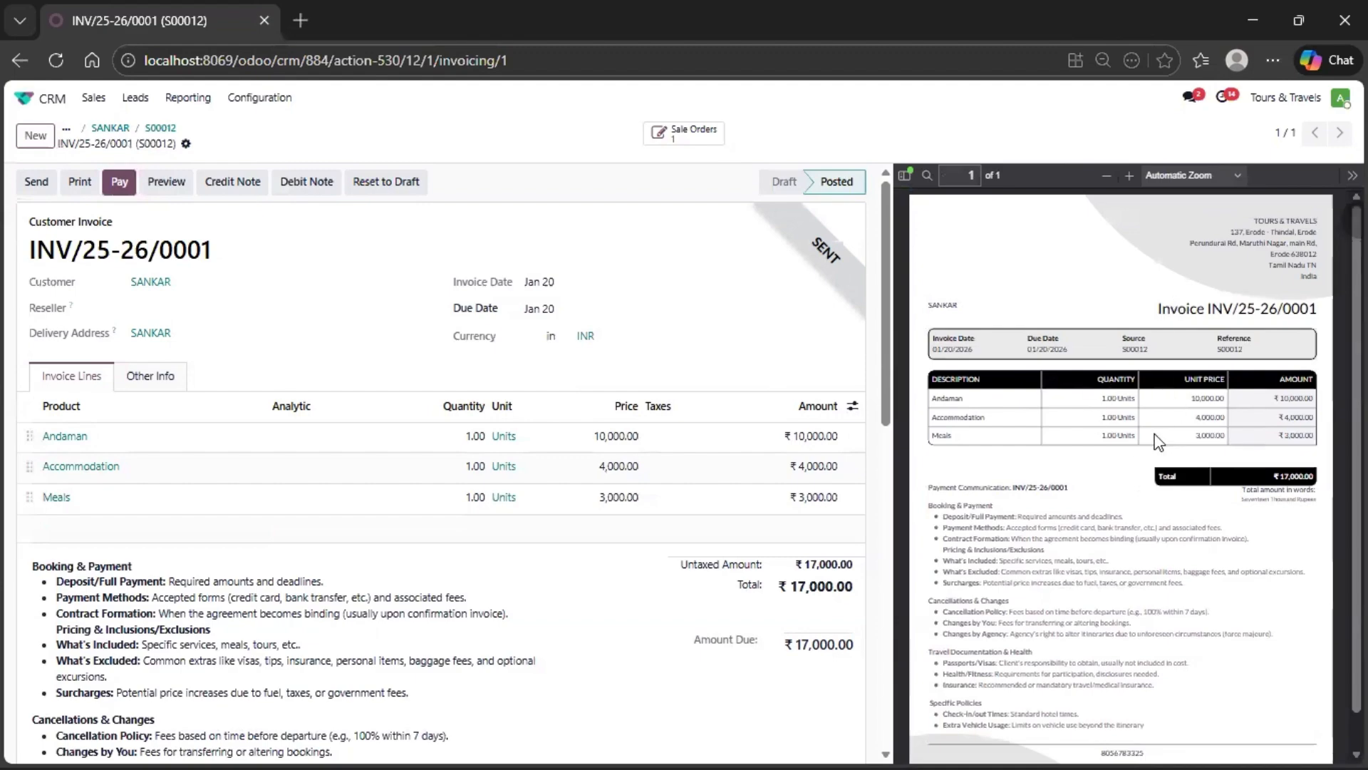
scroll(1158, 442, down, 1)
scroll(1158, 441, up, 1)
- Return from the invoice through its sales order and opportunity to the CRM pipeline
click(152, 130)
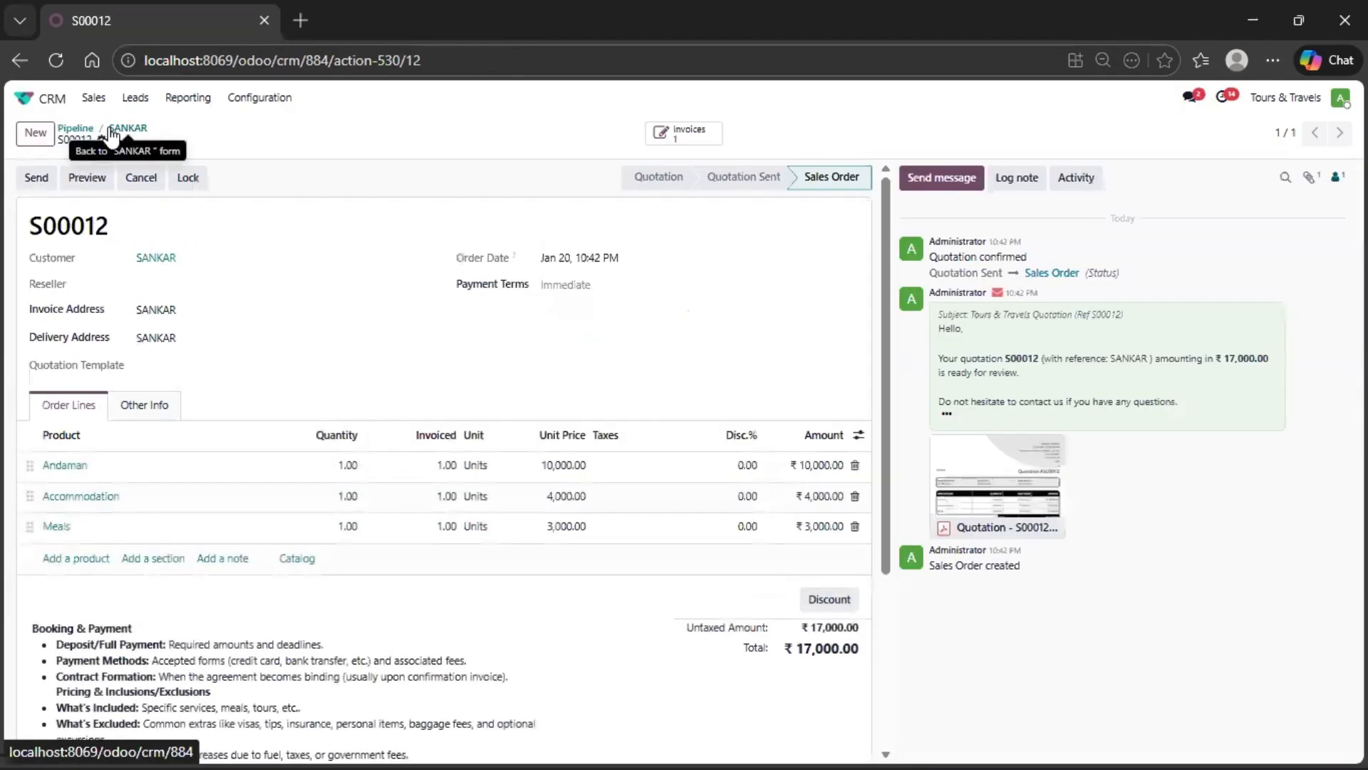
click(112, 129)
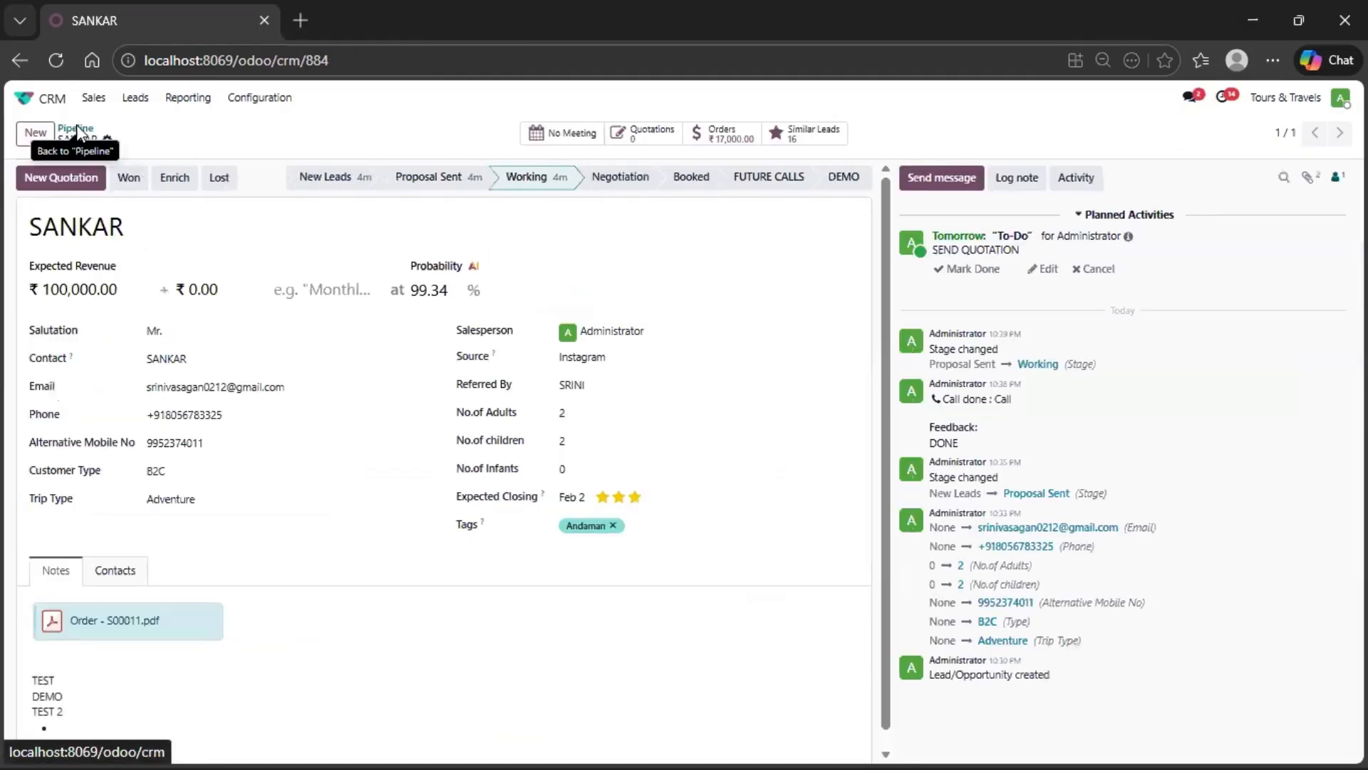
click(76, 128)
click(650, 256)
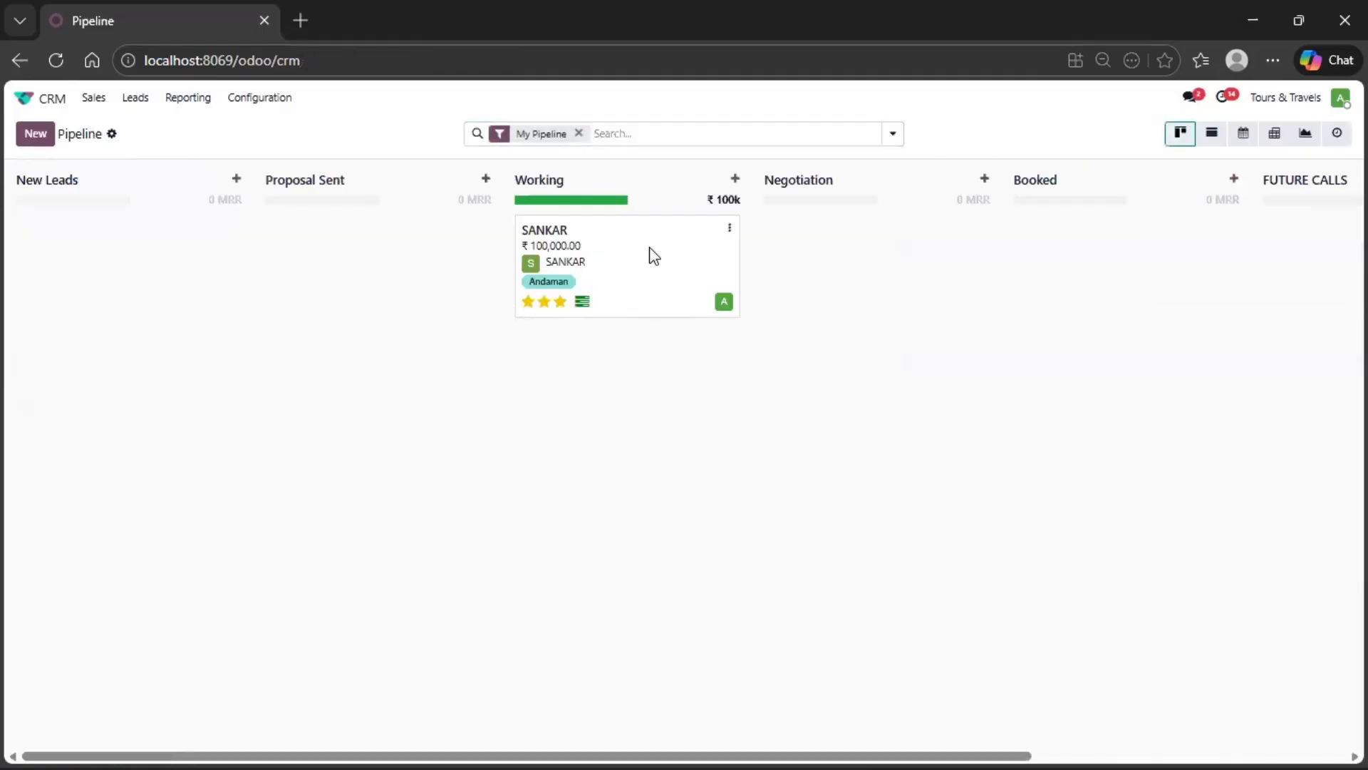
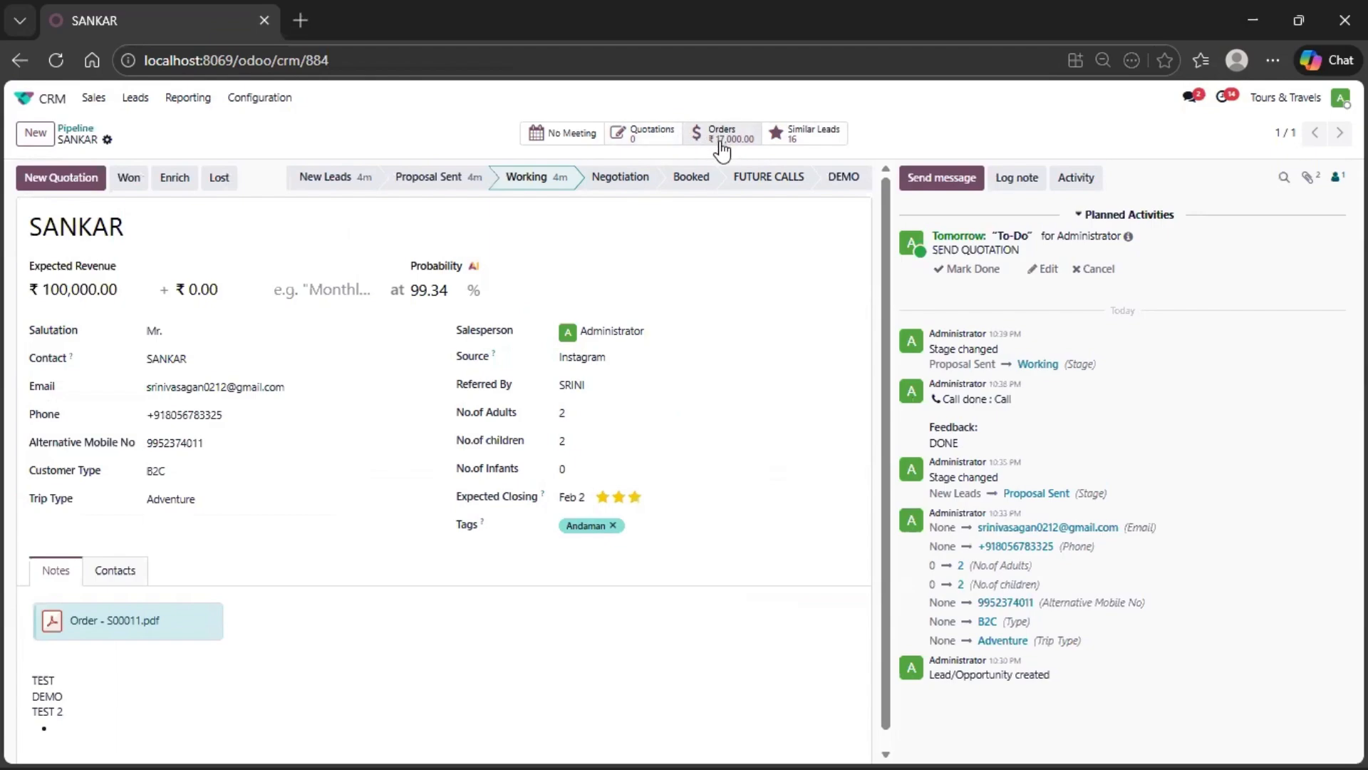
- Return to the pipeline, move the Andaman opportunity from Working to Booked, and remove the My Pipeline filter
click(71, 133)
drag(666, 278, 1050, 284)
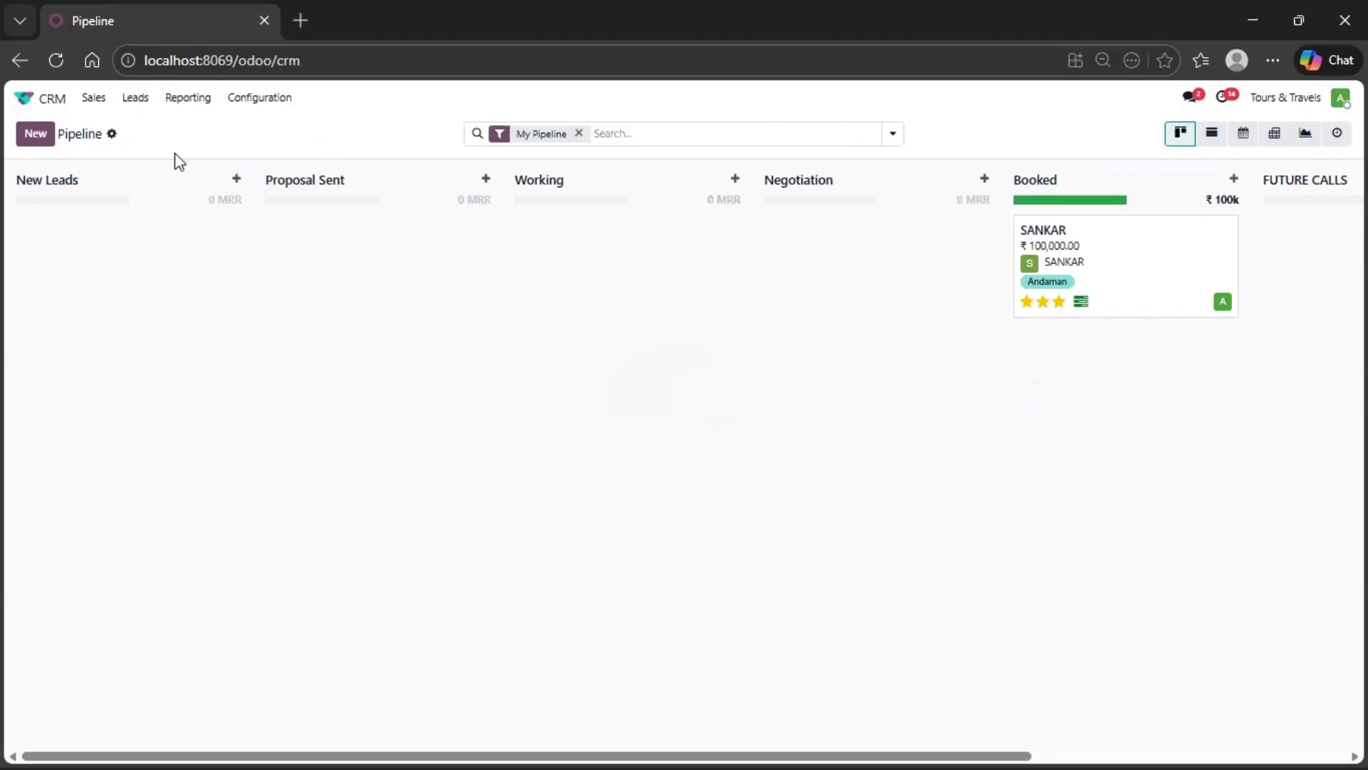
click(579, 133)
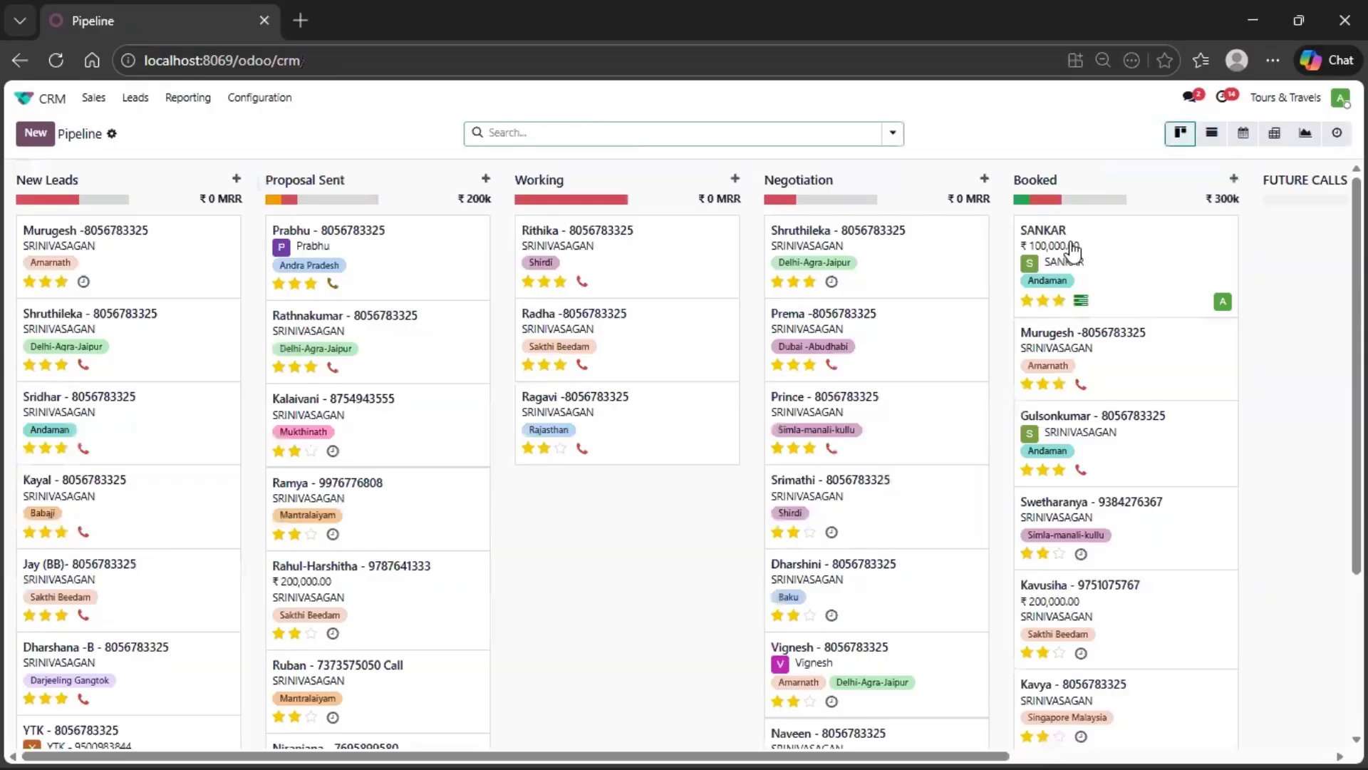
- Show the opportunities as a list and preview grouping by Salesperson, Sales Team and Trip Type, clearing each grouping
click(1212, 134)
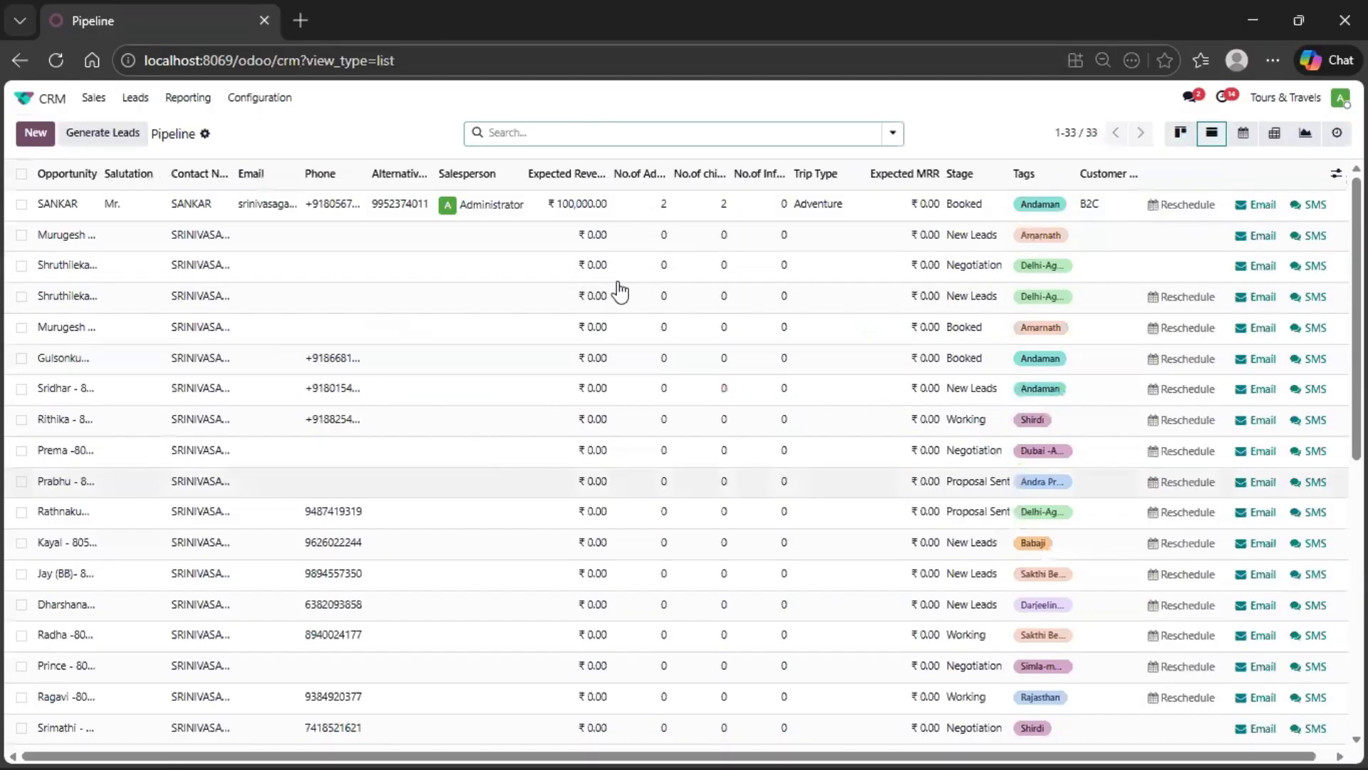
click(600, 135)
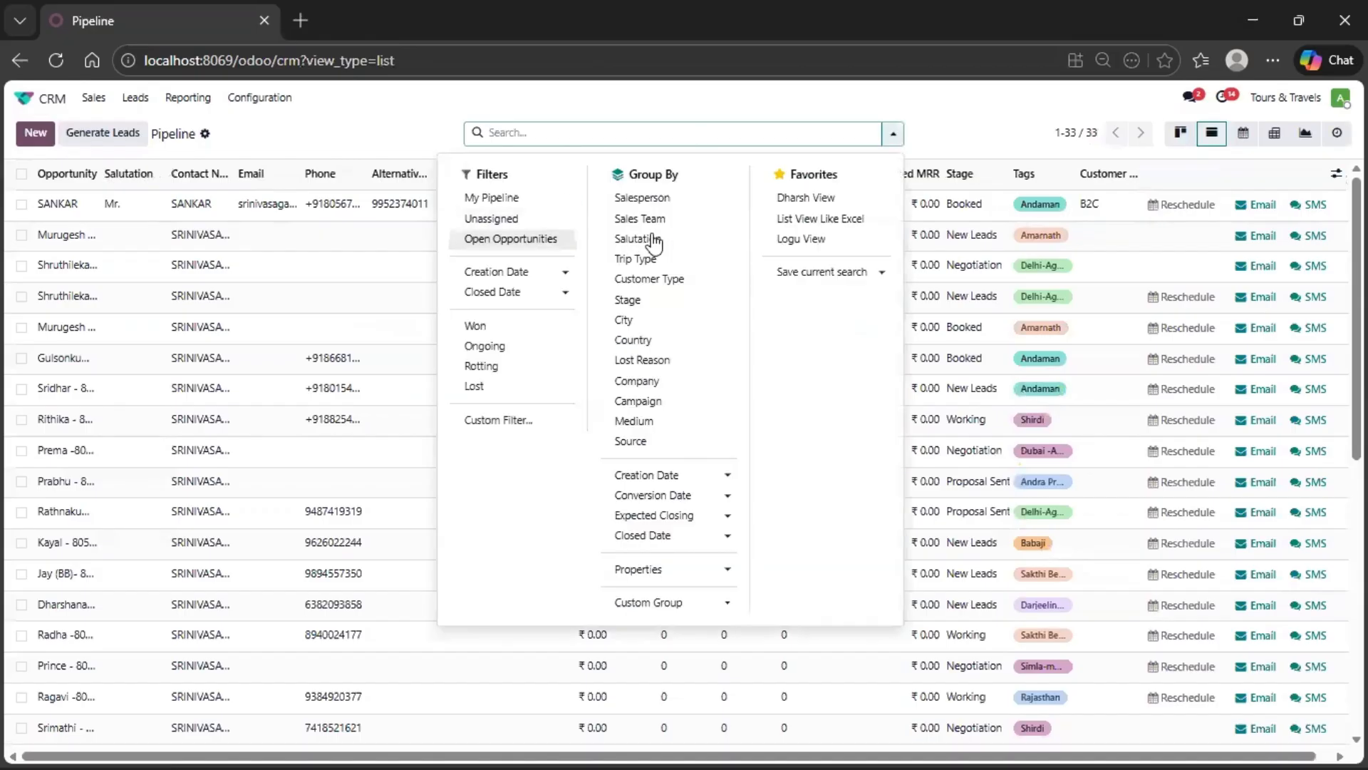
click(665, 200)
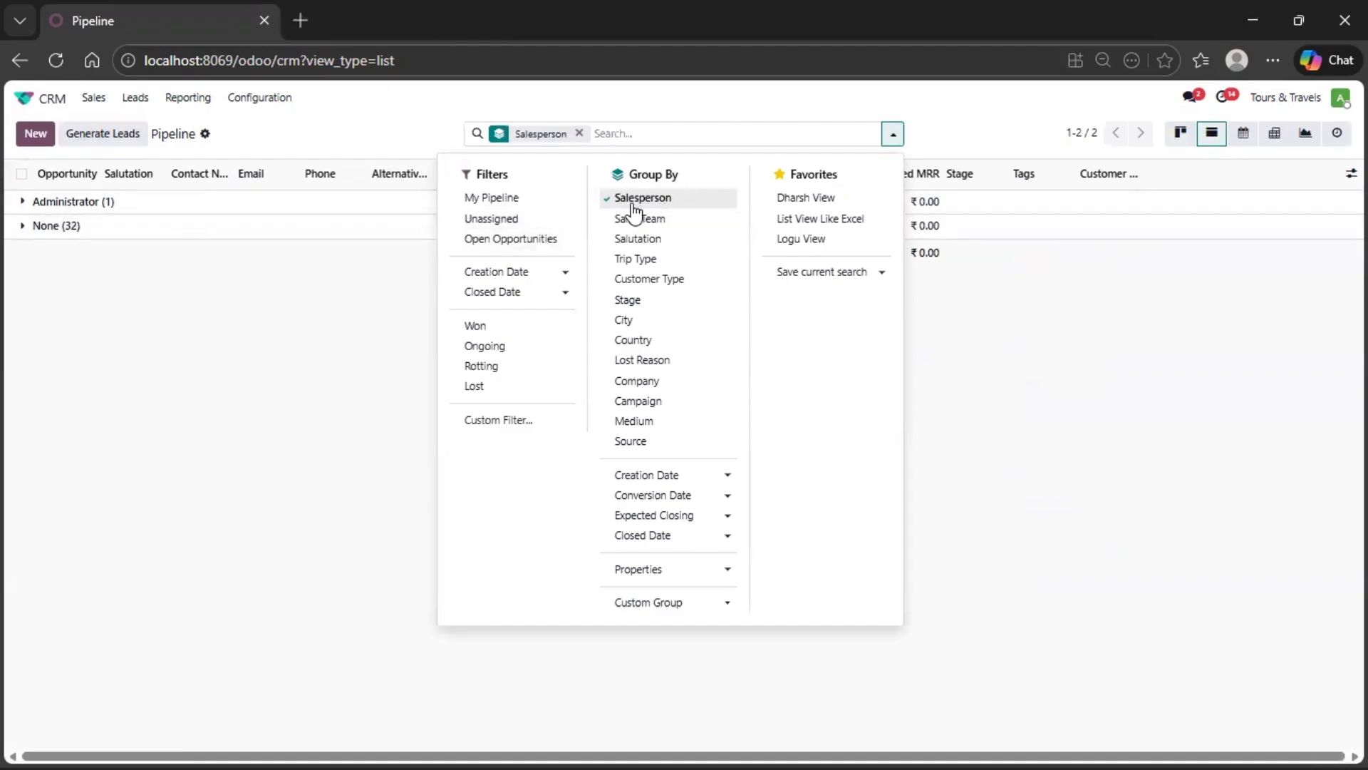
click(645, 218)
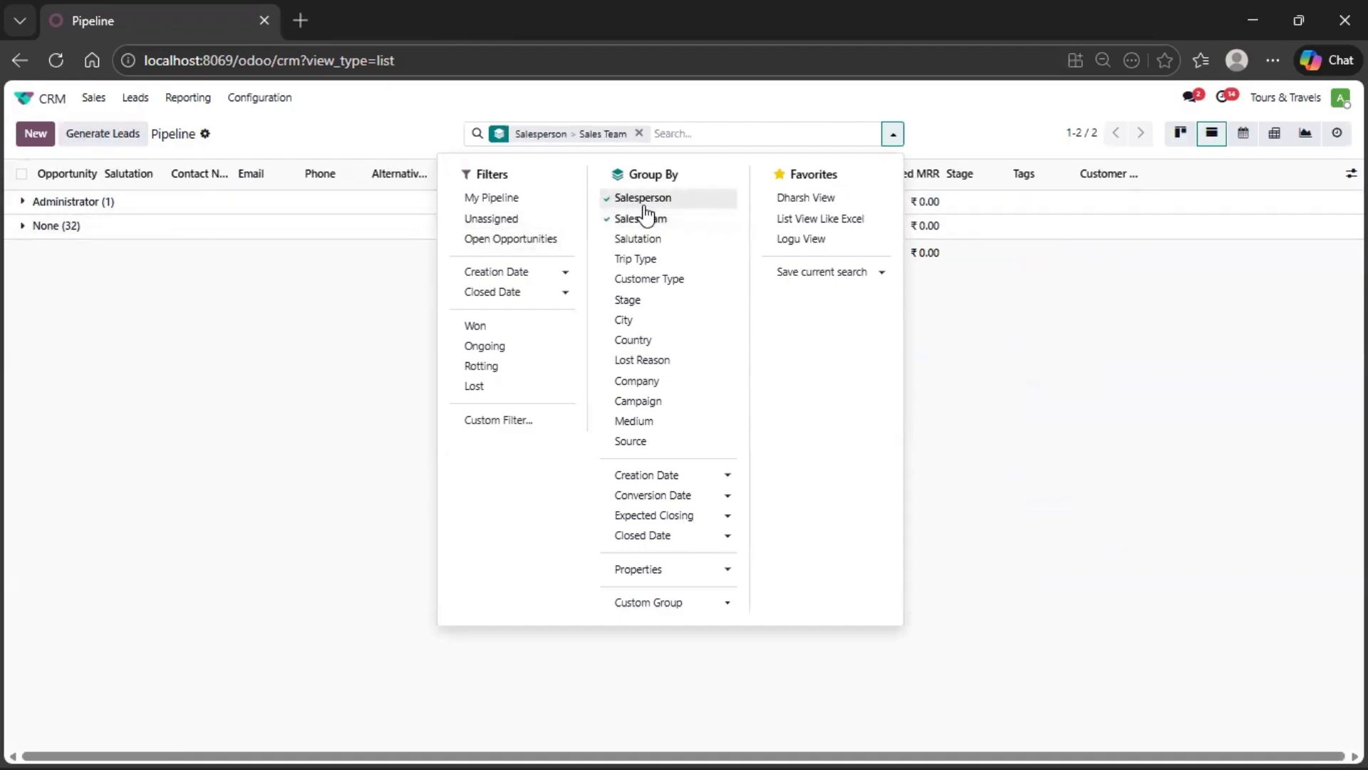
click(643, 204)
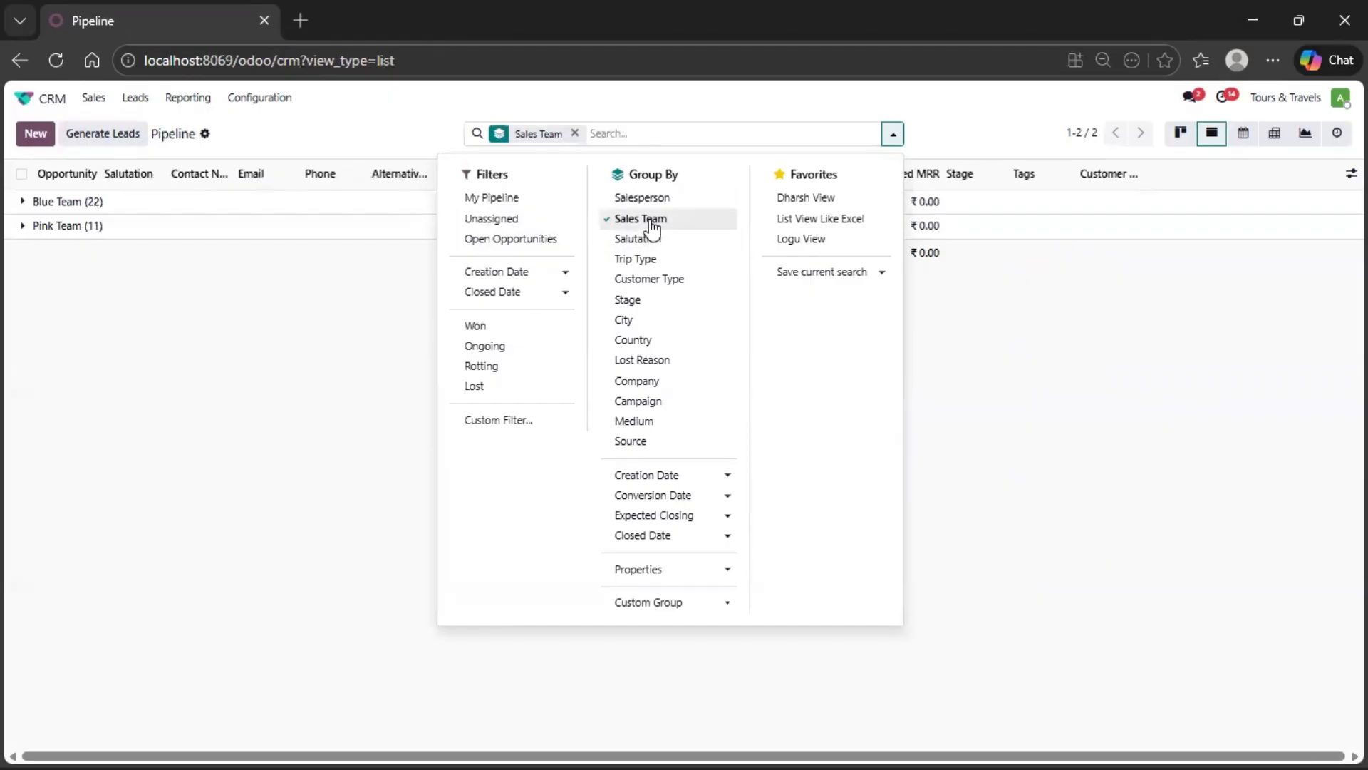
click(645, 218)
click(652, 261)
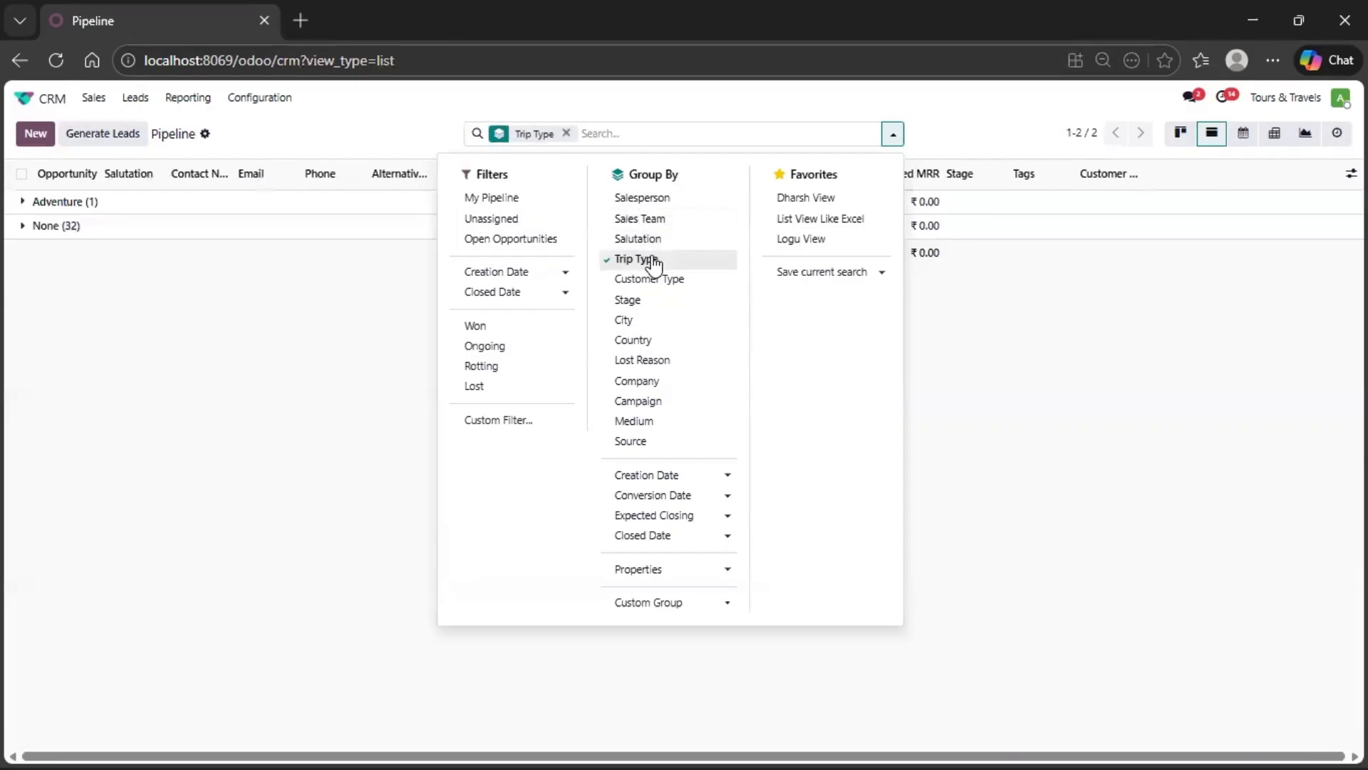
click(662, 263)
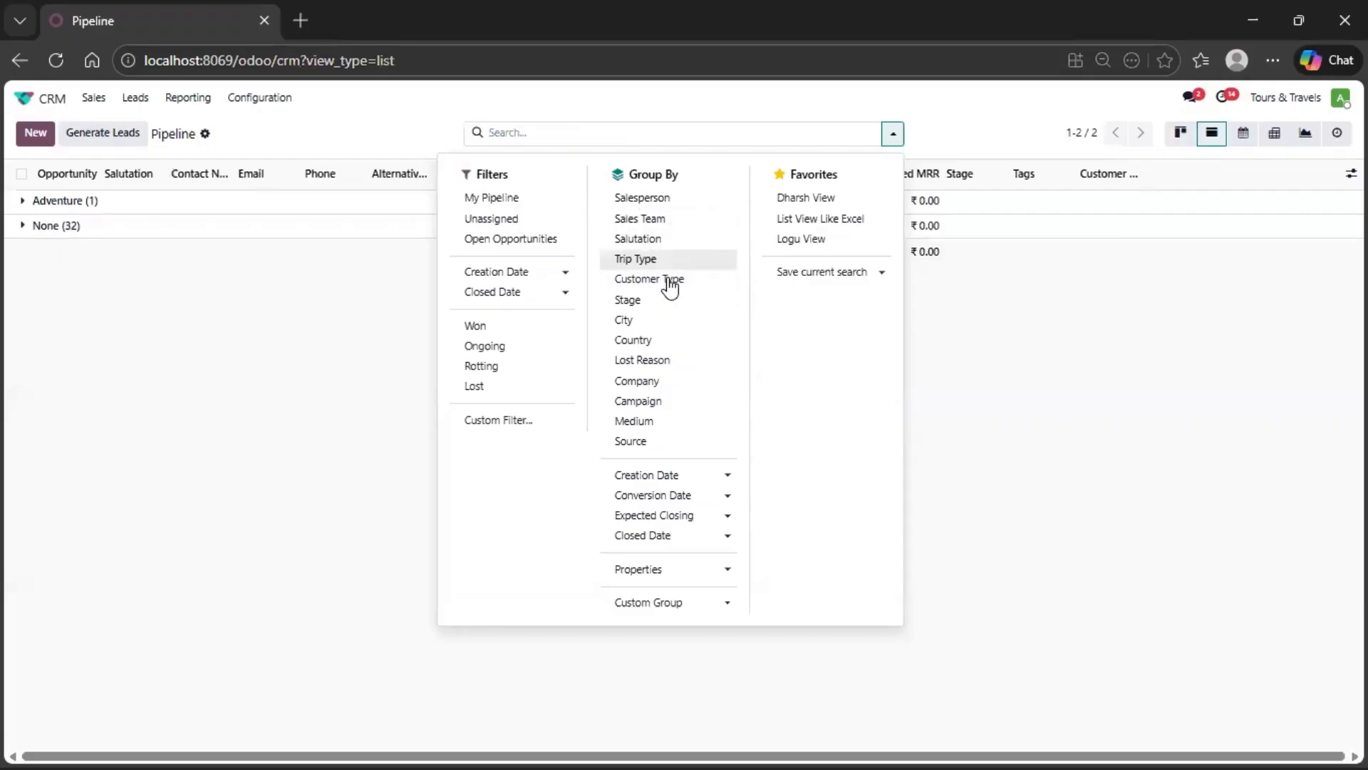
- Group the opportunities by Stage, collapse the groups from New Leads through Booked, and clear the grouping
click(643, 303)
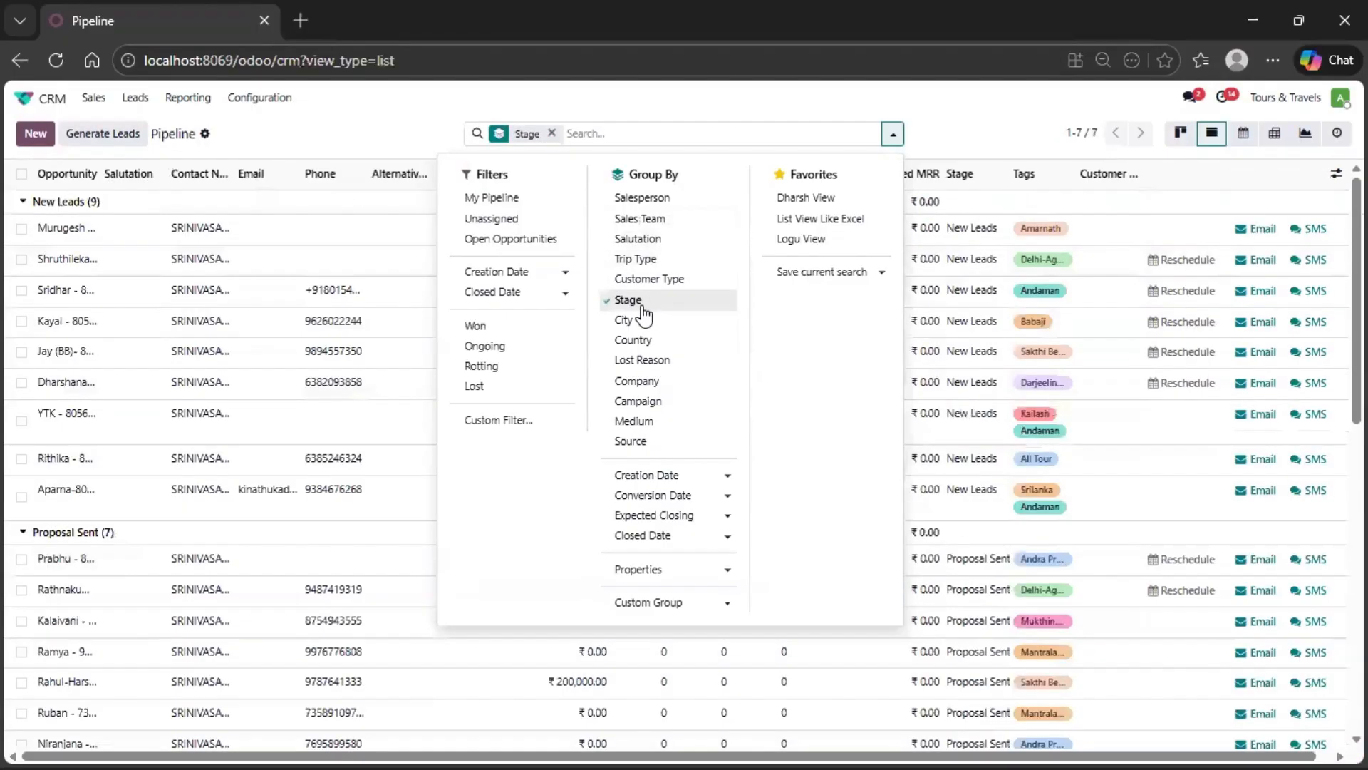
click(81, 205)
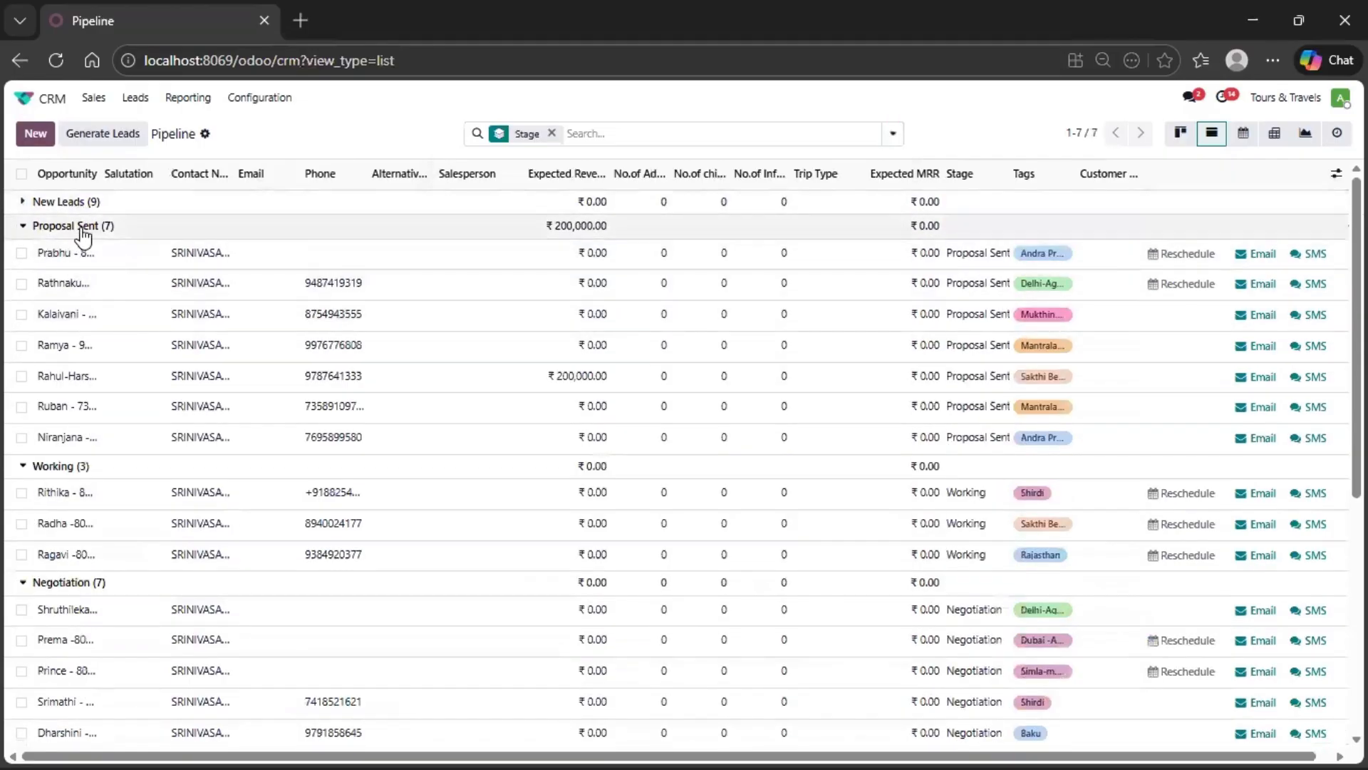
click(83, 228)
click(68, 367)
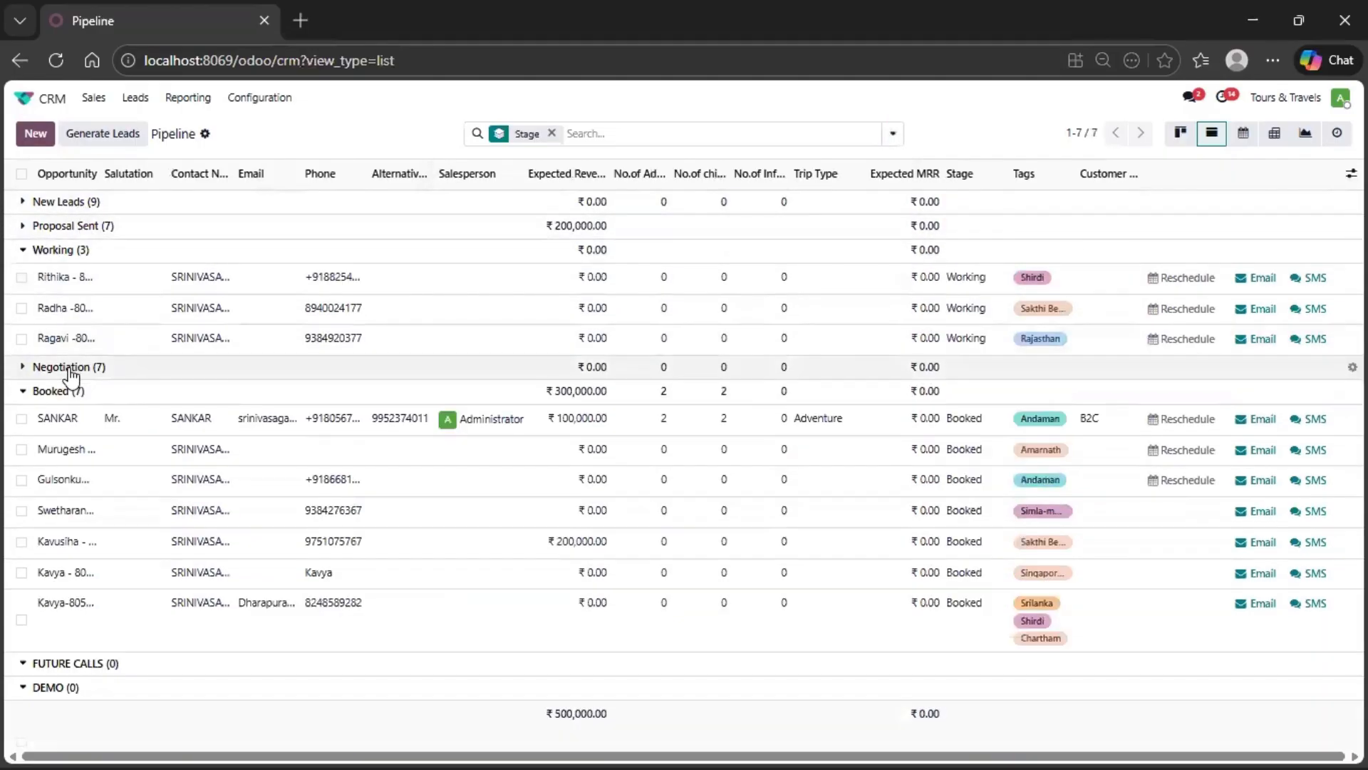
click(64, 251)
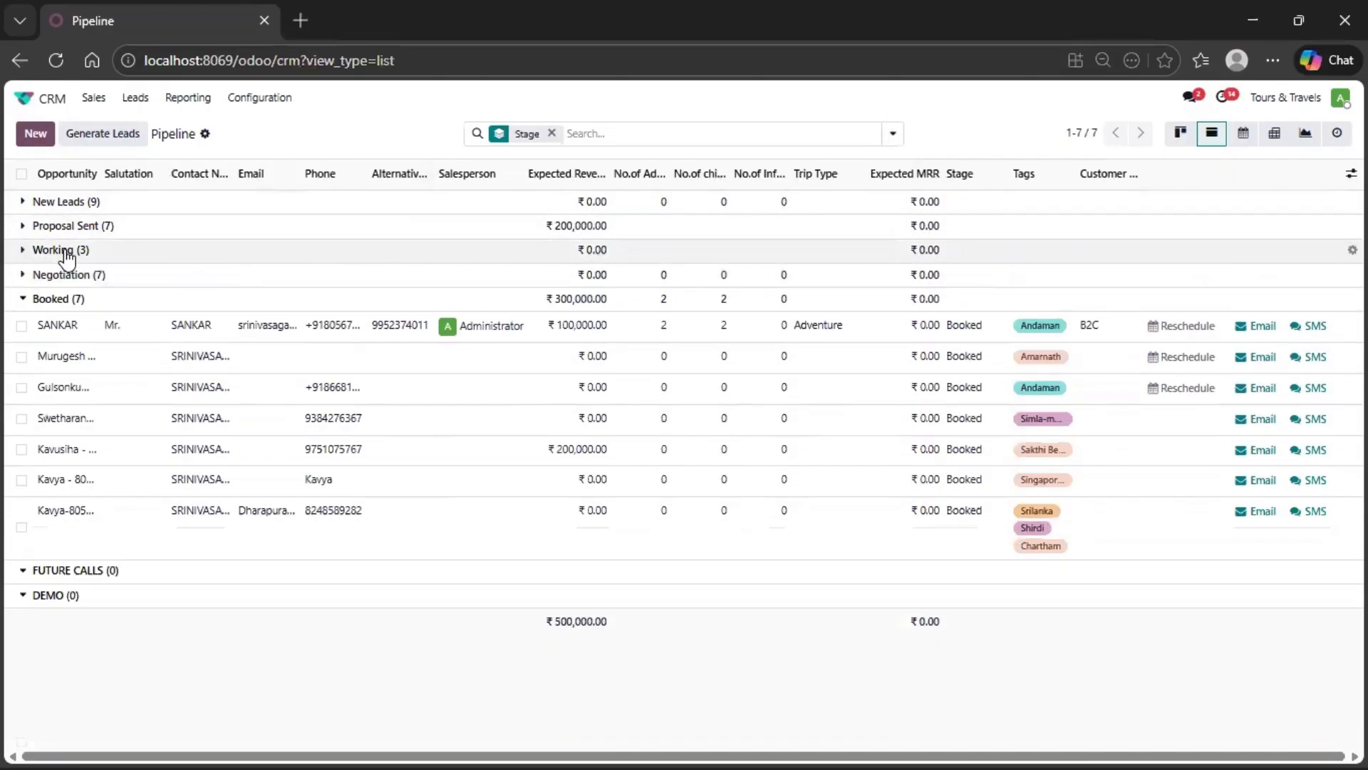
click(85, 303)
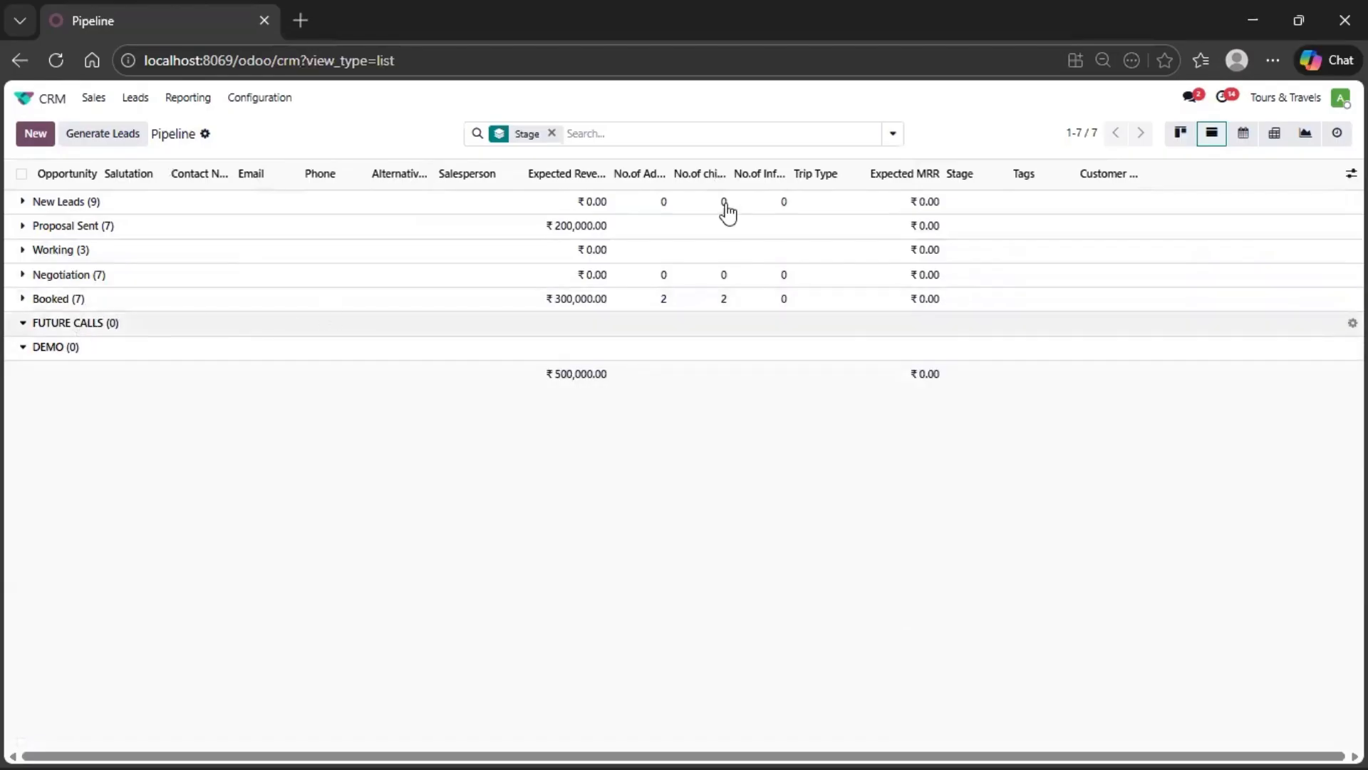
click(551, 134)
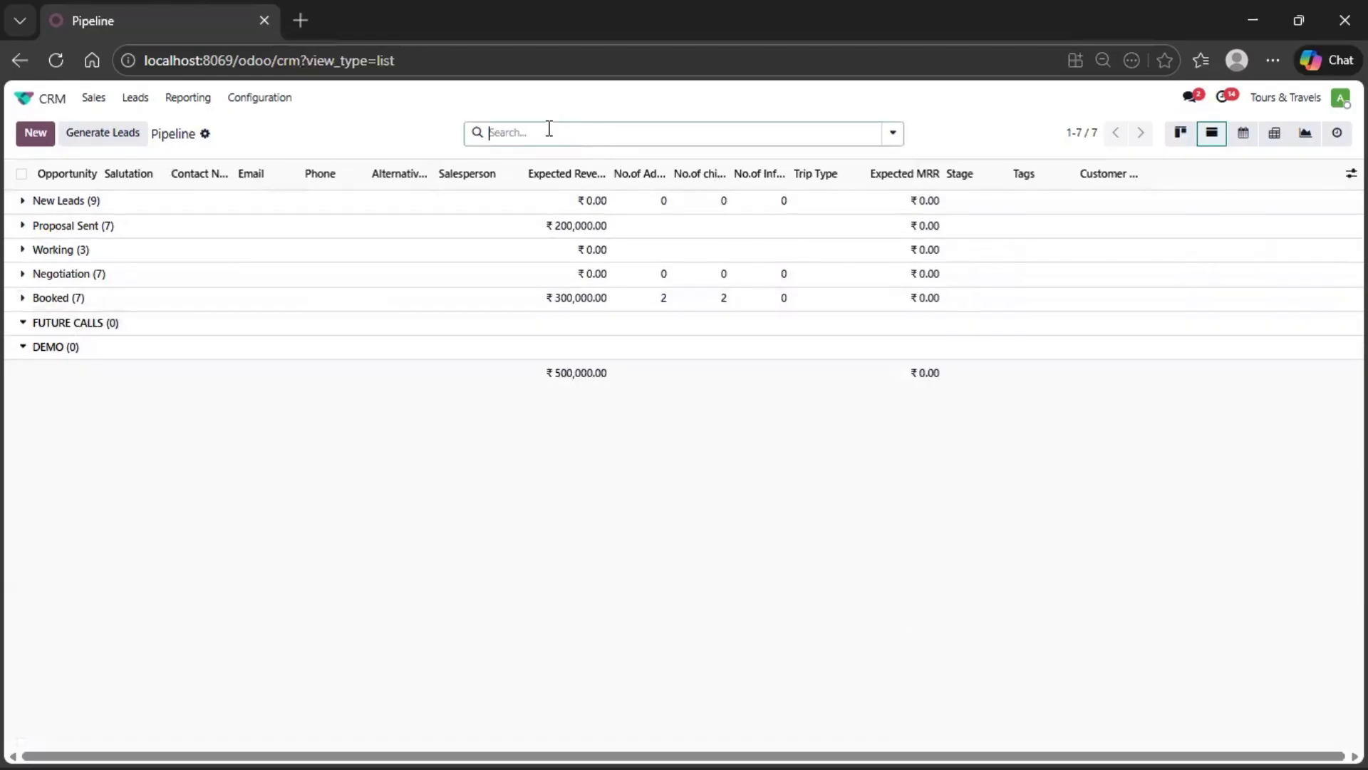
- Group the opportunity list by Source to review where leads come from, and remove the grouping
click(549, 129)
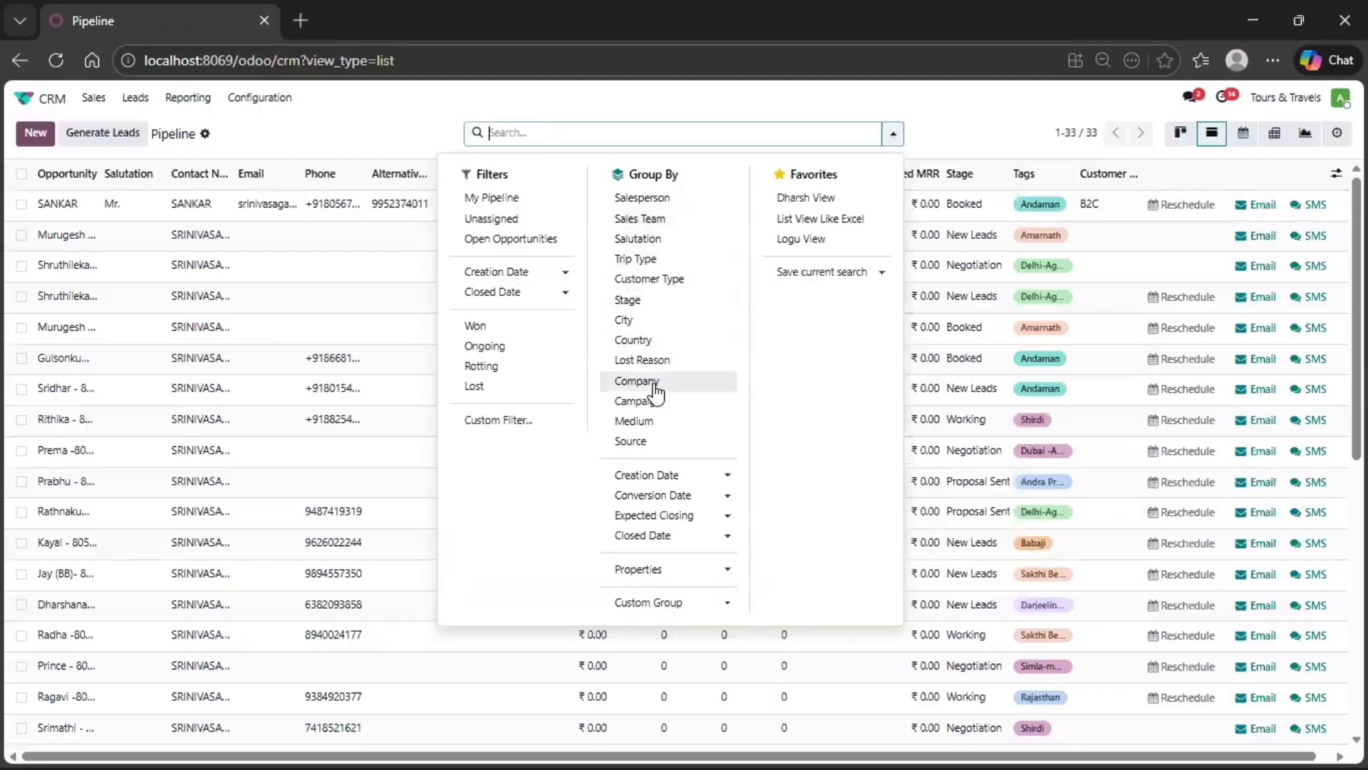
click(654, 443)
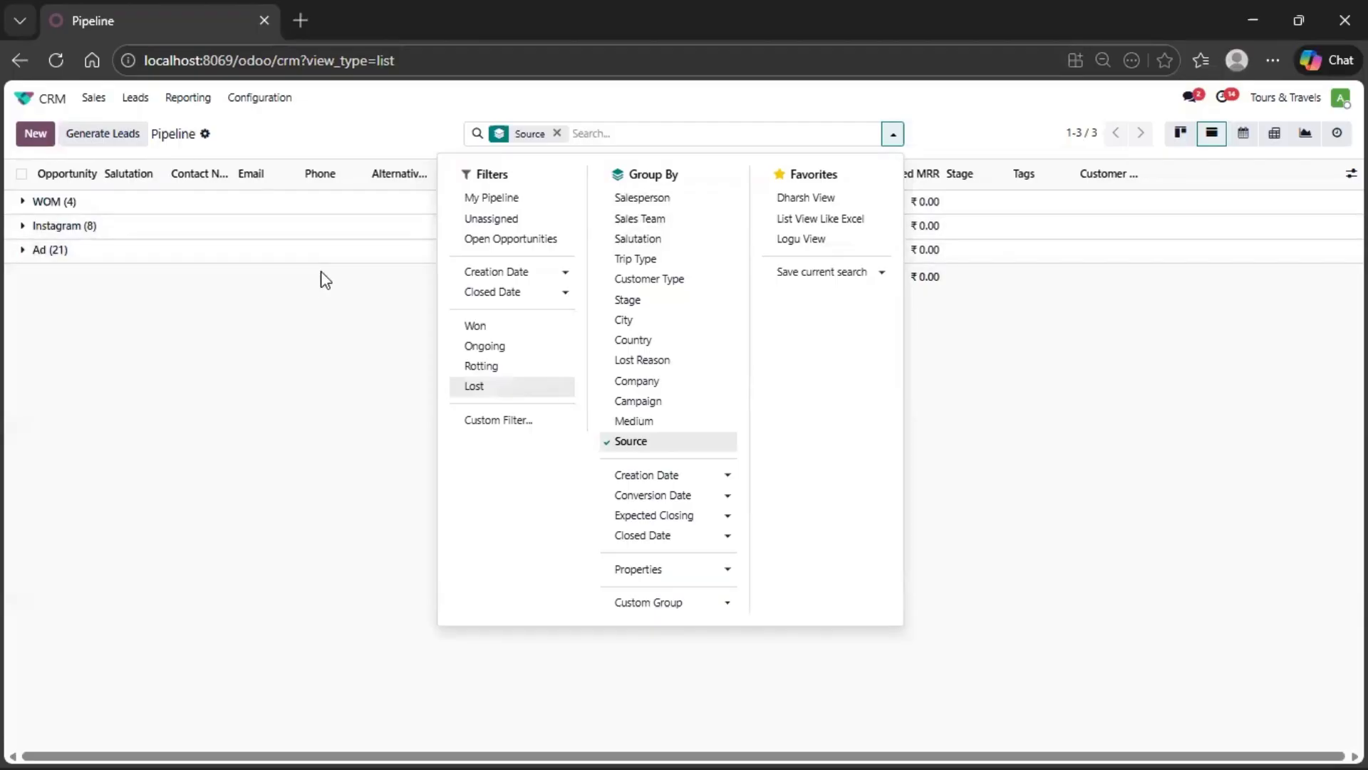
click(556, 133)
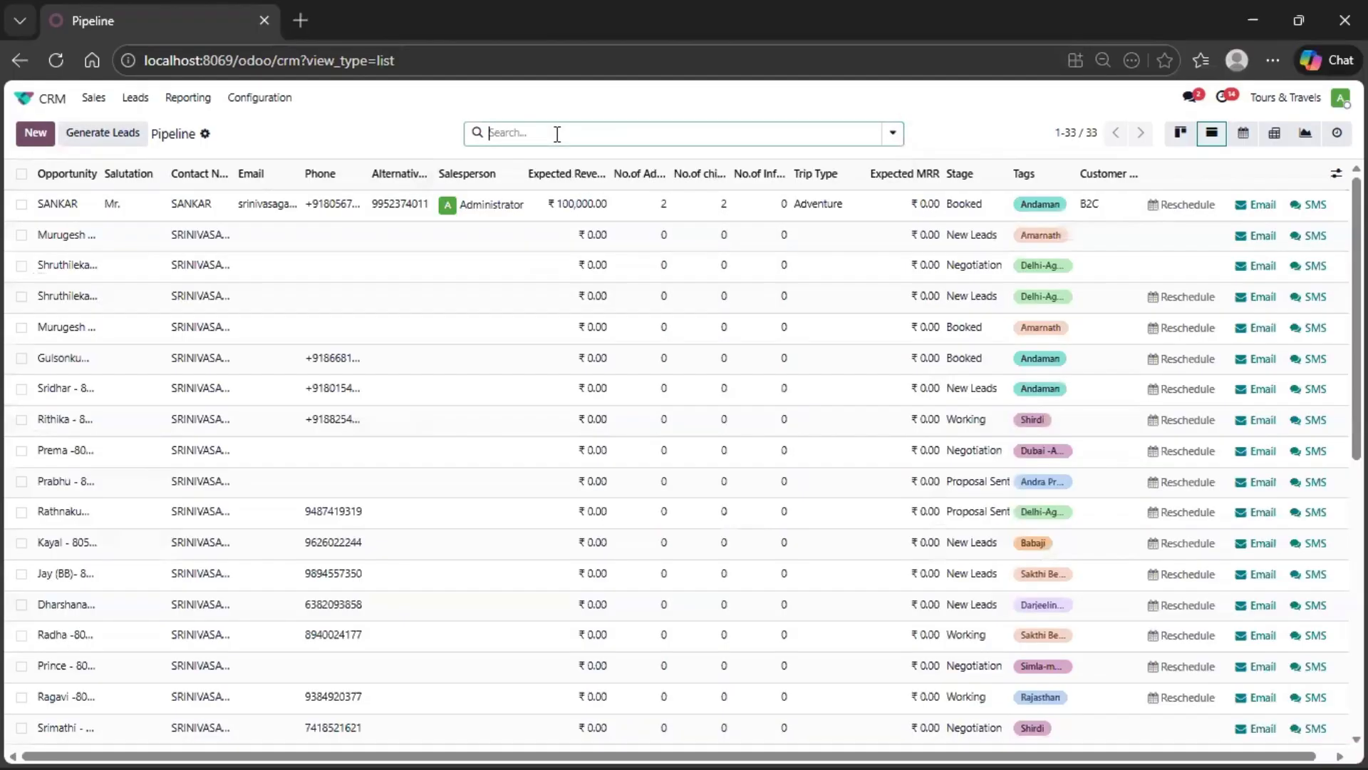
- Search the opportunity list for tags matching "AND"
text(AN)
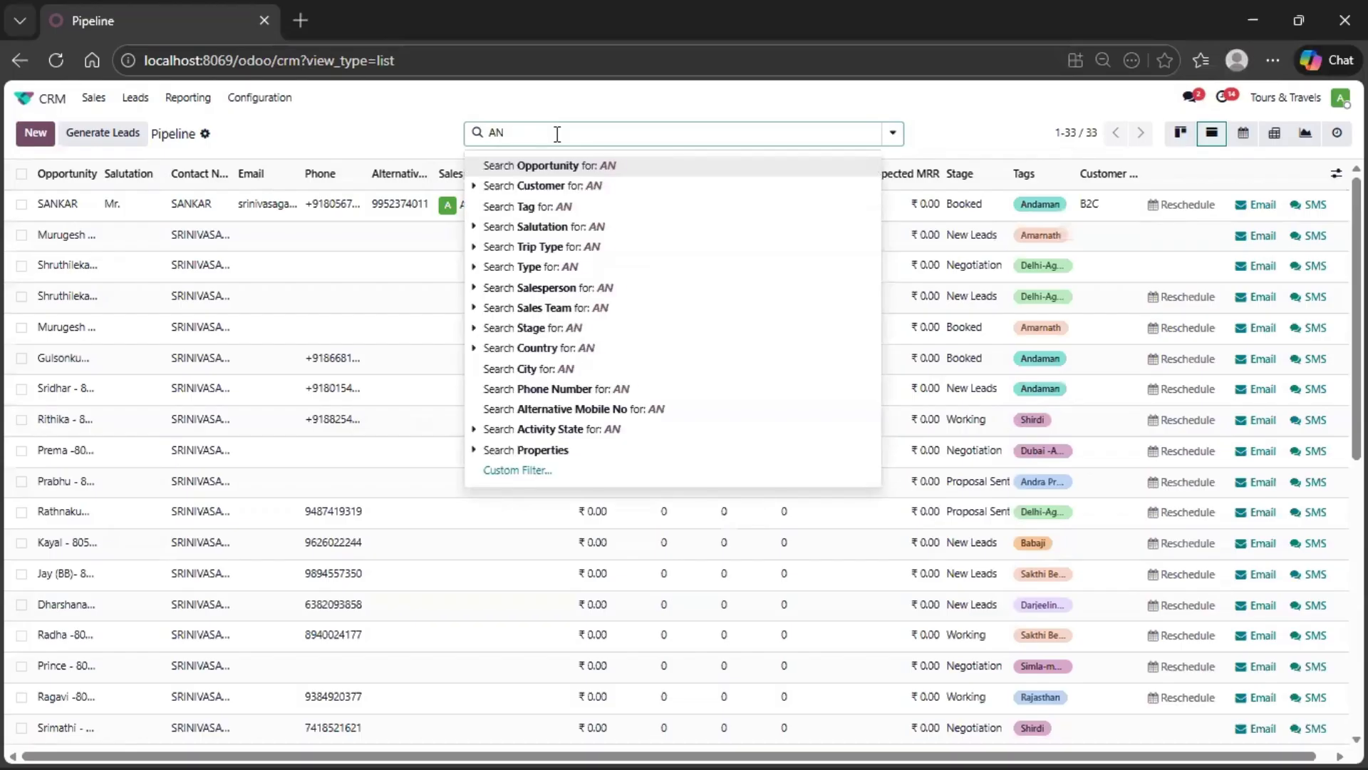
text(D)
key(Down)
key(Up)
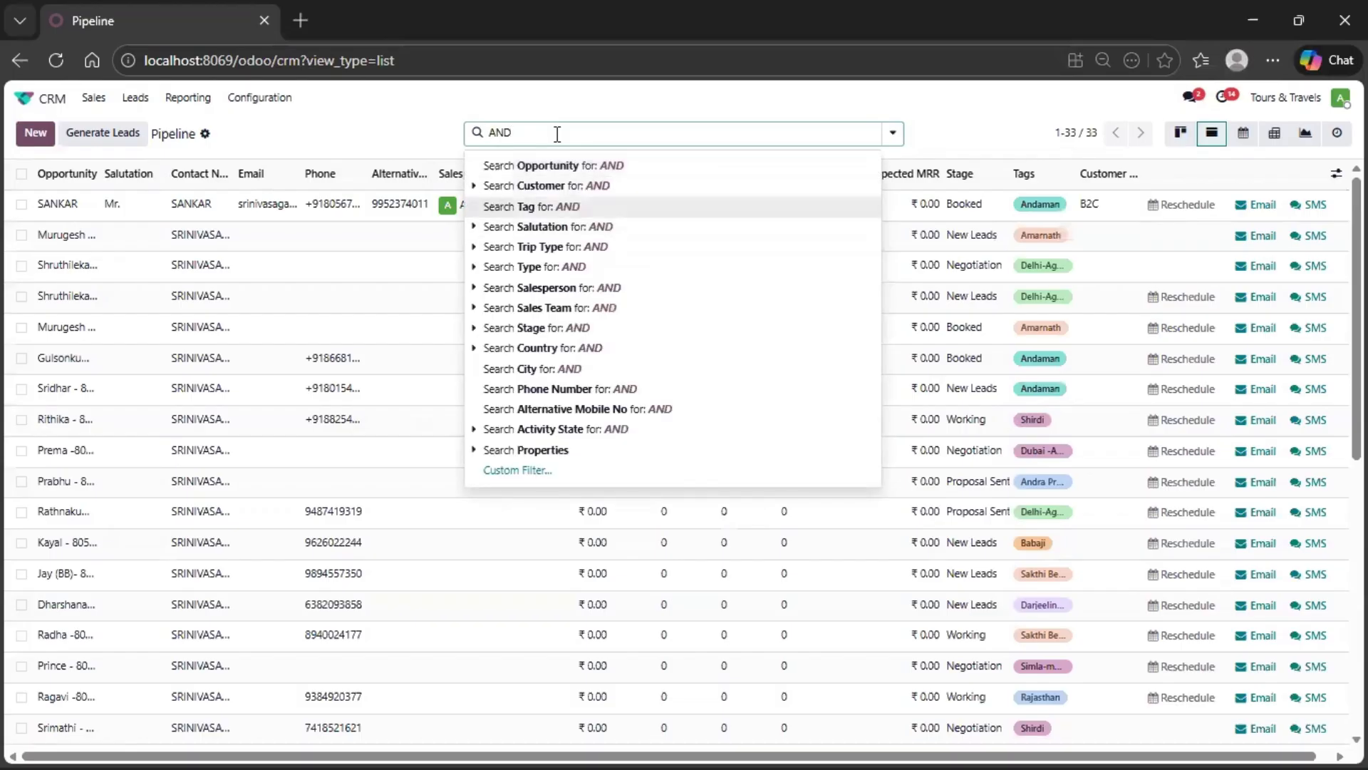
key(Return)
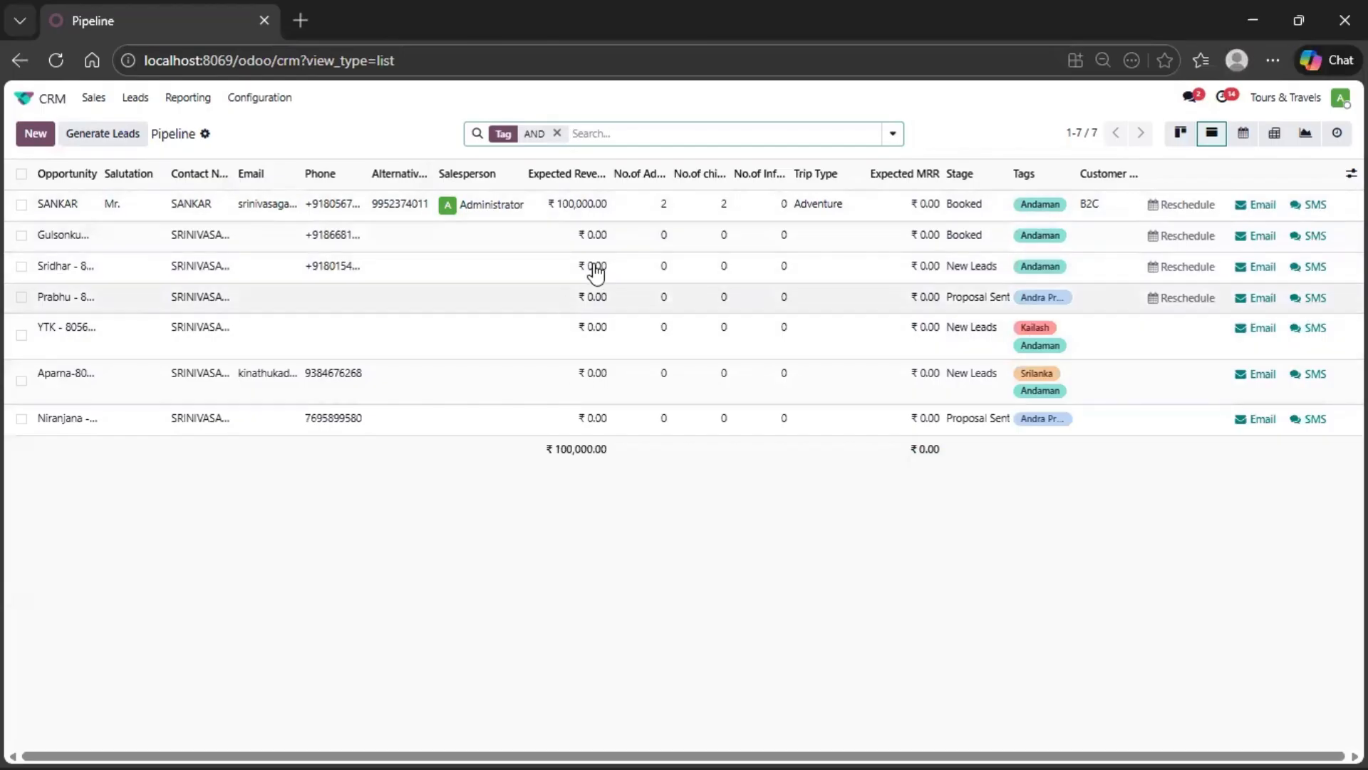
- Group the tag-filtered opportunities by Stage to review them, and clear both the grouping and the tag filter
click(671, 134)
click(653, 299)
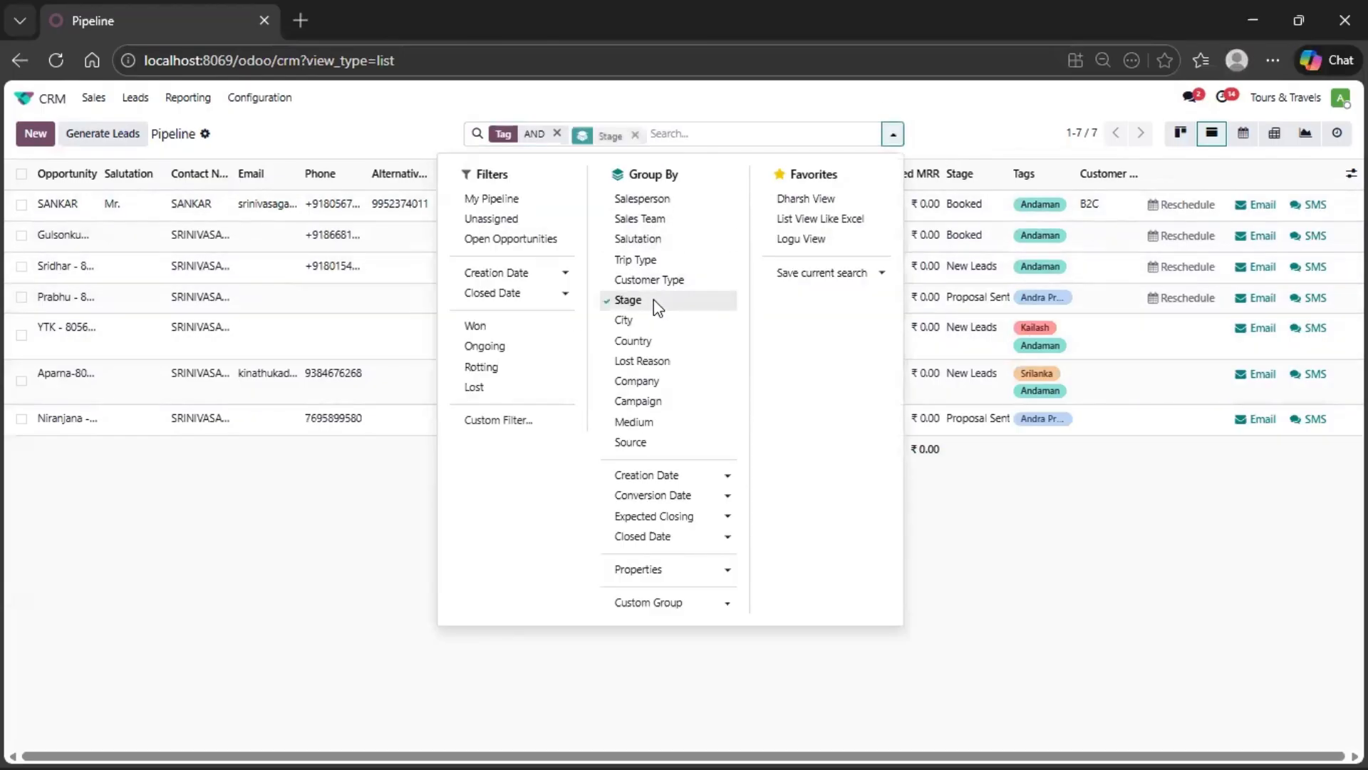
click(279, 142)
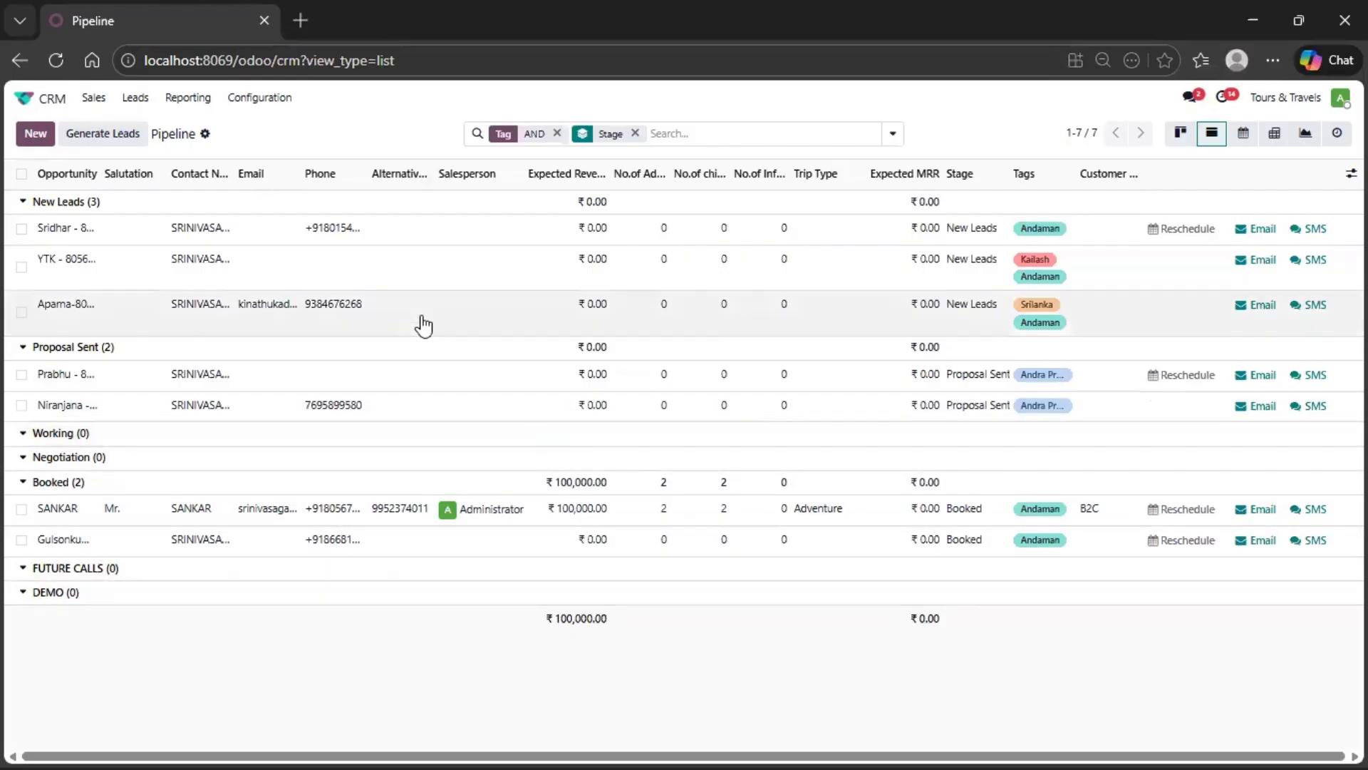
click(635, 134)
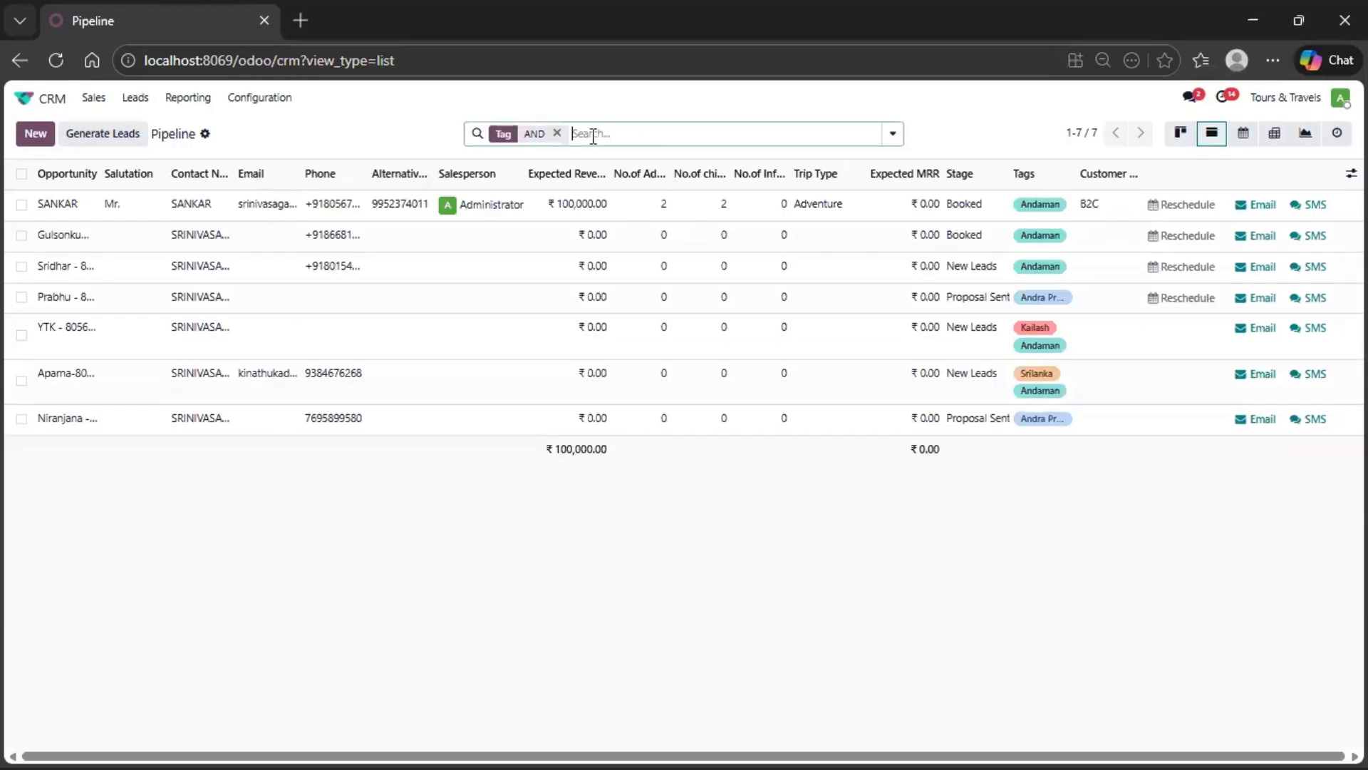
click(556, 133)
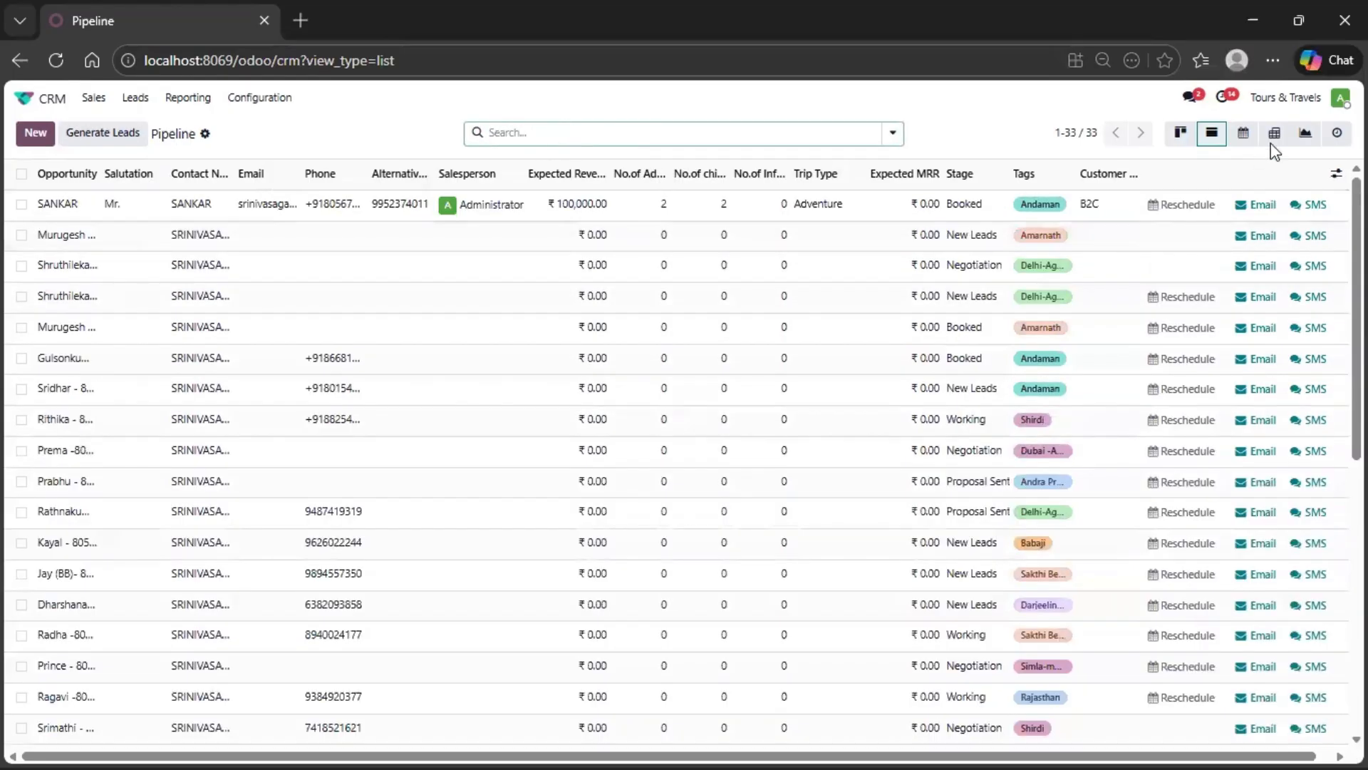
- View the pipeline as a graph, switching it to a pie chart and back to a bar chart
click(1305, 135)
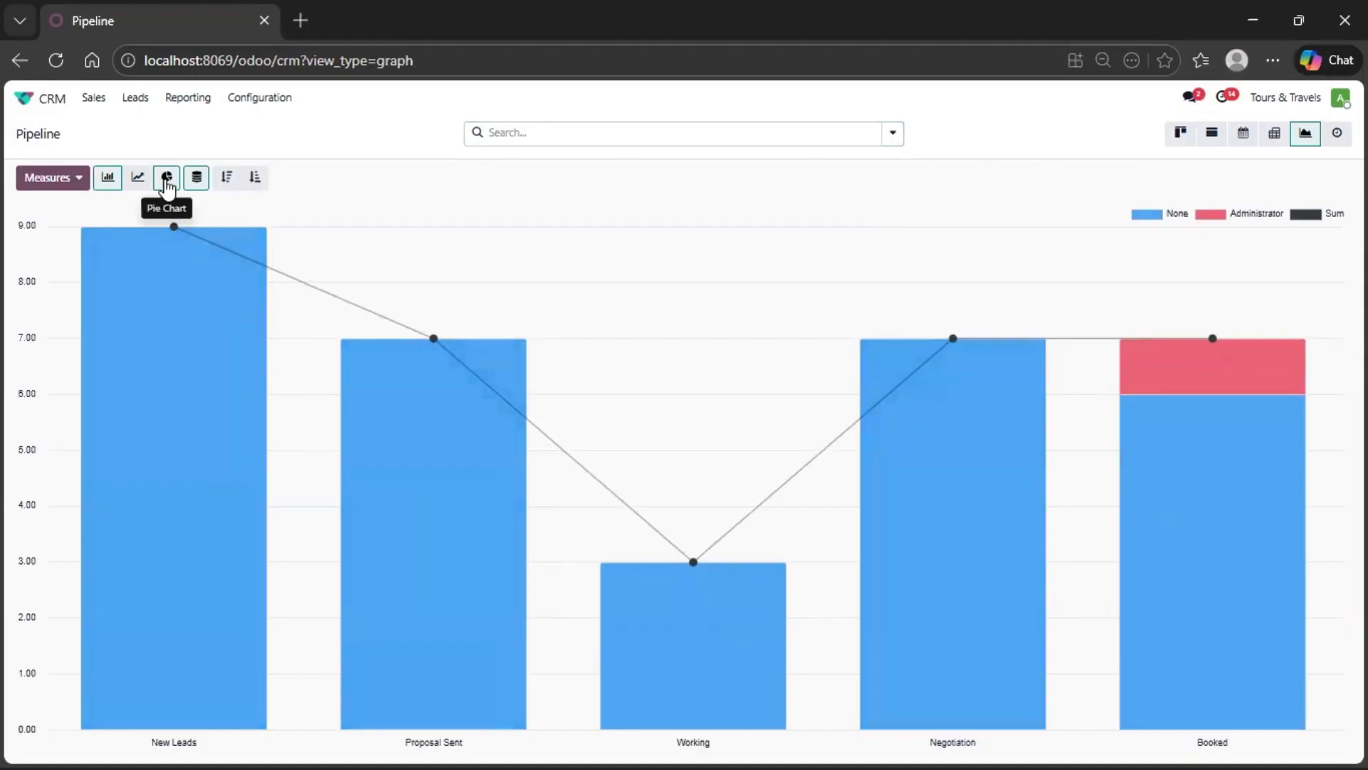
click(166, 183)
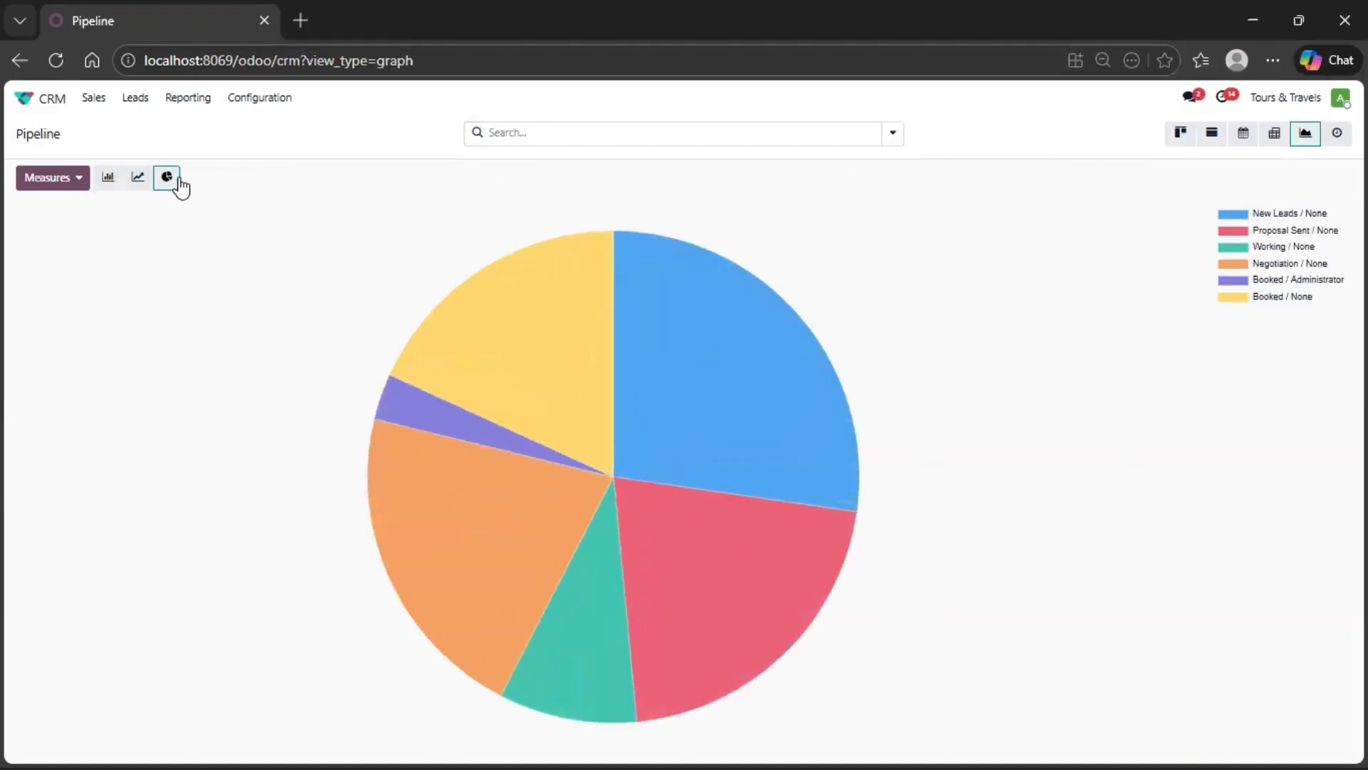
click(108, 178)
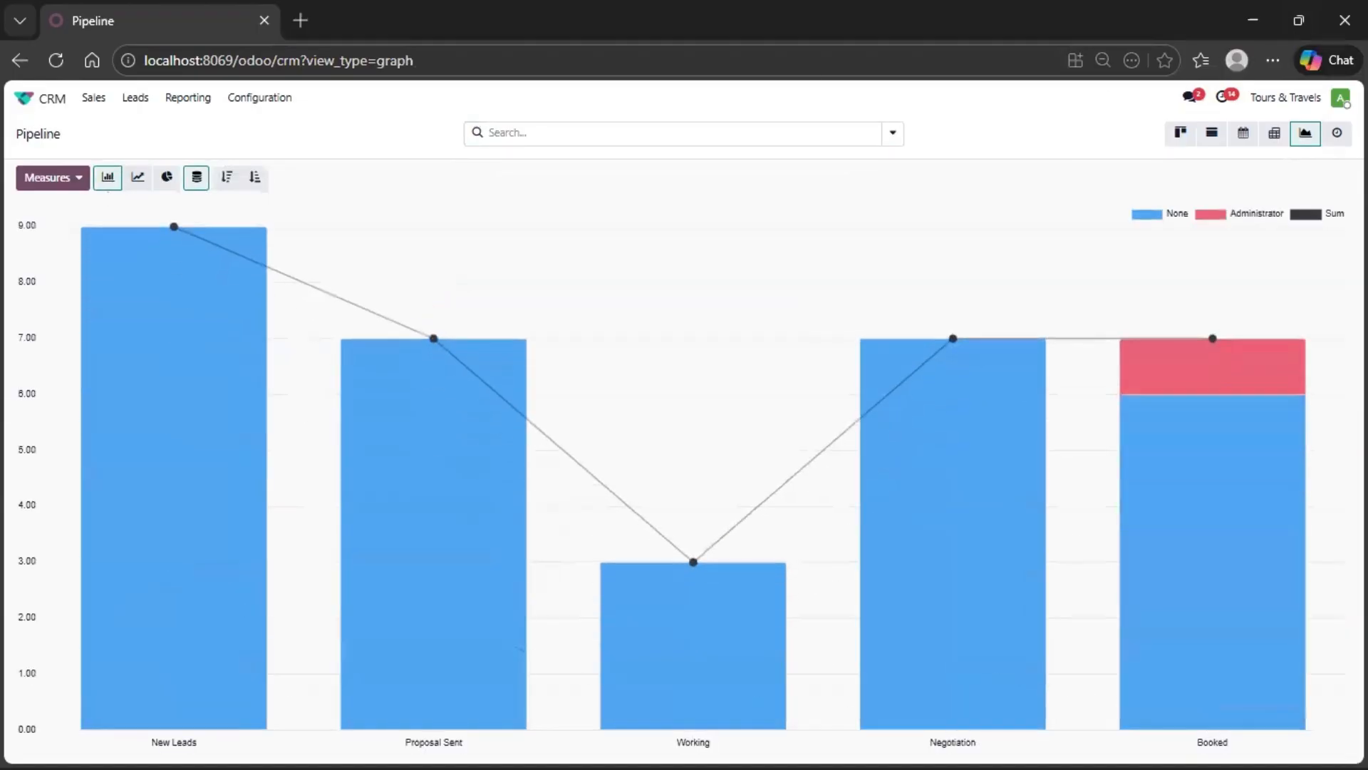
- Review the scheduled activities in the pipeline's activity view and open the Leads list
click(1337, 133)
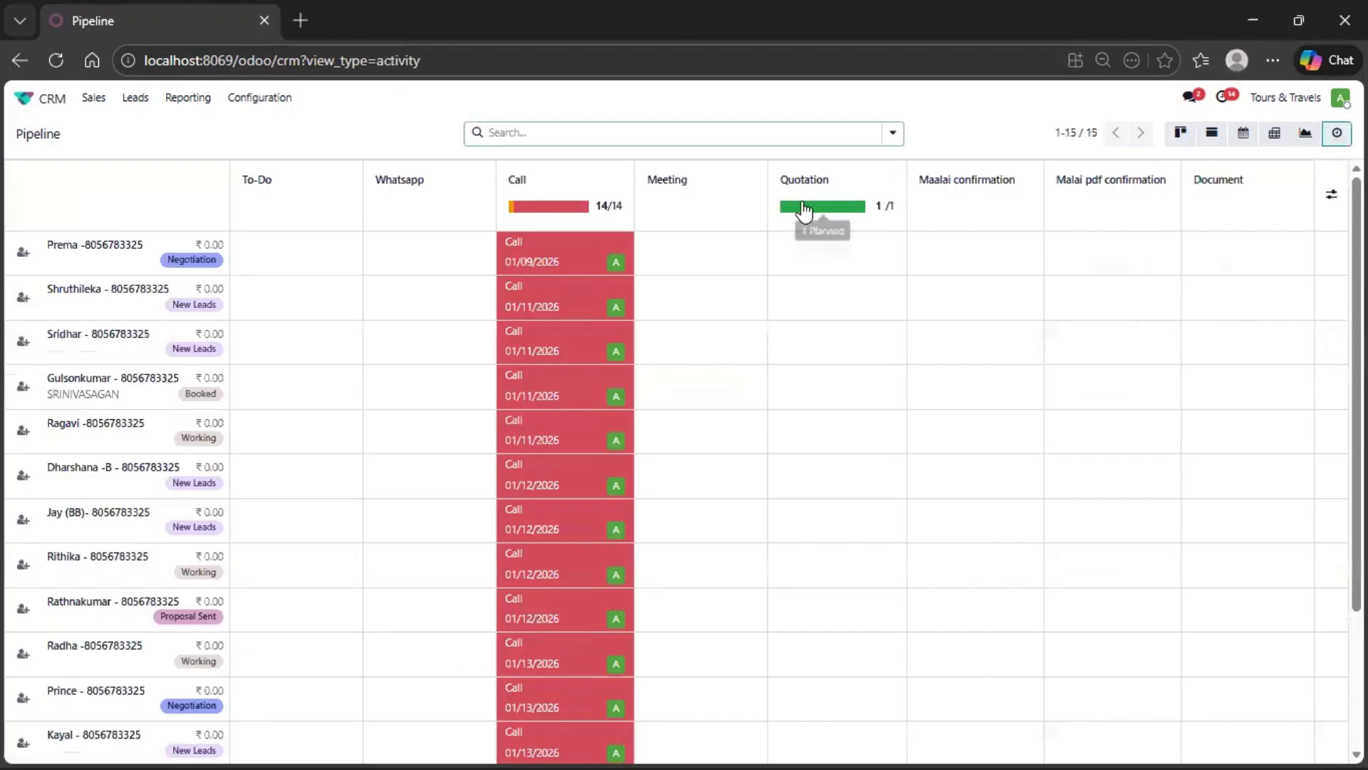
scroll(306, 345, down, 2)
scroll(306, 345, up, 2)
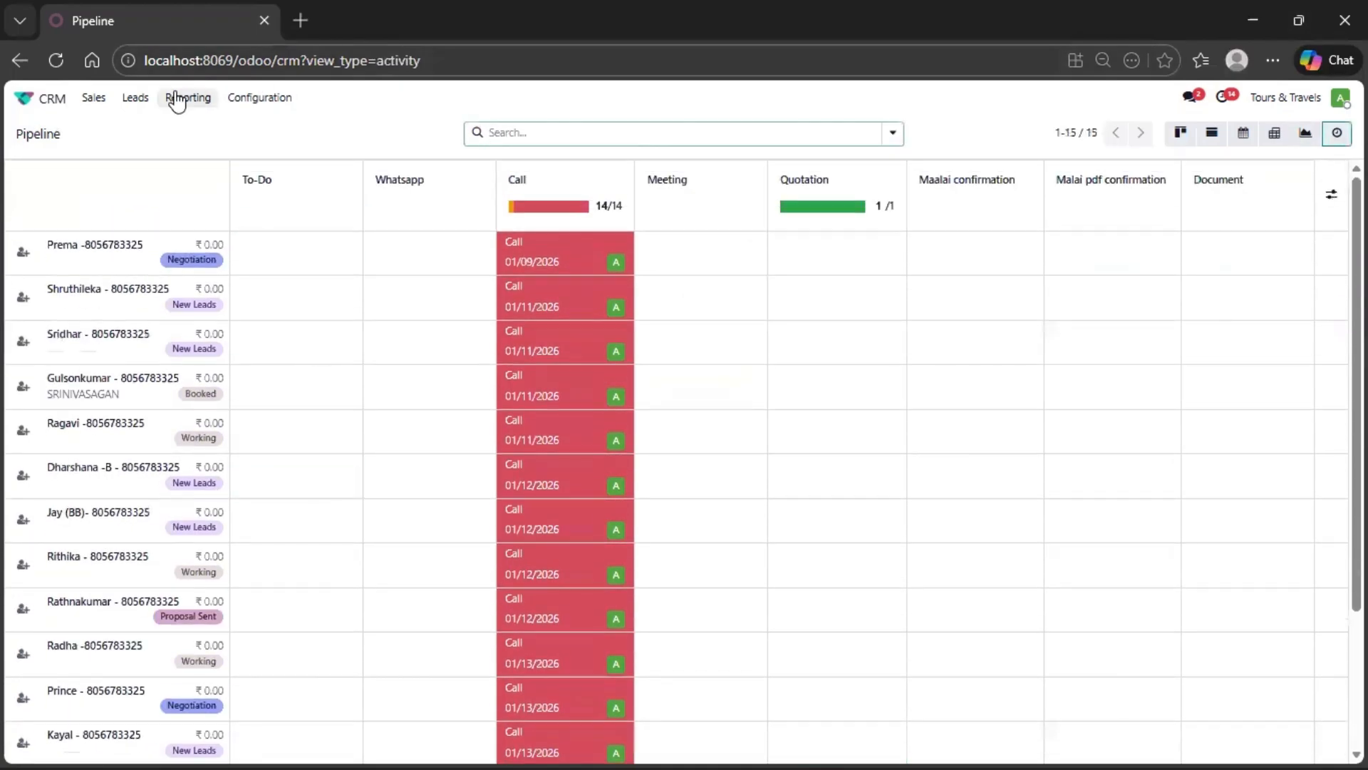
click(142, 99)
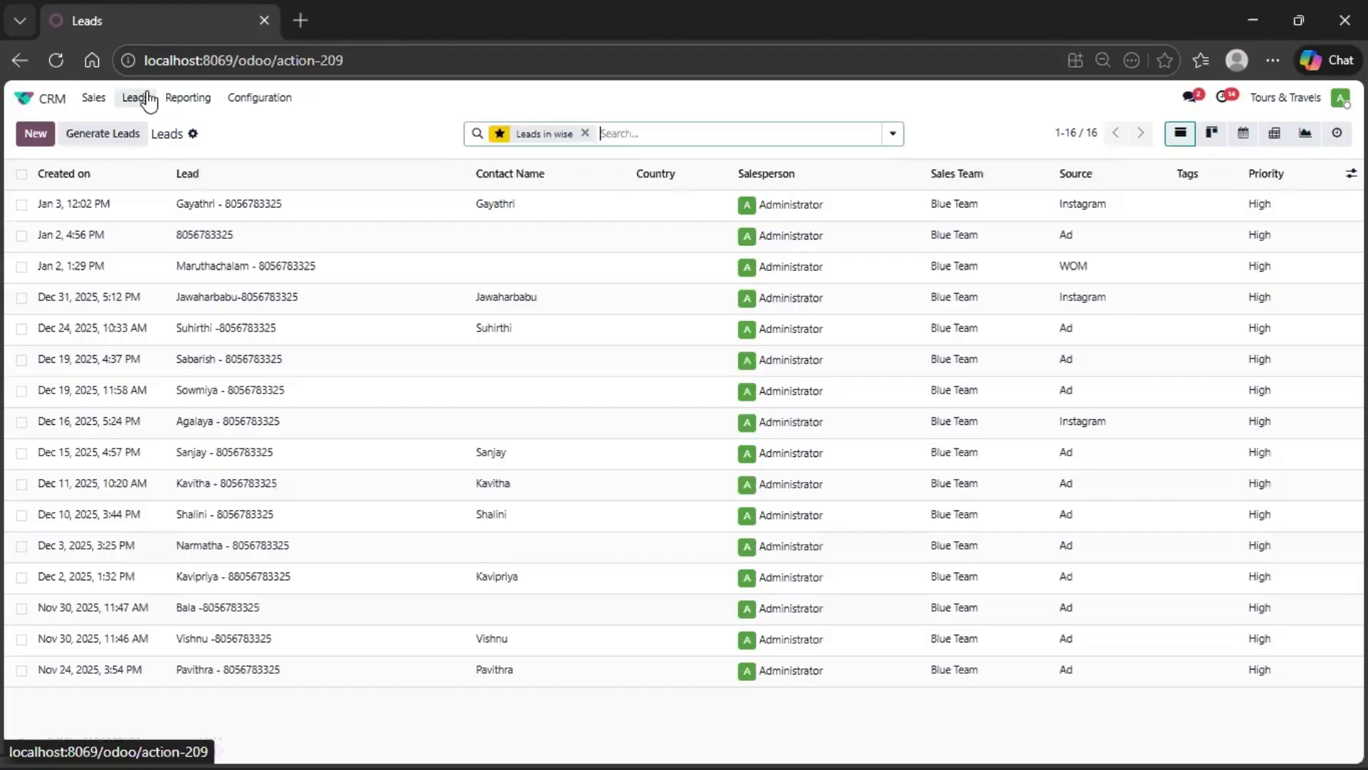
- Review the CRM reports one after another: Forecast, Pipeline Analysis and Activities
click(192, 104)
click(214, 122)
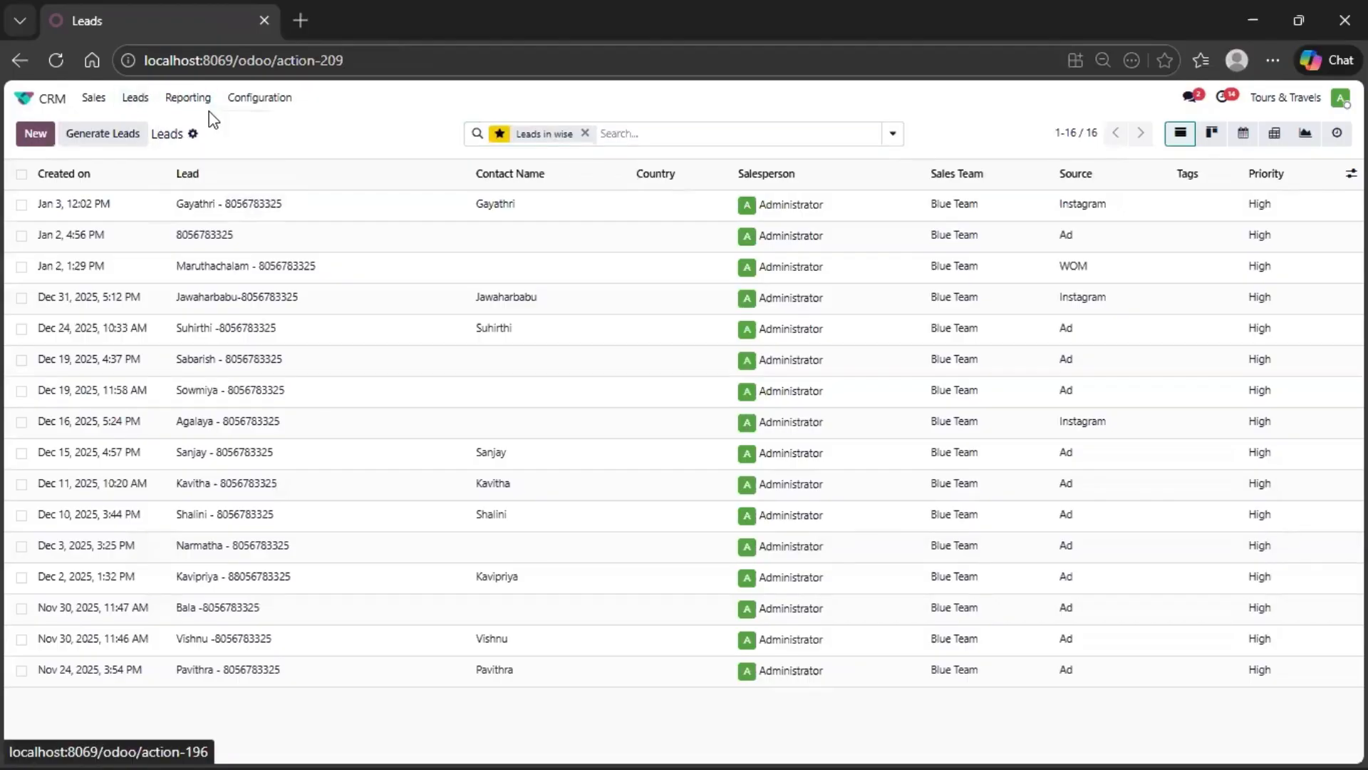
click(198, 109)
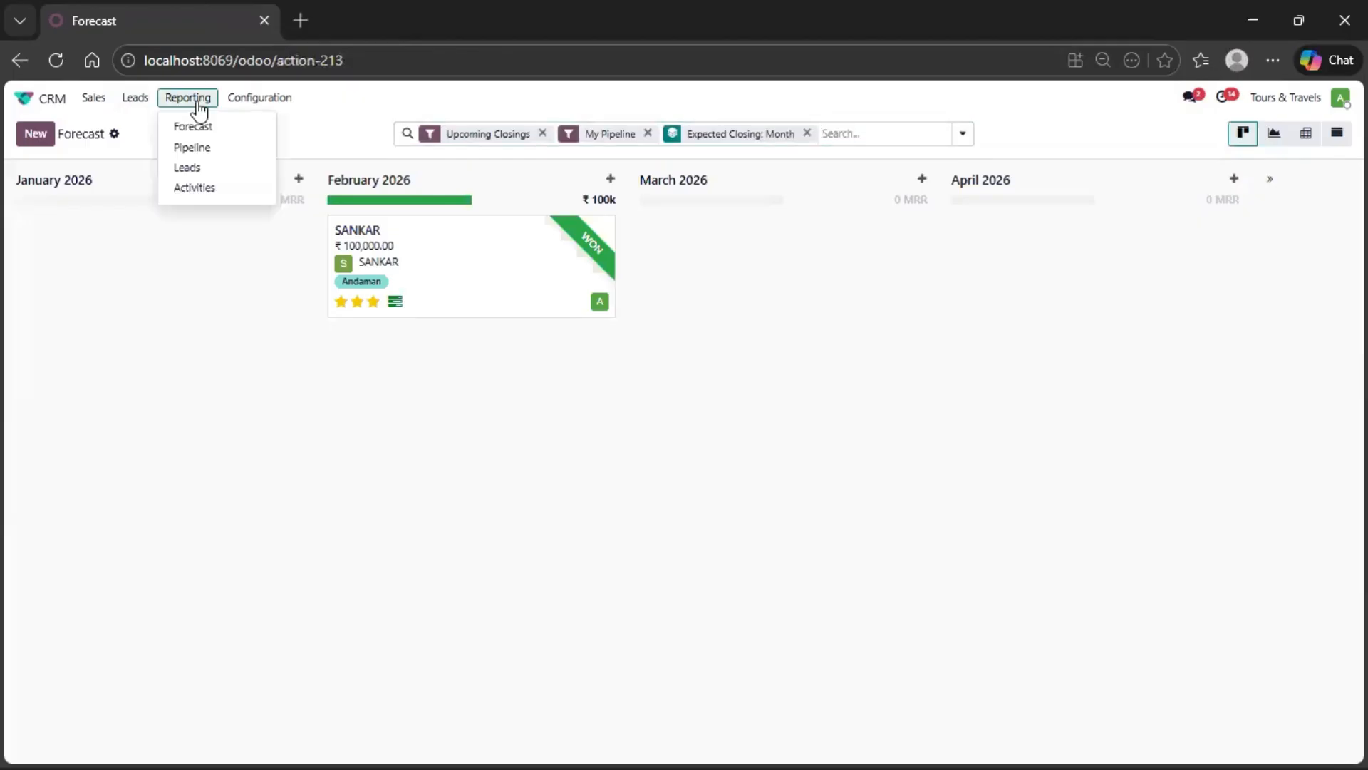
click(201, 148)
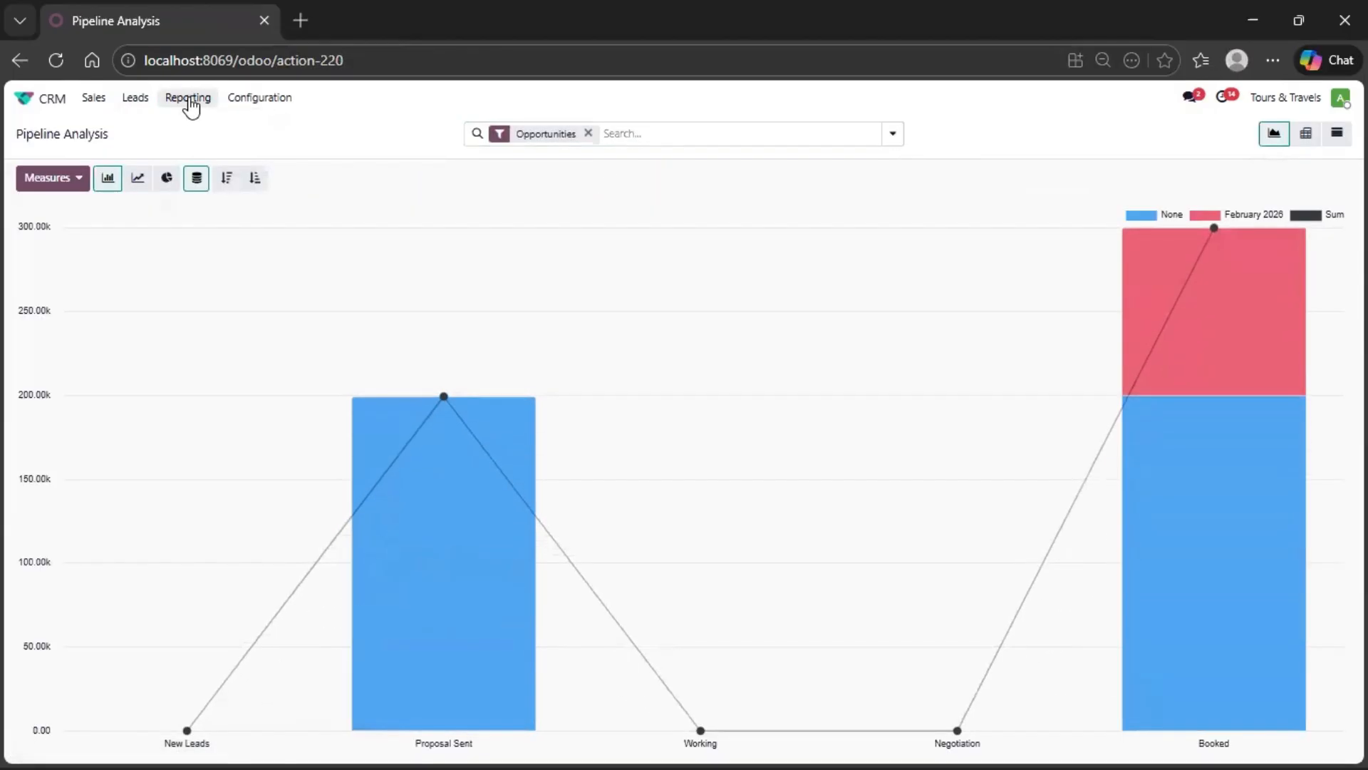
click(190, 100)
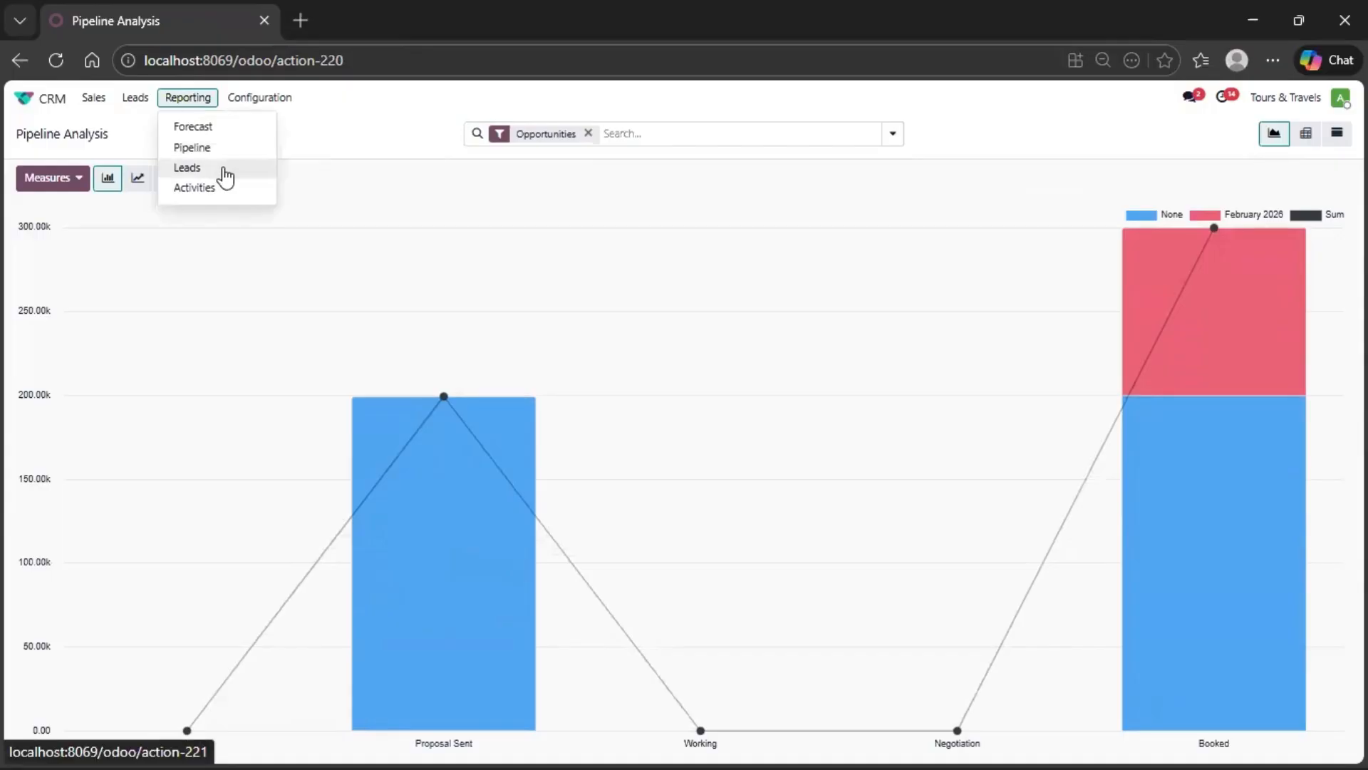
click(226, 193)
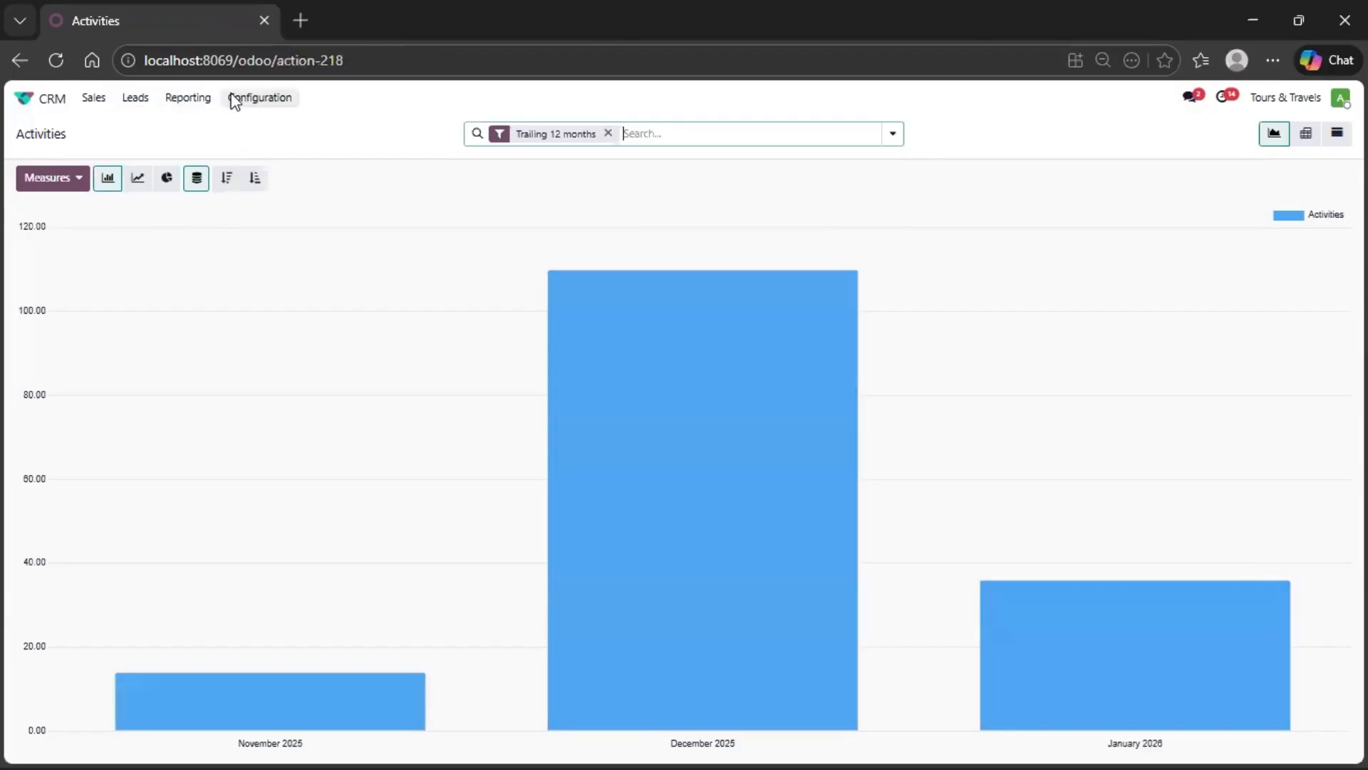
- Examine the configured trip types and open the Sales Teams list
click(243, 107)
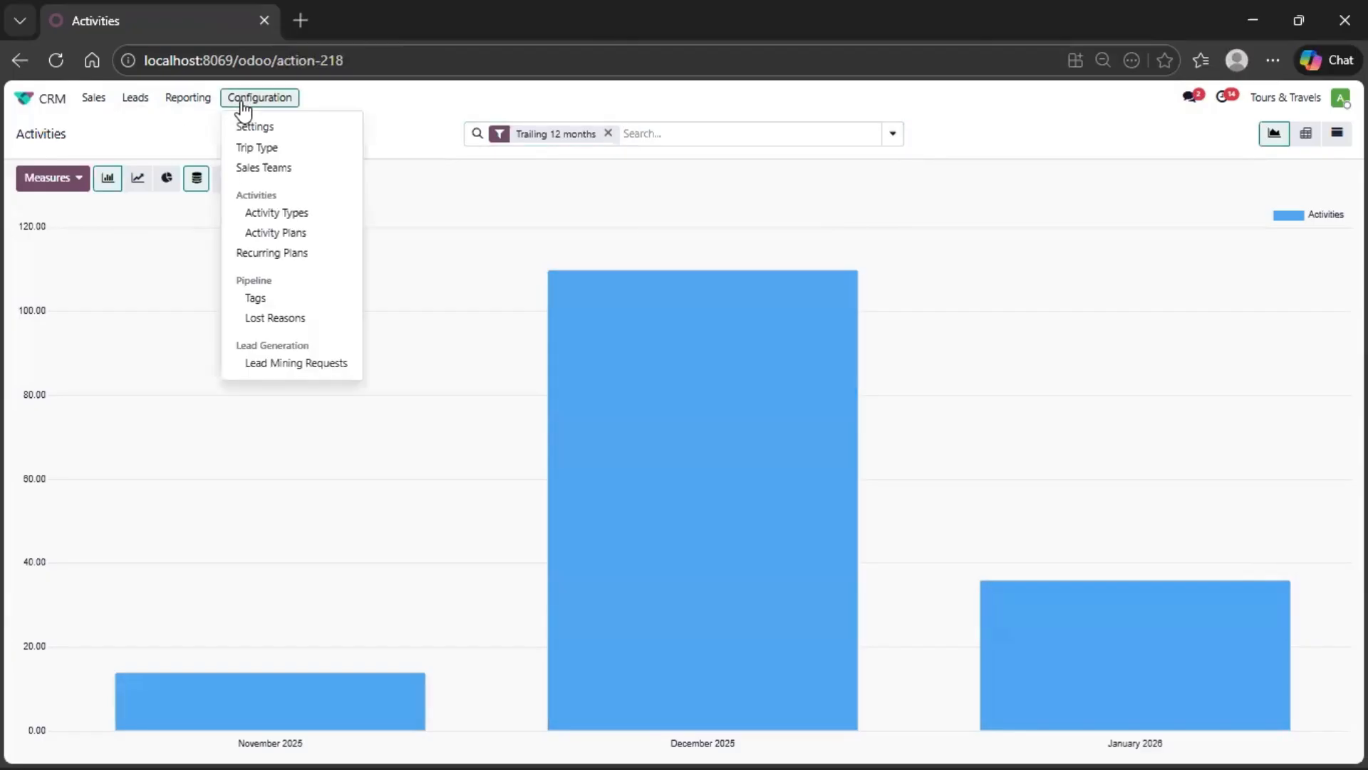
click(281, 150)
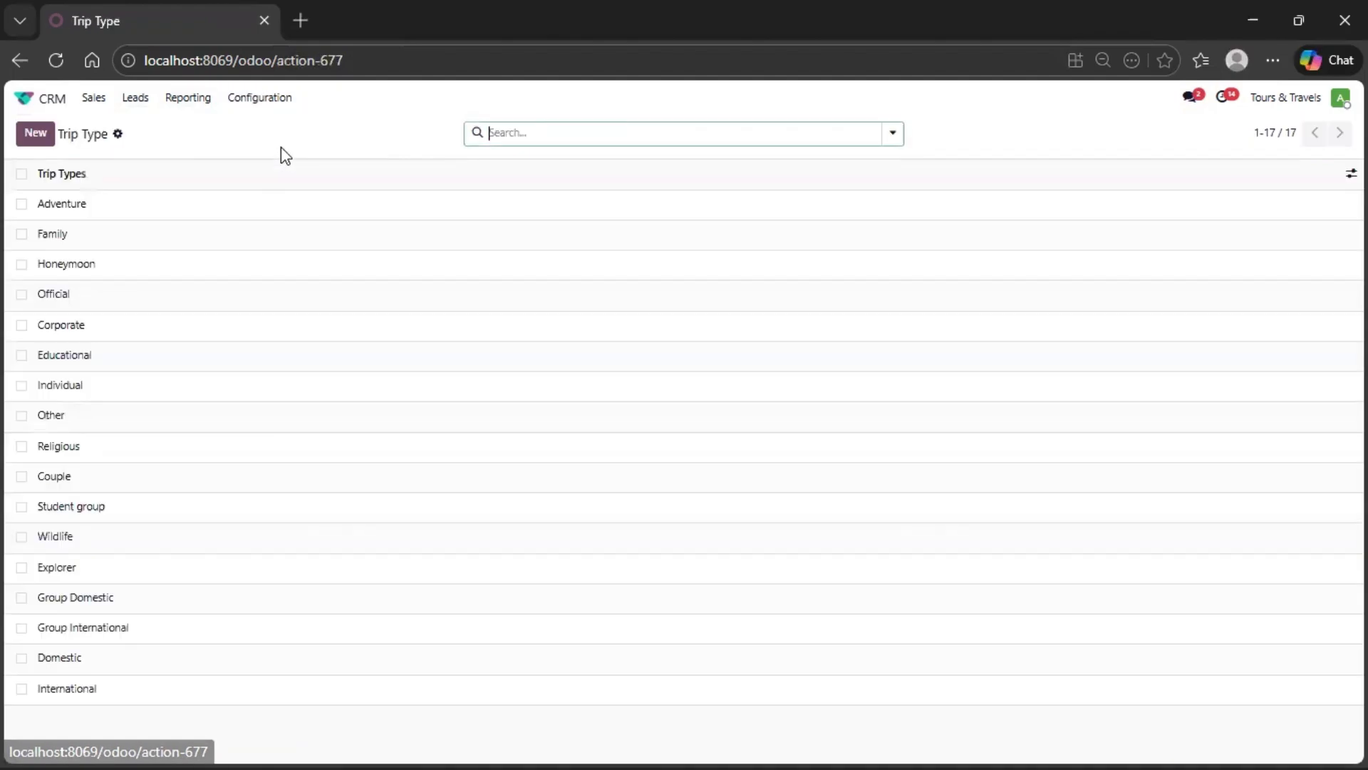
click(279, 102)
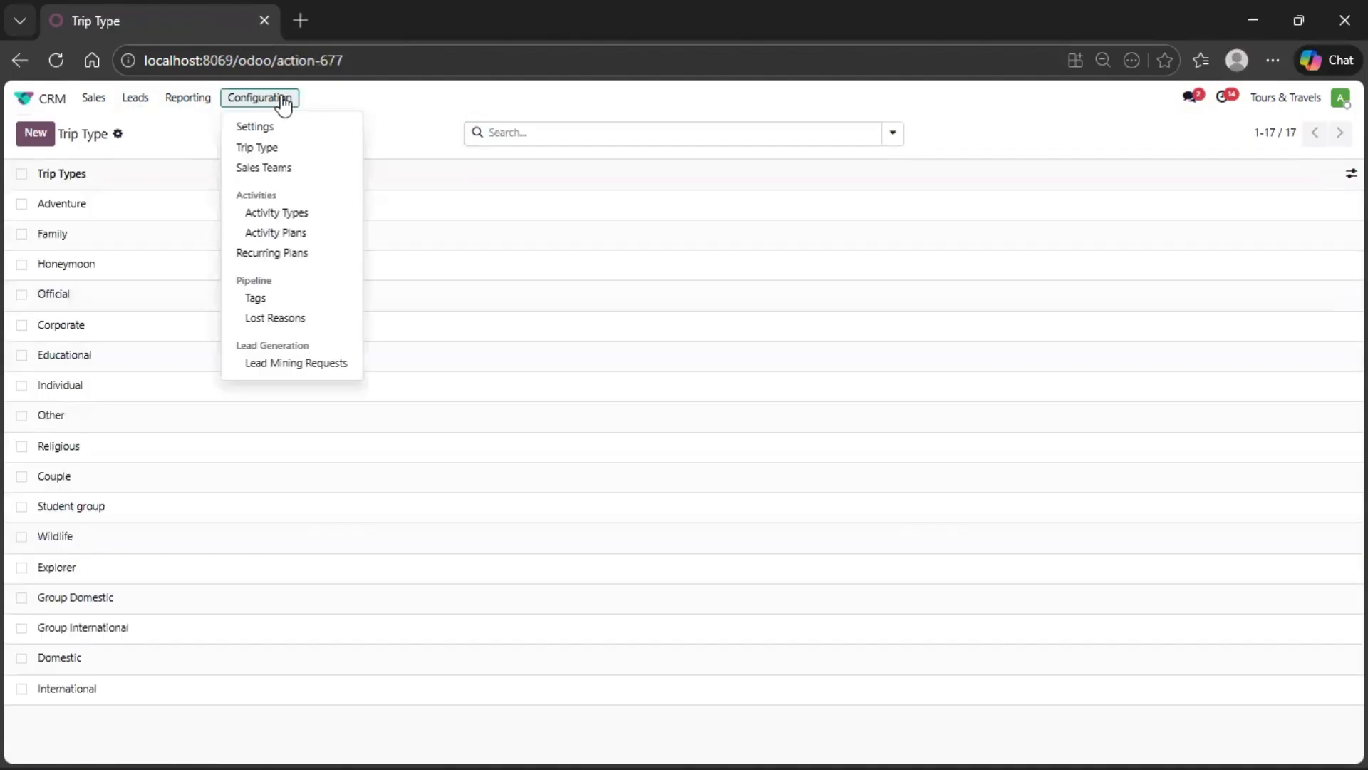
click(309, 181)
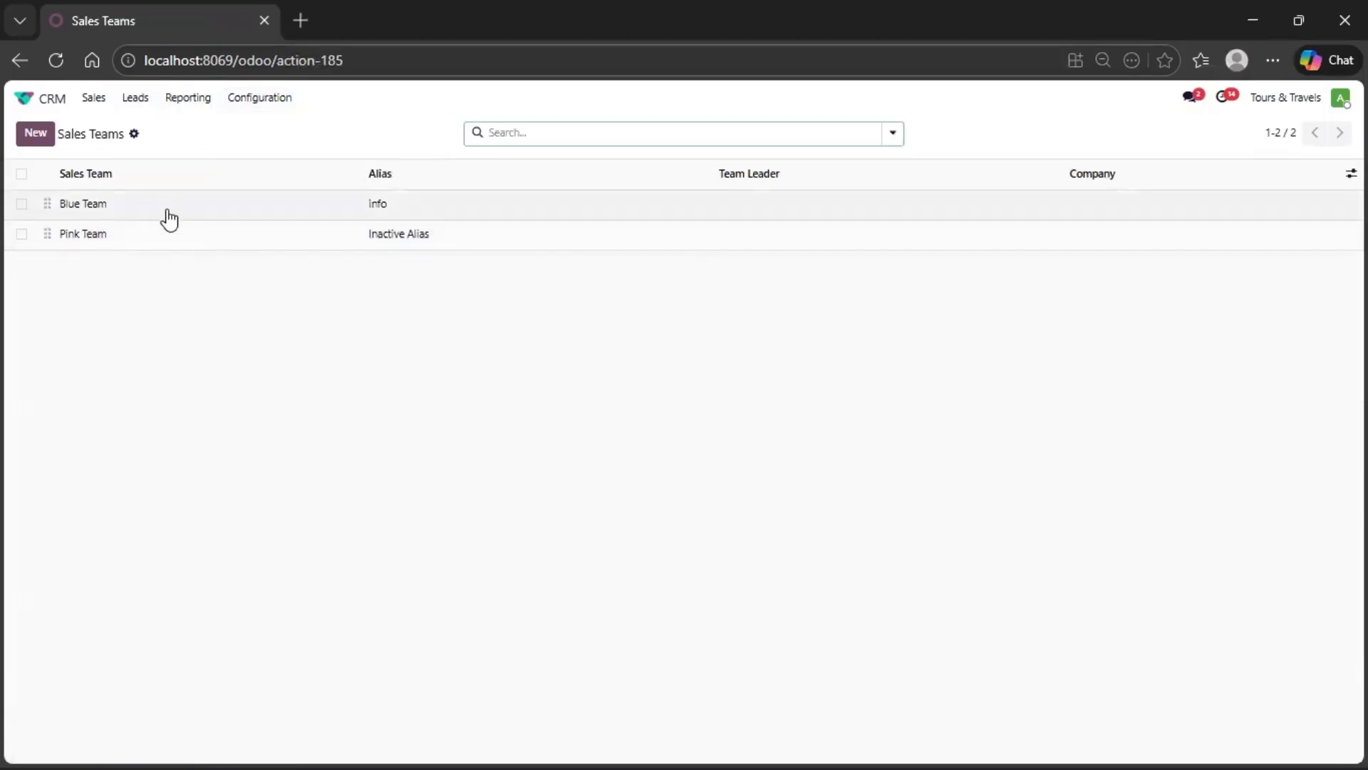
- Create and save a sales team named "NEW", and return to the Sales Teams list
click(32, 136)
text(NEW)
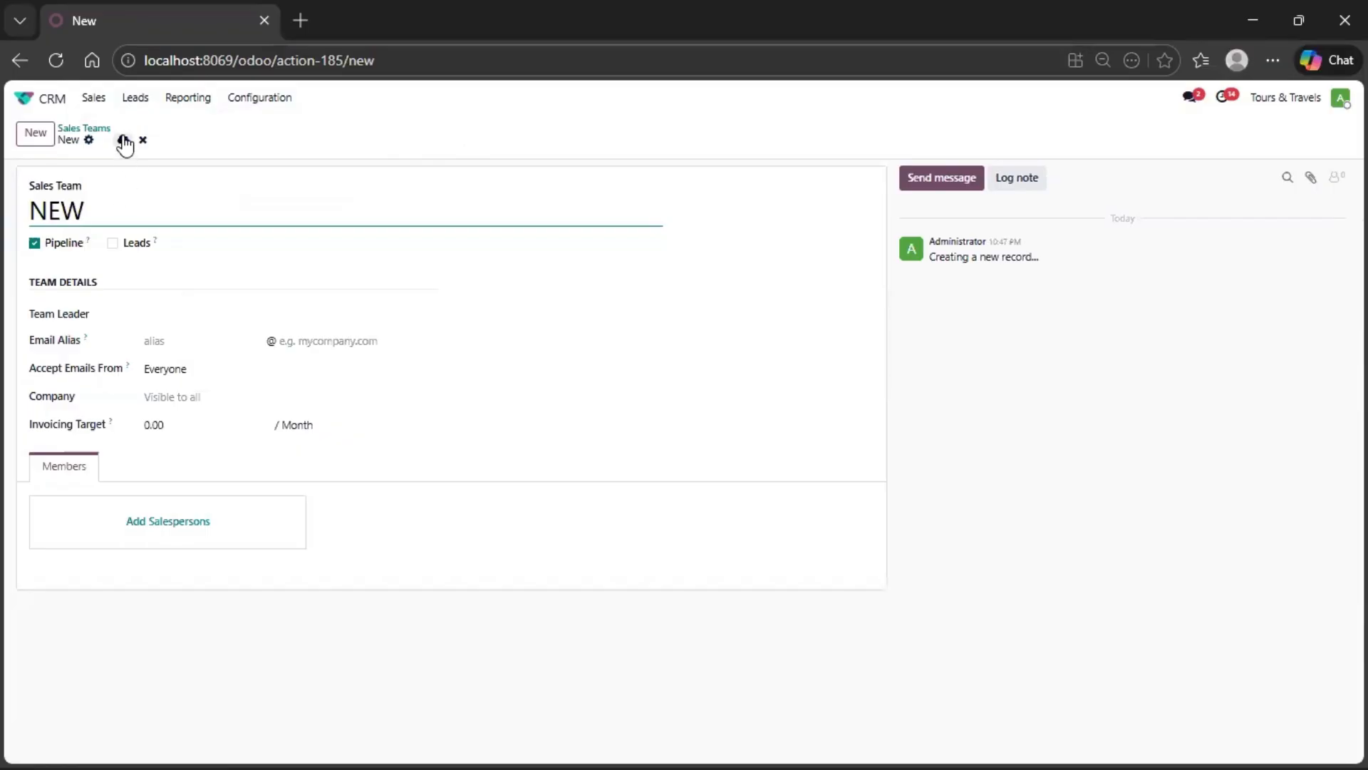
click(124, 141)
click(97, 131)
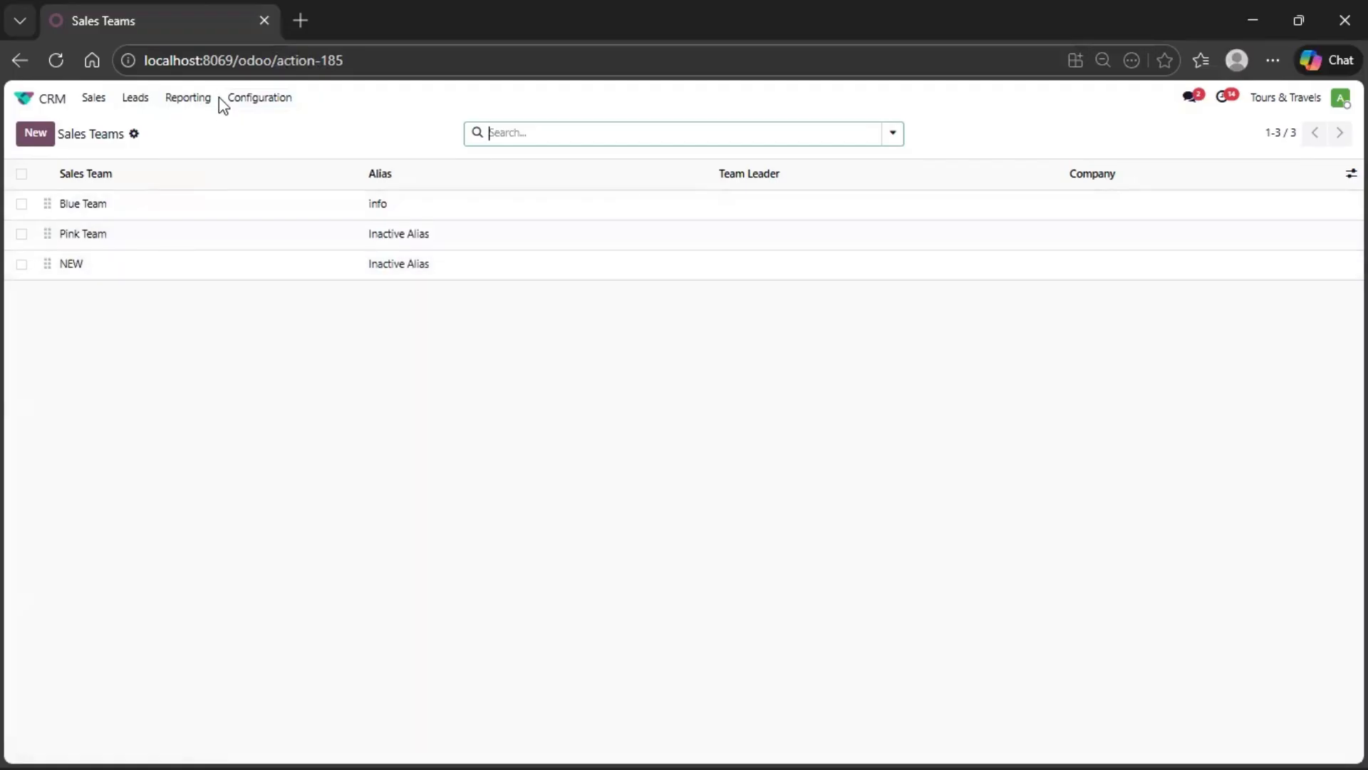
- Set Administrator as the team leader of the NEW sales team and save the record
click(248, 102)
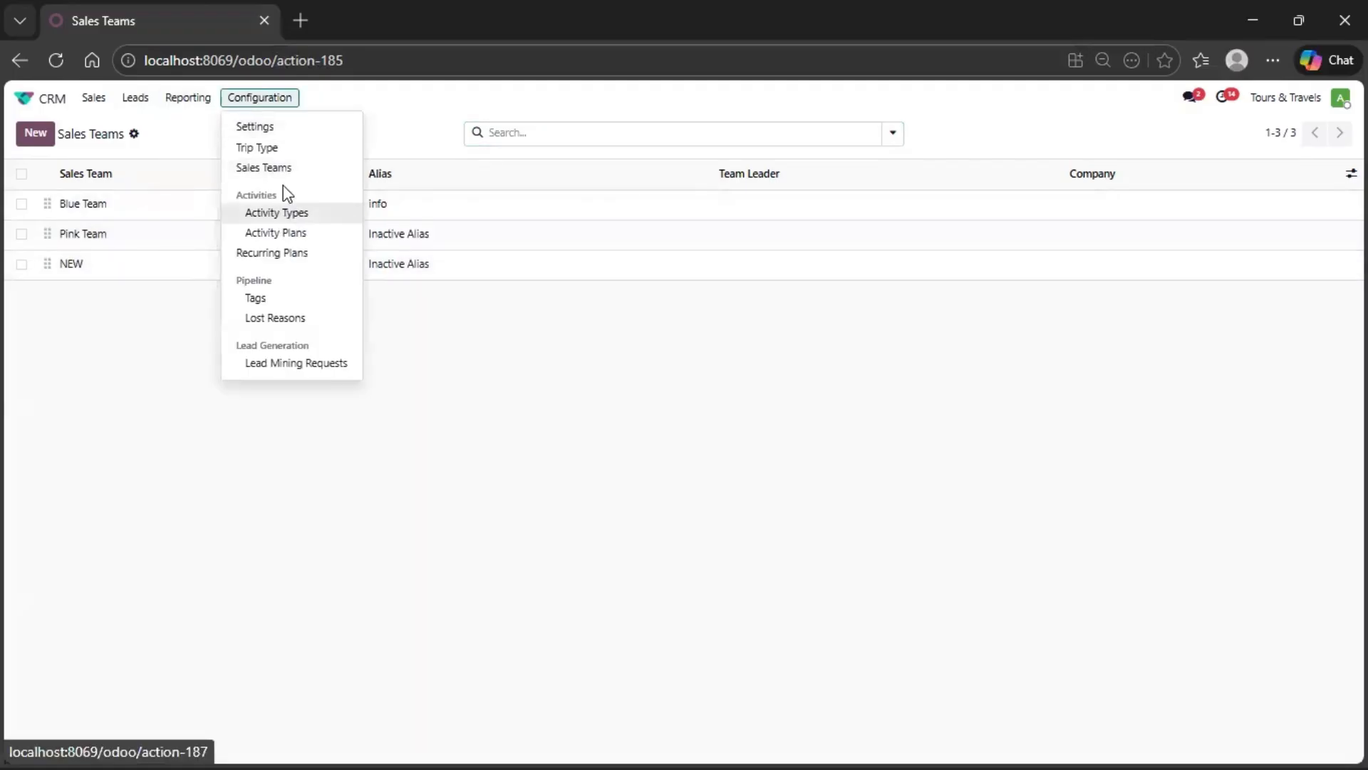
click(123, 263)
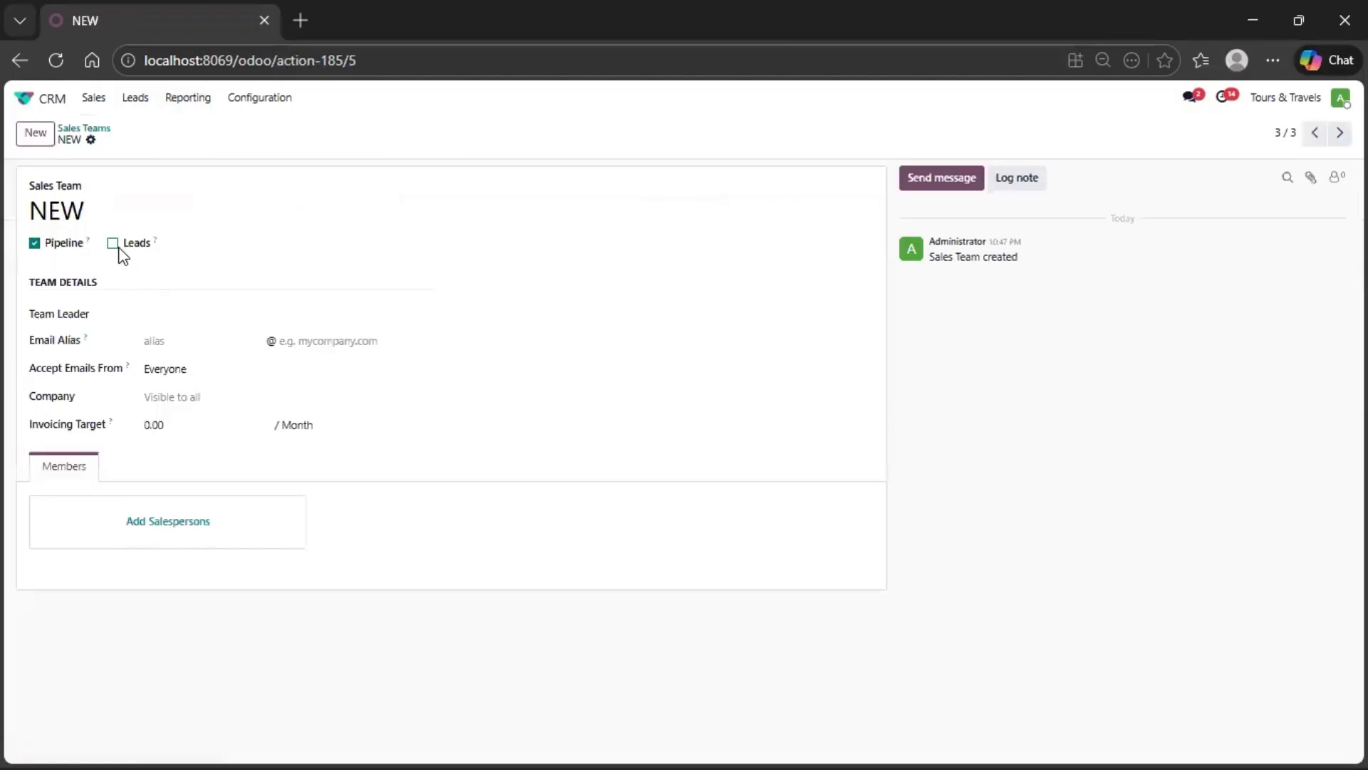
click(162, 314)
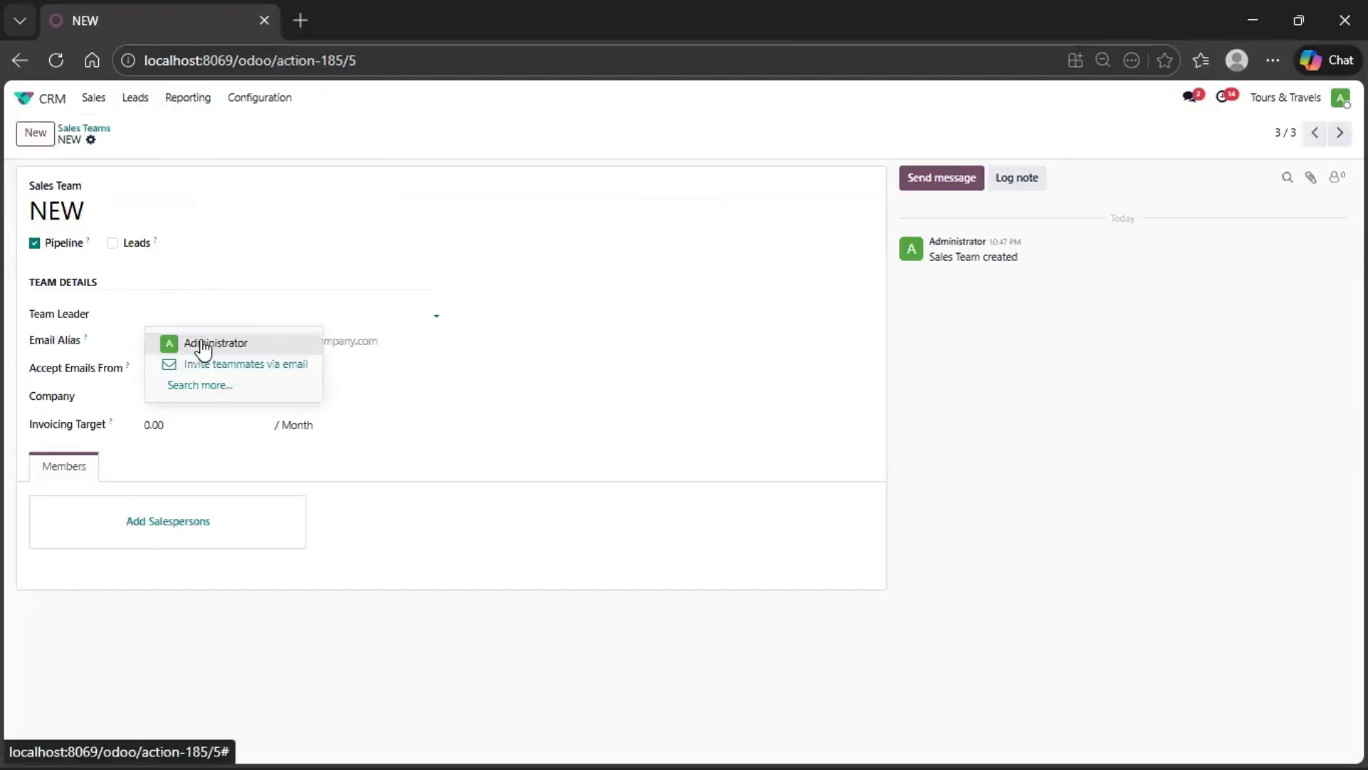
click(203, 347)
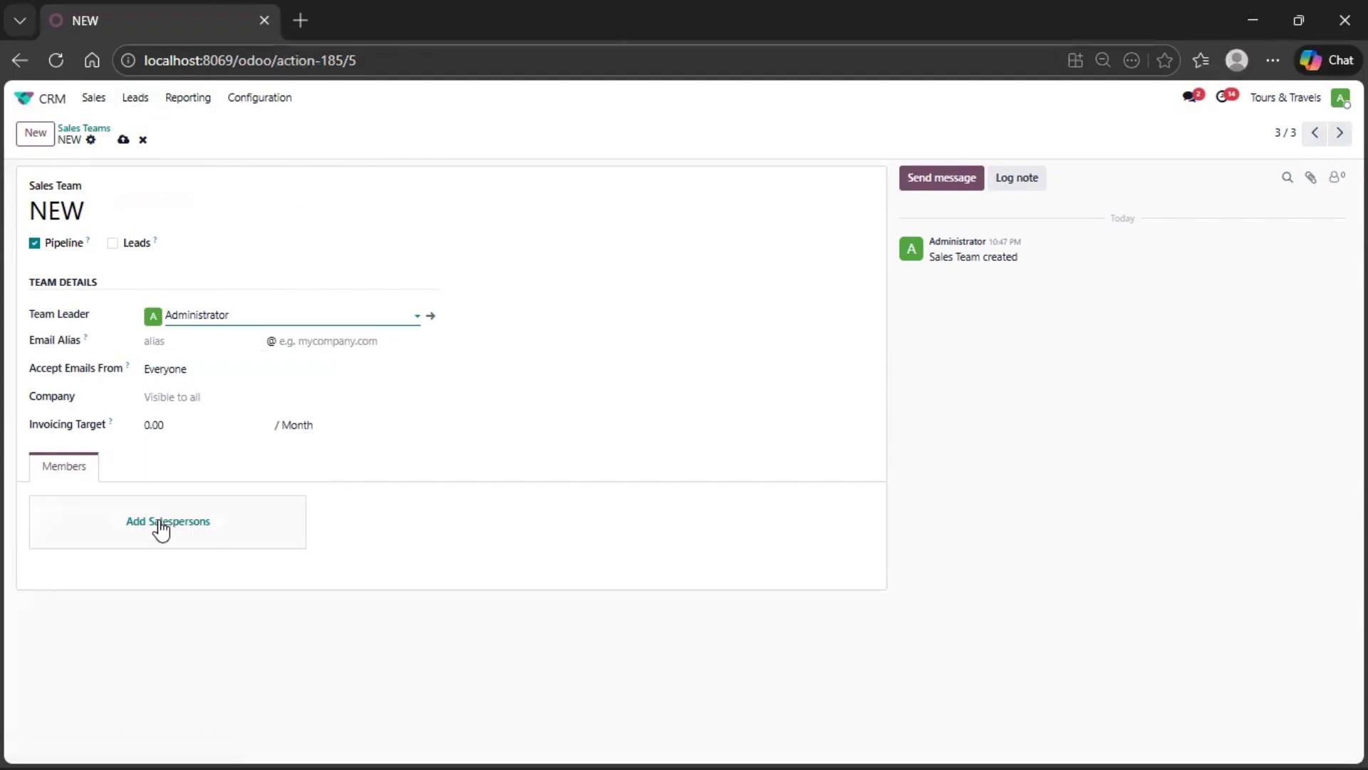
click(124, 139)
- Examine the CRM's activity types and look through the list of destination tags
click(257, 100)
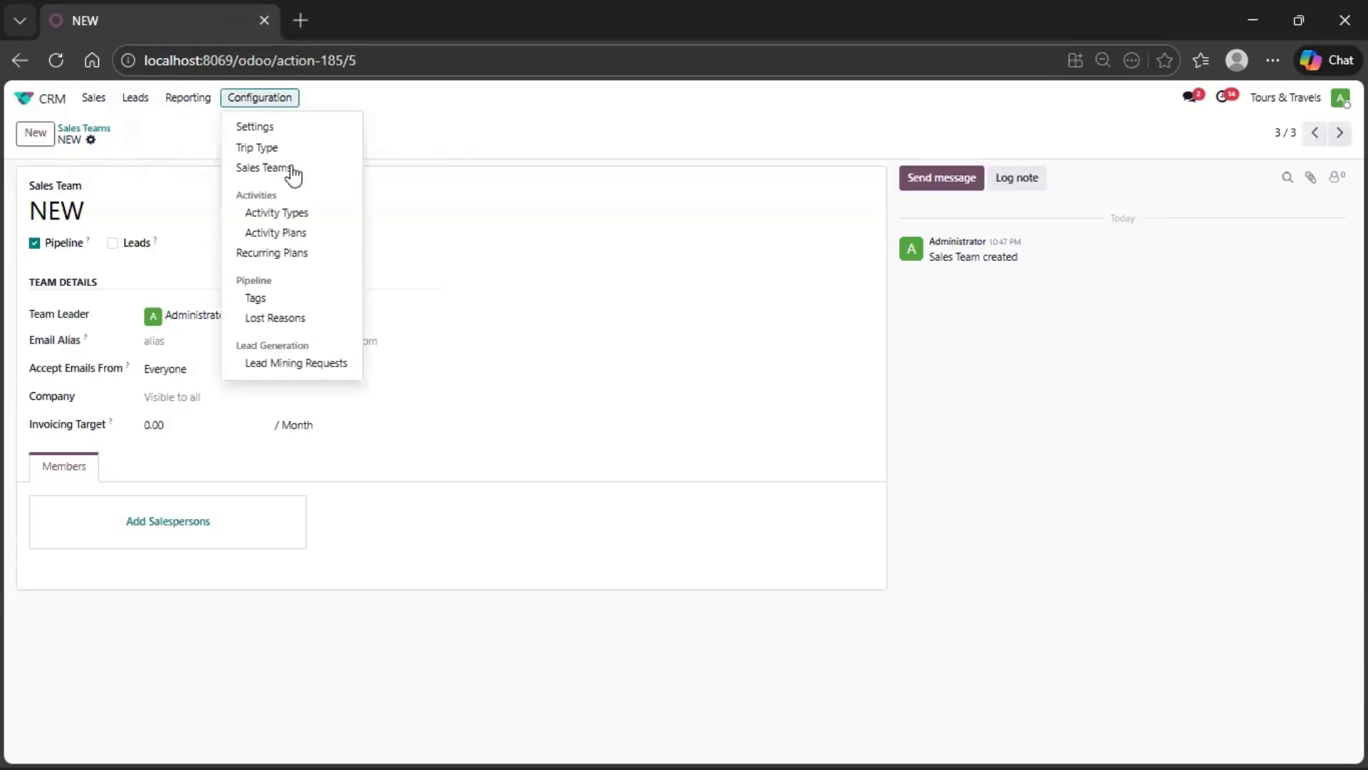
click(298, 221)
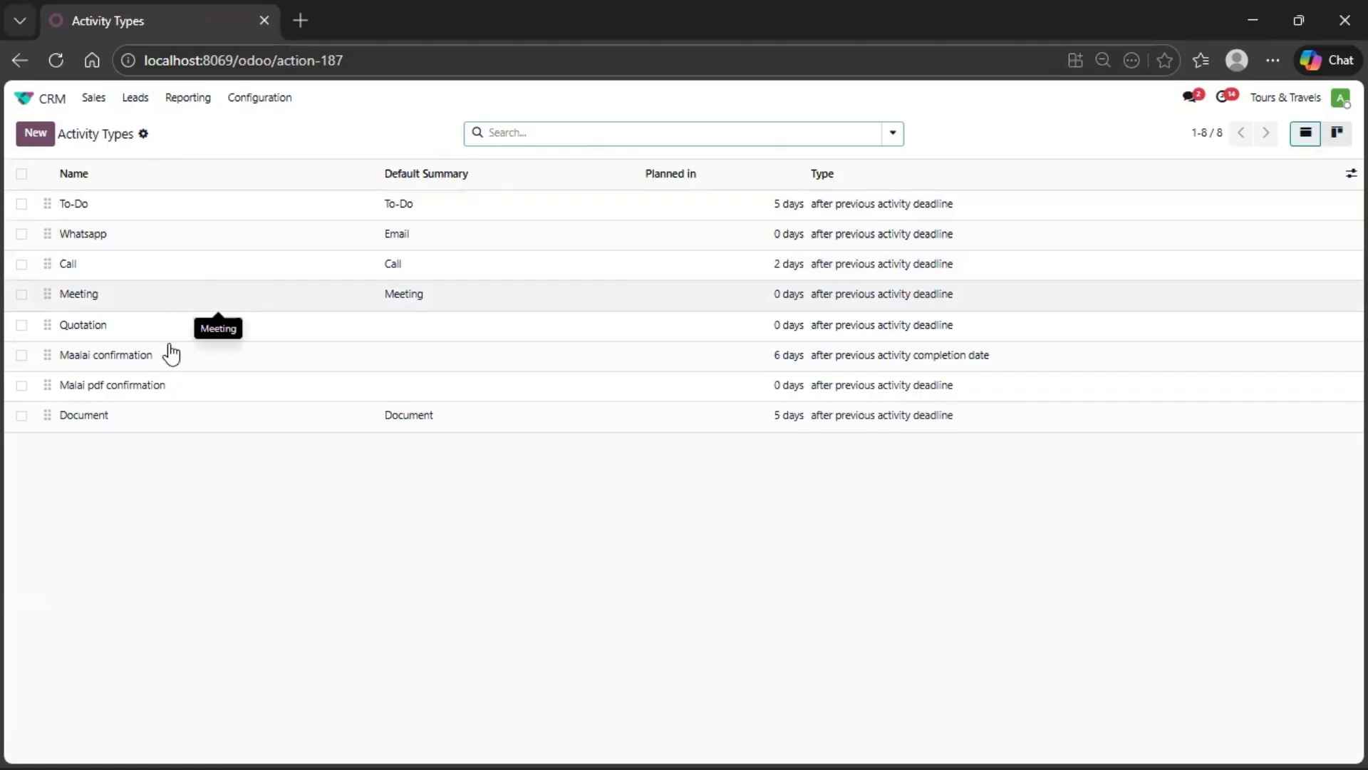
click(265, 100)
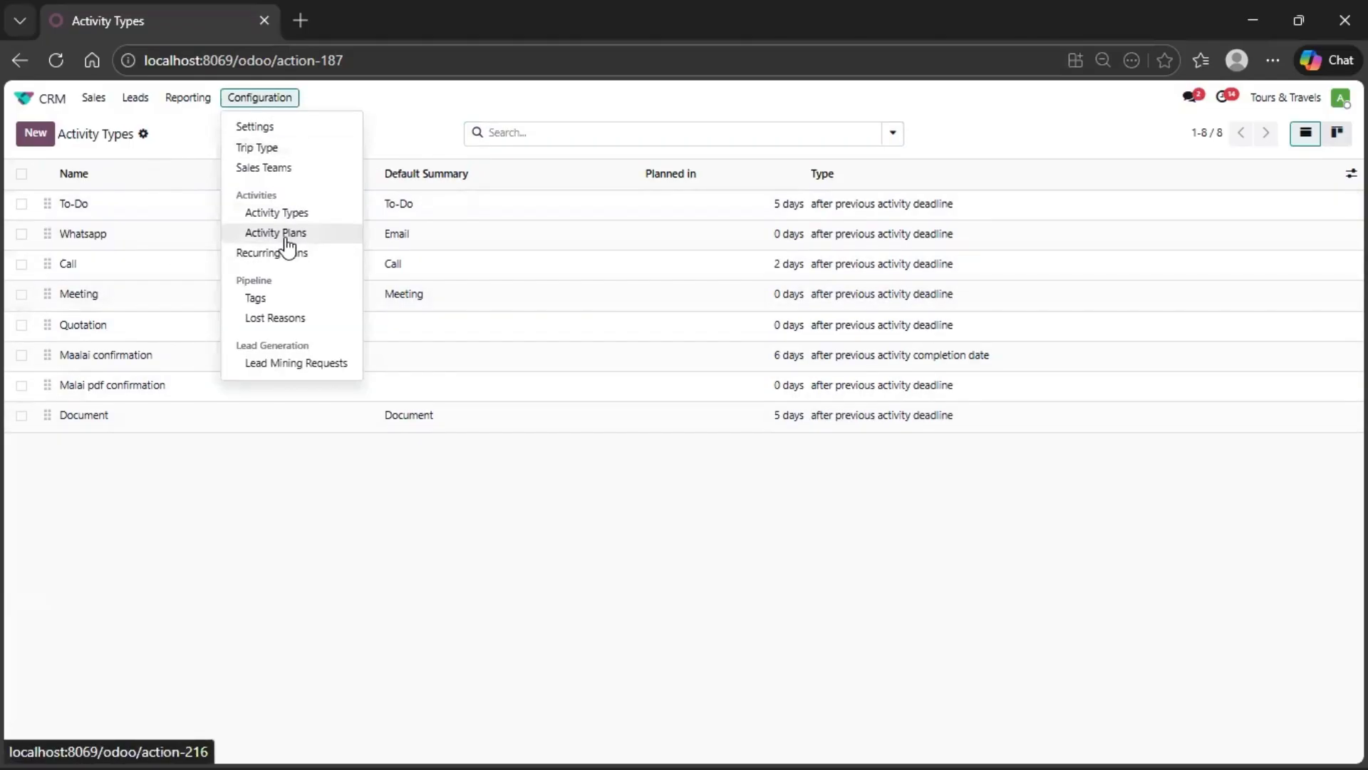
click(286, 303)
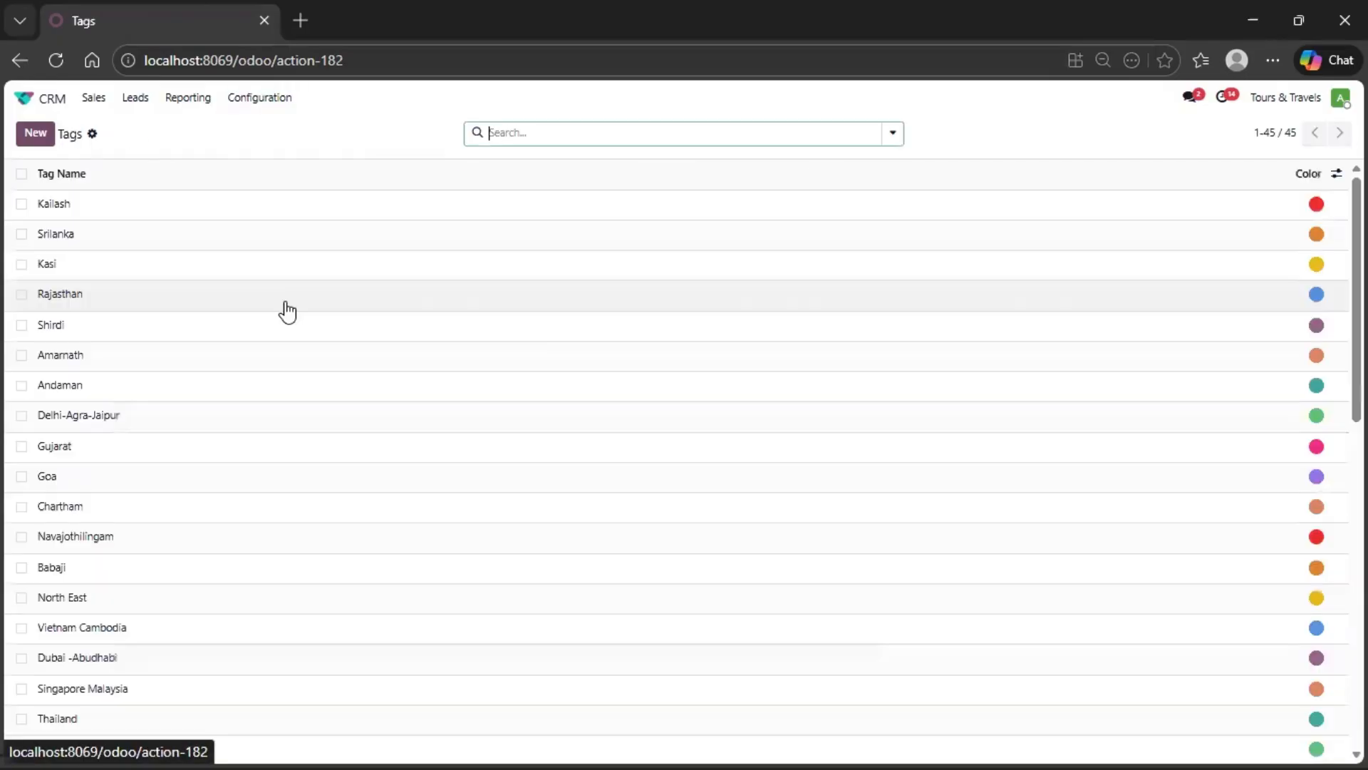
scroll(418, 433, down, 5)
scroll(419, 434, down, 4)
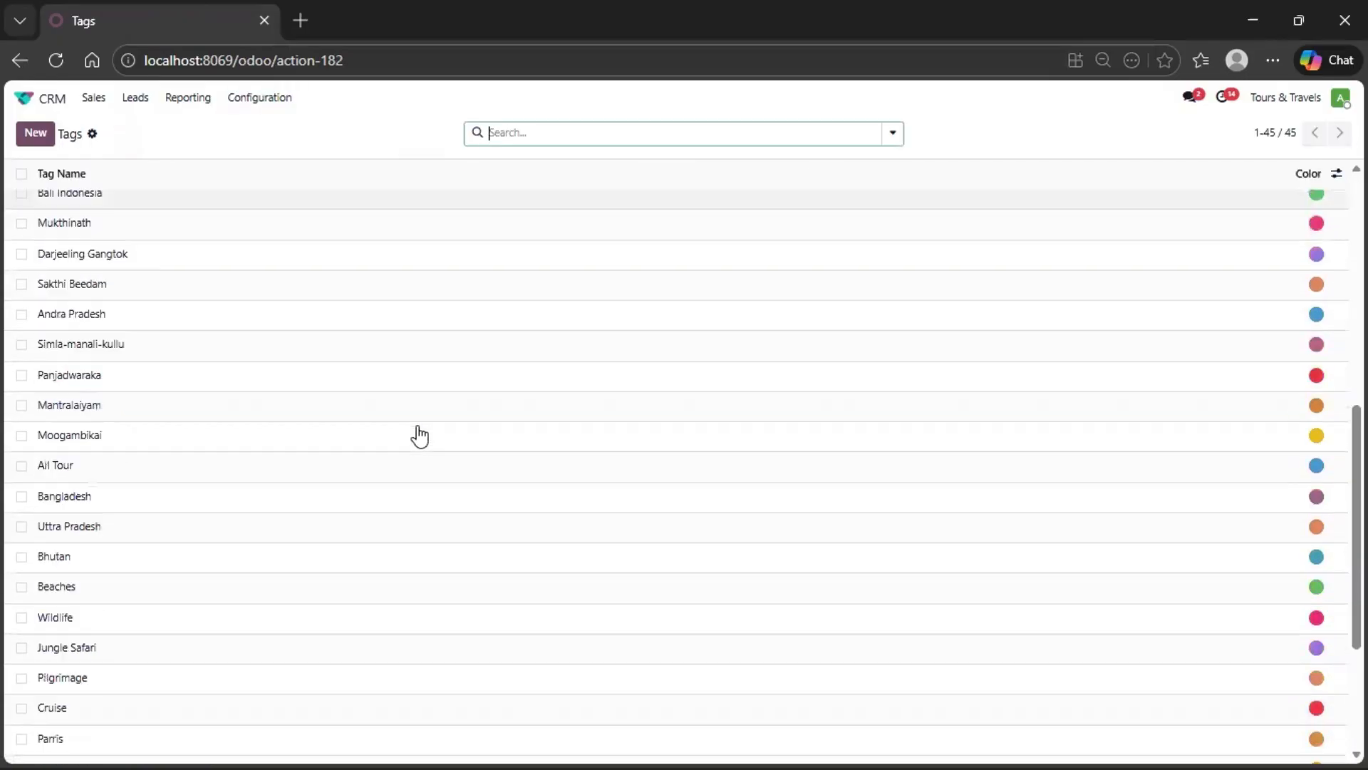
scroll(419, 435, up, 9)
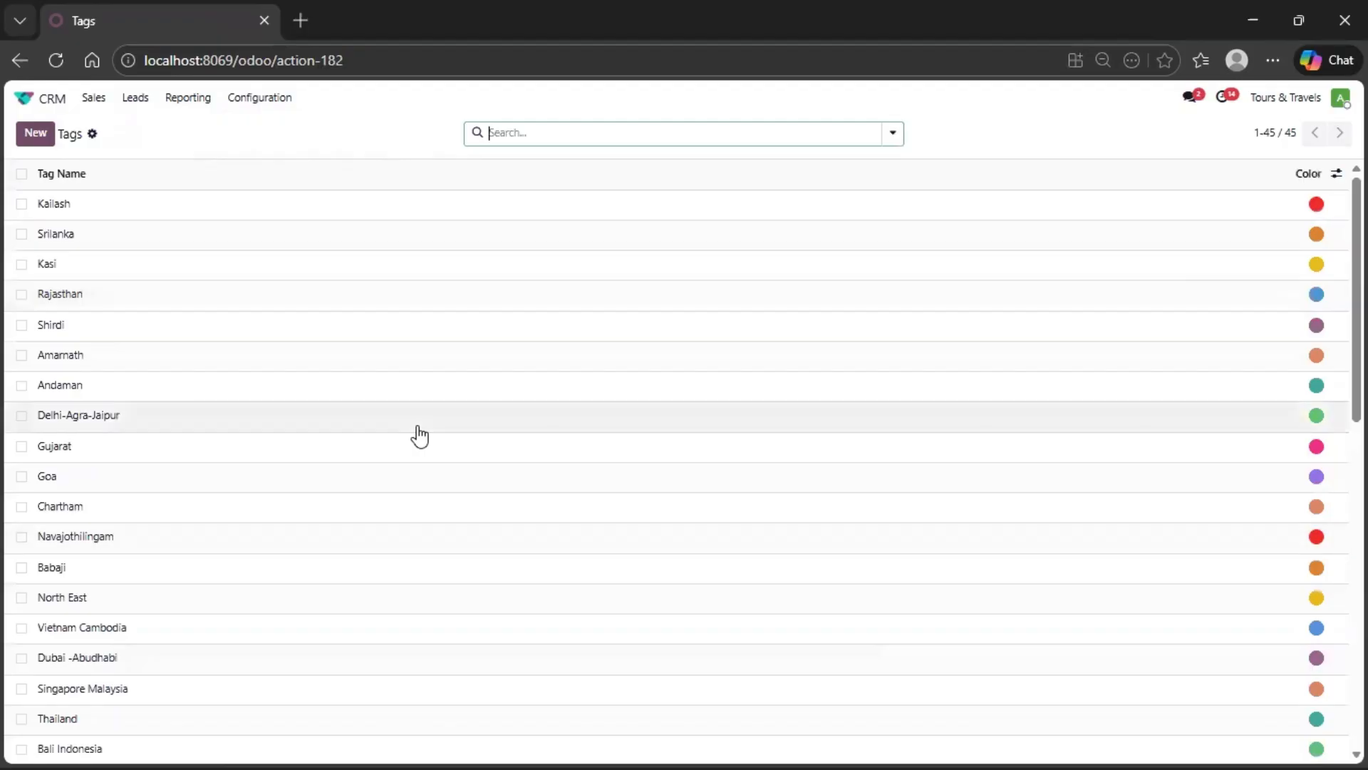
scroll(419, 434, down, 2)
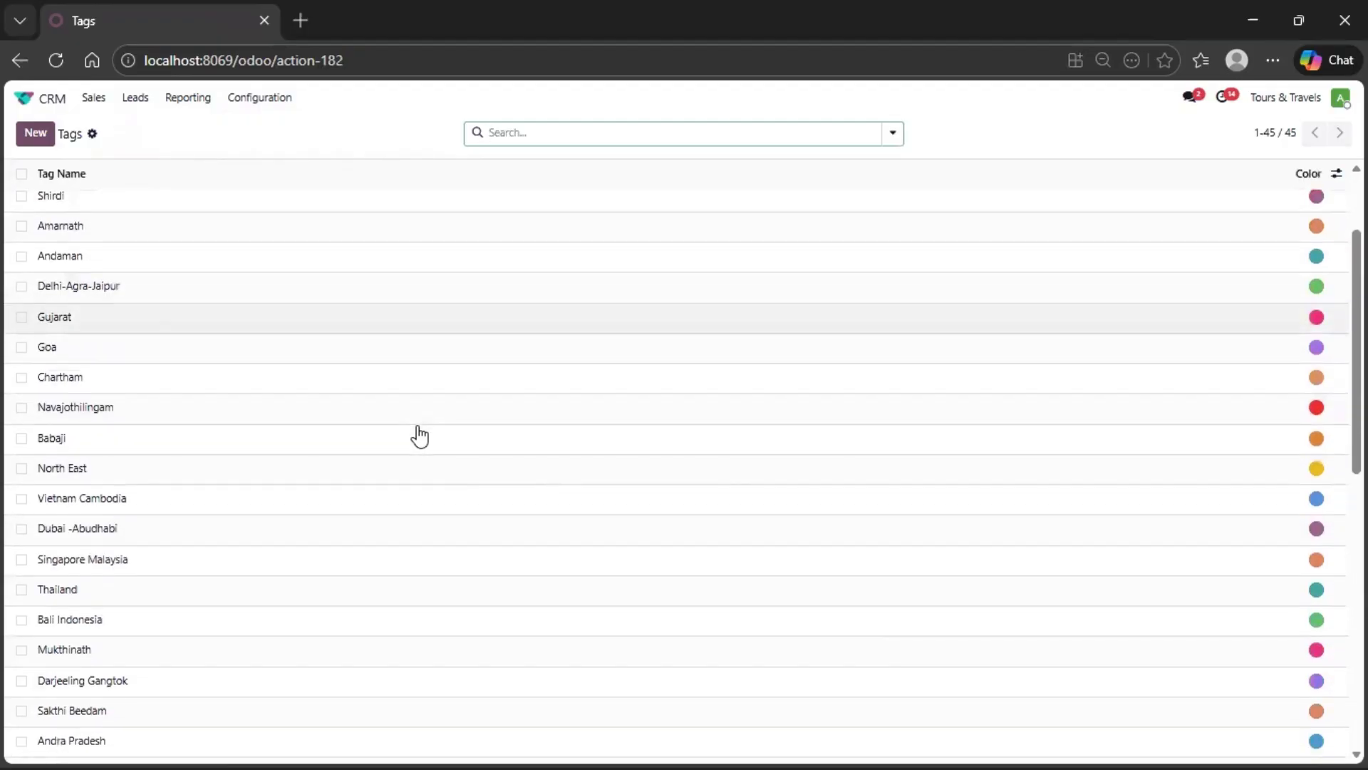
- Open the Lost Reasons list and review the configured reasons
click(275, 98)
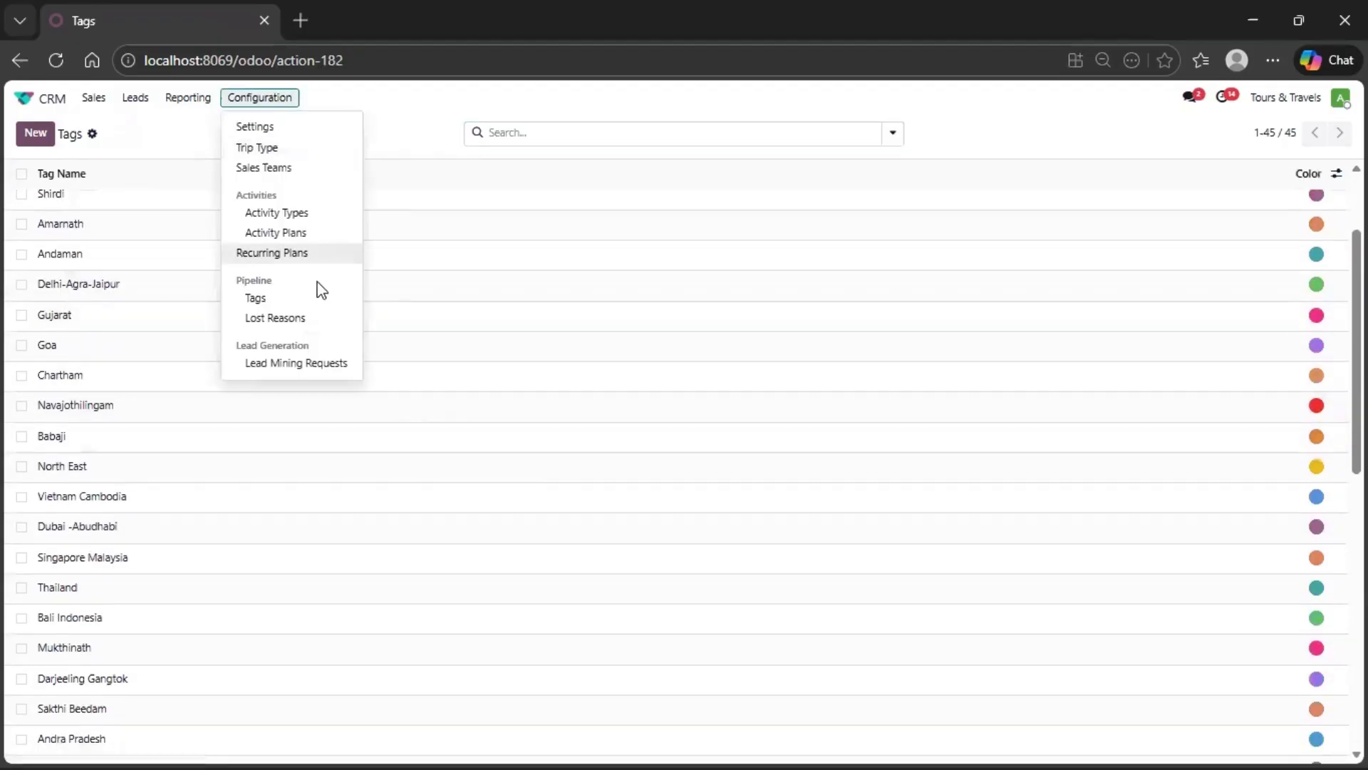
click(317, 327)
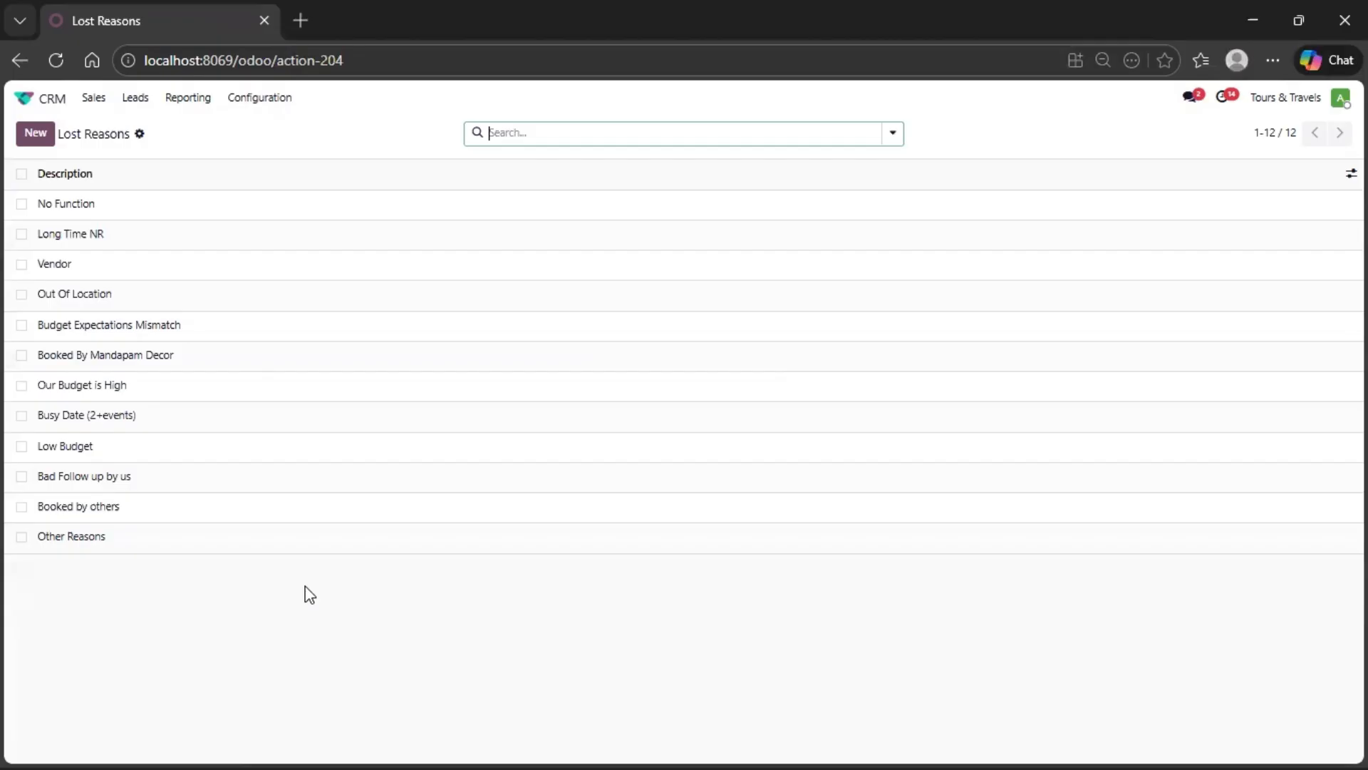
click(258, 107)
click(87, 101)
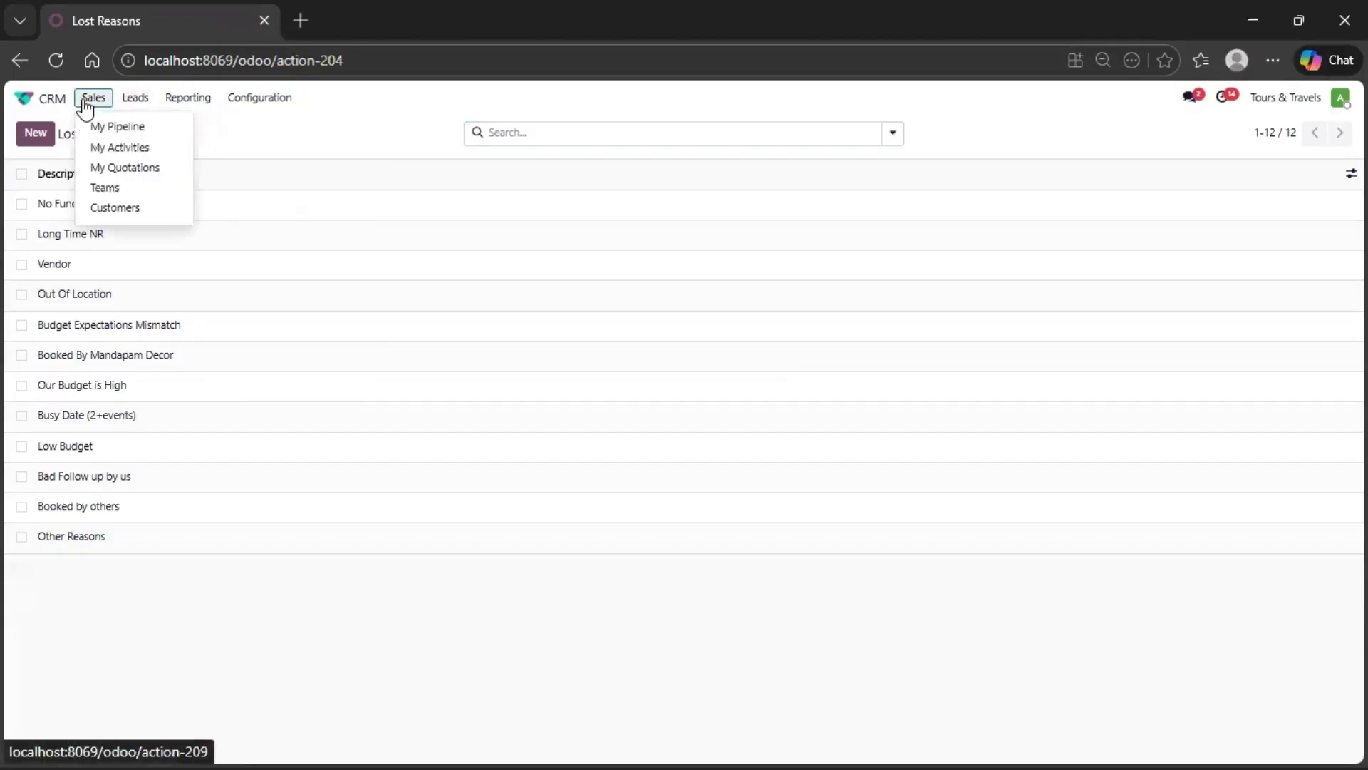
- Switch to the Sales app to view the quotations list, and return to the home screen
click(63, 103)
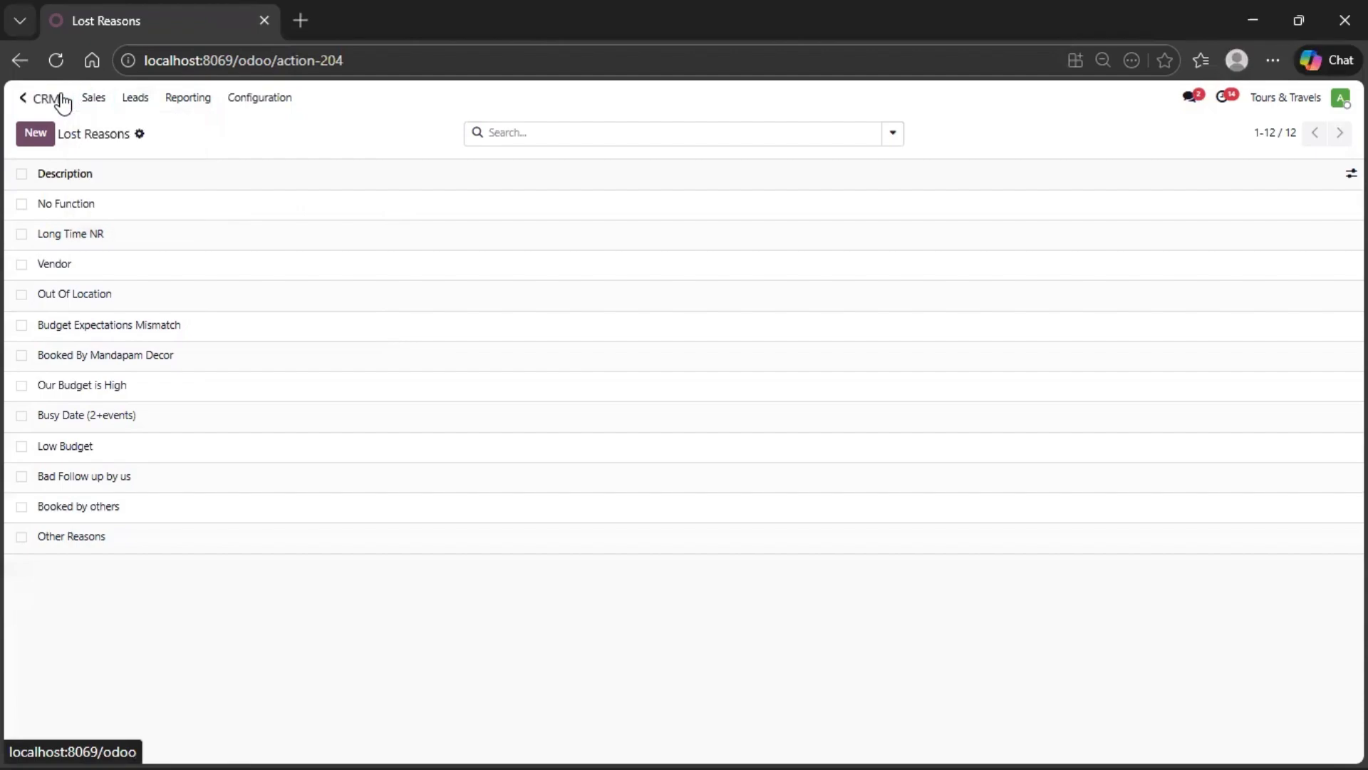
click(636, 187)
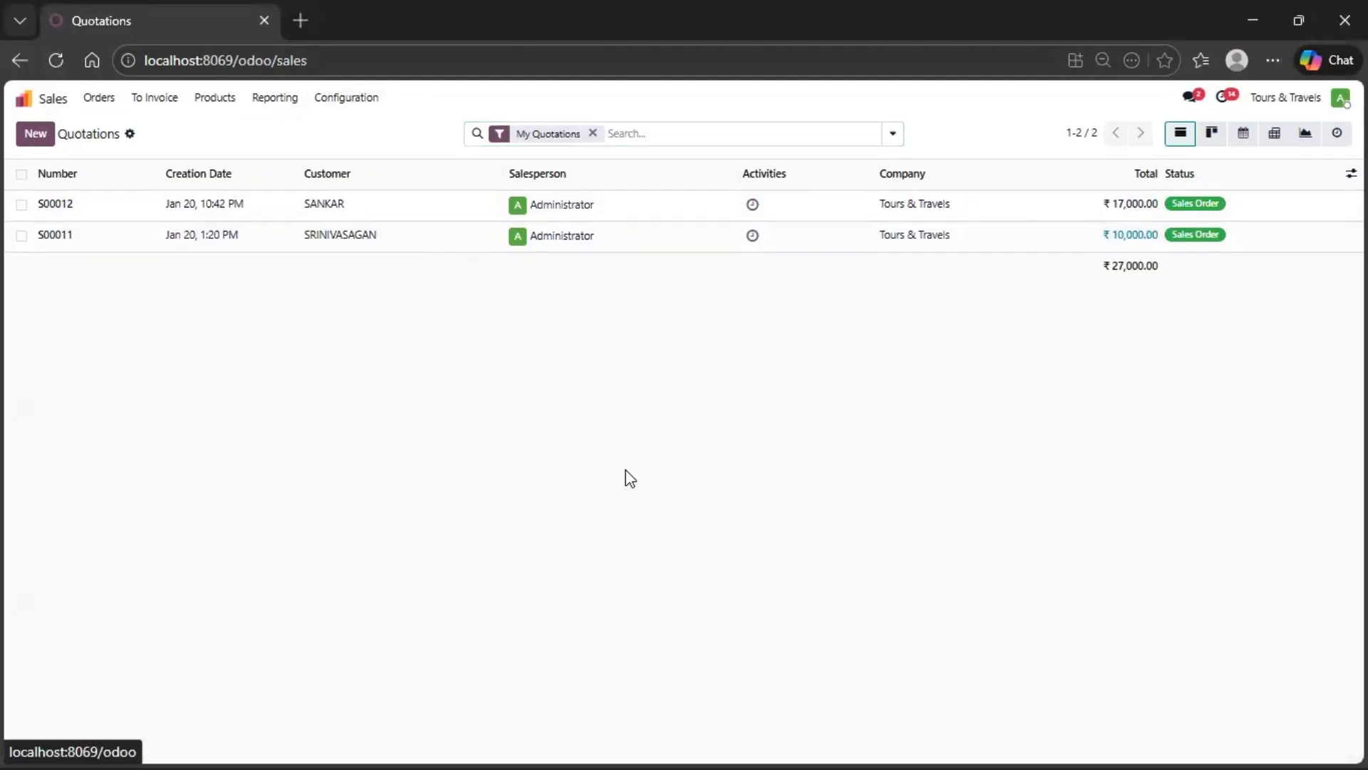
click(46, 99)
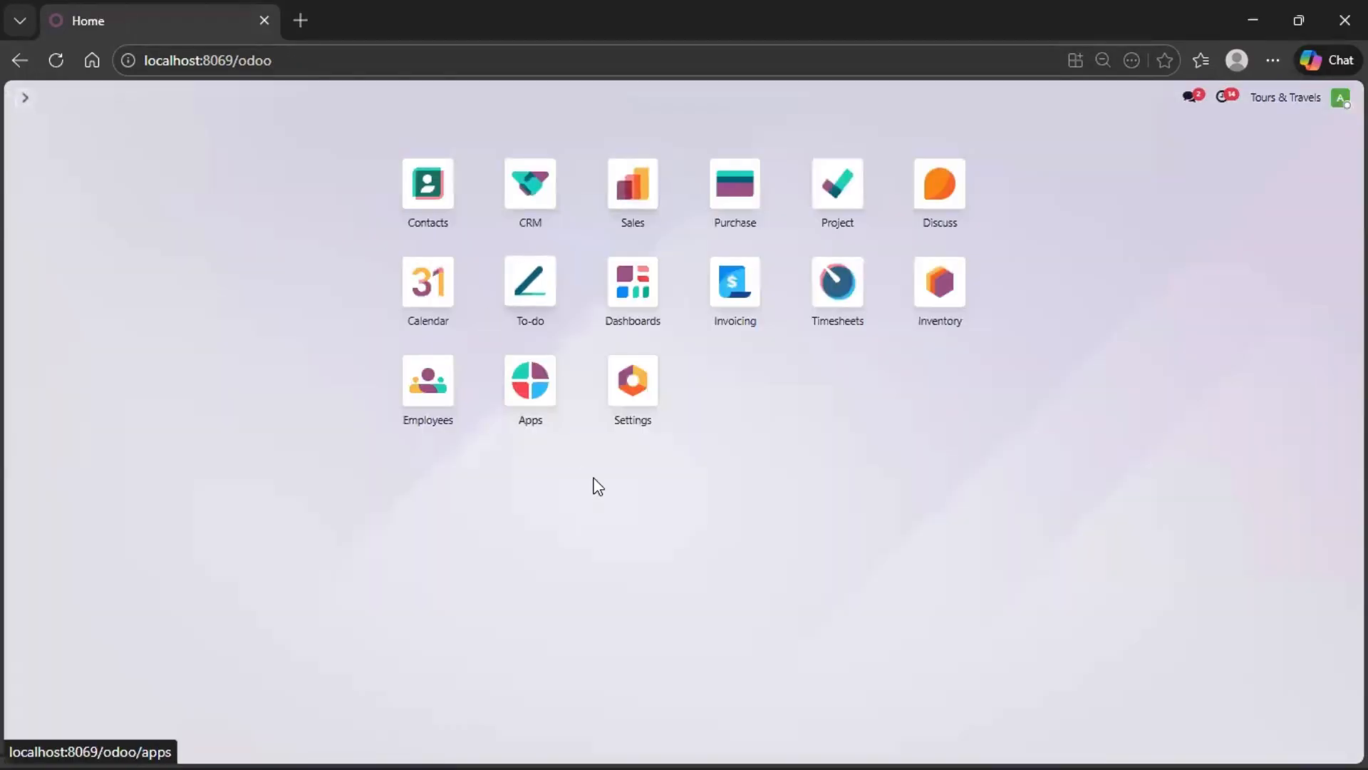
- Switch to the Settings app and open the company's document layout configuration
click(632, 381)
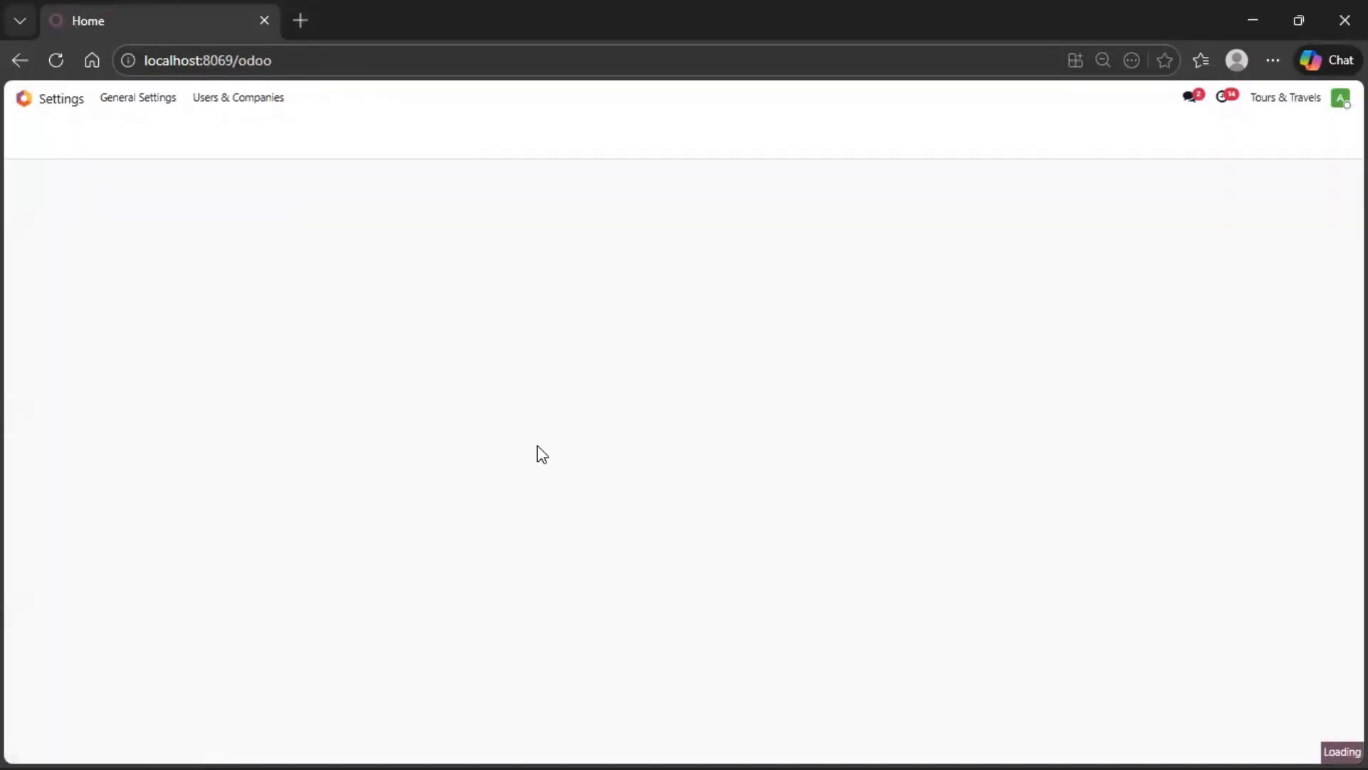
scroll(379, 568, down, 1)
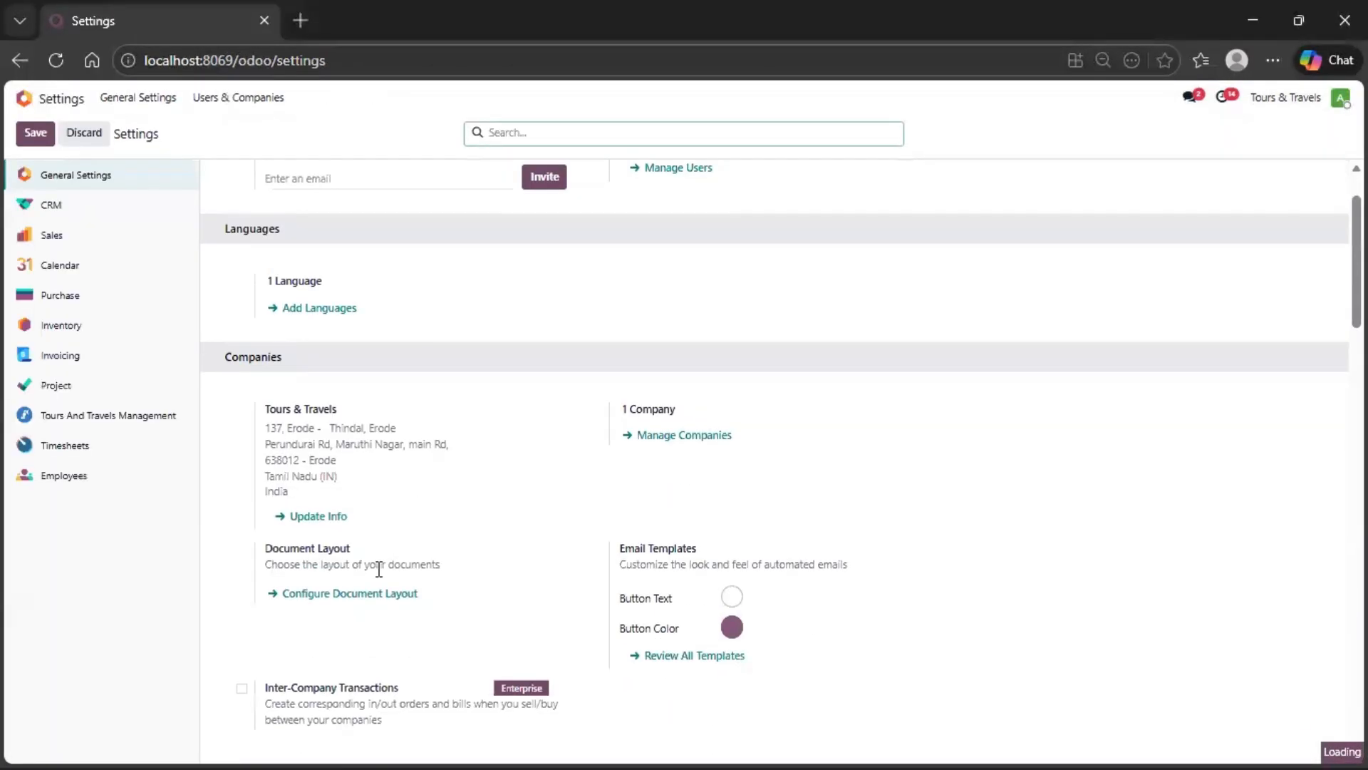
click(340, 596)
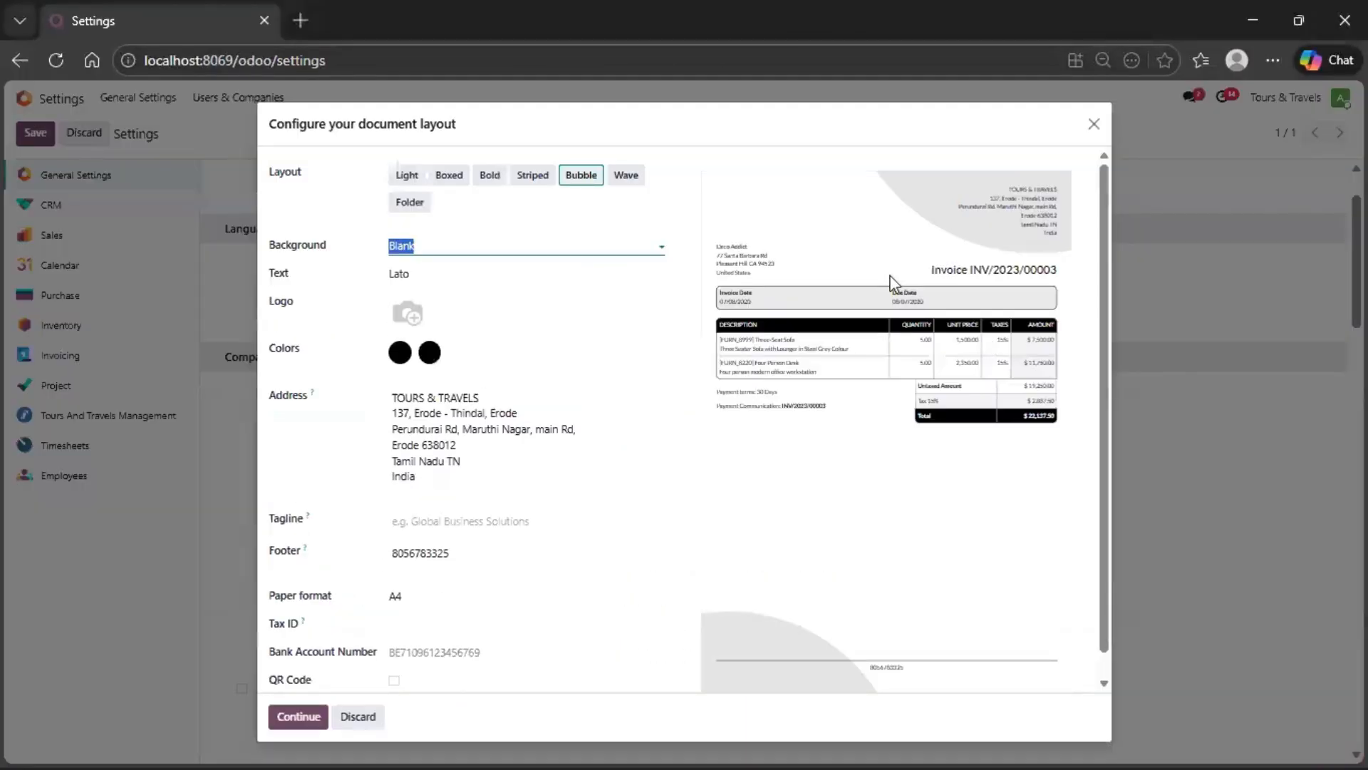
- Preview the sample invoice in the Bold, Boxed, Light, Striped, Bubble and Wave layouts
click(491, 178)
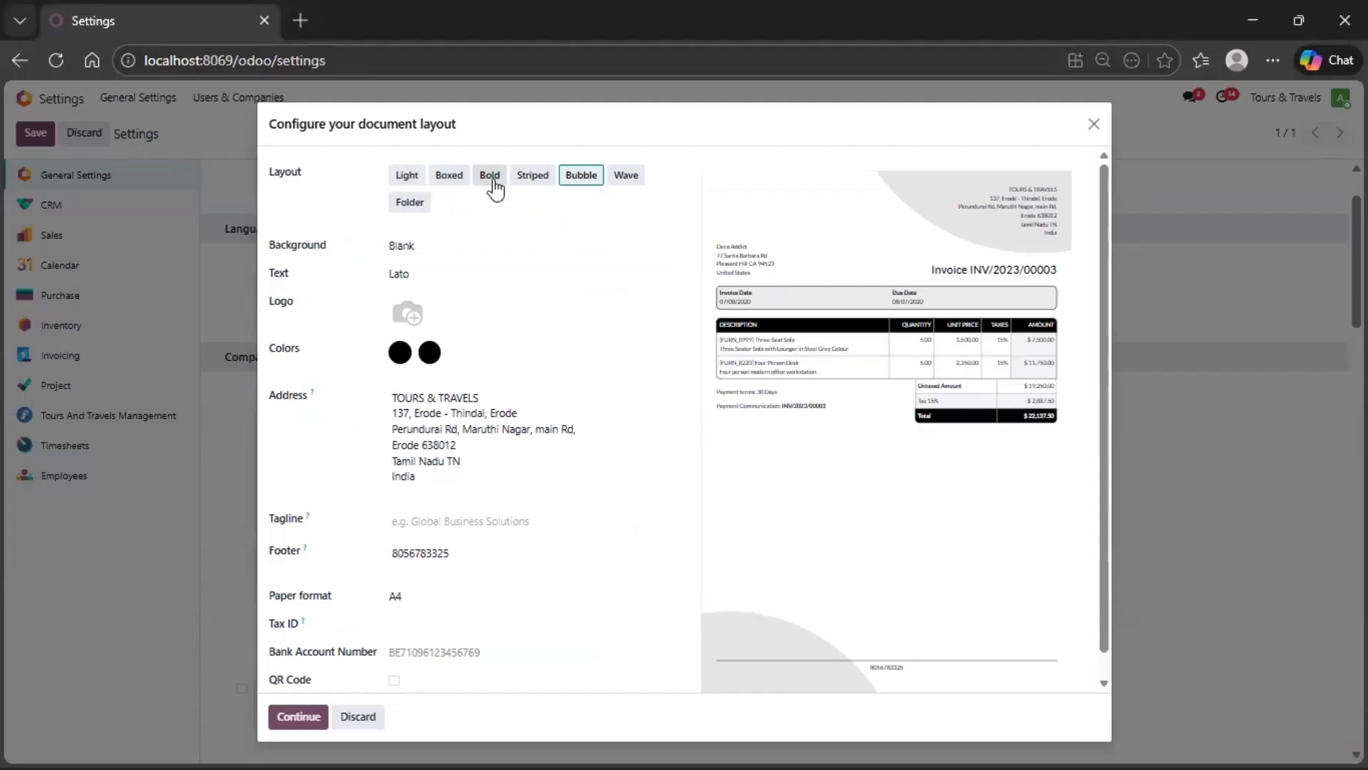
click(454, 181)
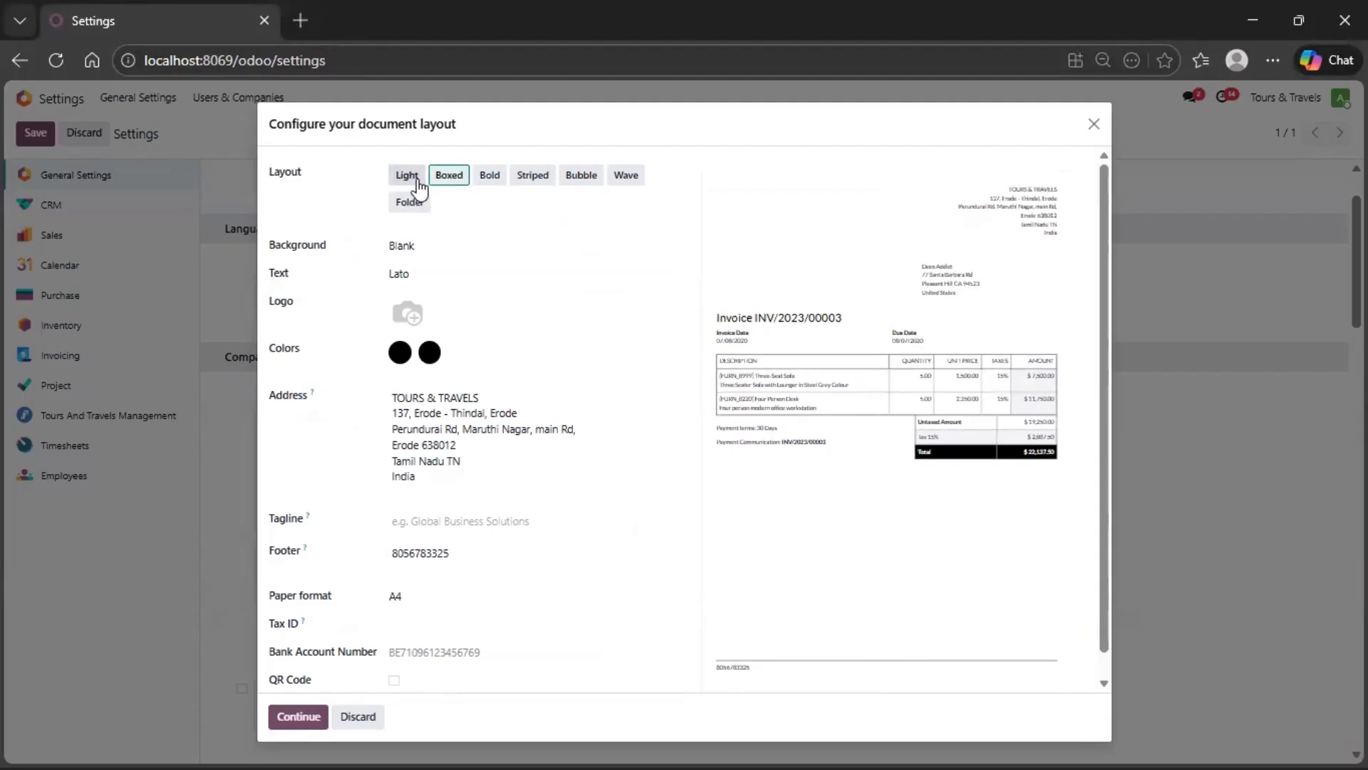
click(418, 185)
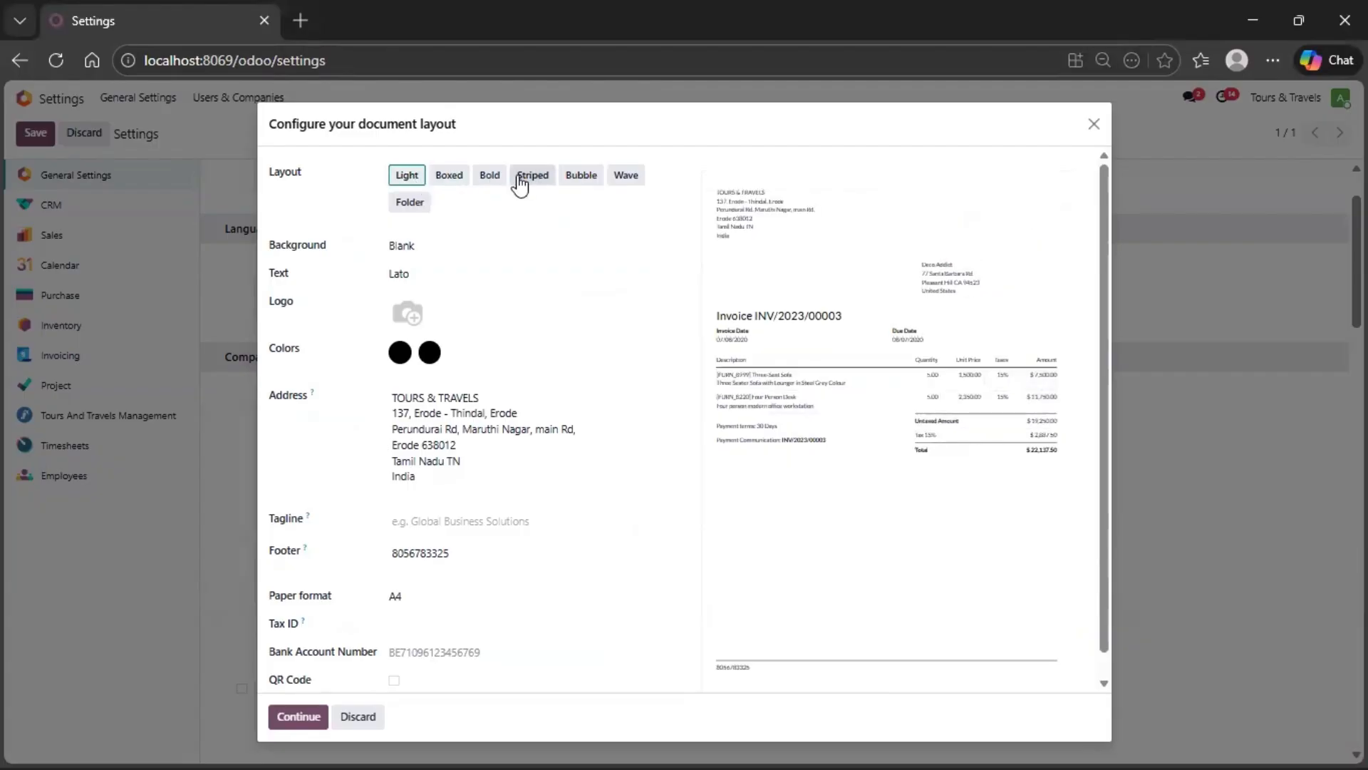
click(491, 181)
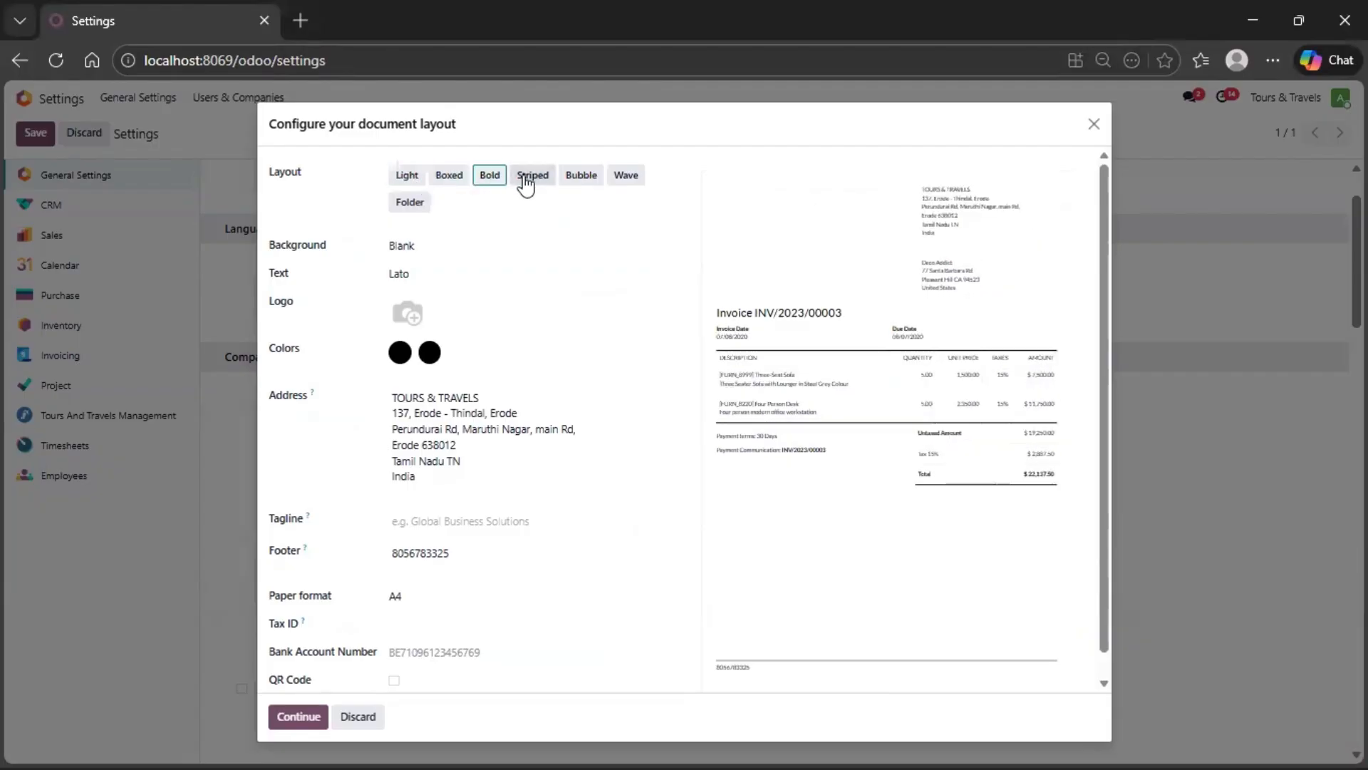
click(531, 178)
click(581, 187)
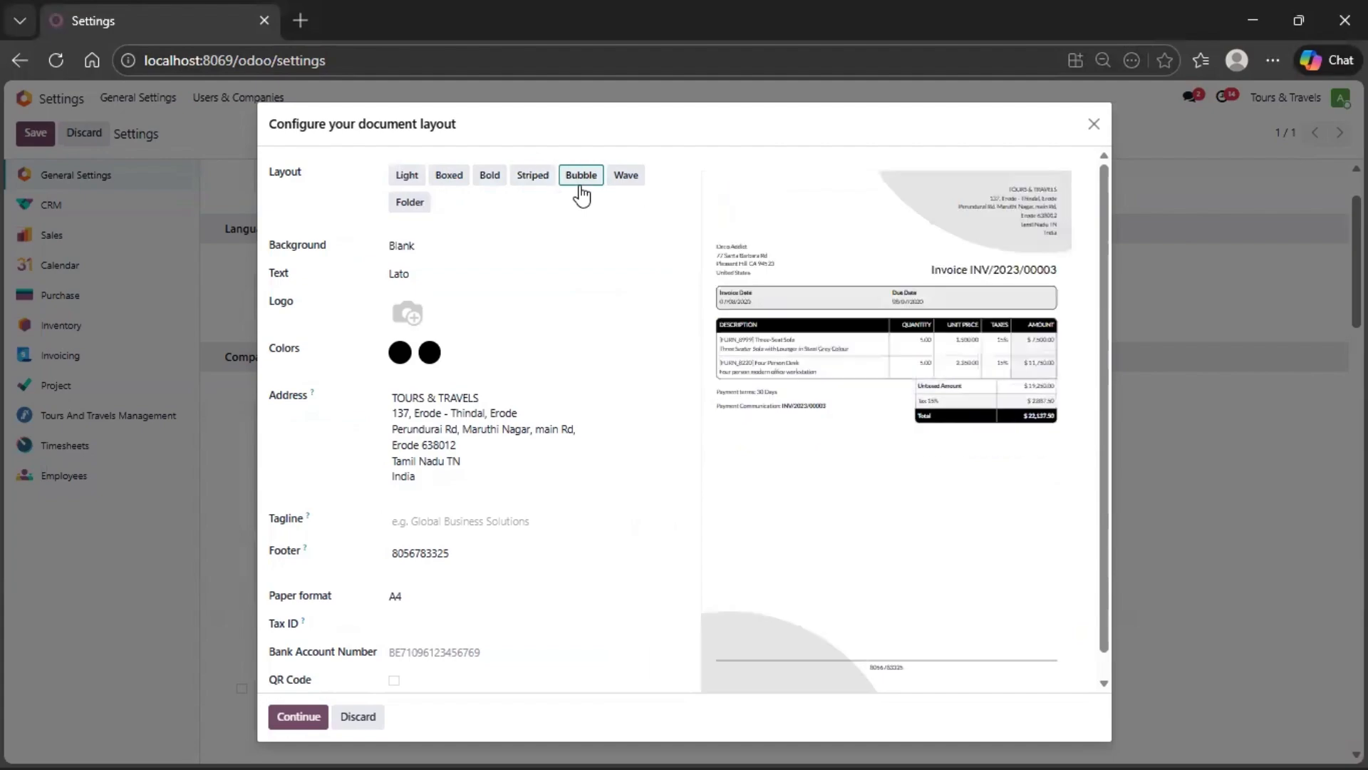
click(611, 187)
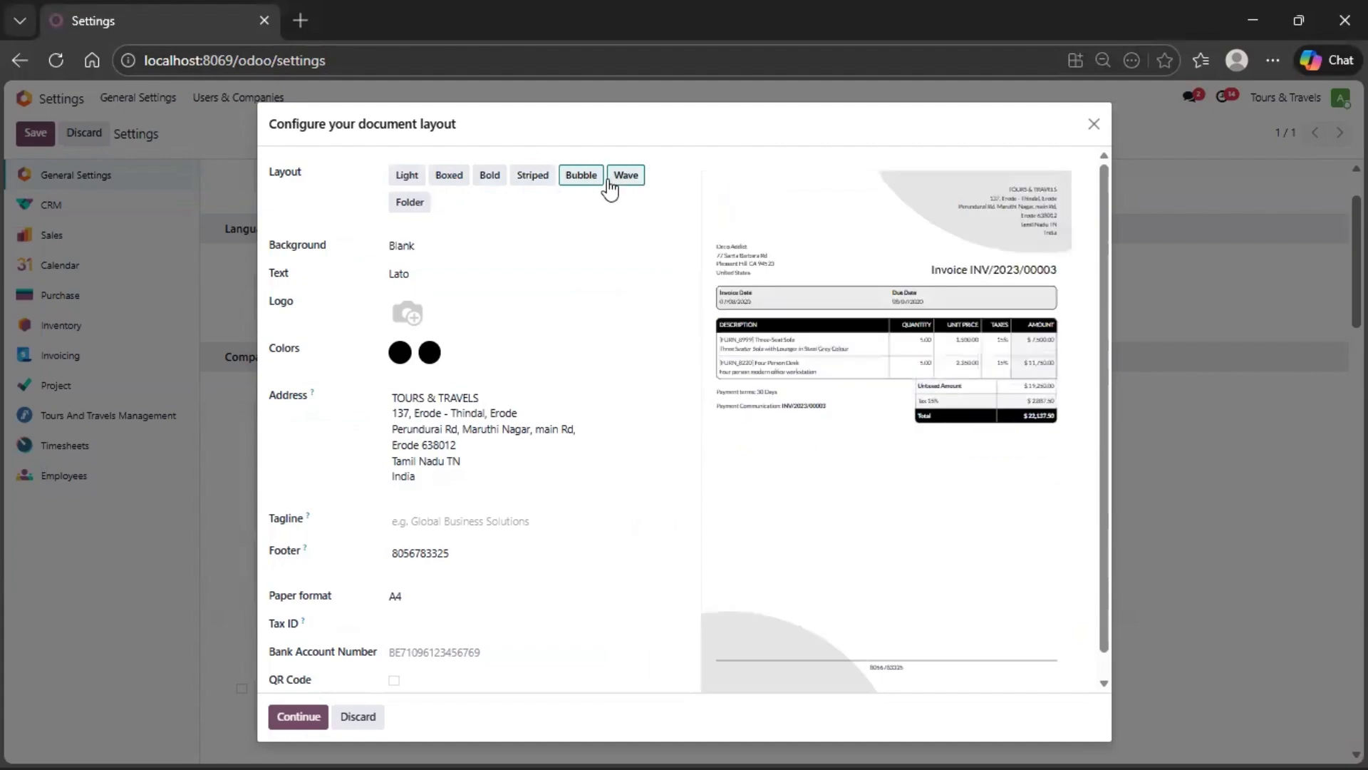
- Set the document background to Demo logo and upload logo-2.png from the Downloads folder as the company logo
click(412, 247)
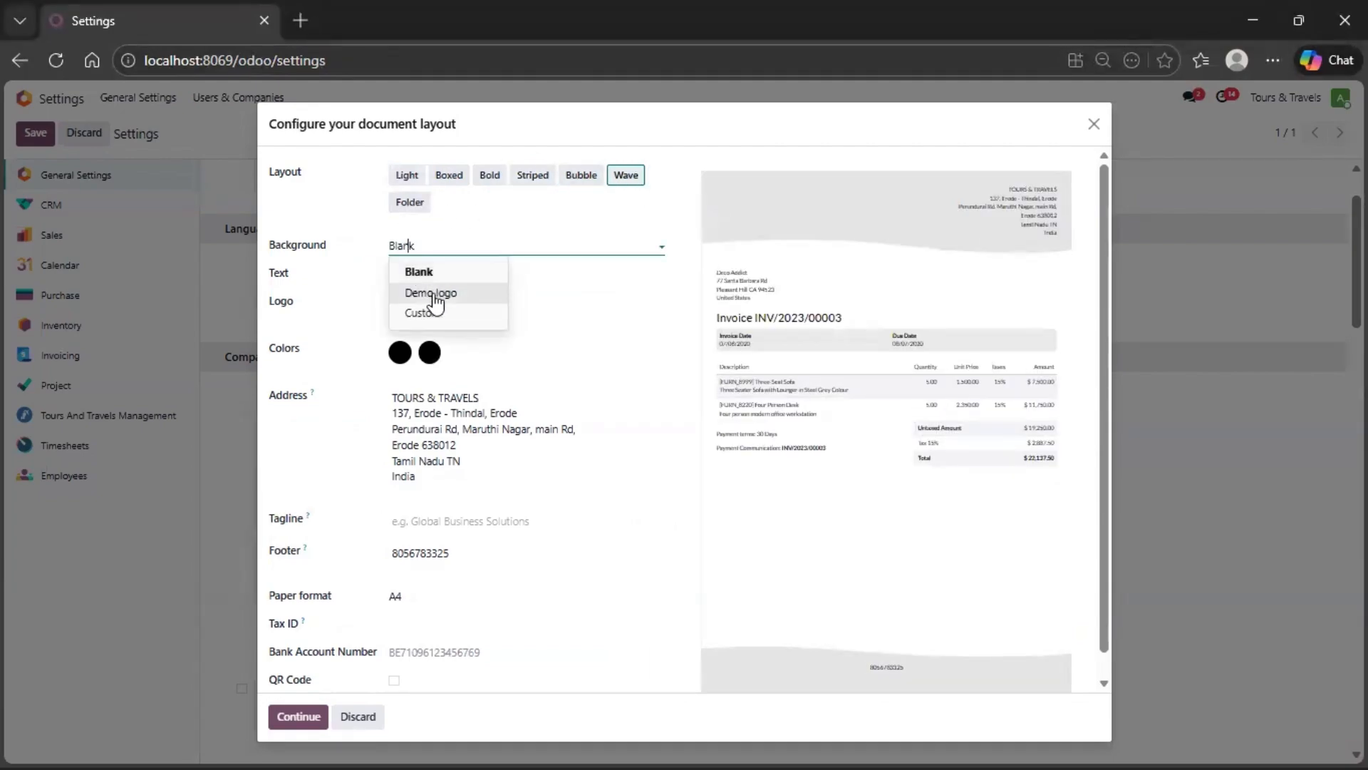
click(433, 294)
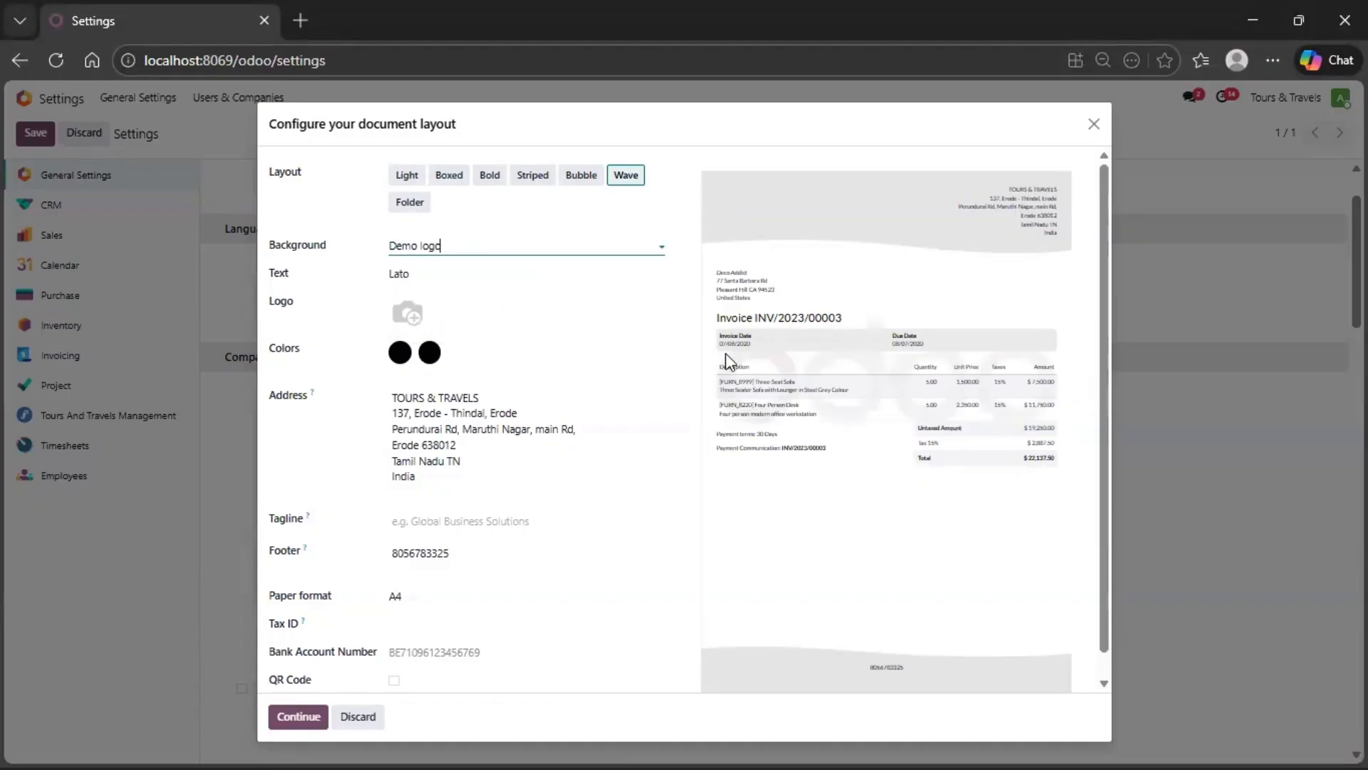
click(404, 319)
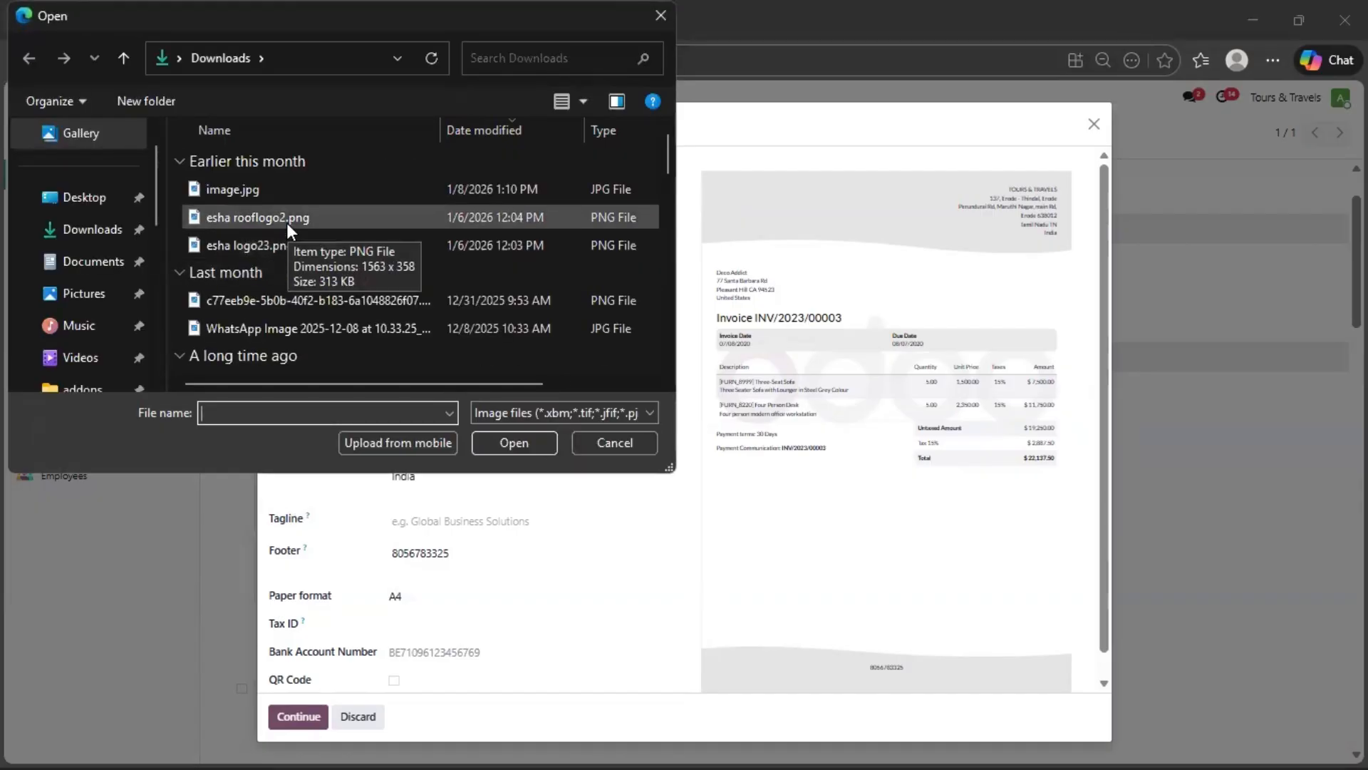
click(505, 62)
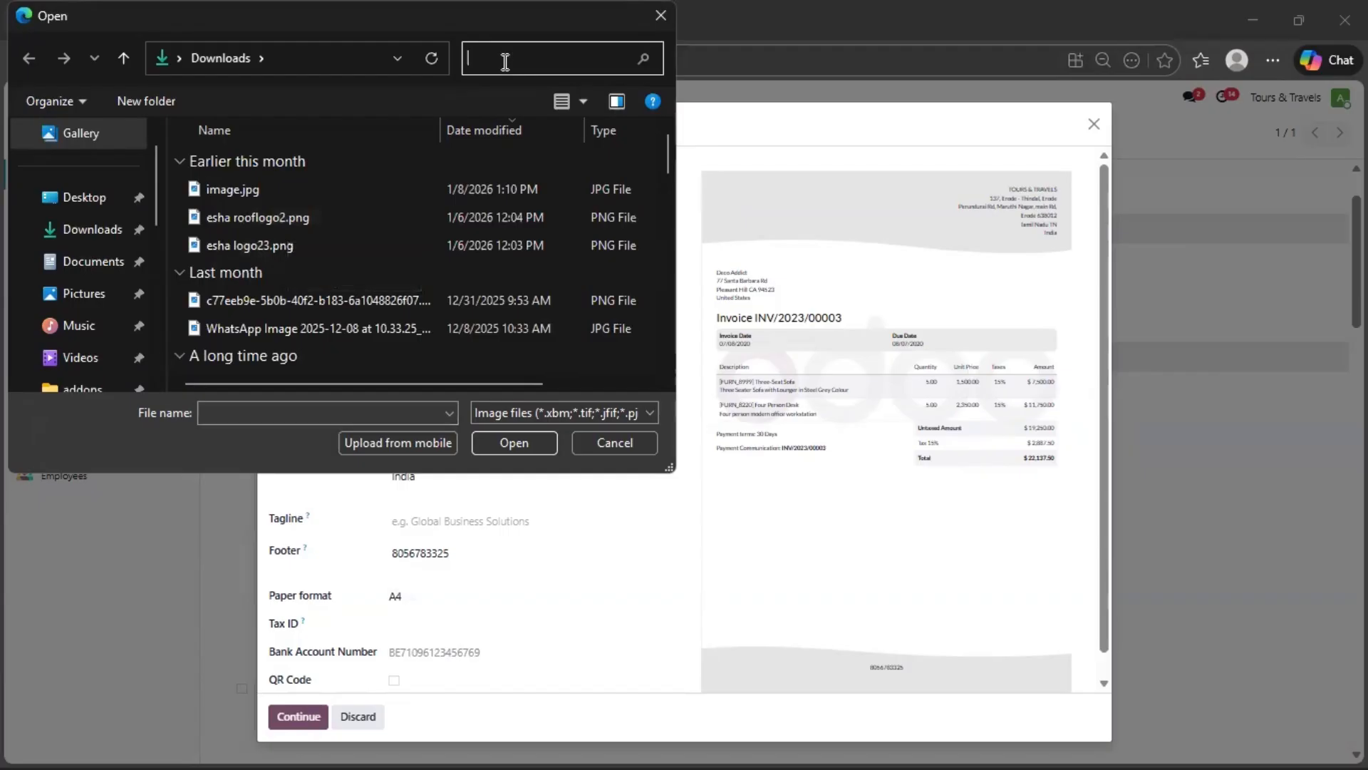
text(LOGO)
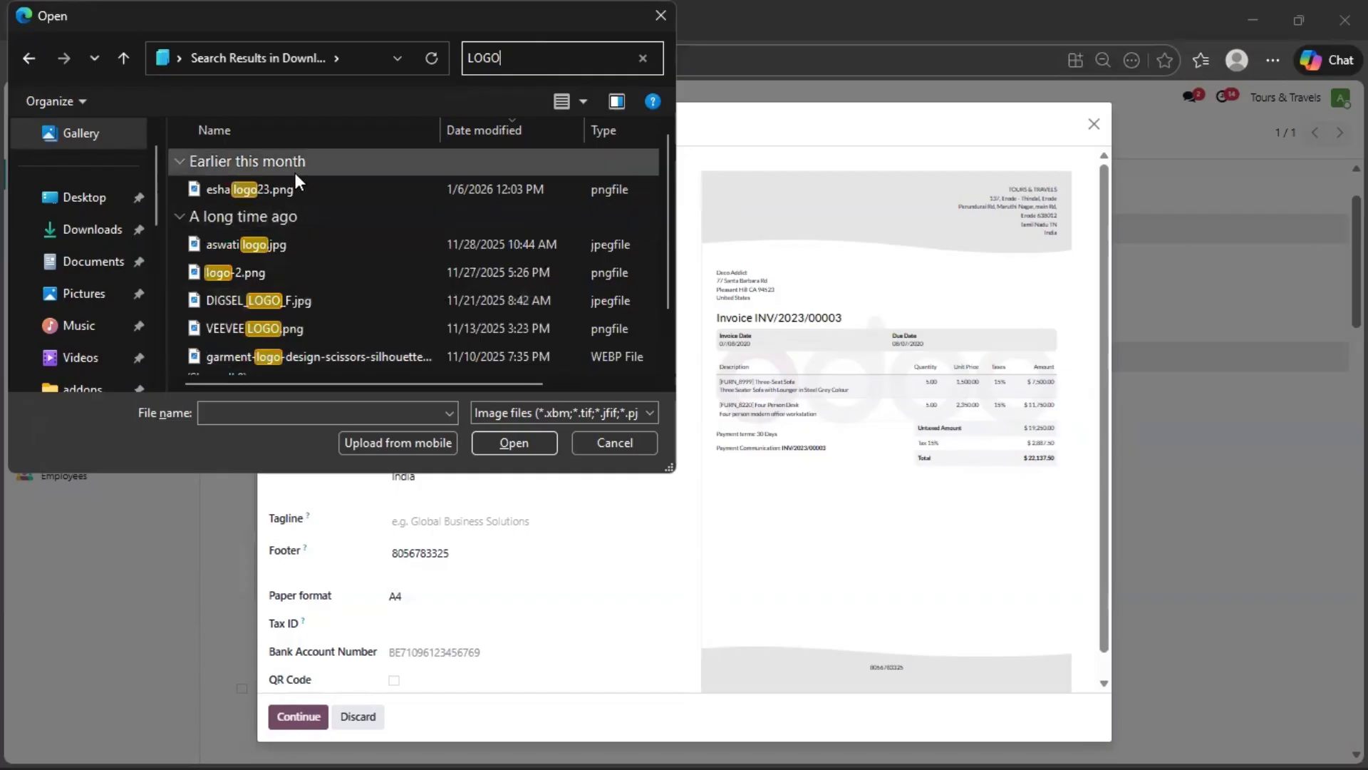
click(300, 270)
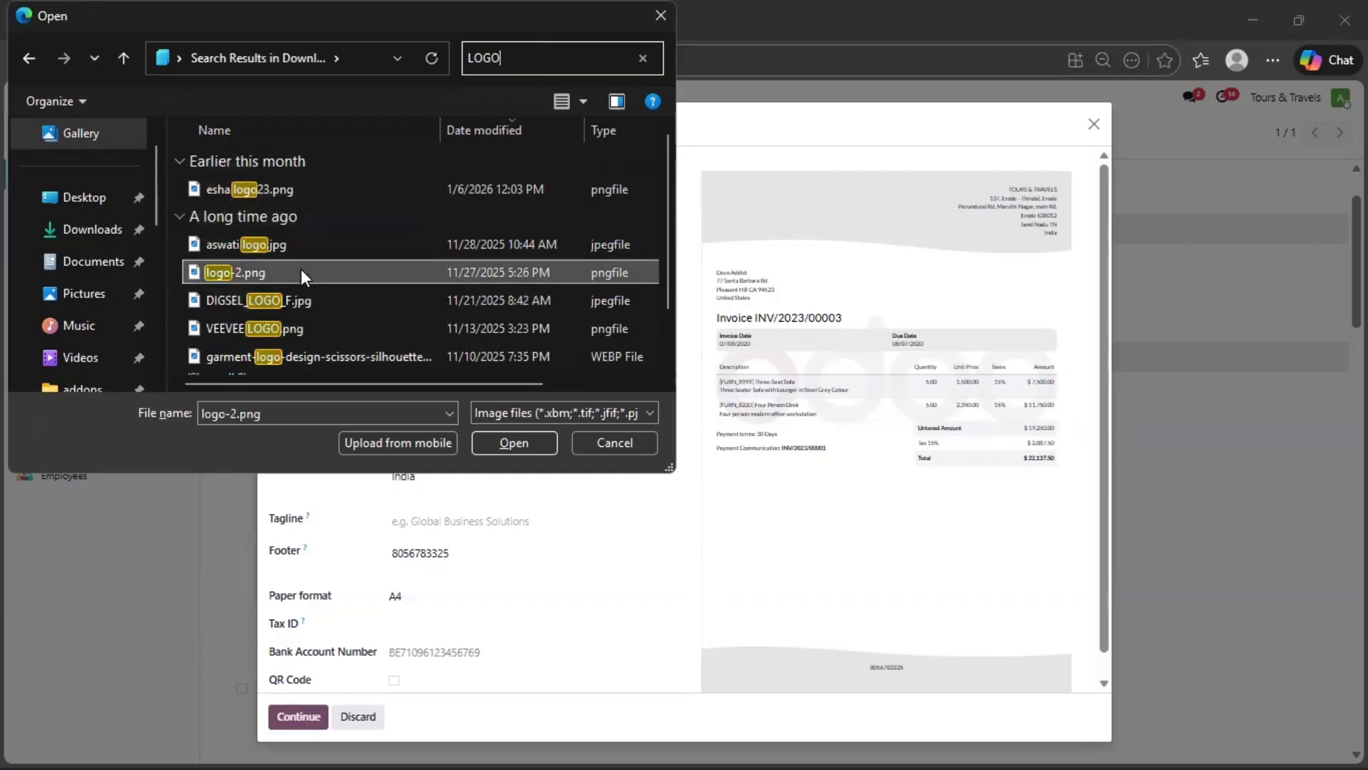
click(524, 439)
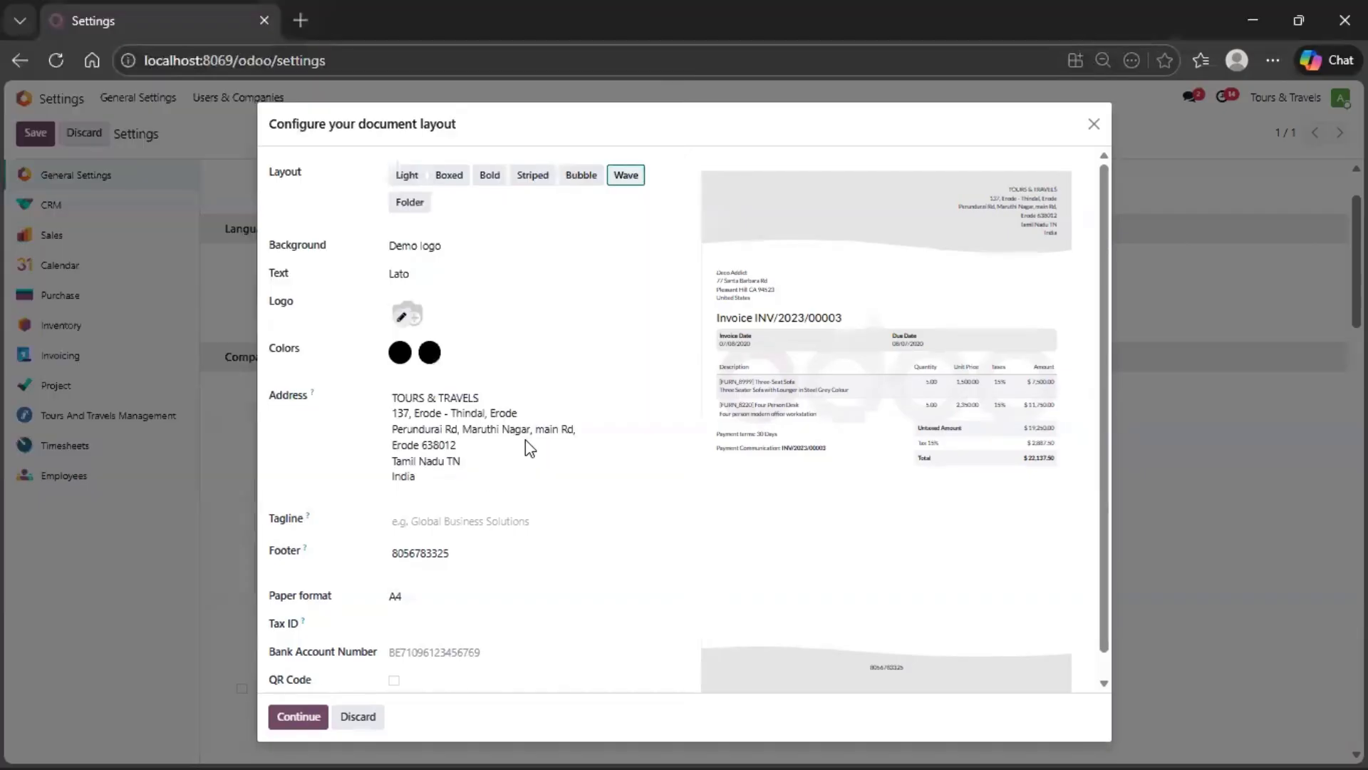
- Replace the company logo with VEEVEE LOGO.png
mouse_move(420, 314)
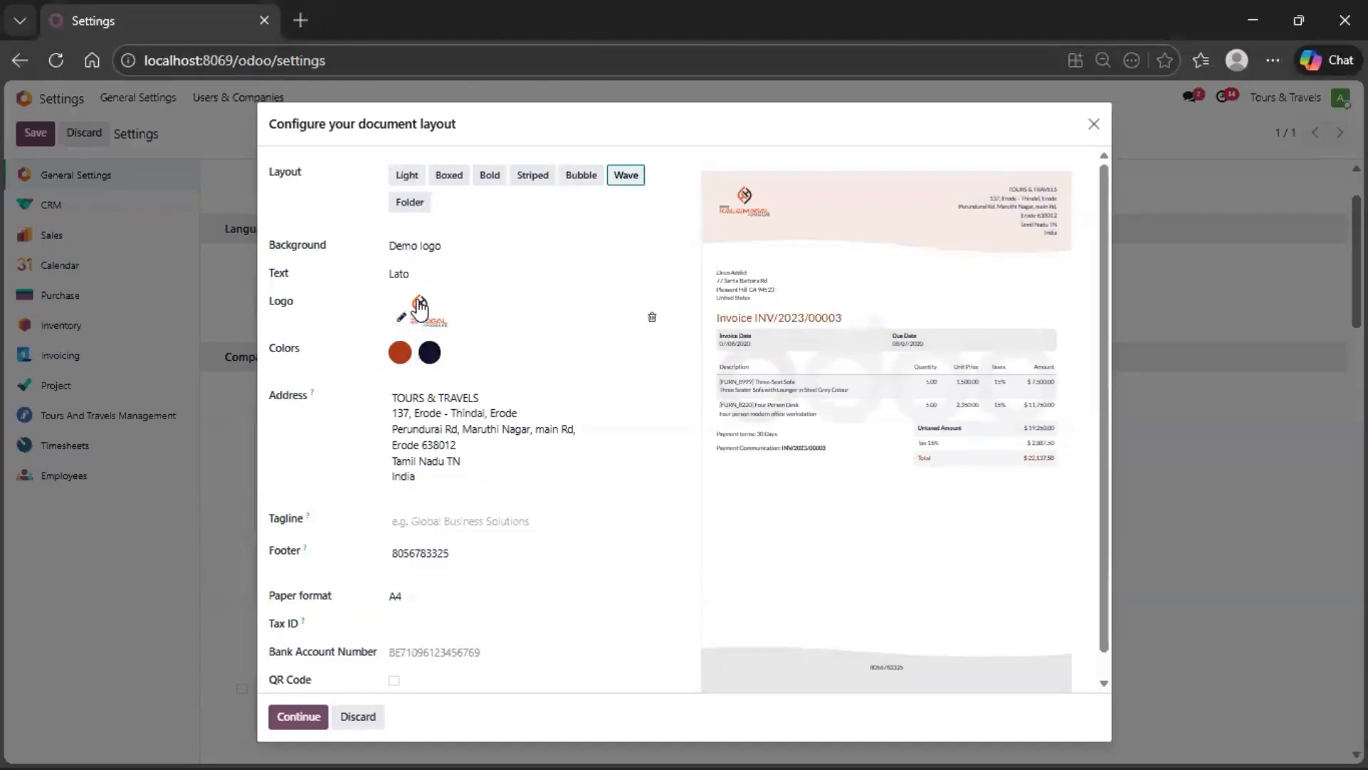
click(400, 324)
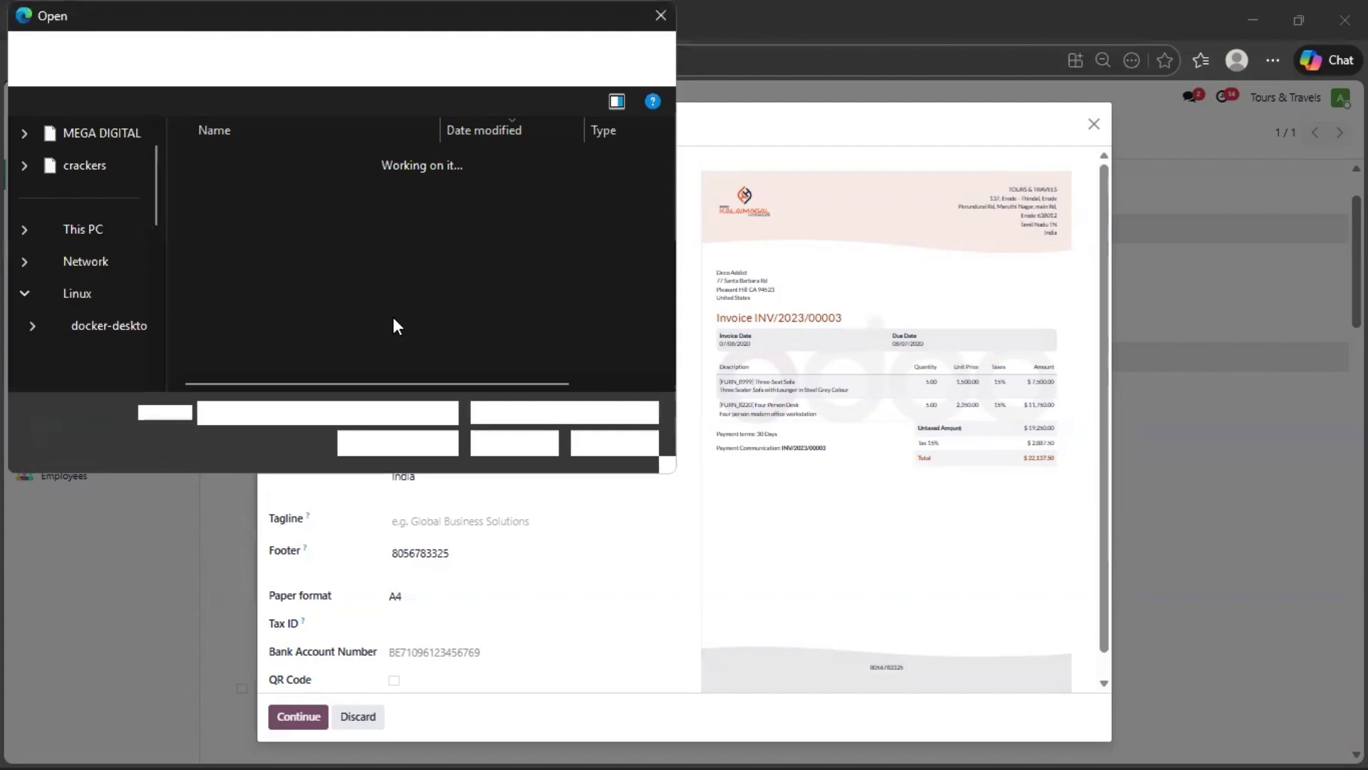
text(VEE)
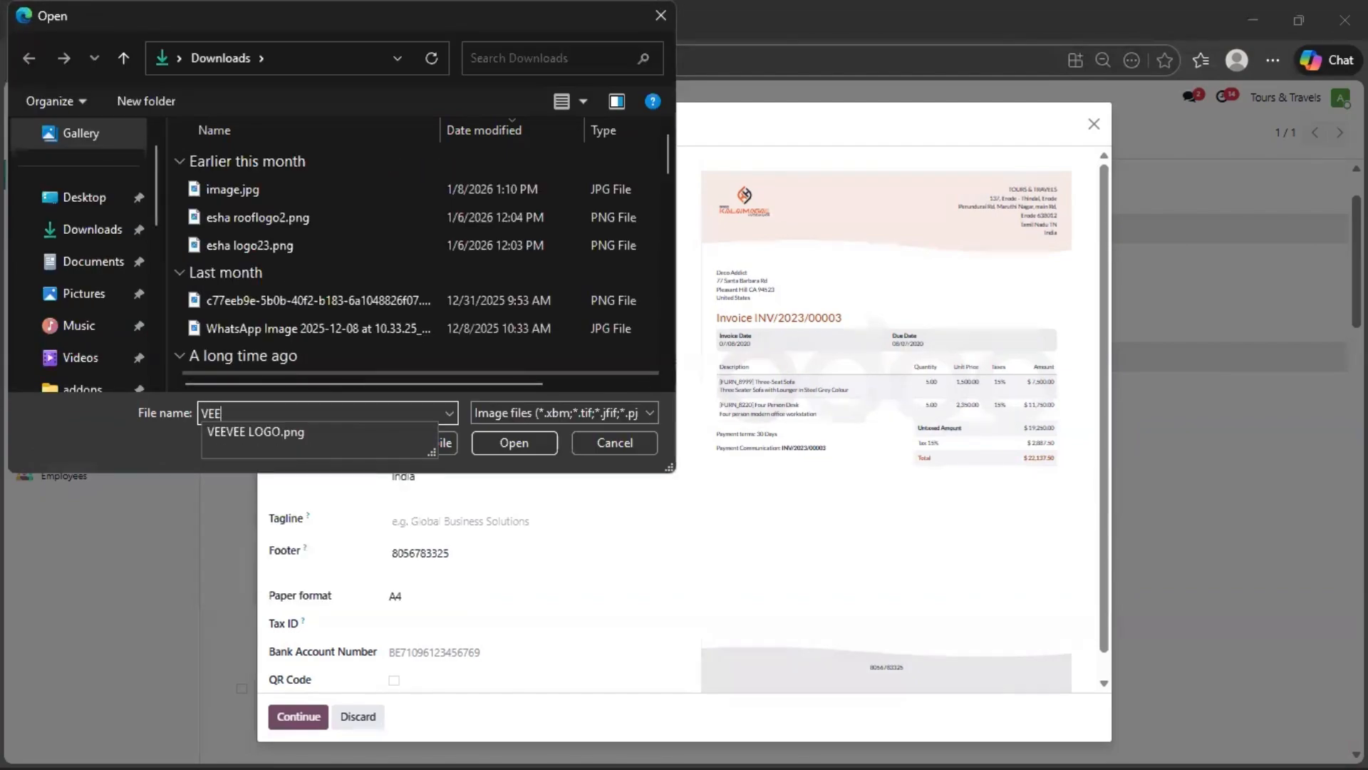
click(268, 431)
click(514, 442)
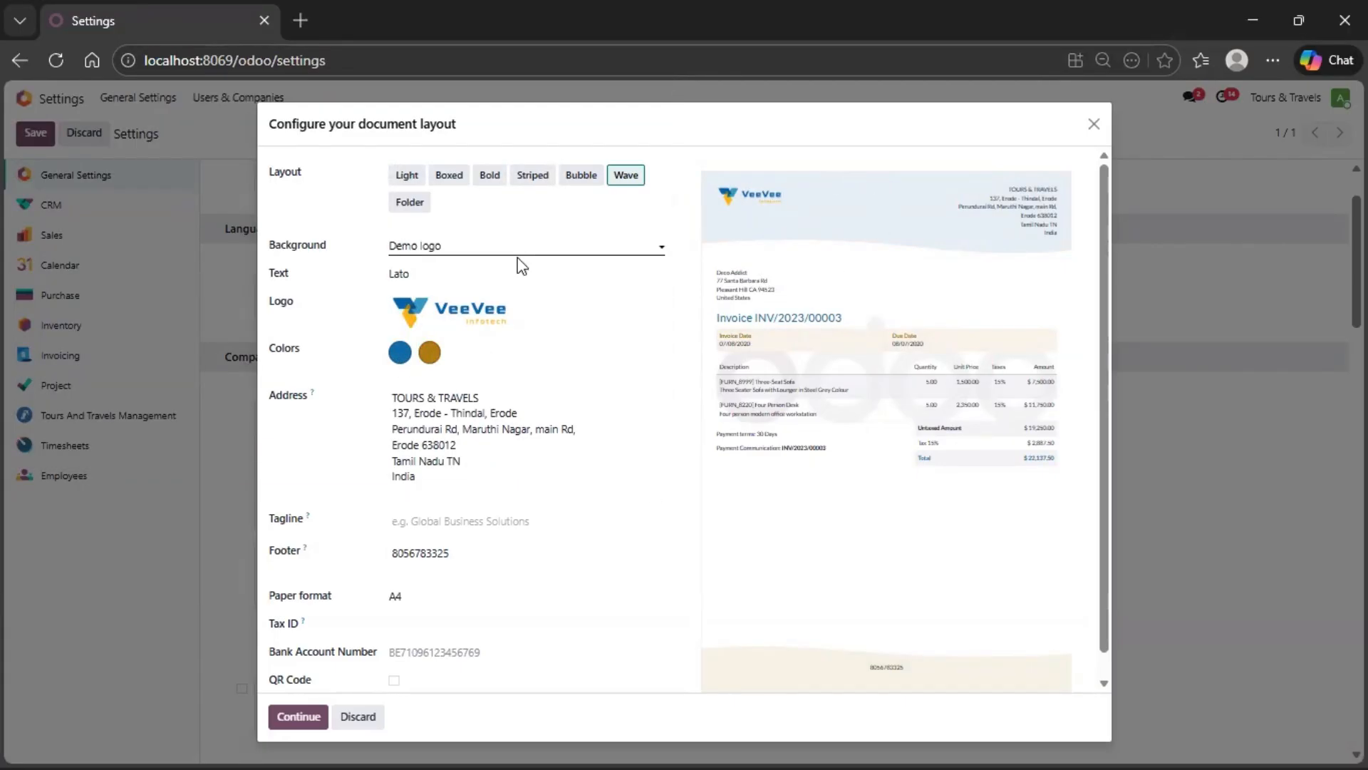
- Try the Bold, Striped and Bubble layouts with the new logo, and choose the Folder layout
click(490, 176)
click(542, 180)
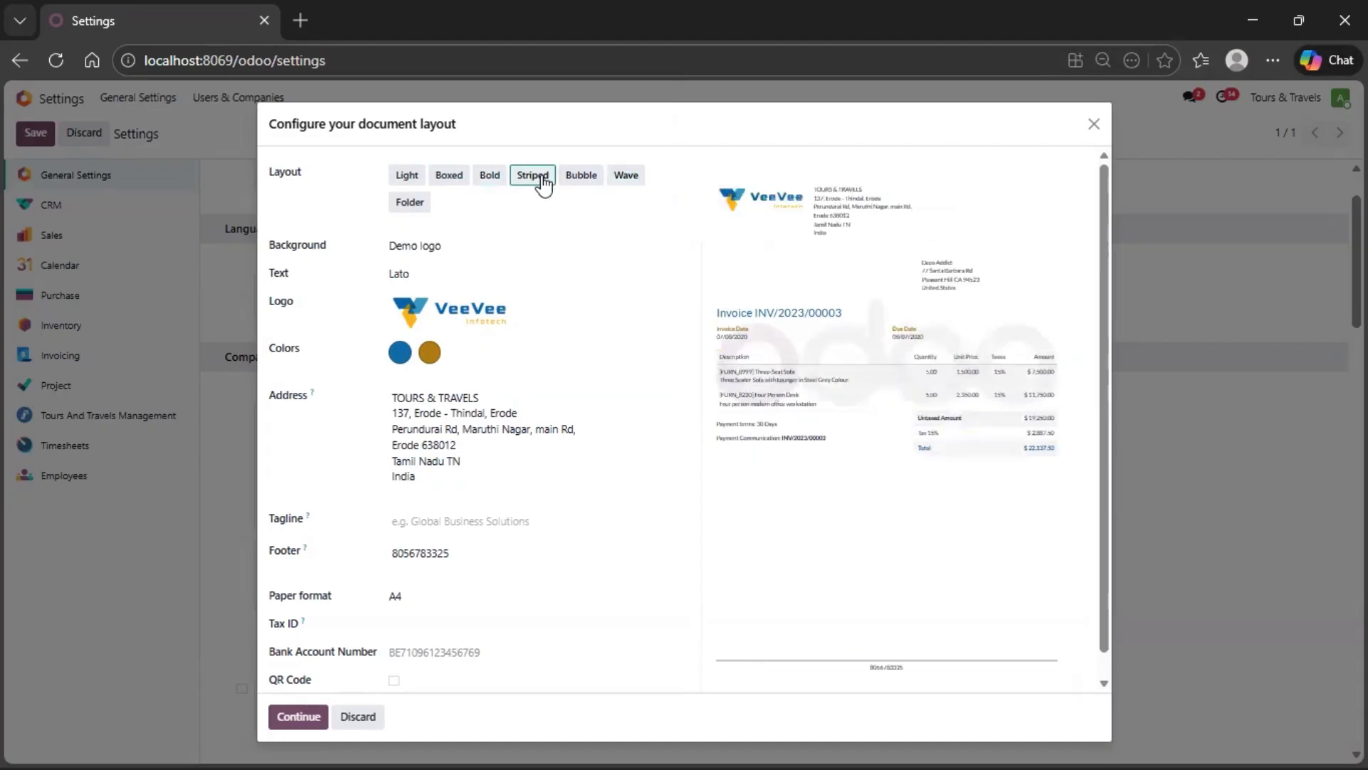
click(585, 182)
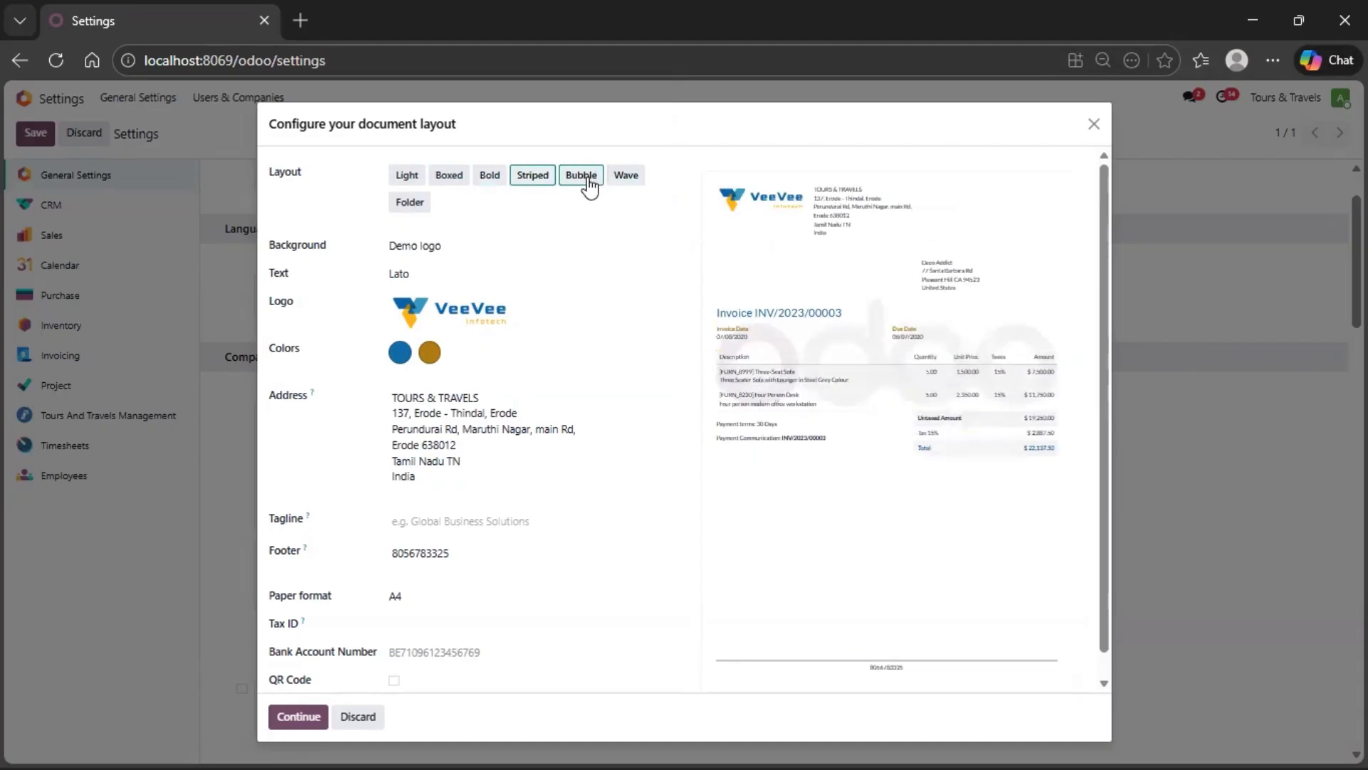
click(420, 205)
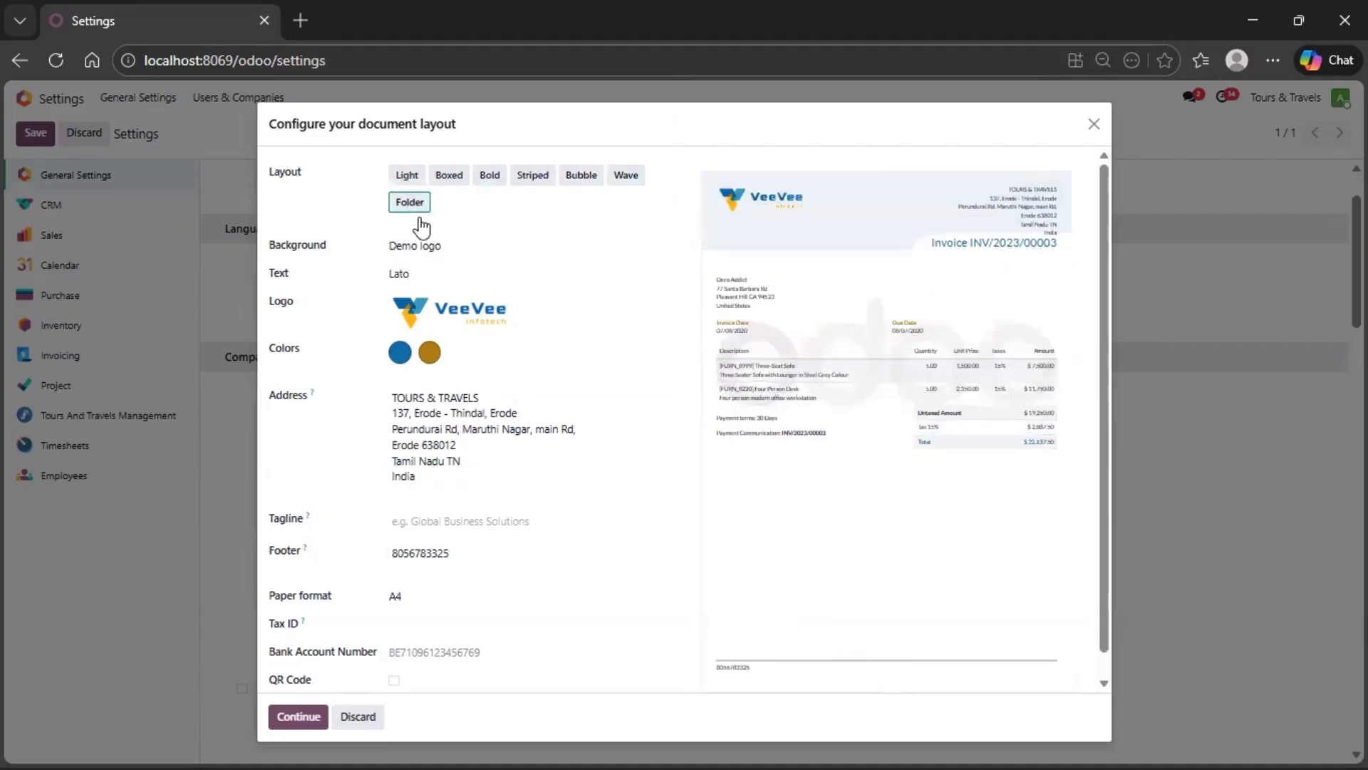
- Enable the QR code on documents and enter the company's bank account number
scroll(559, 510, down, 1)
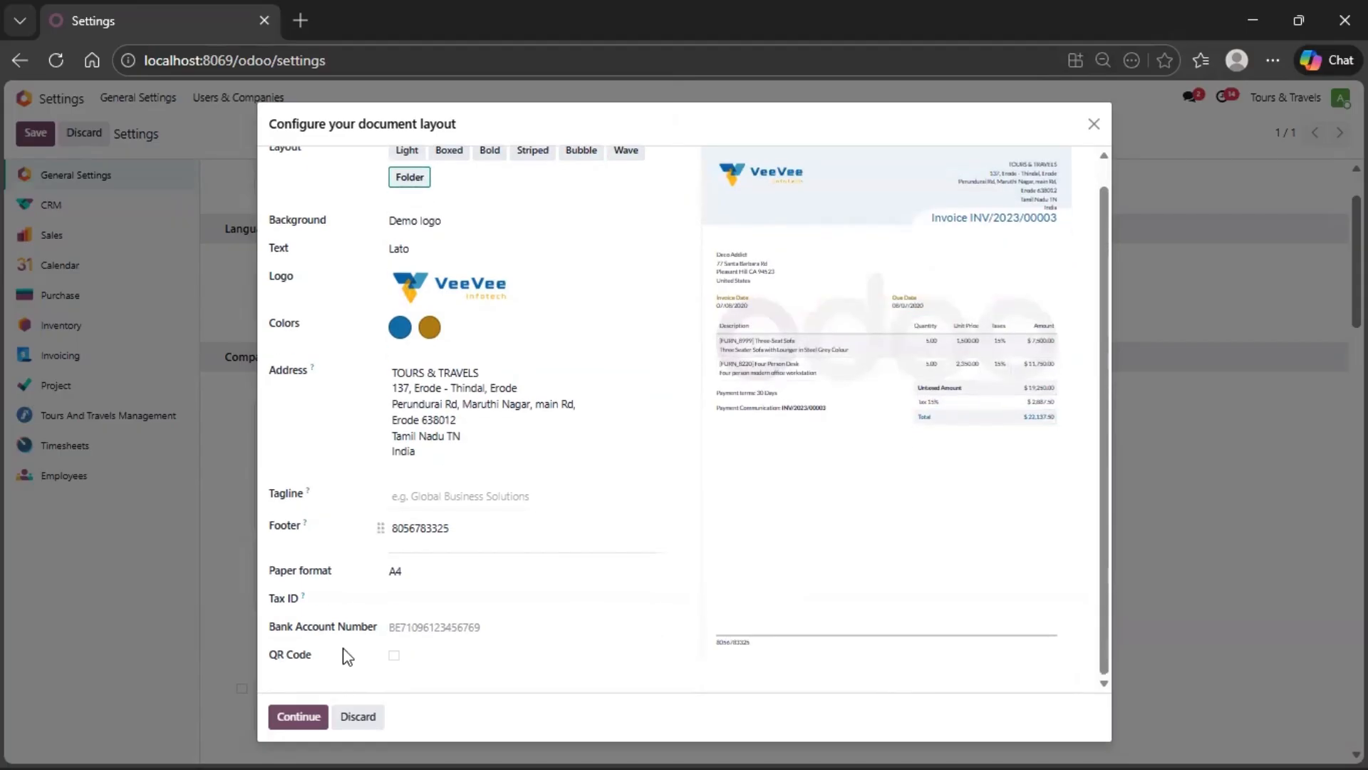
click(394, 655)
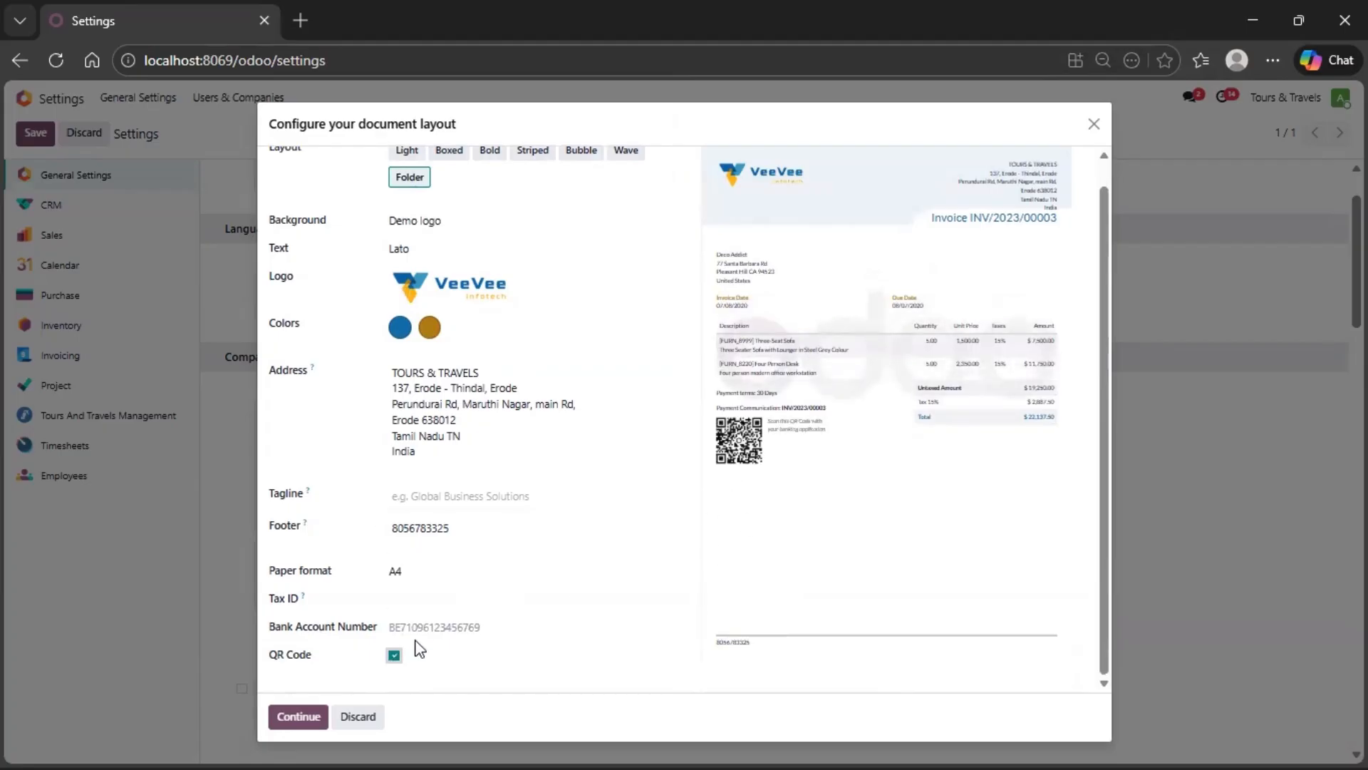
click(432, 627)
text(123456789)
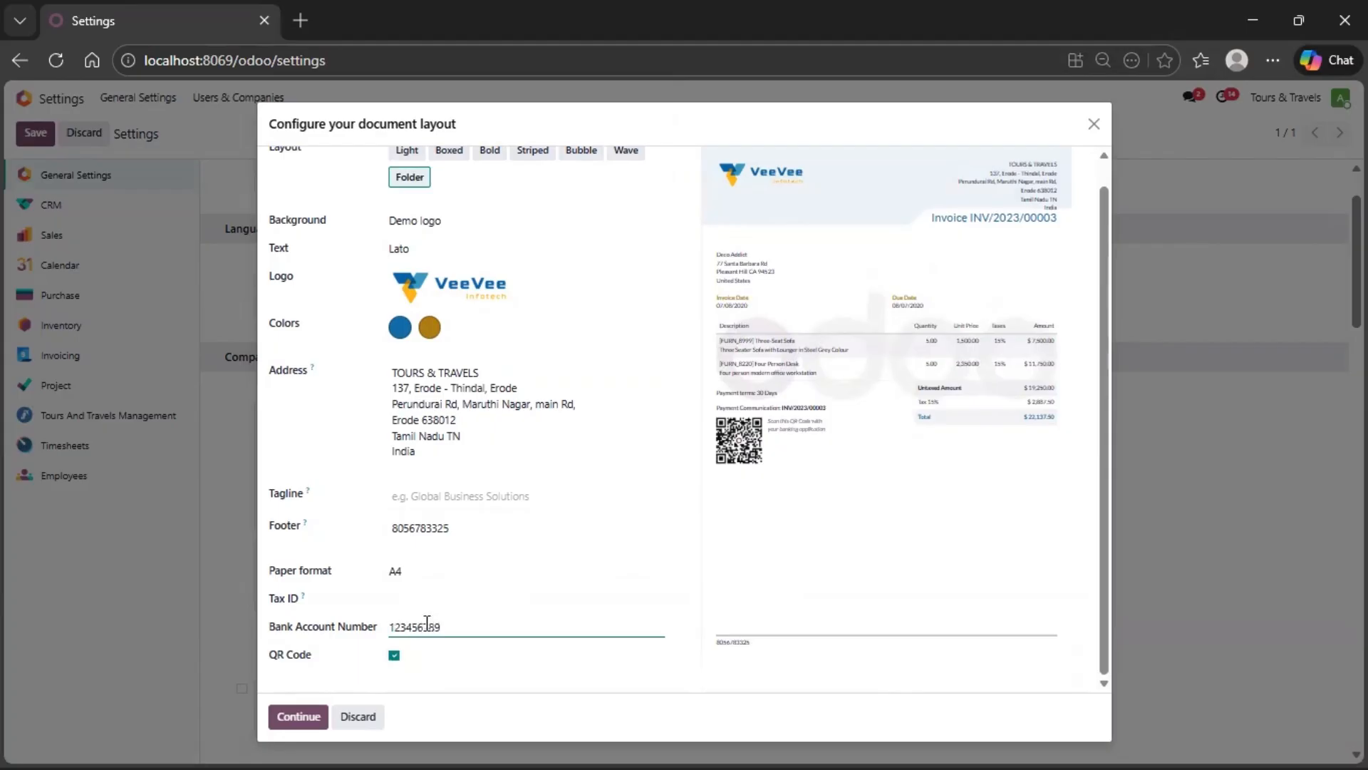
- Save the document layout and the general settings, and return to the home screen
click(294, 717)
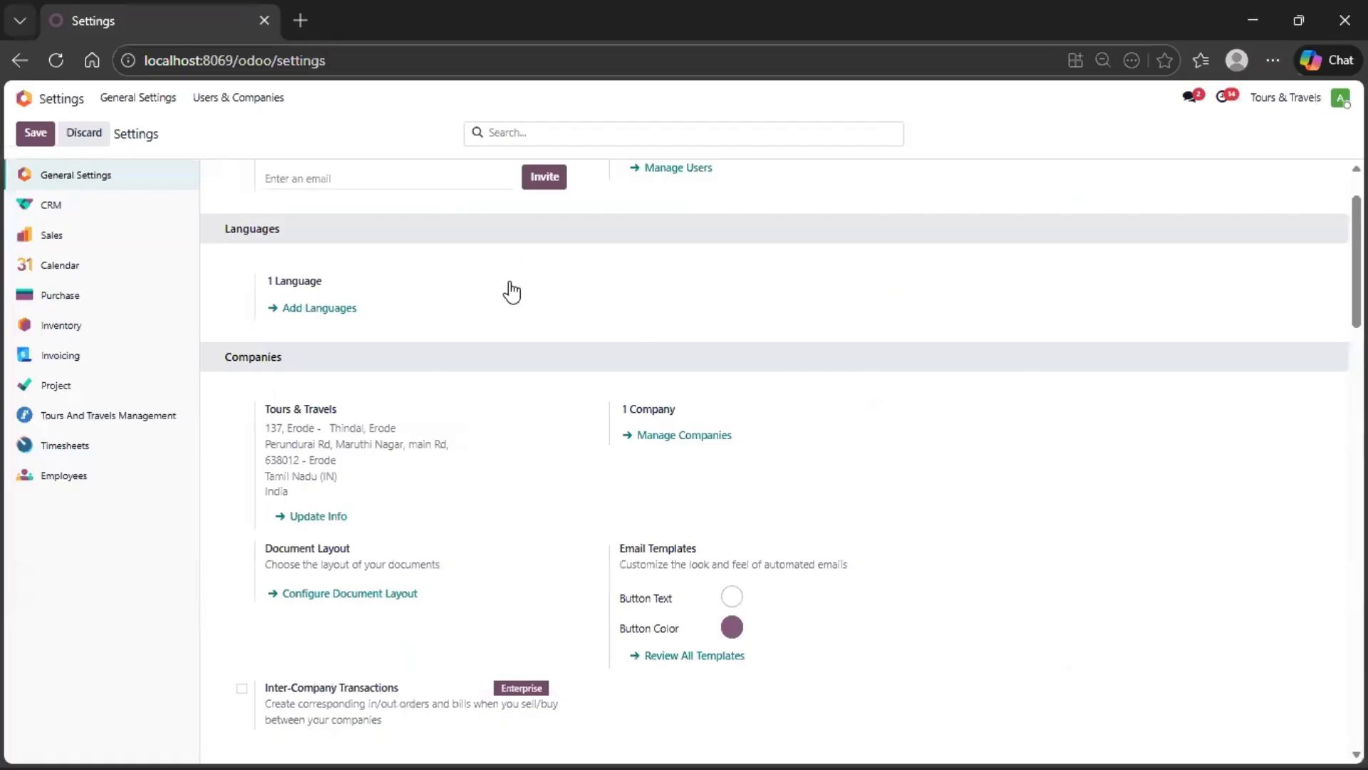
click(36, 133)
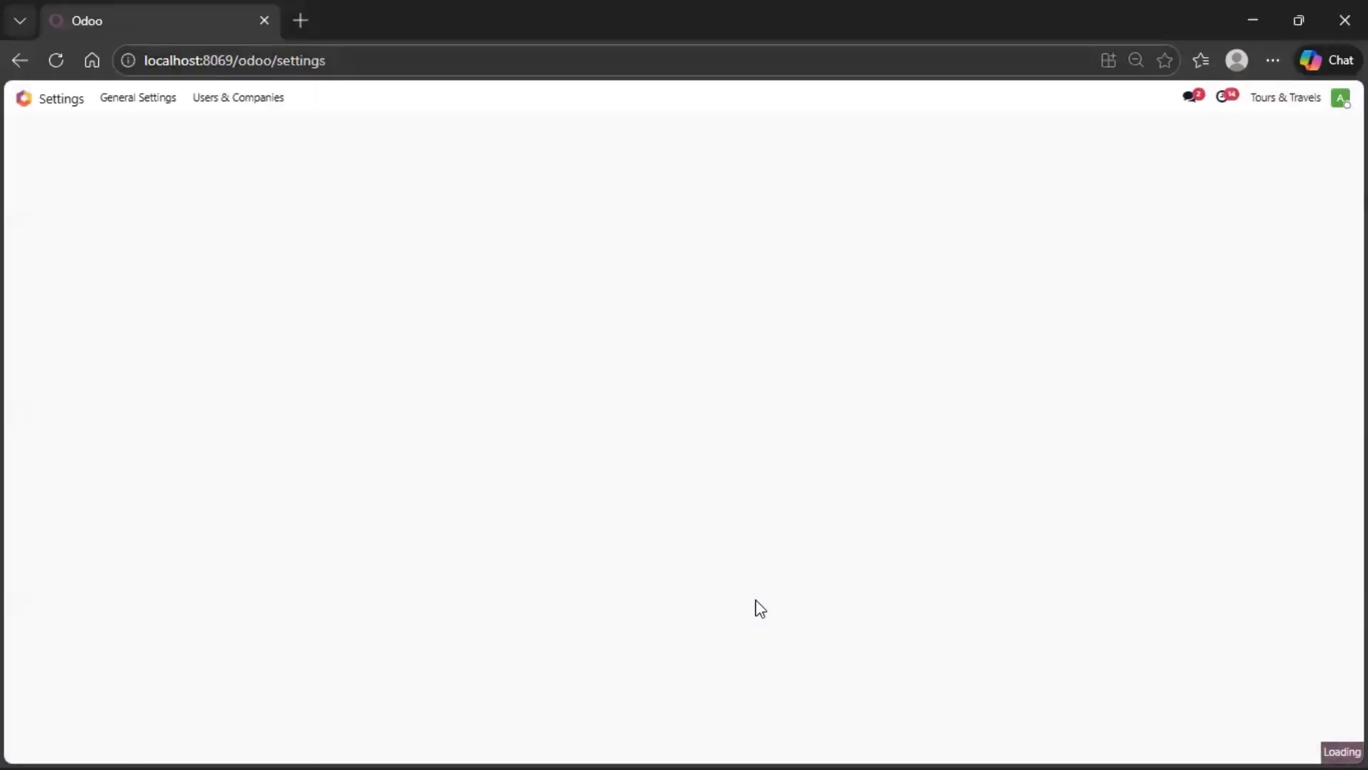
click(60, 99)
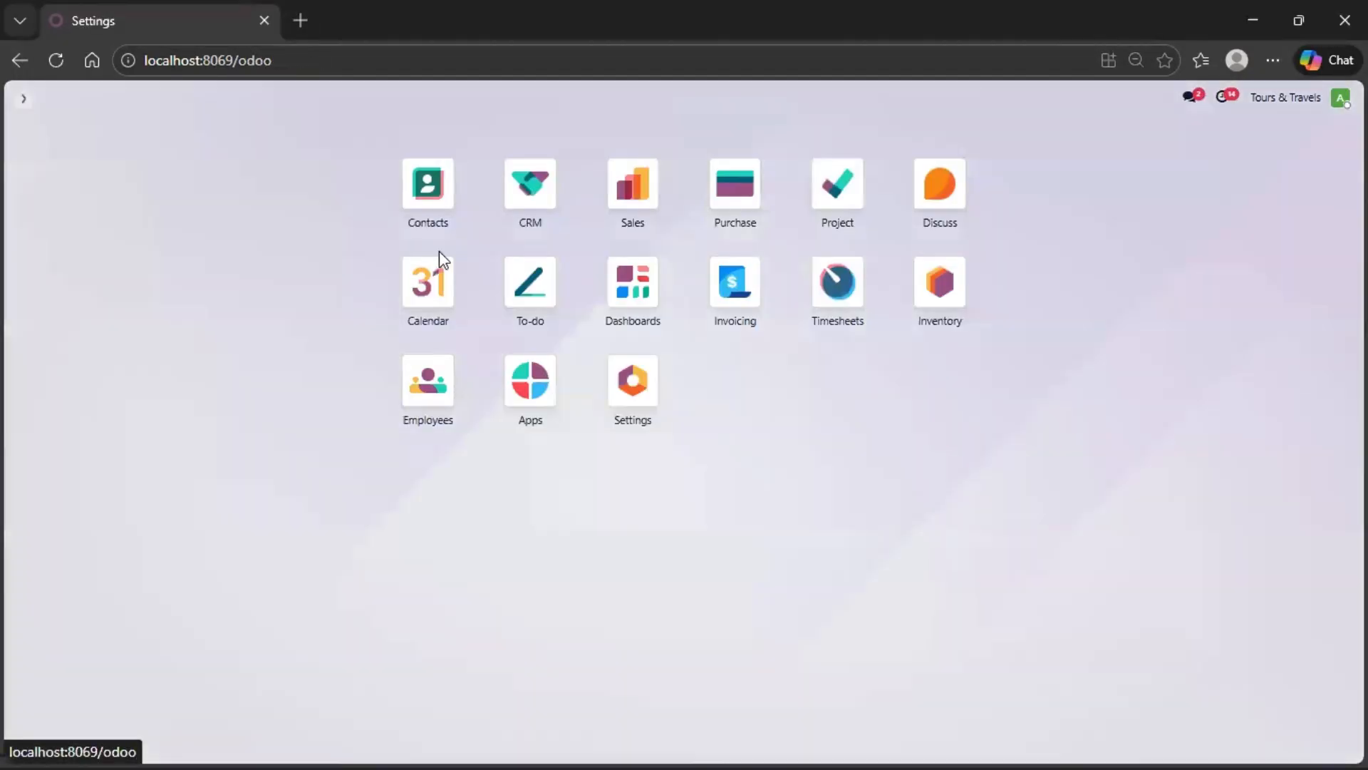